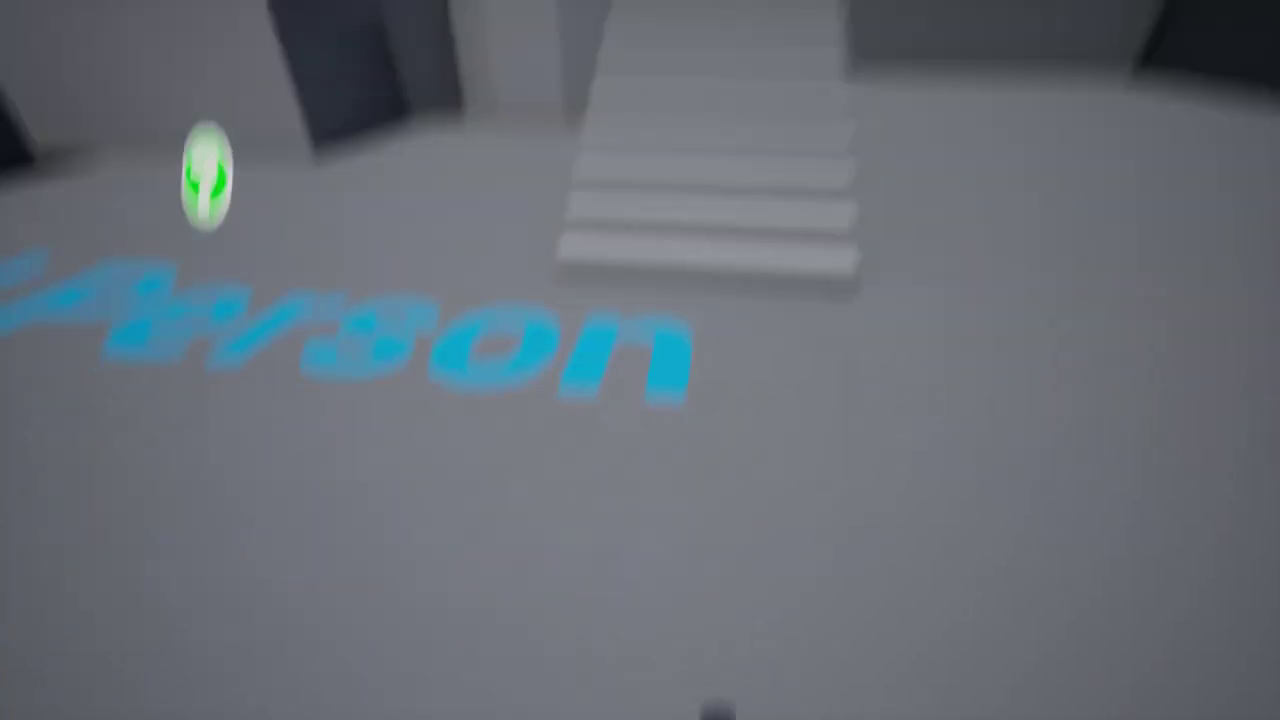
pyautogui.press('w')
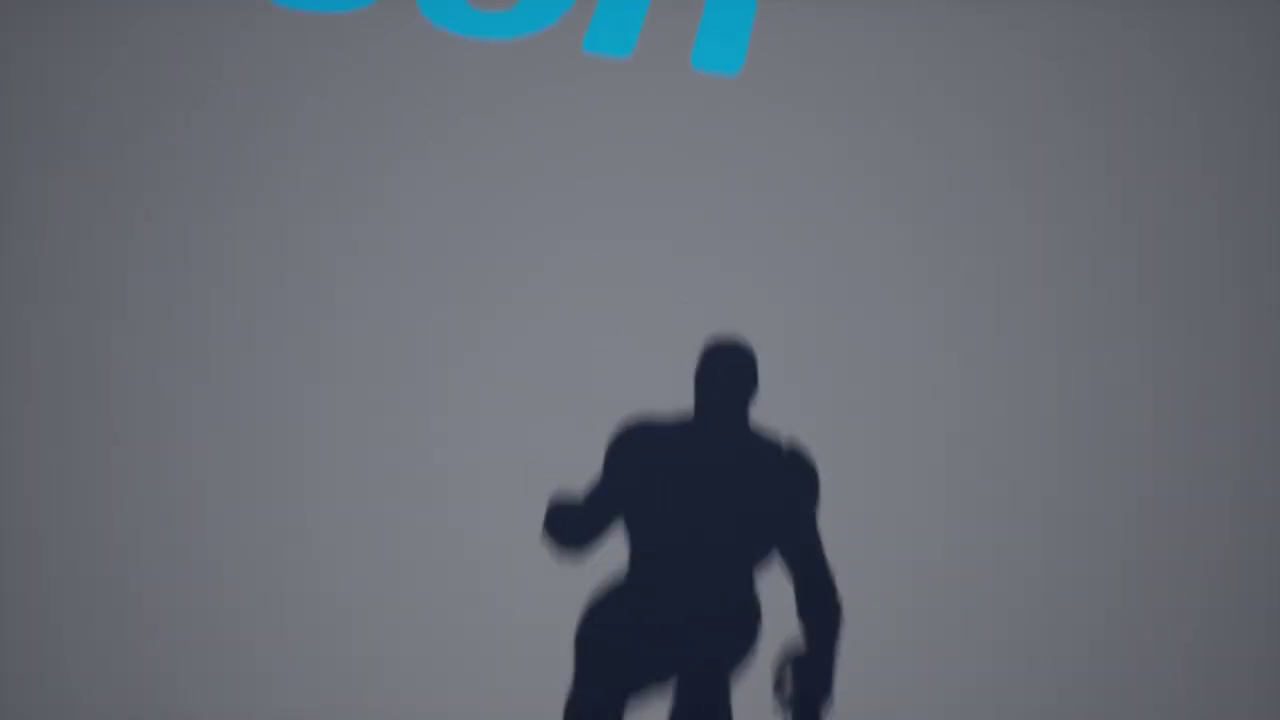
pyautogui.press('w')
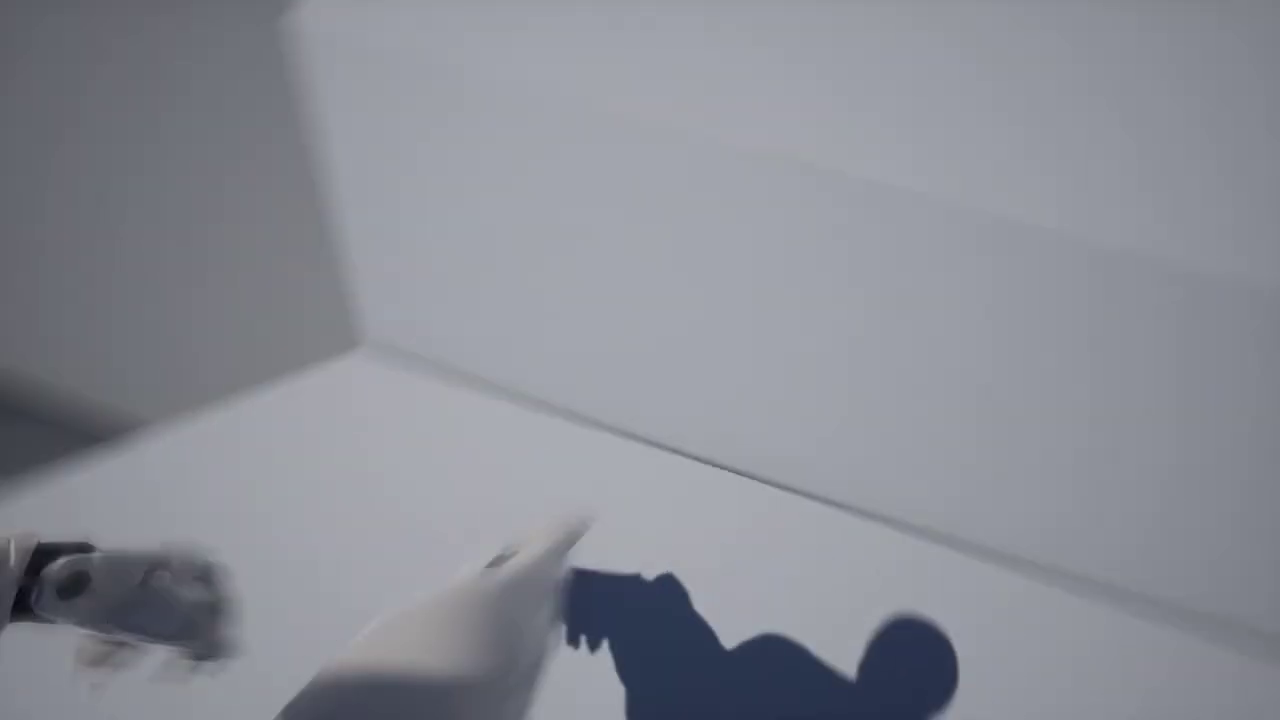
pyautogui.press('w')
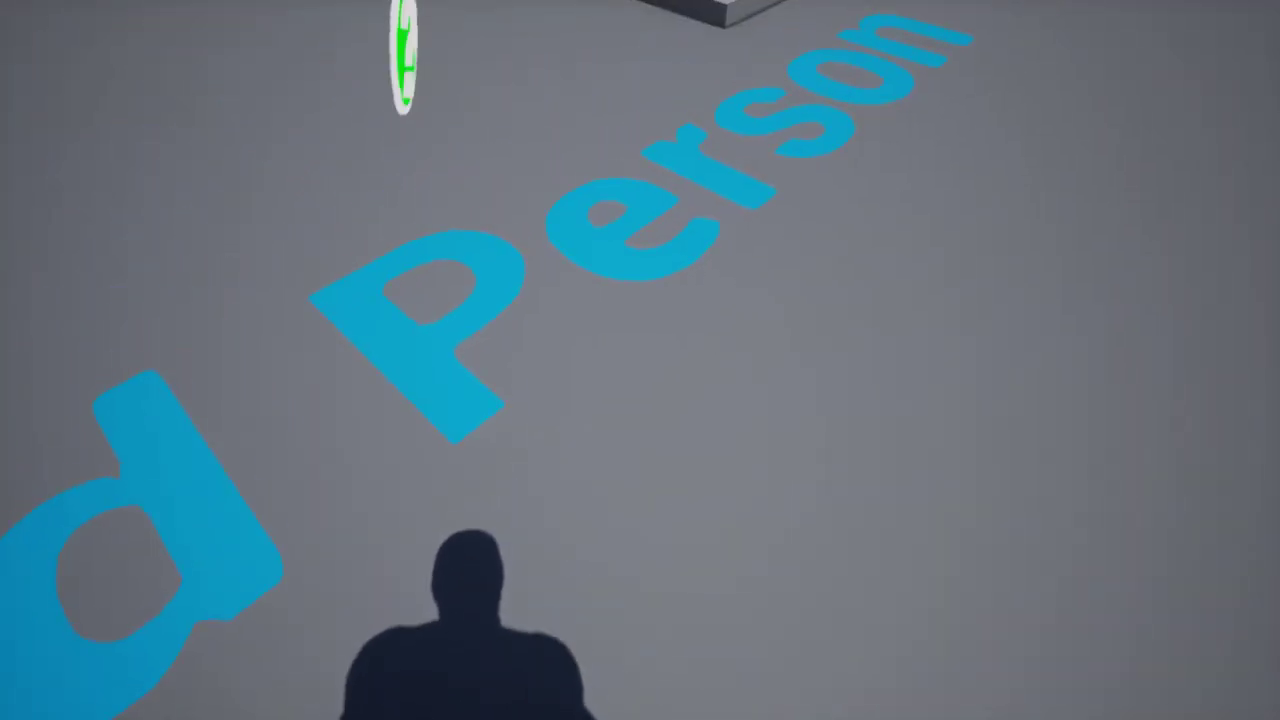
pyautogui.press('w')
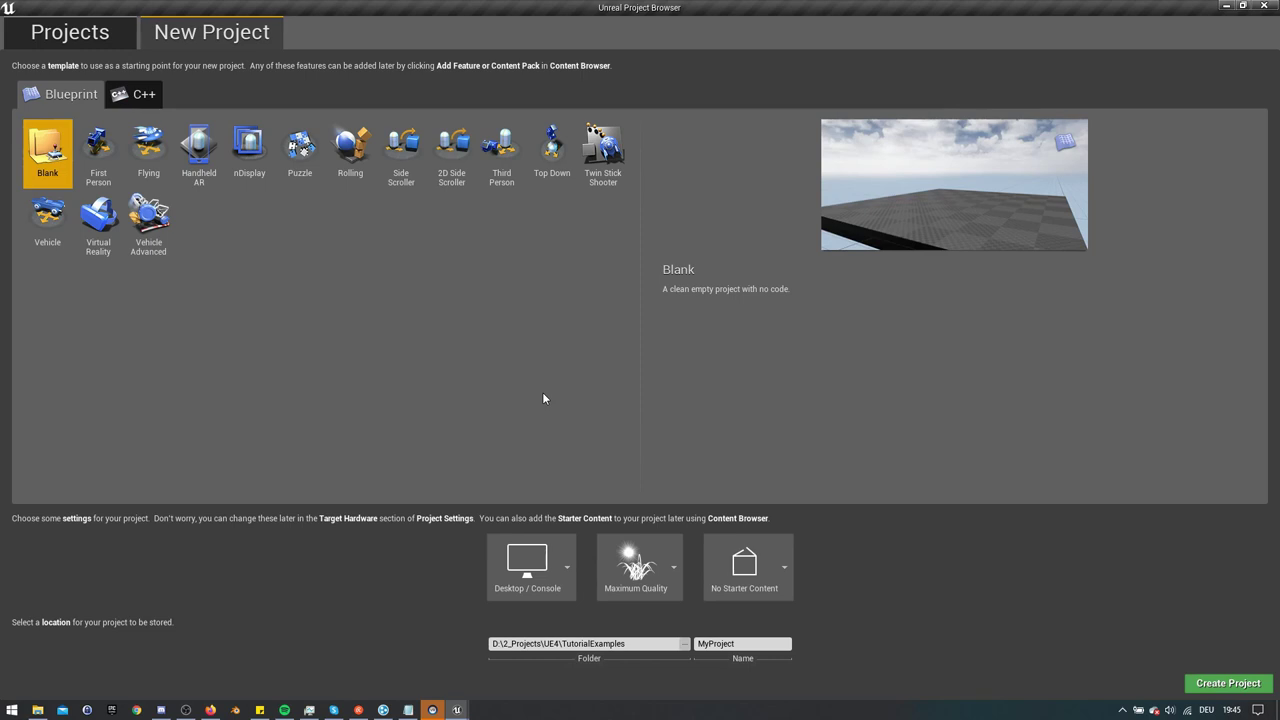
# Step: Choose the Third Person template and add the Third Person Blueprint feature pack to the project
pyautogui.click(503, 161)
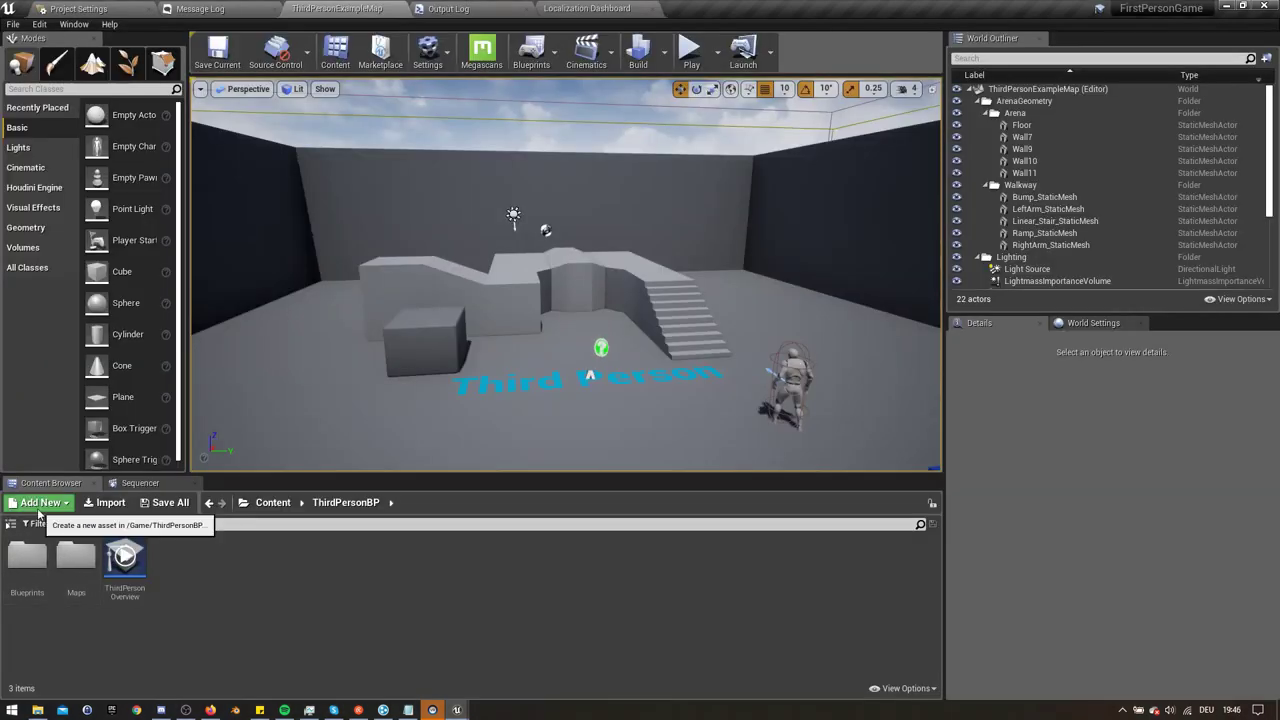
pyautogui.click(38, 507)
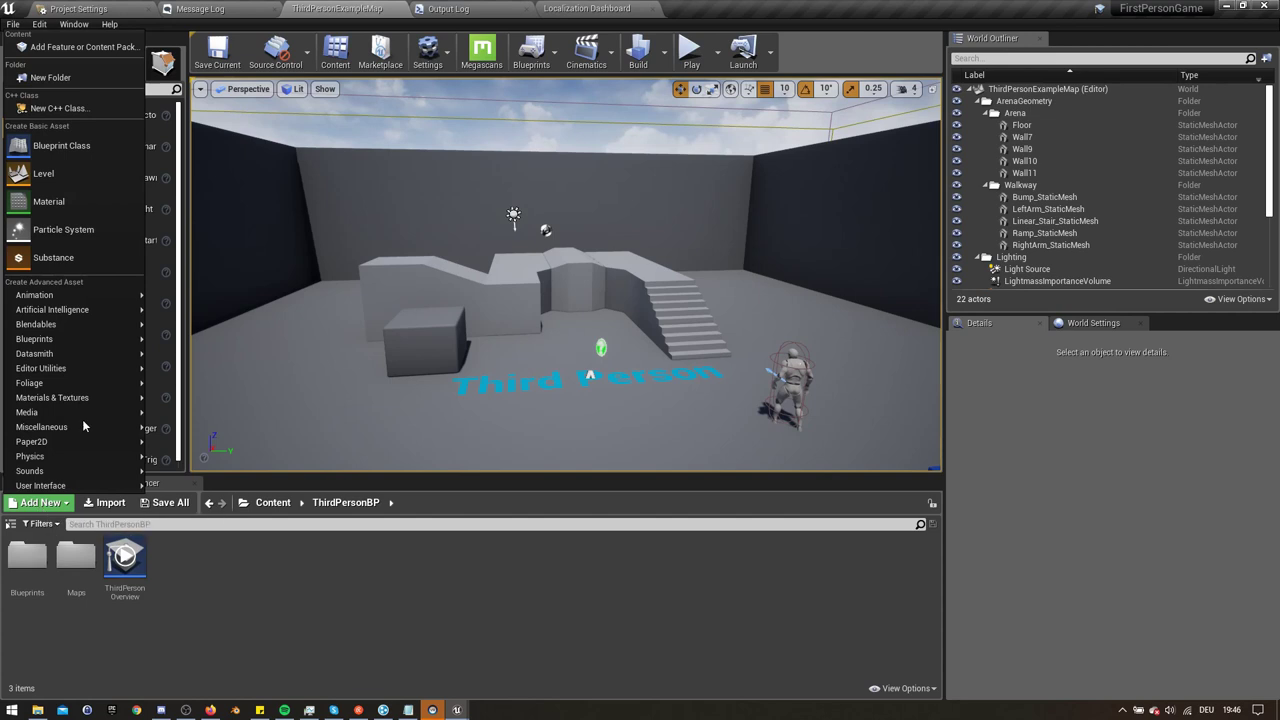
pyautogui.click(62, 50)
pyautogui.click(607, 293)
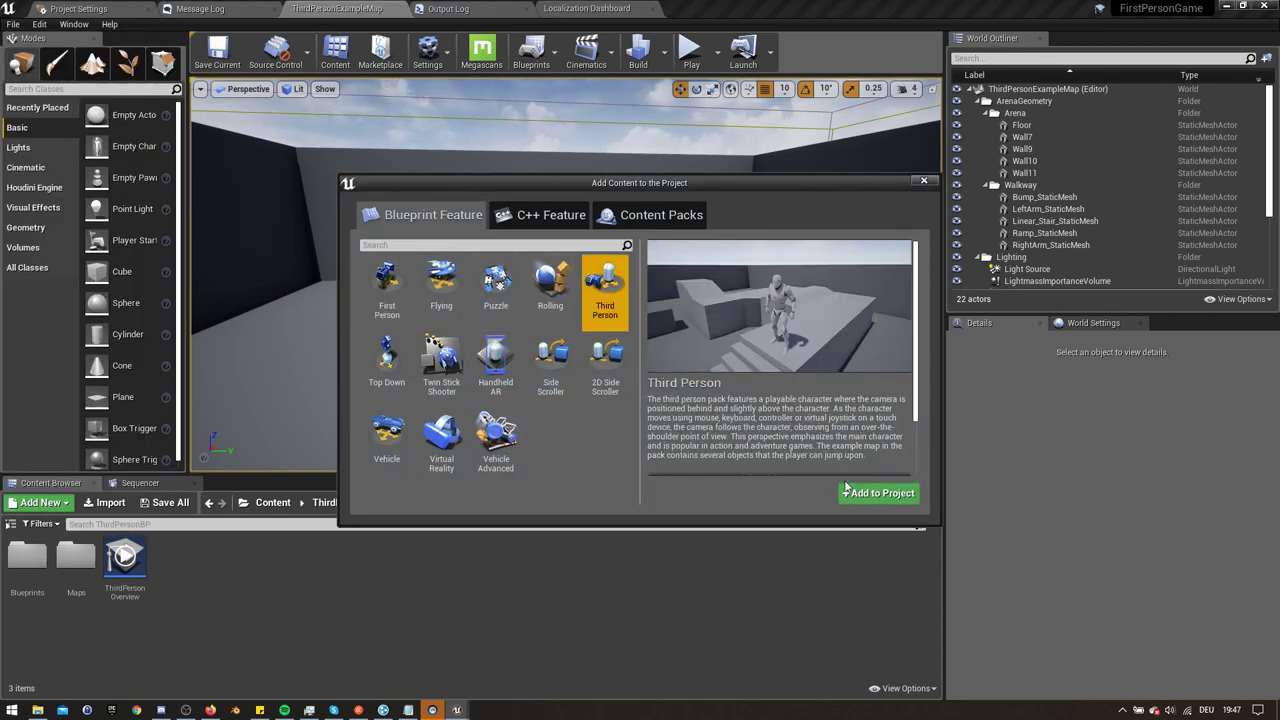
pyautogui.click(870, 494)
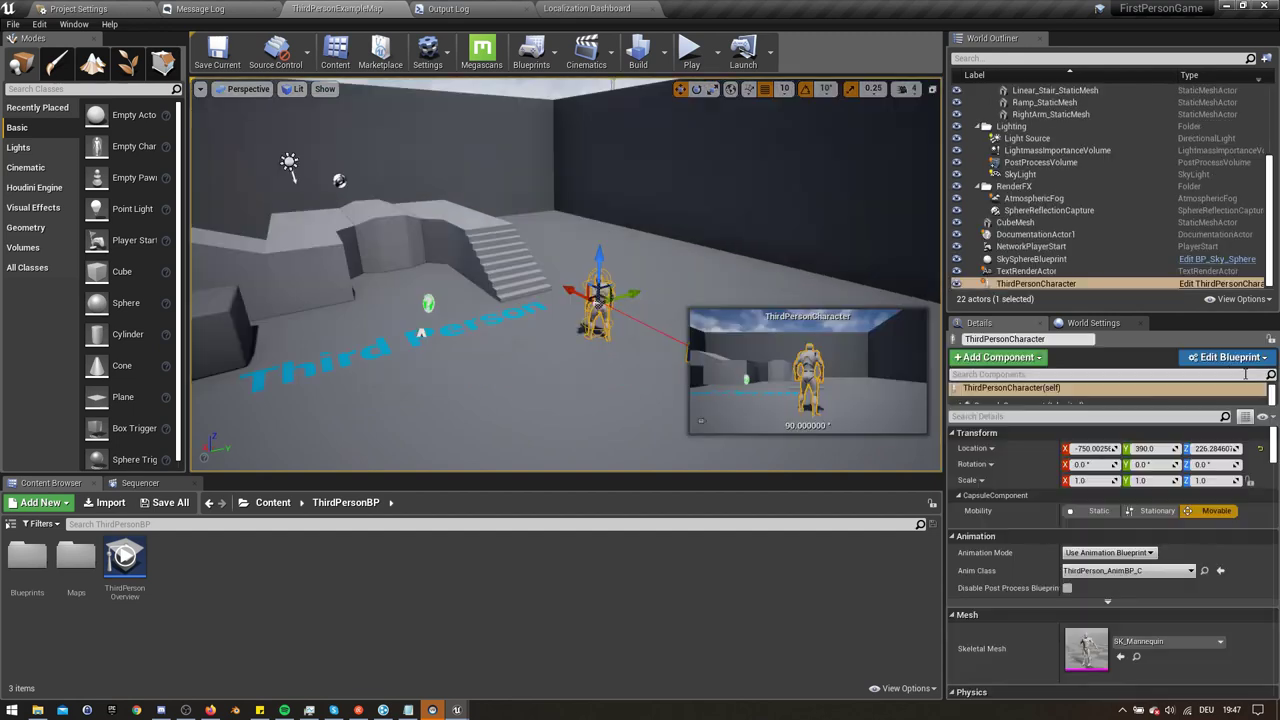
# Step: Open the ThirdPersonCharacter blueprint in the full editor and show its 3D component view
pyautogui.click(1222, 357)
pyautogui.click(1190, 388)
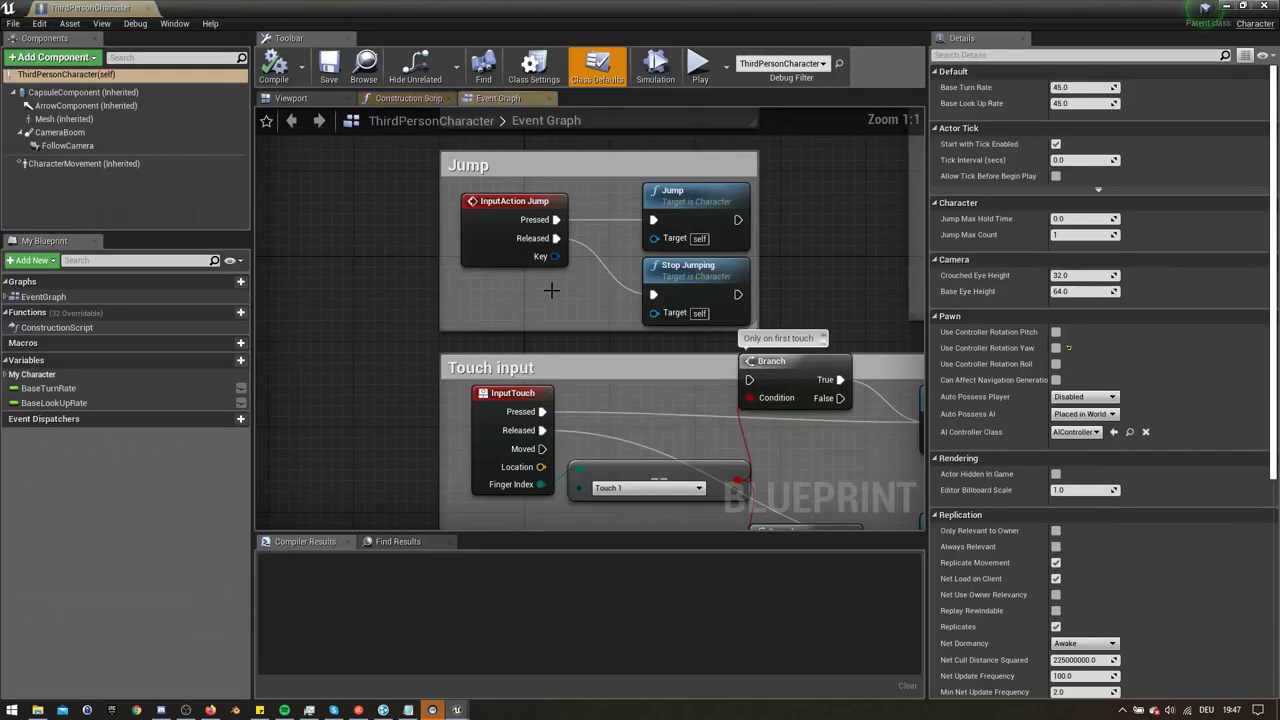
pyautogui.click(291, 98)
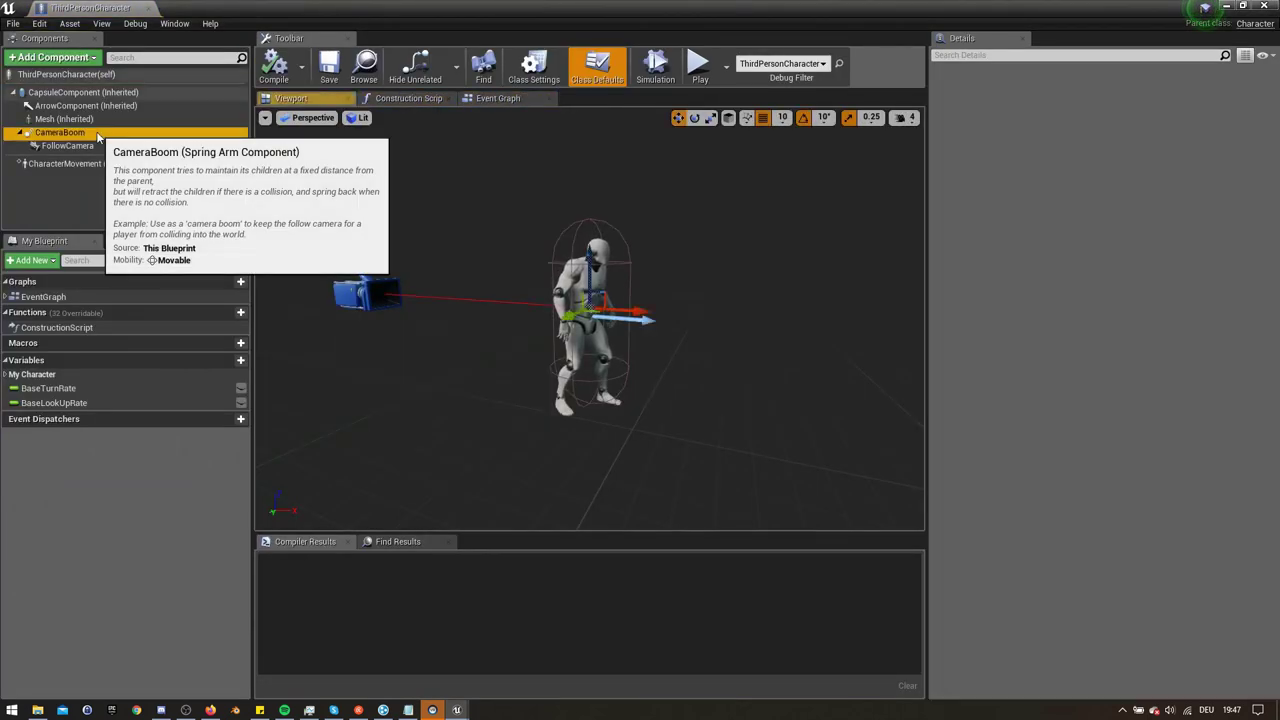
# Step: Set the CameraBoom's Target Arm Length to -20
pyautogui.click(90, 132)
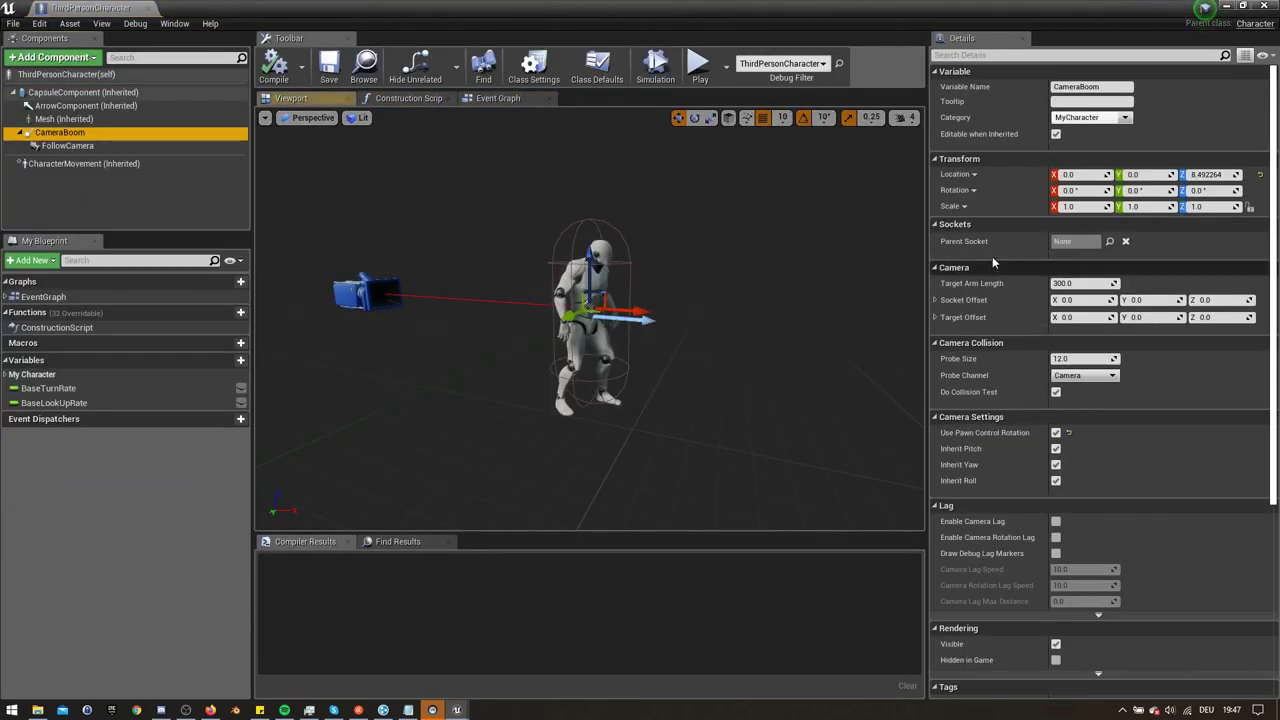
pyautogui.click(1075, 283)
pyautogui.write('-20')
pyautogui.press('Return')
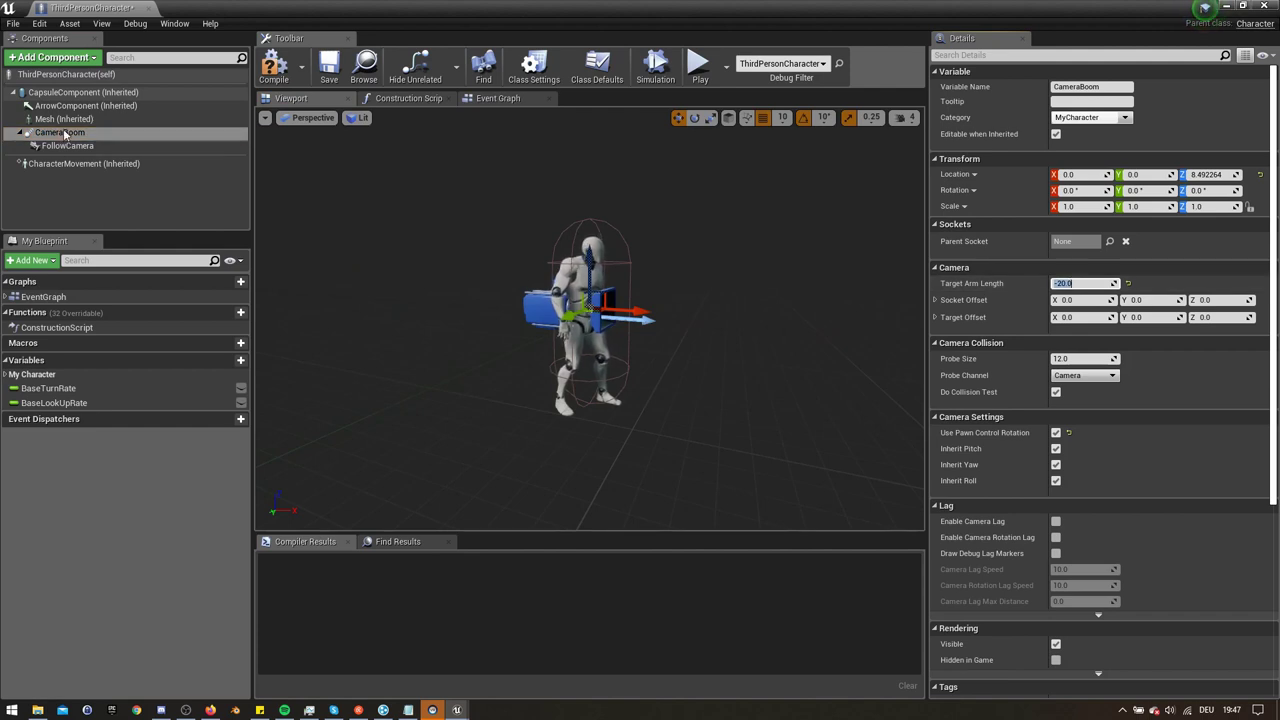
# Step: Parent the CameraBoom to the Mesh, attach it to the head bone, and reset its location to the default
pyautogui.moveTo(65, 122); pyautogui.dragTo(63, 123)
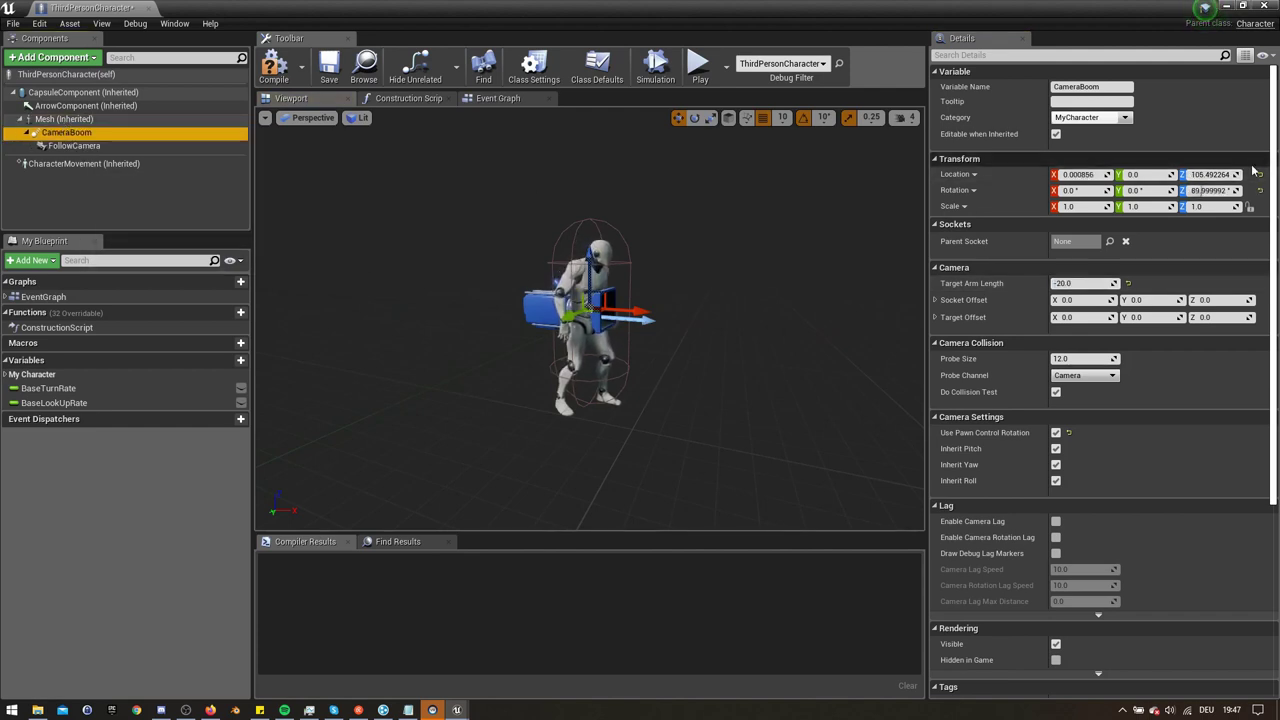
pyautogui.click(1110, 242)
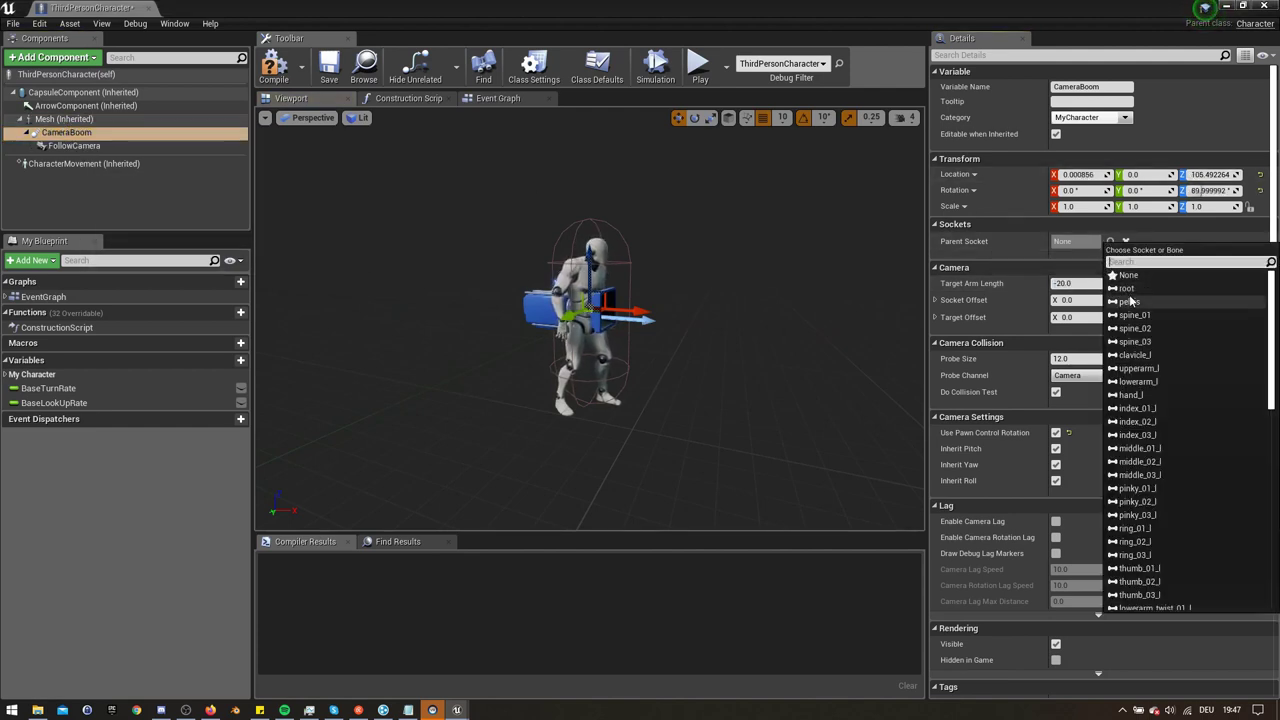
pyautogui.write('hea')
pyautogui.click(1129, 275)
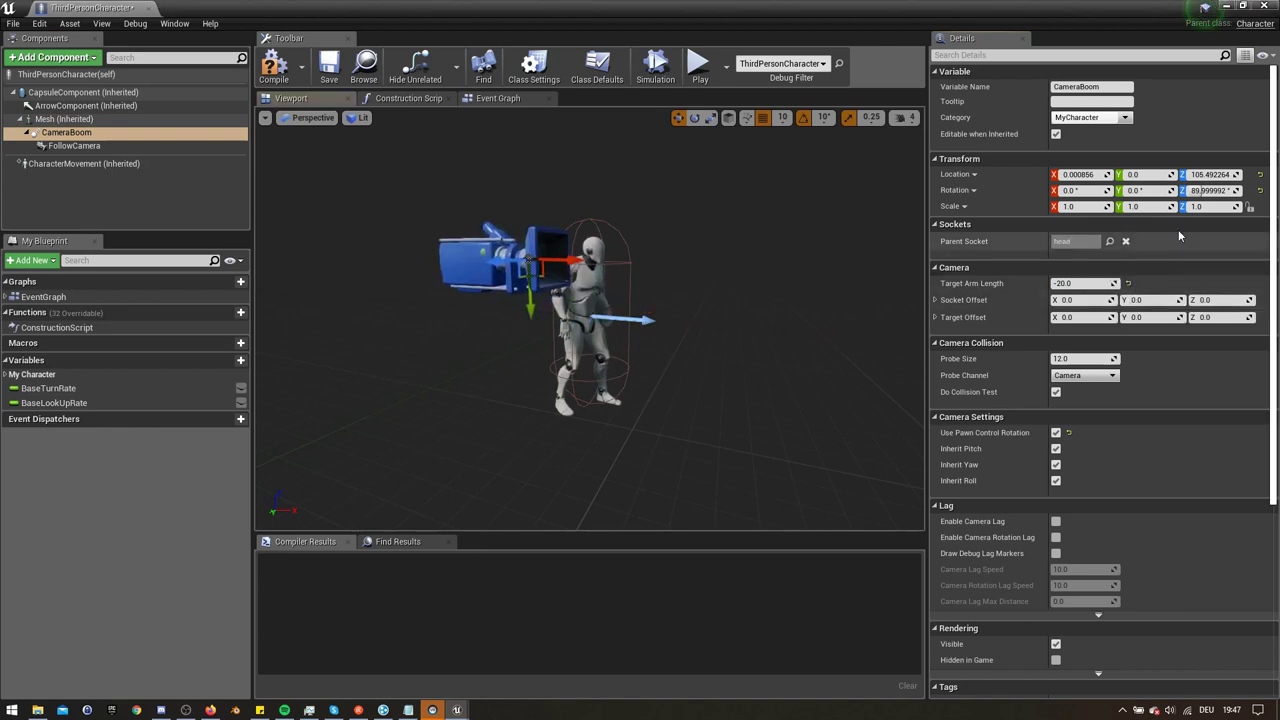
pyautogui.click(1260, 175)
pyautogui.scroll(5, 590, 320)
pyautogui.moveTo(590, 320); pyautogui.dragTo(550, 330, button='right')
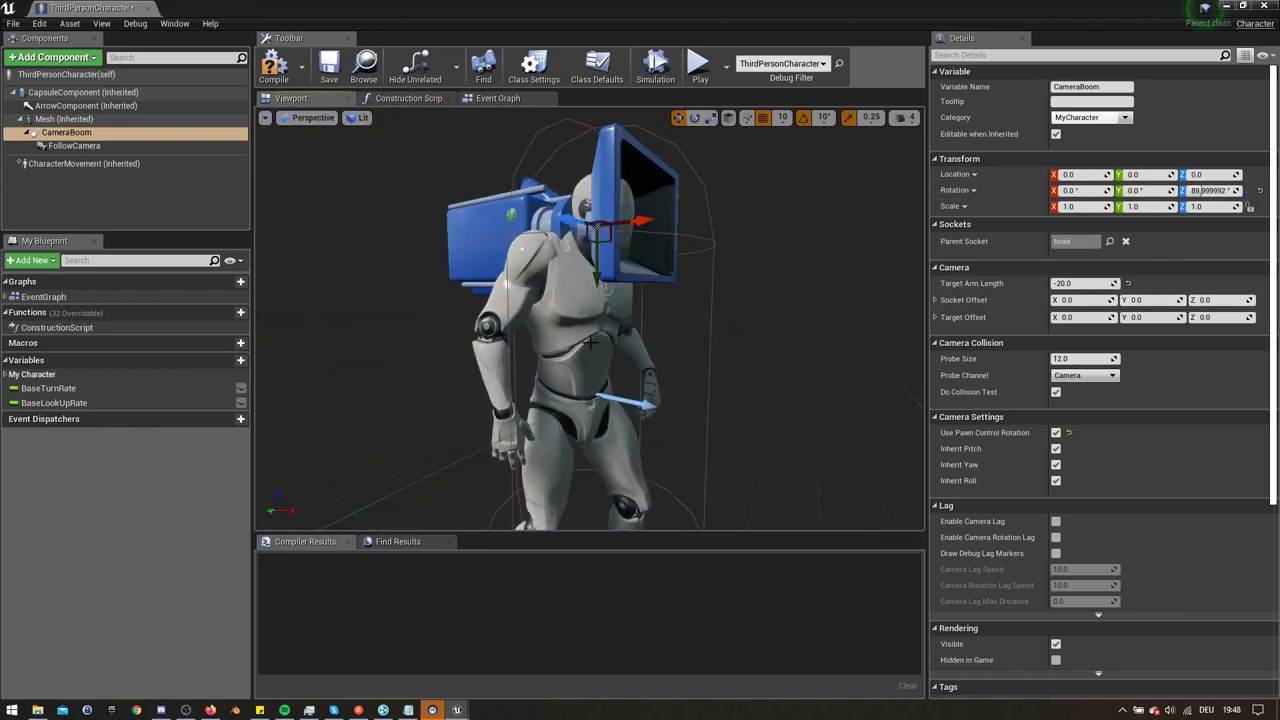
# Step: Raise the CameraBoom to about eye level while the mesh animation is paused, and resume the animation
pyautogui.click(590, 330)
pyautogui.click(1098, 332)
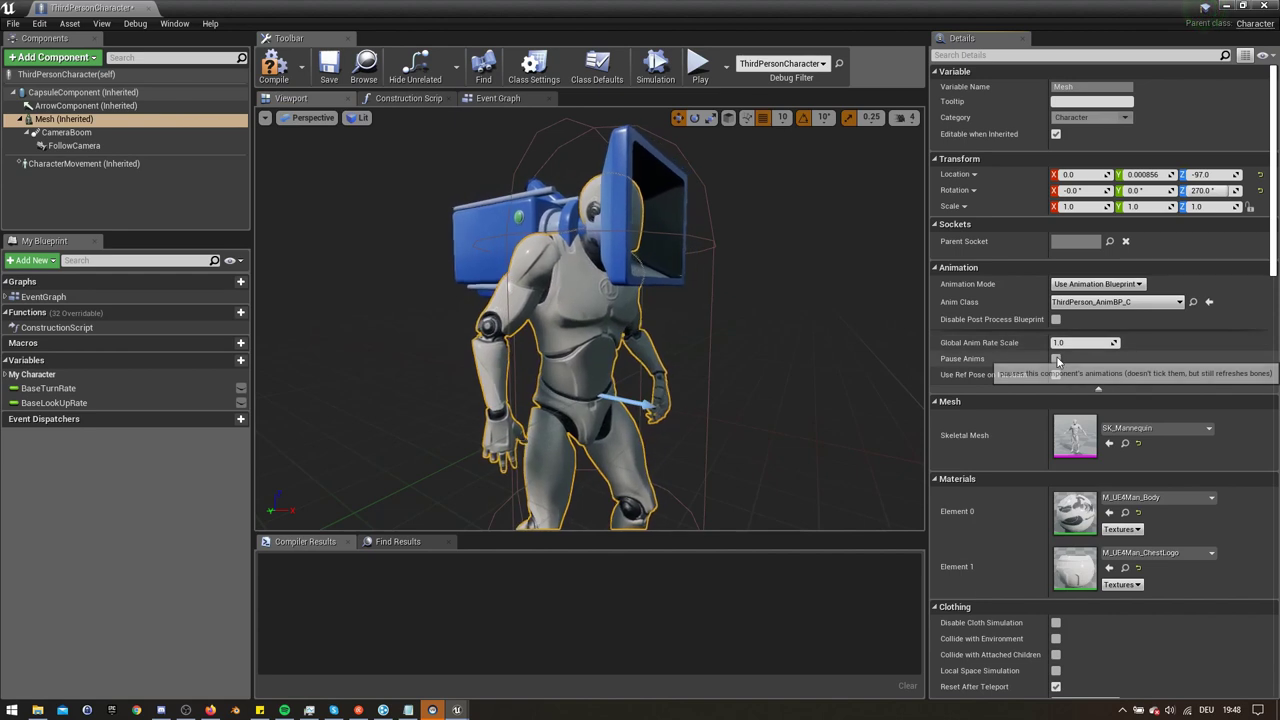
pyautogui.click(1056, 358)
pyautogui.click(57, 133)
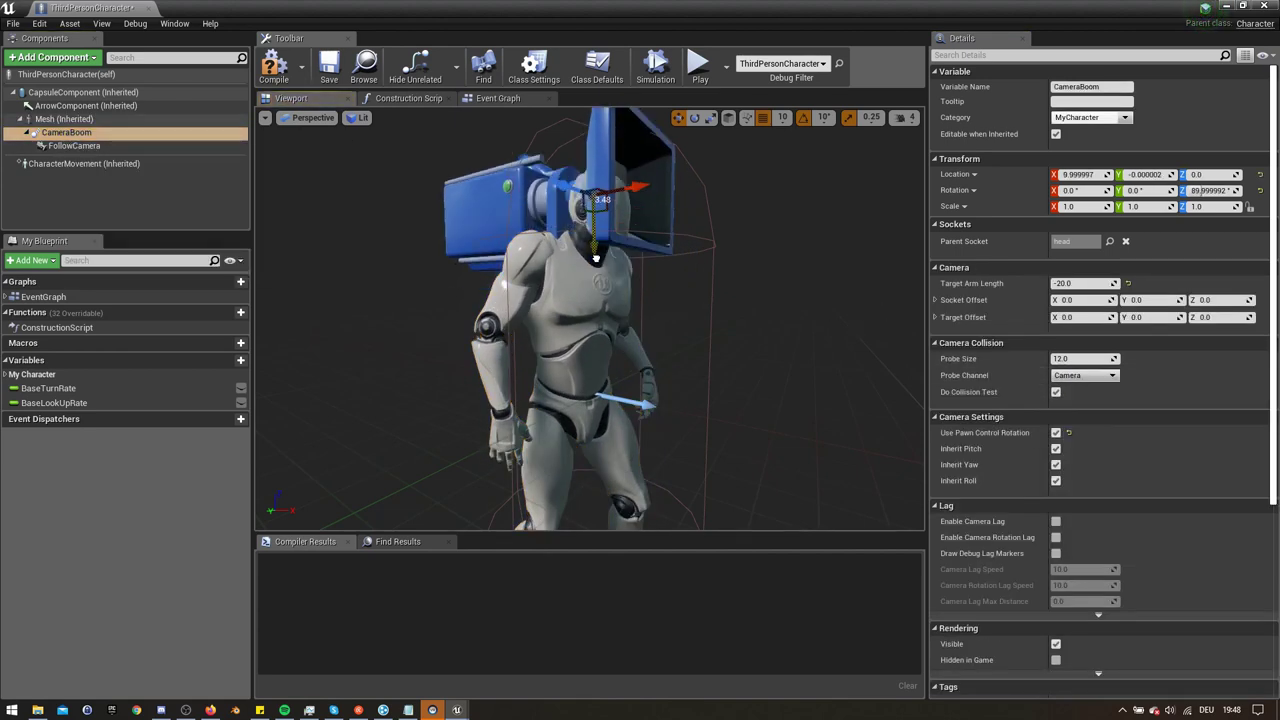
pyautogui.moveTo(596, 258); pyautogui.dragTo(596, 258)
pyautogui.click(64, 119)
pyautogui.click(1056, 359)
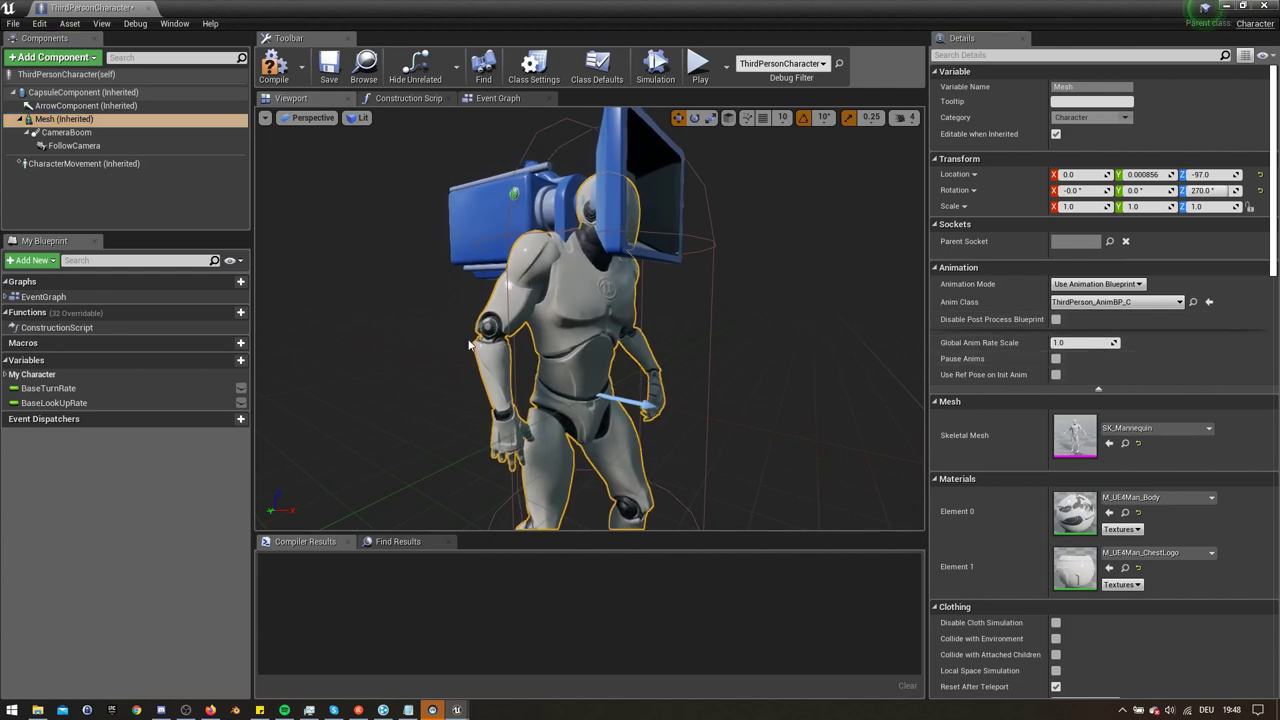
# Step: Scale the FollowCamera to 0.3 on all axes and set its Field Of View to 100°
pyautogui.click(90, 150)
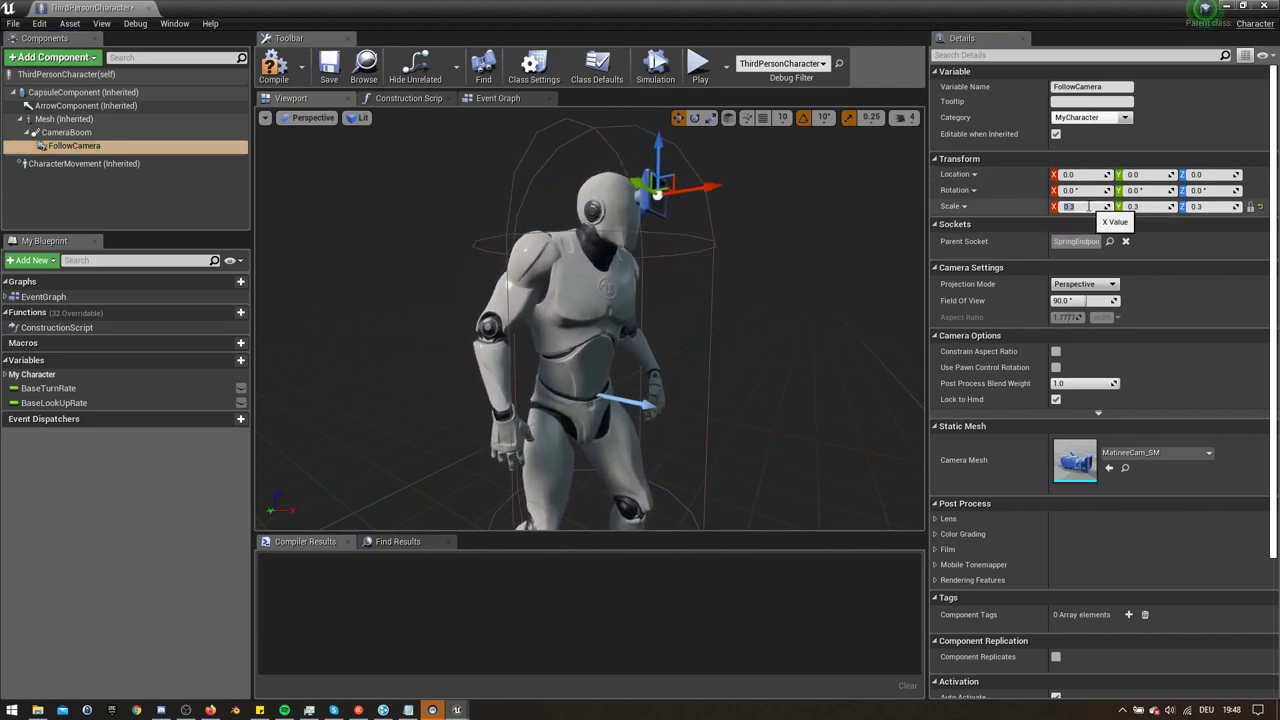
pyautogui.click(1072, 295)
pyautogui.click(1073, 300)
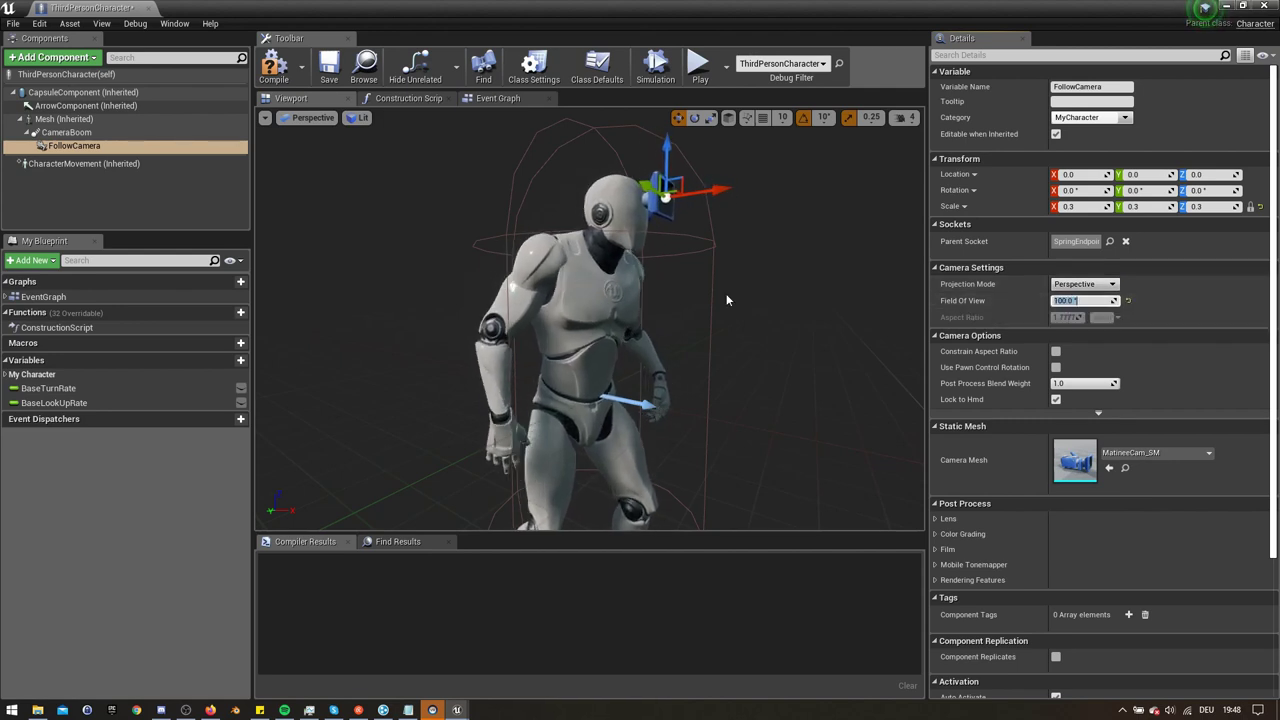
pyautogui.press('f')
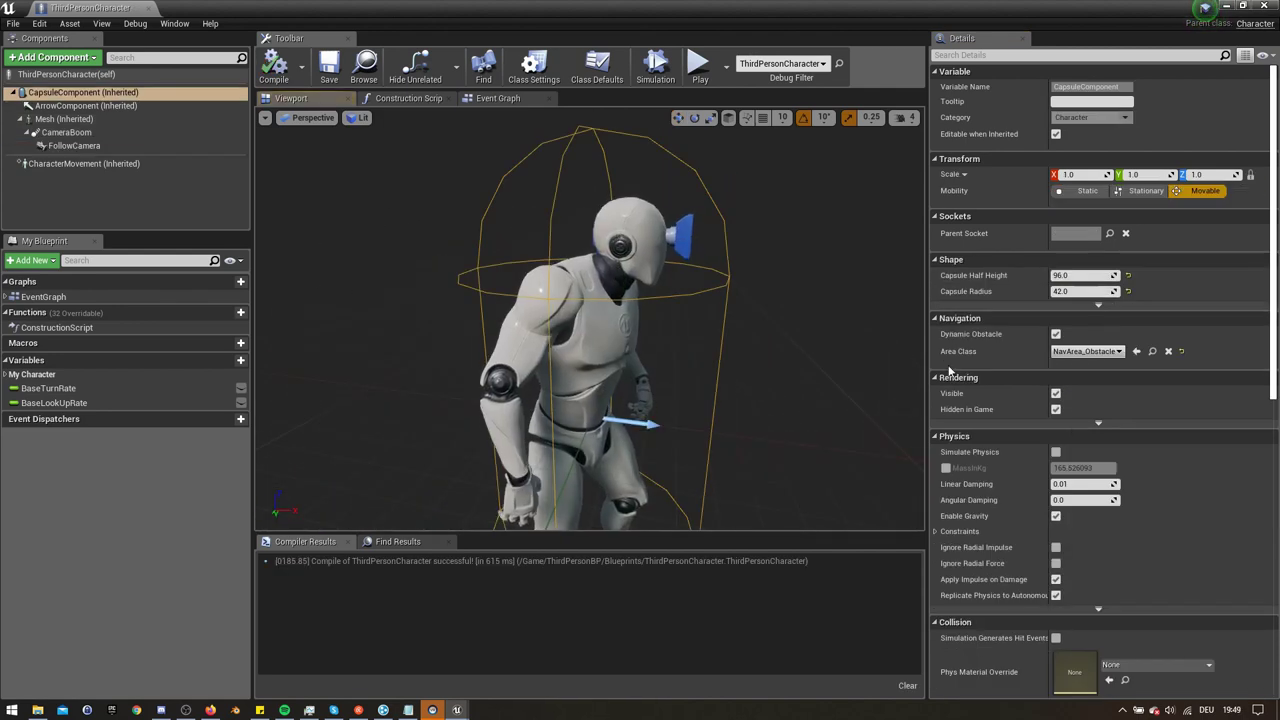
# Step: Set the CapsuleComponent's Capsule Radius to 30 and compile the character blueprint
pyautogui.click(1065, 290)
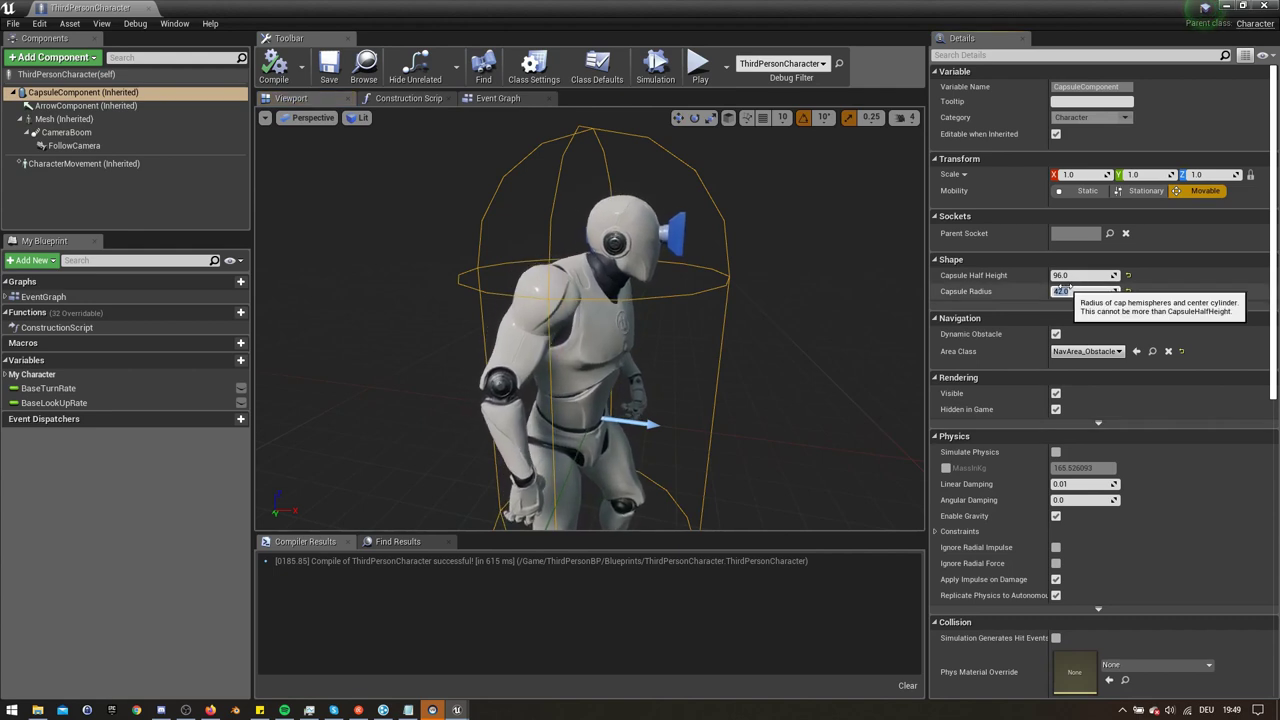
pyautogui.write('30')
pyautogui.press('Return')
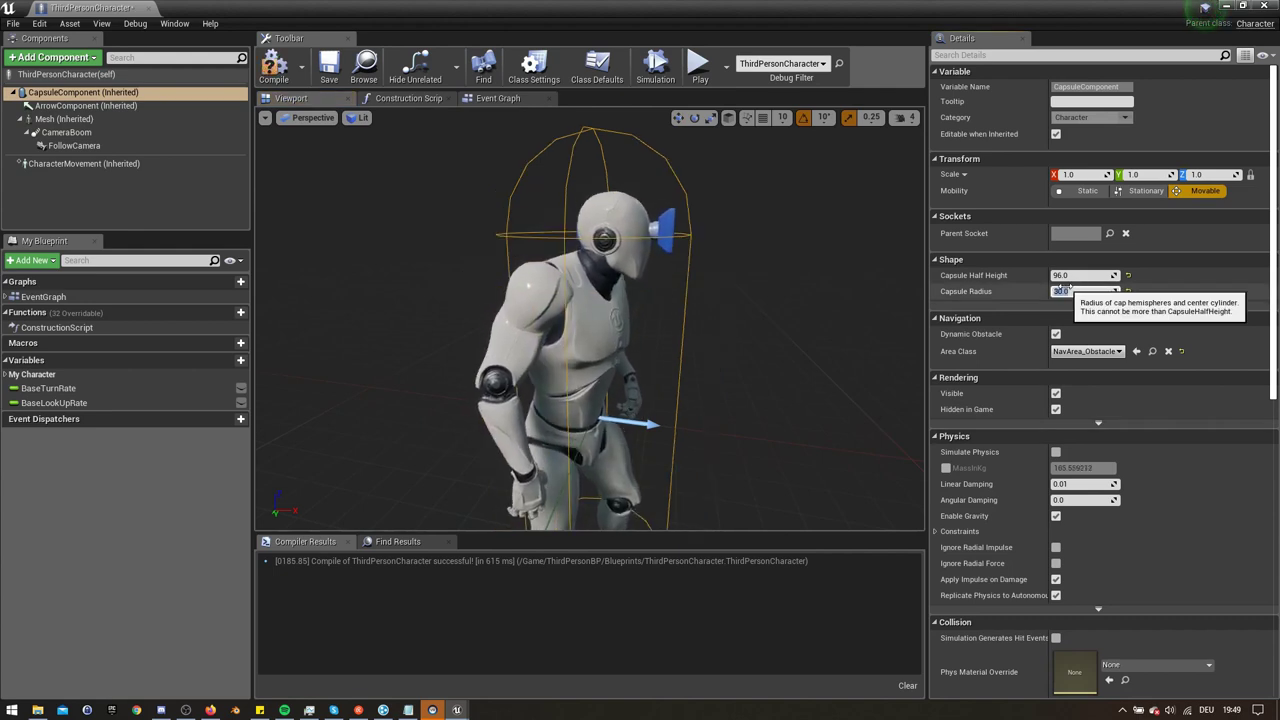
pyautogui.click(274, 68)
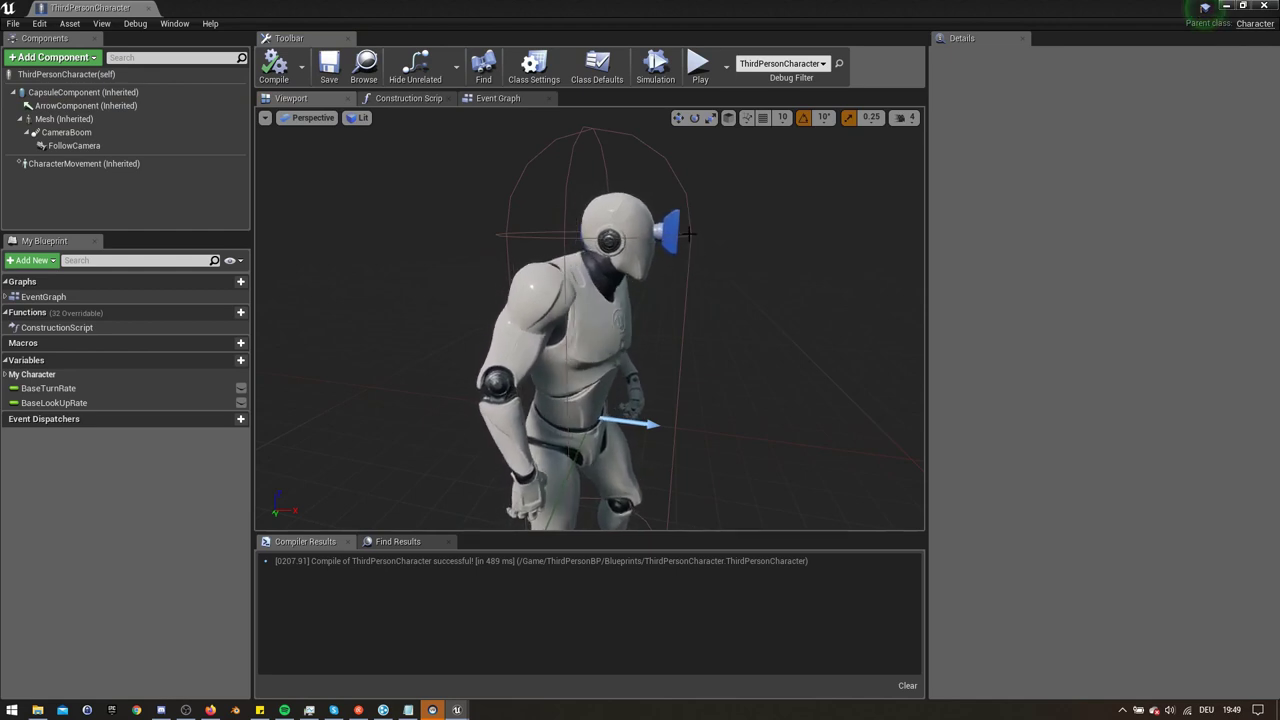
pyautogui.moveTo(700, 253); pyautogui.dragTo(732, 242, button='right')
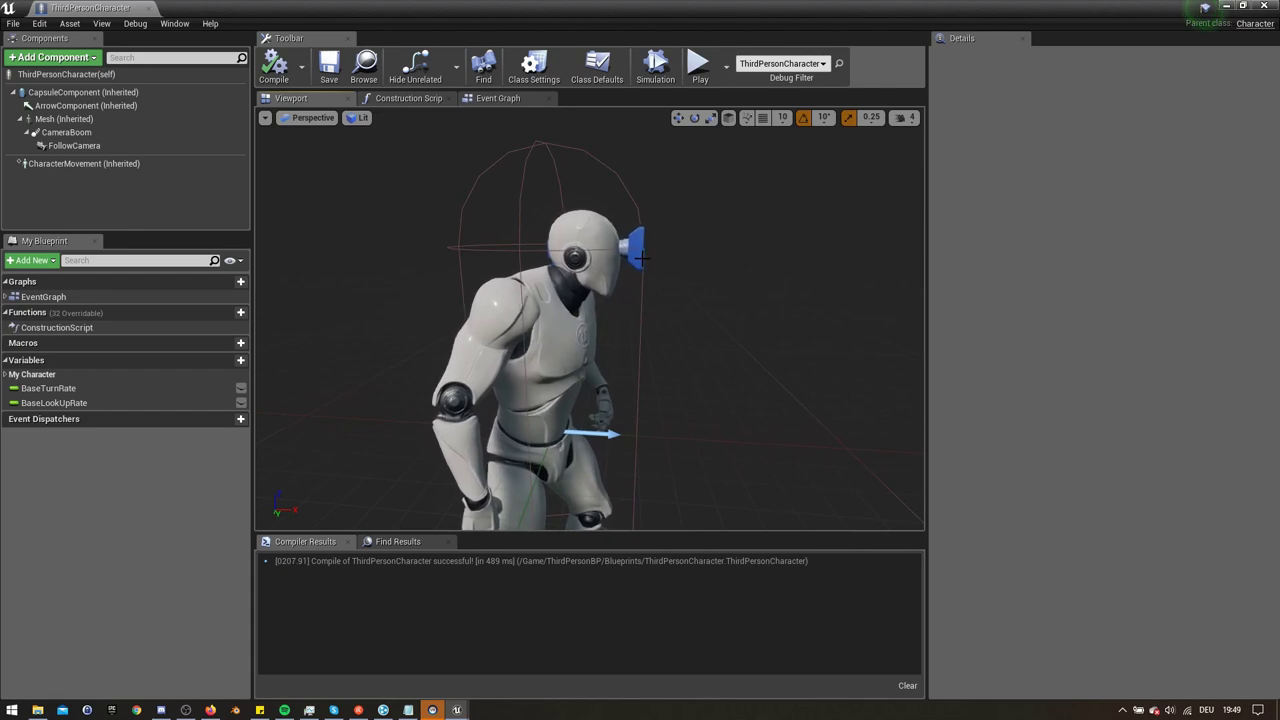
# Step: Play-test the level to examine the head-mounted camera and the visible body, and end the session
pyautogui.hotkey('alt', 'p')
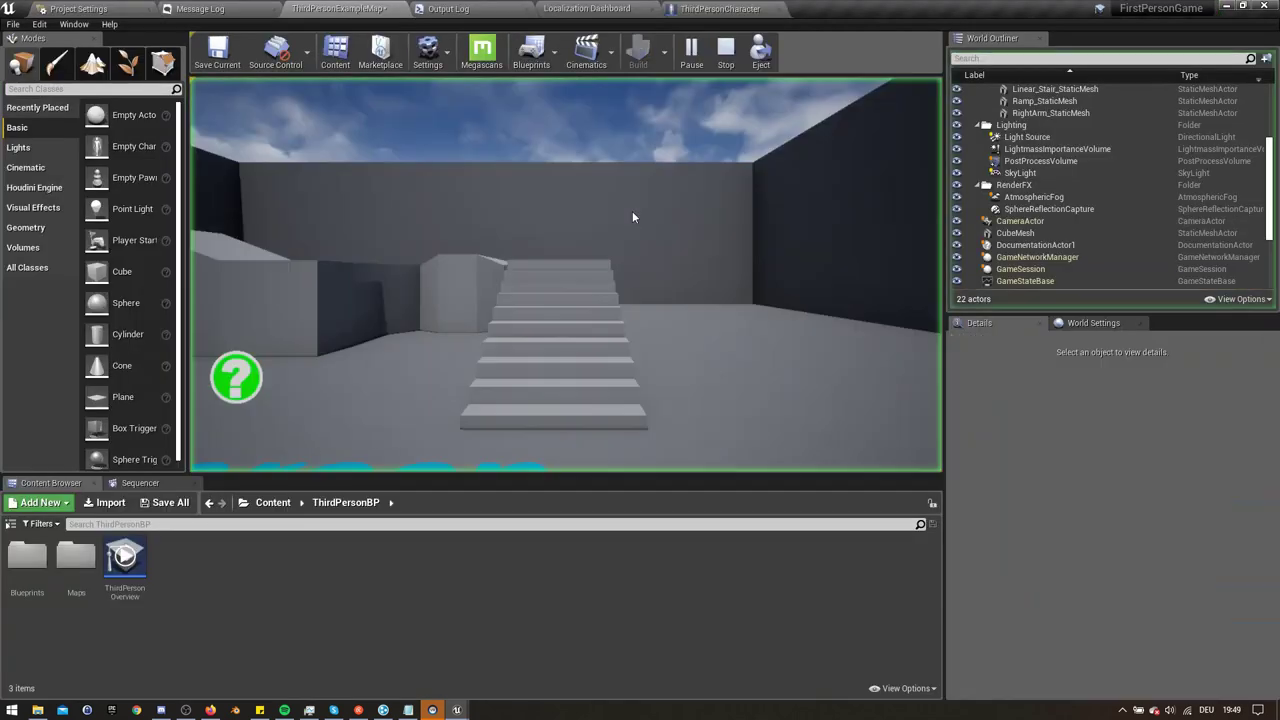
pyautogui.click(632, 211)
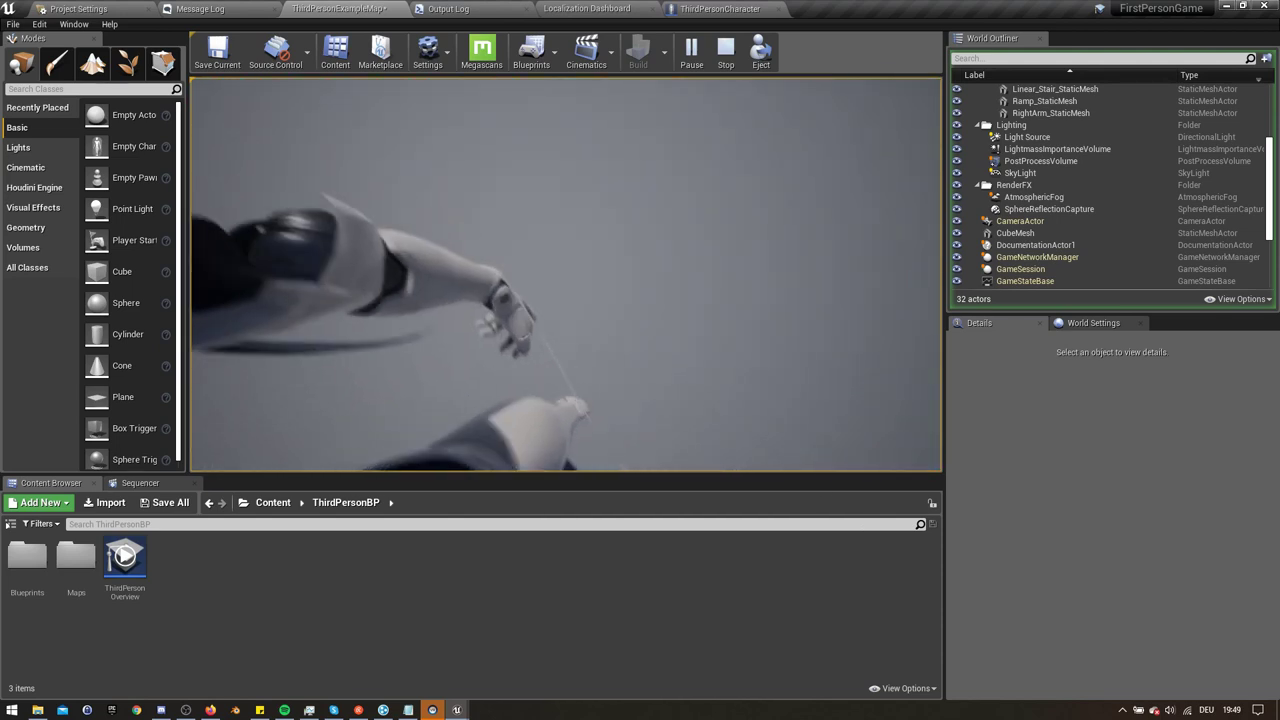
pyautogui.press('Escape')
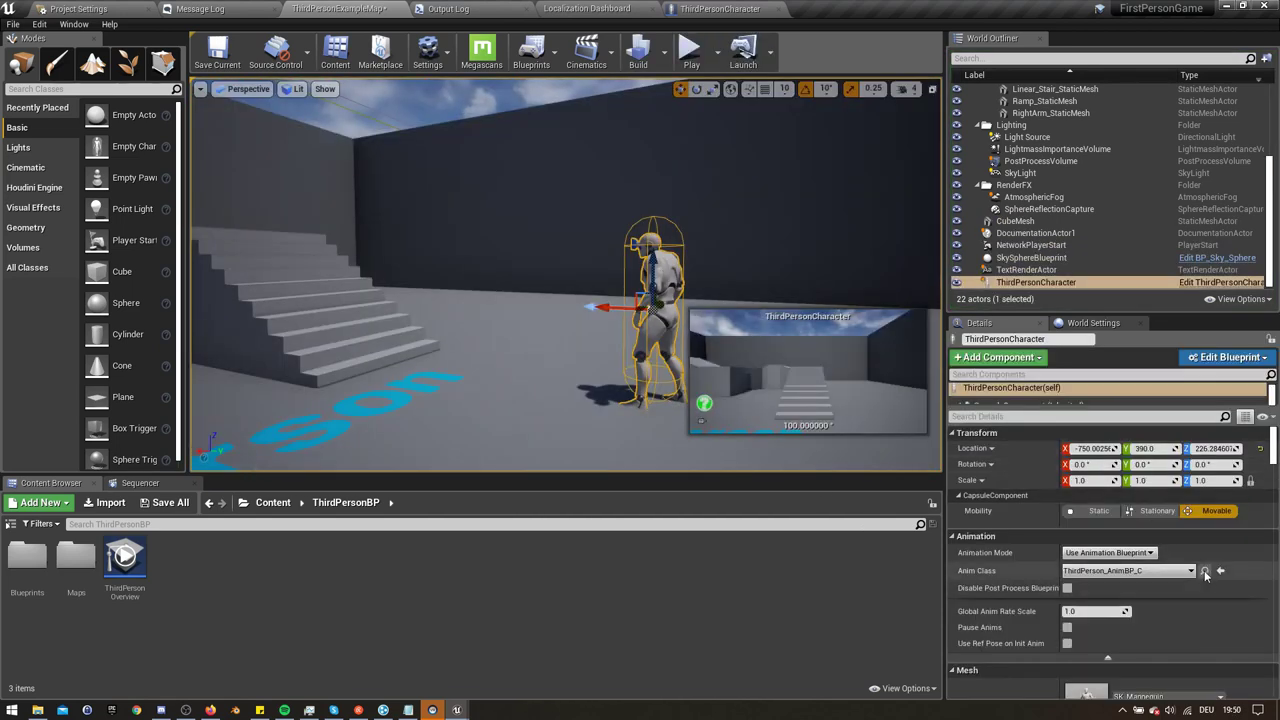
# Step: Locate the character's ThirdPerson_AnimBP animation blueprint, open it, and go to its Event Graph
pyautogui.click(1205, 570)
pyautogui.doubleClick(30, 565)
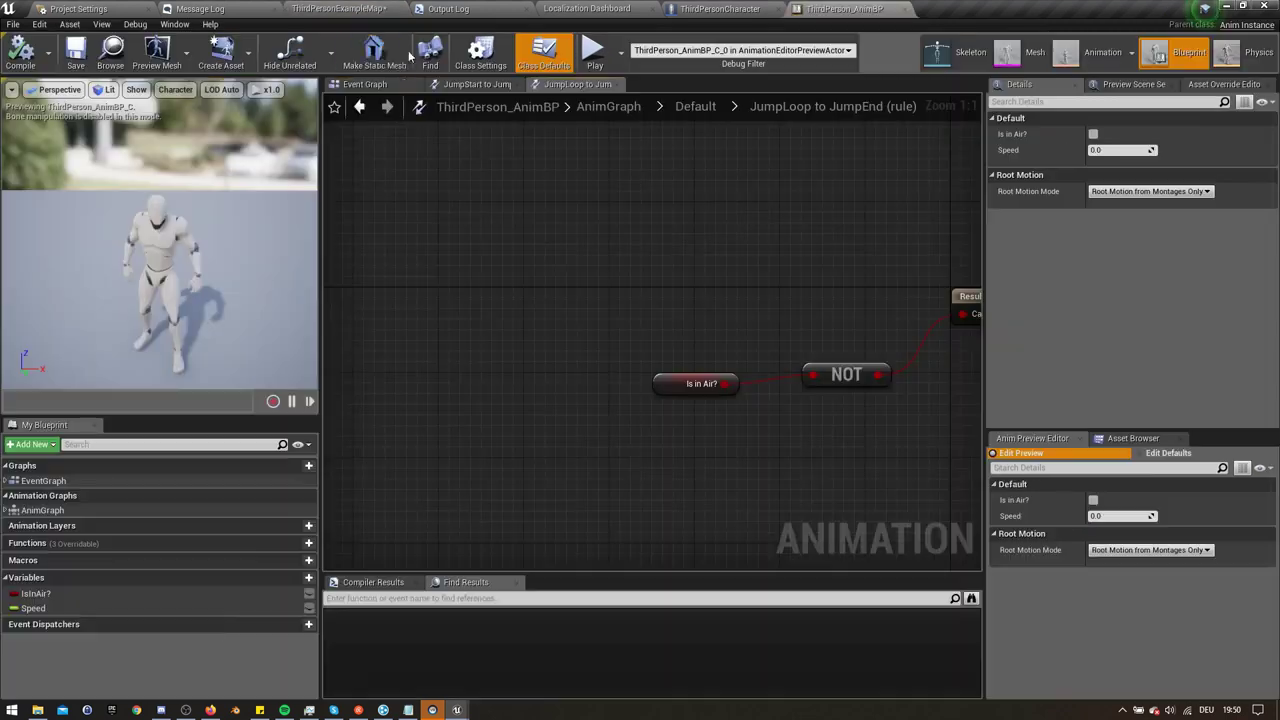
pyautogui.click(364, 84)
pyautogui.moveTo(770, 377); pyautogui.dragTo(645, 363, button='right')
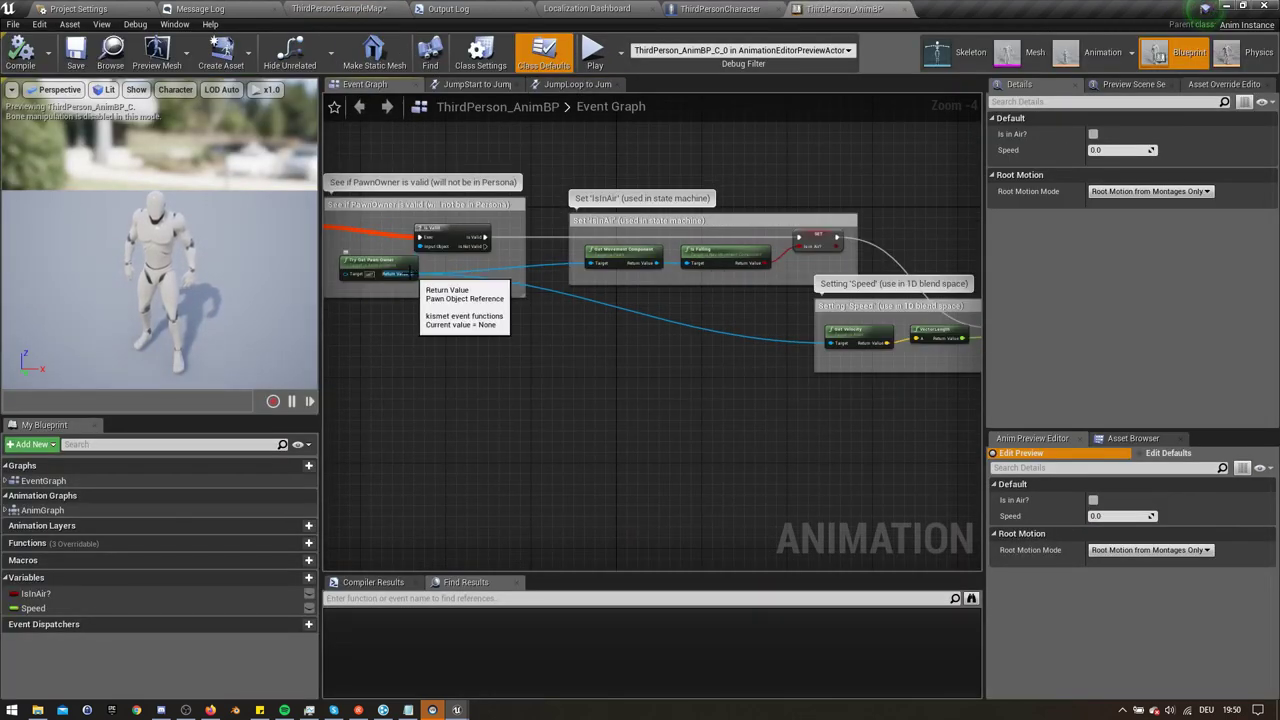
# Step: Add a Get Control Rotation node fed by Try Get Pawn Owner's return value and place it below the Setting 'Speed' group
pyautogui.moveTo(411, 273); pyautogui.dragTo(626, 472)
pyautogui.write('get control')
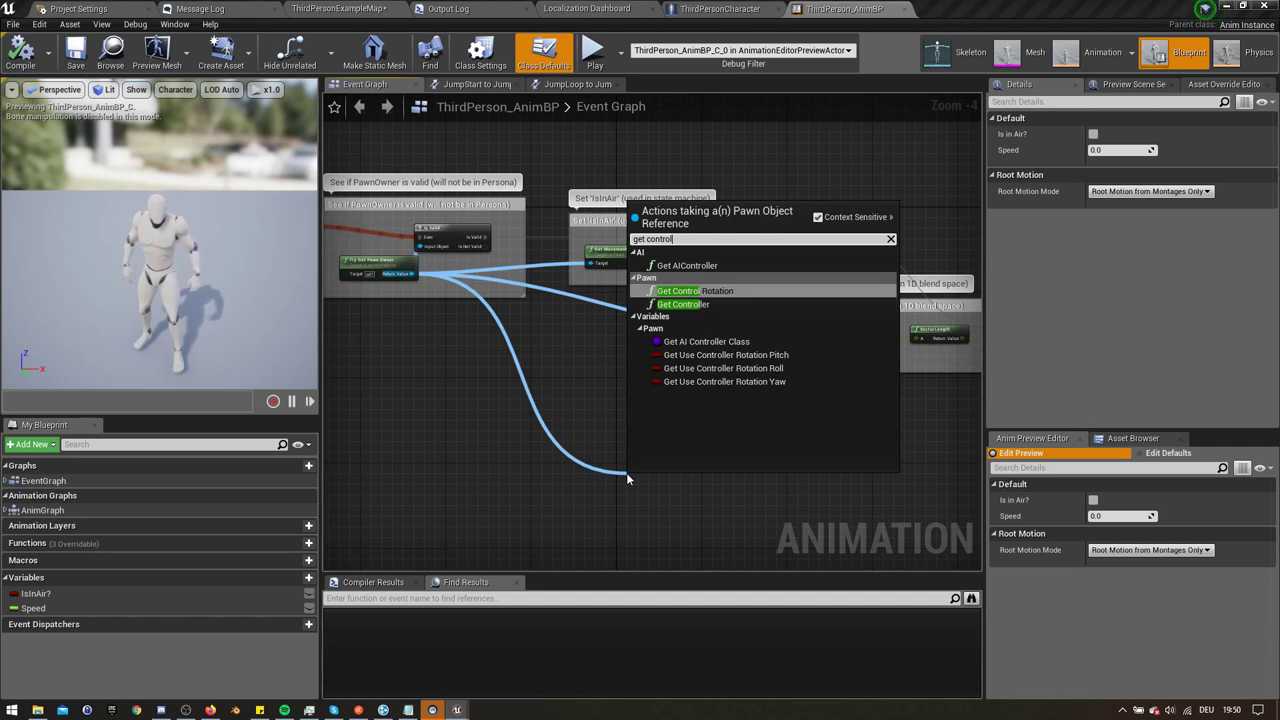
pyautogui.press('Return')
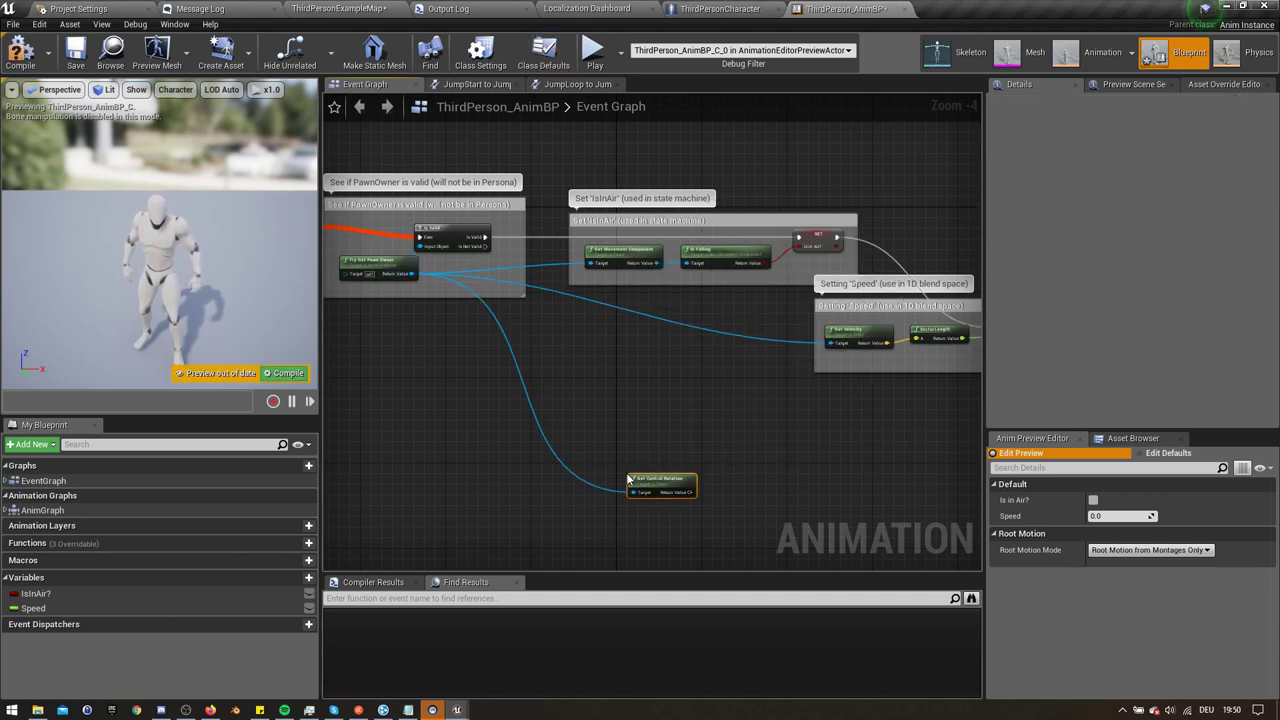
pyautogui.moveTo(626, 472); pyautogui.dragTo(372, 426, button='right')
pyautogui.moveTo(414, 458); pyautogui.dragTo(797, 392)
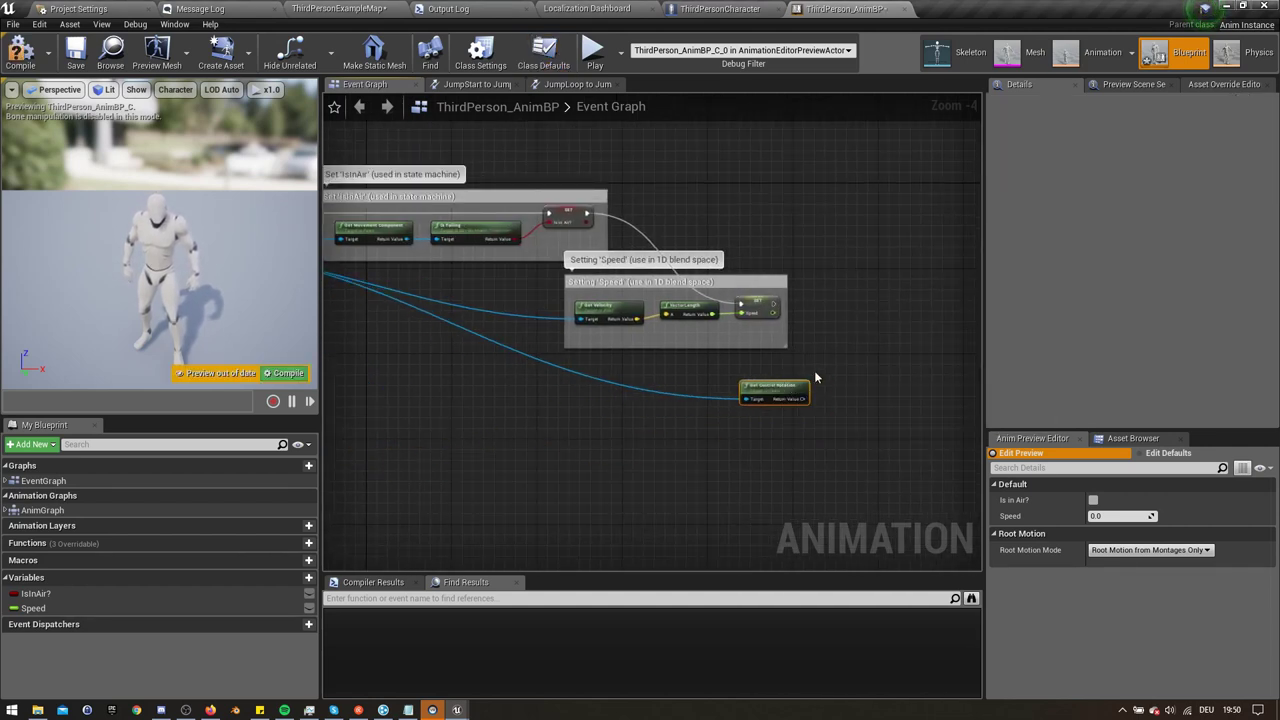
pyautogui.moveTo(814, 370); pyautogui.dragTo(747, 375, button='right')
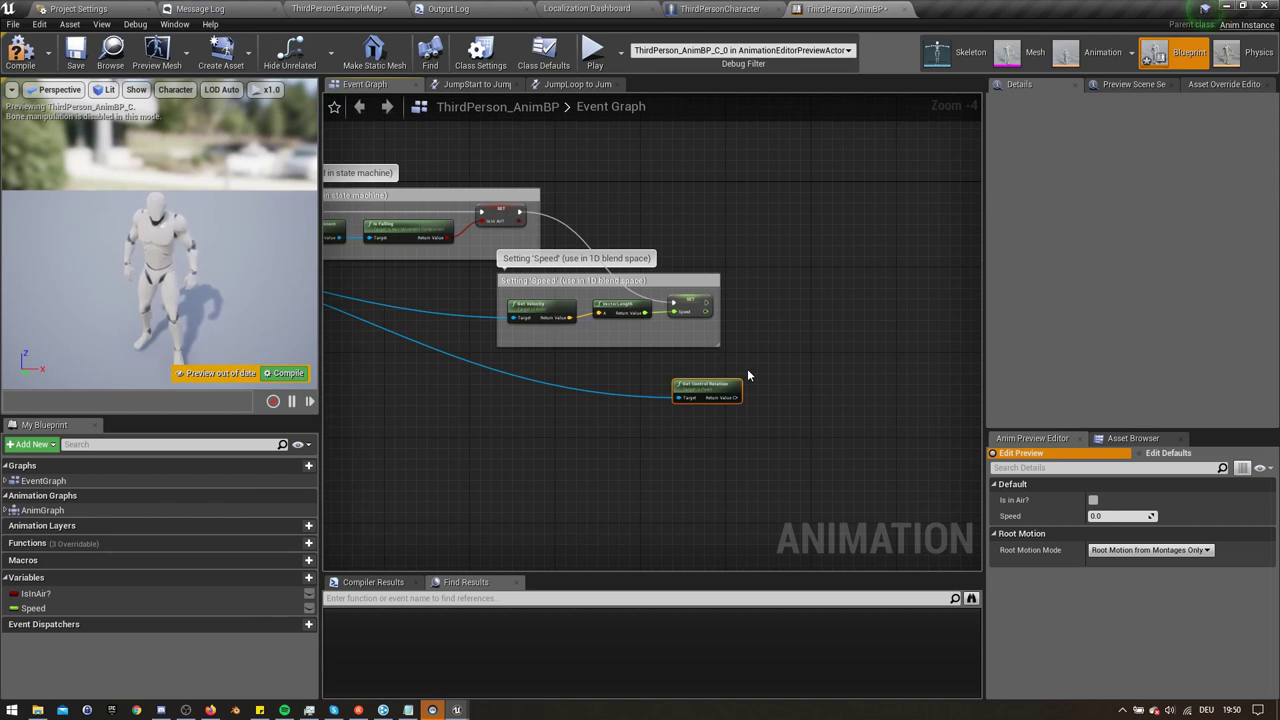
# Step: Create a pure function named GetLookRotation in the animation blueprint
pyautogui.moveTo(286, 546)
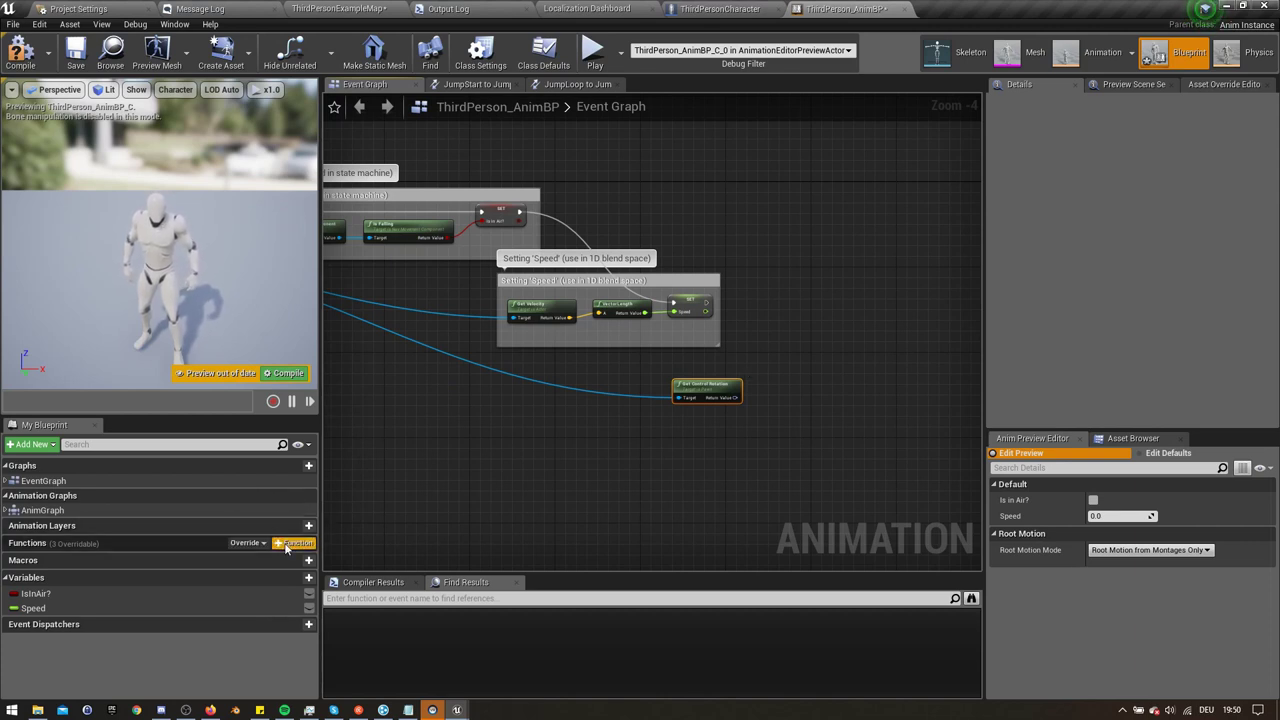
pyautogui.click(293, 543)
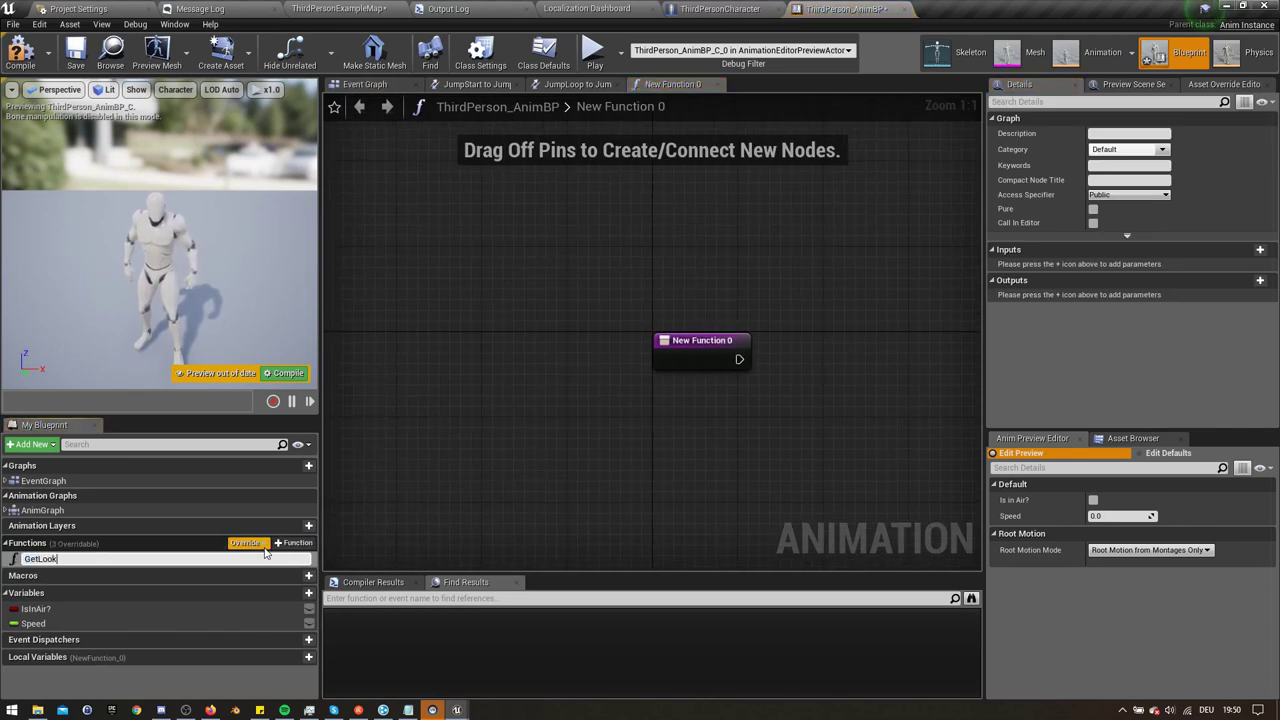
pyautogui.write('GetLookRotation')
pyautogui.press('Return')
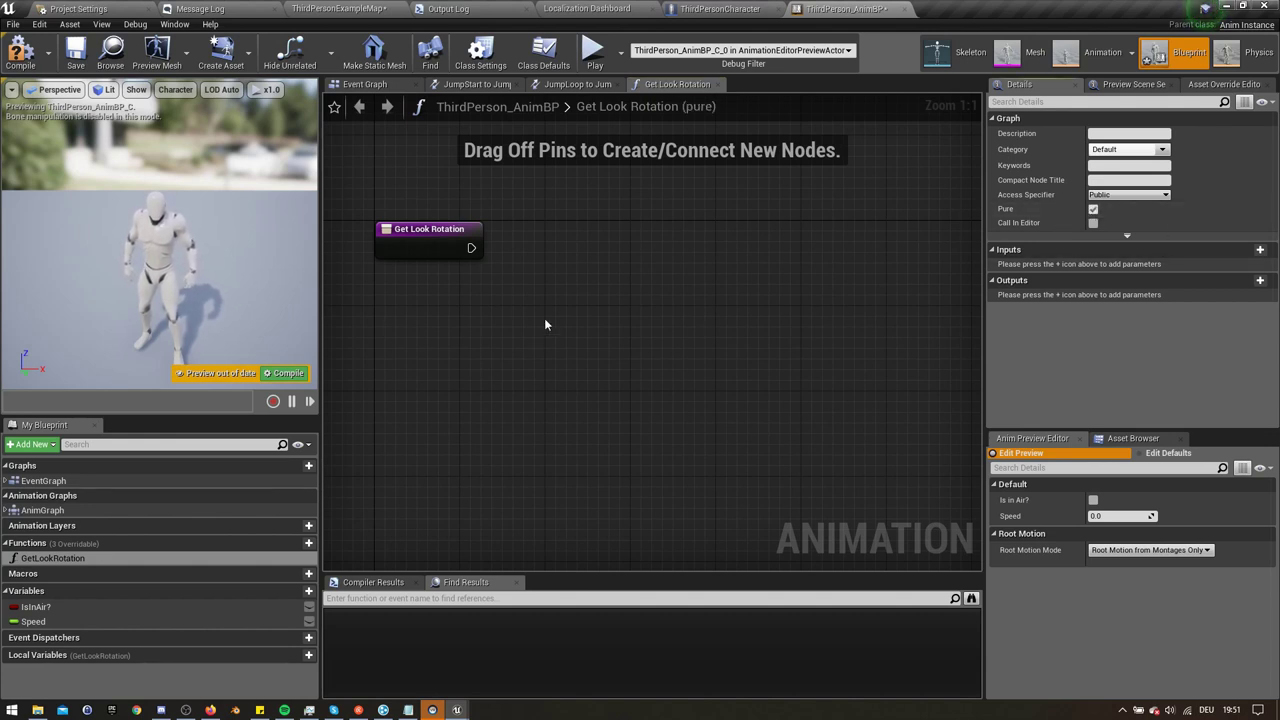
# Step: Add a Rotator input named LookTargetRotation to the GetLookRotation function
pyautogui.click(1260, 249)
pyautogui.click(1118, 266)
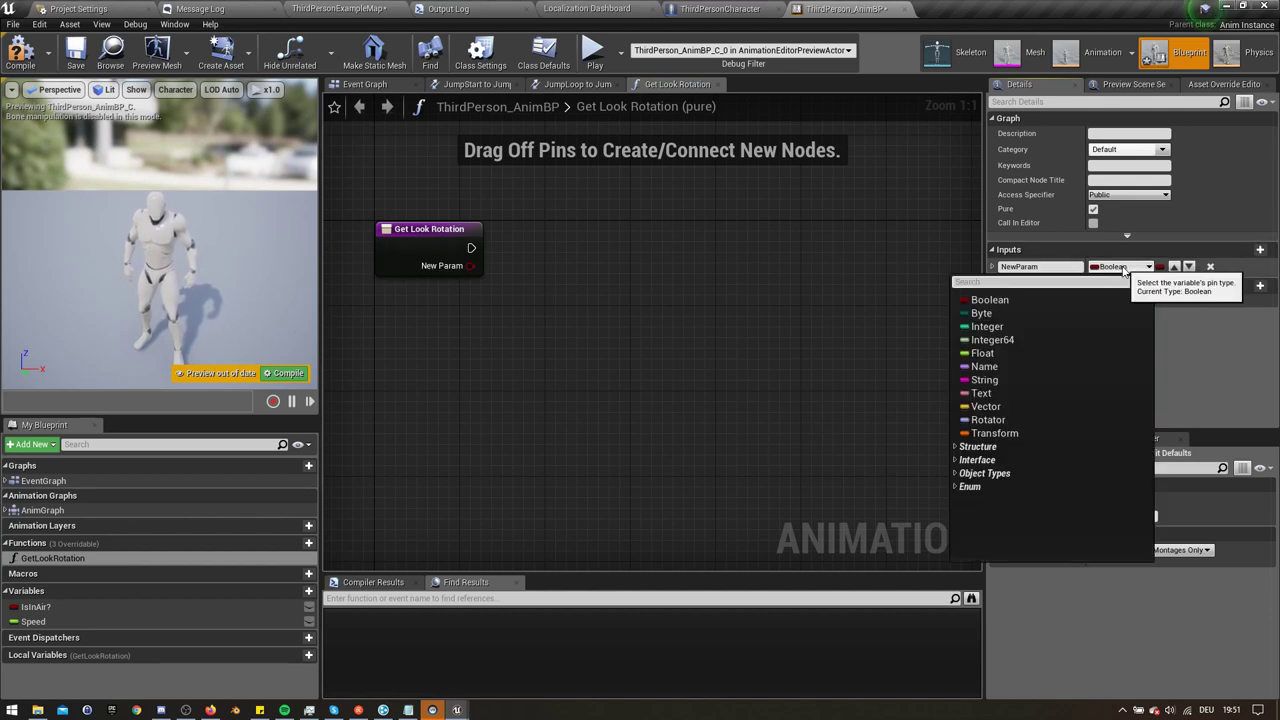
pyautogui.click(988, 420)
pyautogui.write('LookTargetRotation')
pyautogui.press('Return')
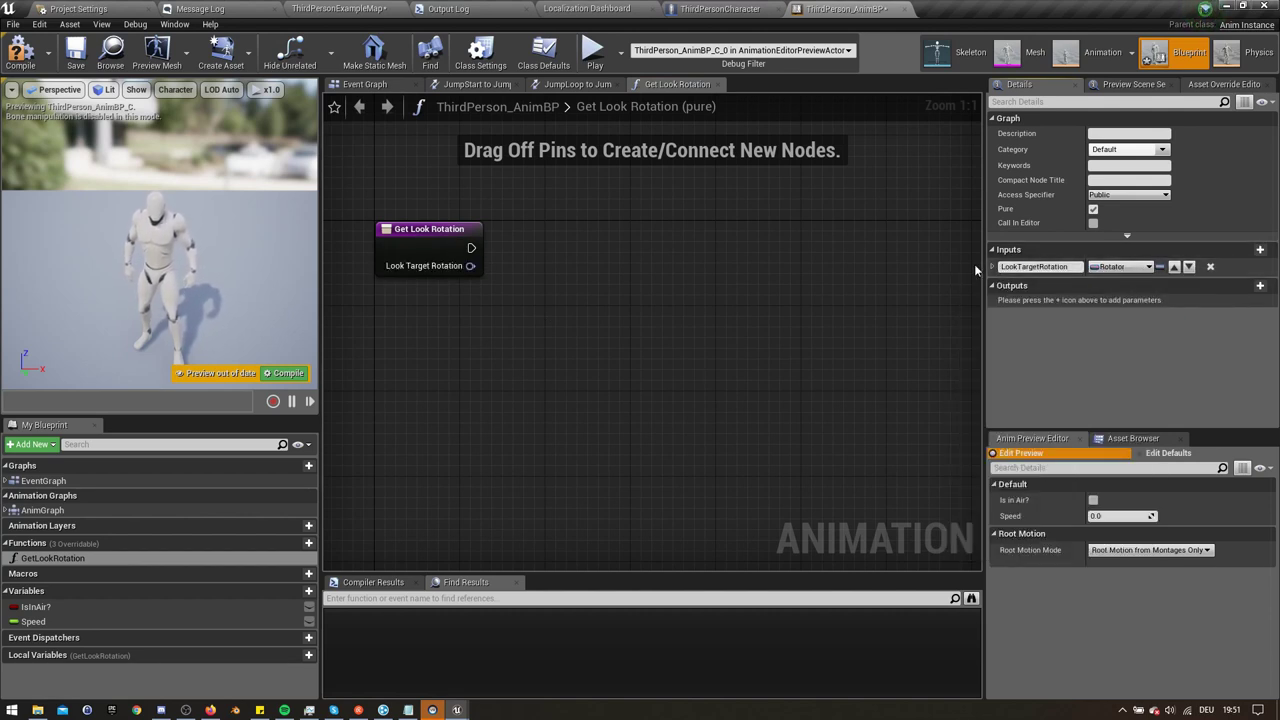
# Step: Add a Float input named InterpSpeed to the GetLookRotation function
pyautogui.click(1260, 249)
pyautogui.click(1118, 284)
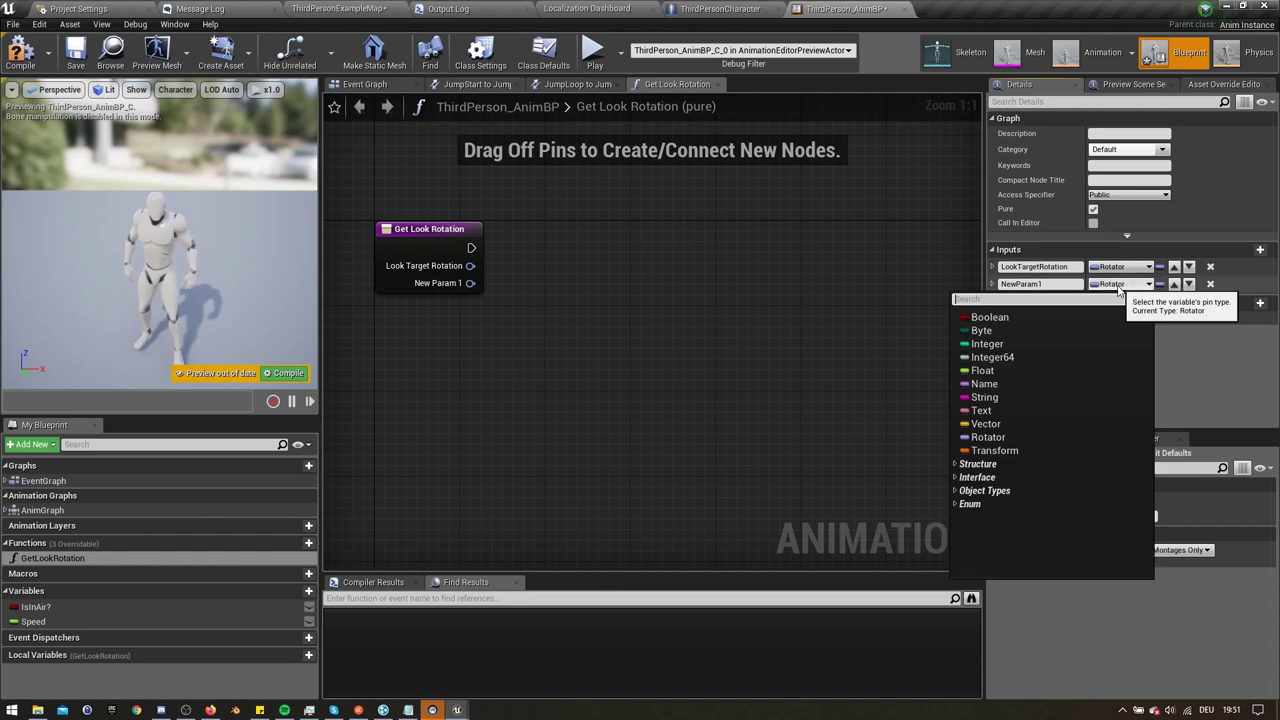
pyautogui.click(985, 366)
pyautogui.write('InterpSpeed')
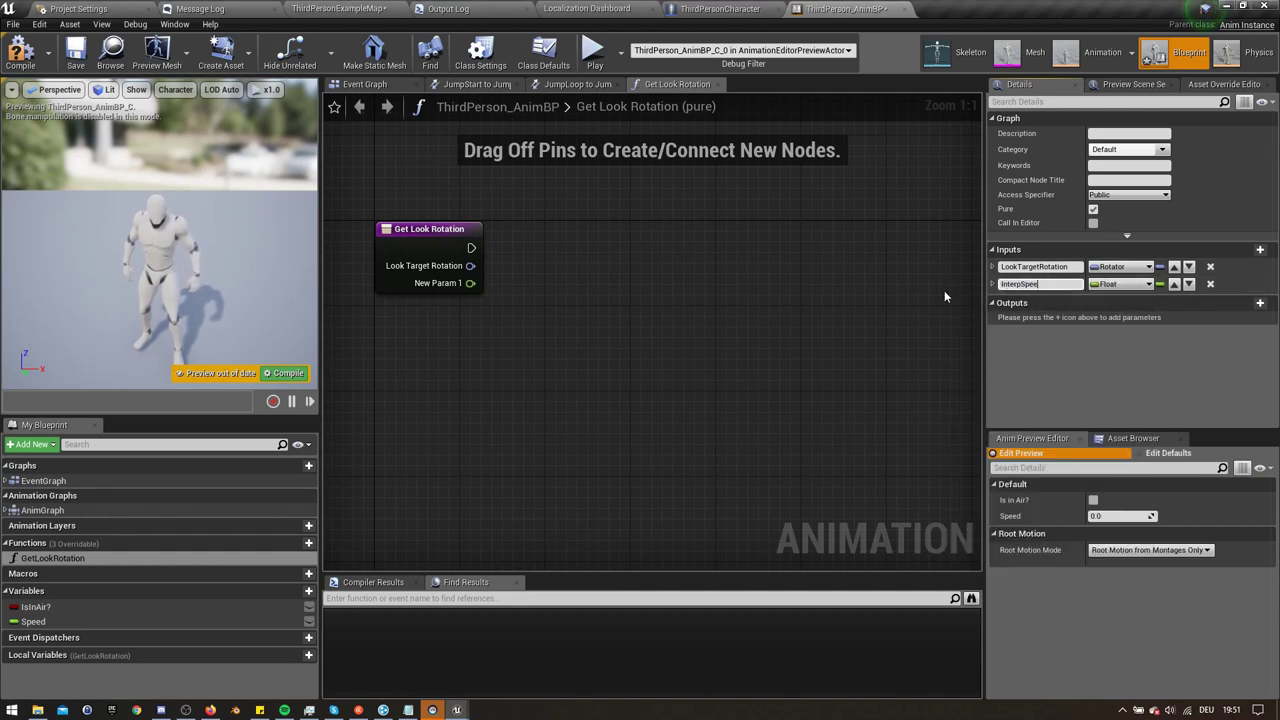
pyautogui.press('Return')
# Step: Add a Rotator output named BoneRotation to the function and move the Return Node well away from the entry node
pyautogui.click(1260, 302)
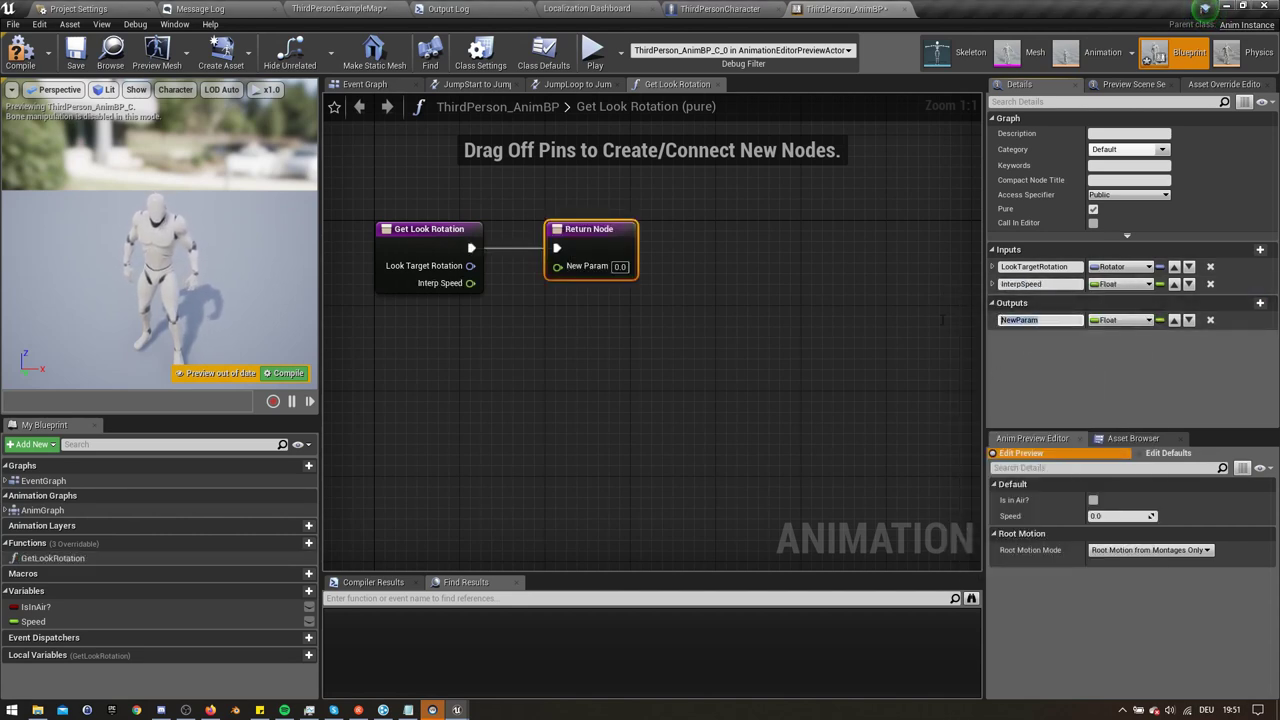
pyautogui.write('BoneRotation')
pyautogui.click(1120, 320)
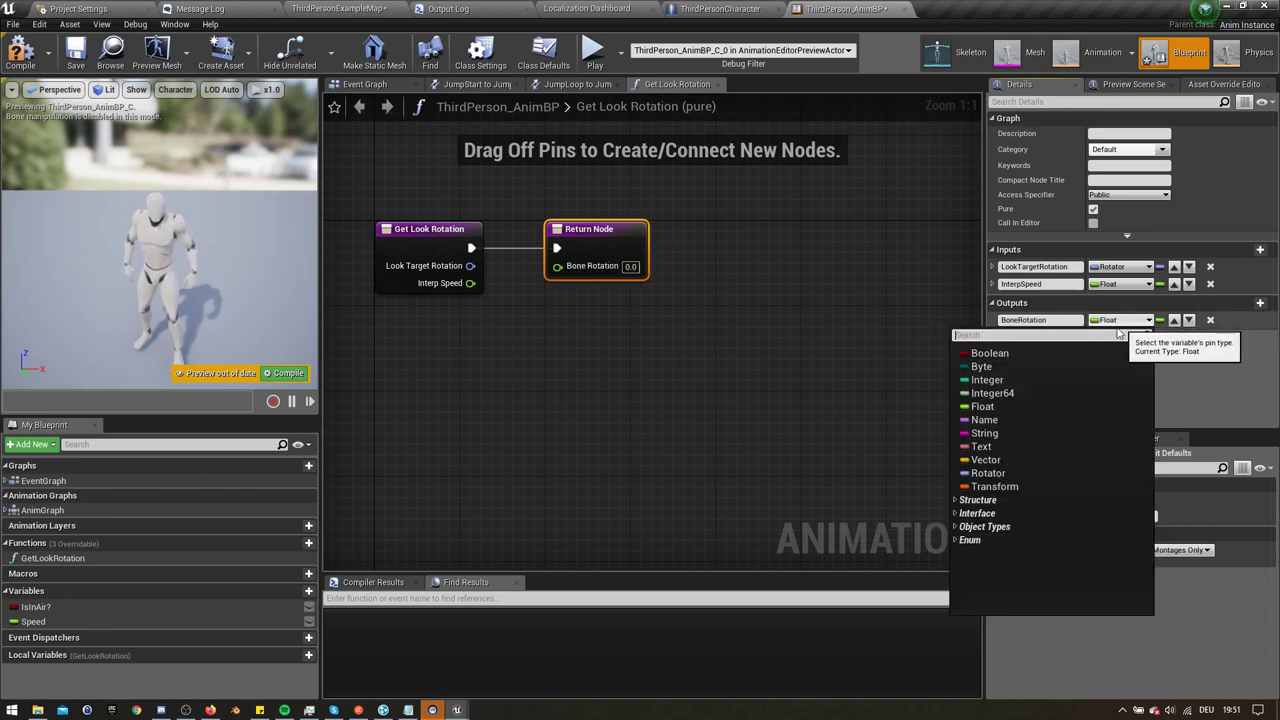
pyautogui.click(985, 473)
pyautogui.moveTo(579, 238); pyautogui.dragTo(888, 238)
pyautogui.moveTo(700, 270); pyautogui.dragTo(671, 239, button='right')
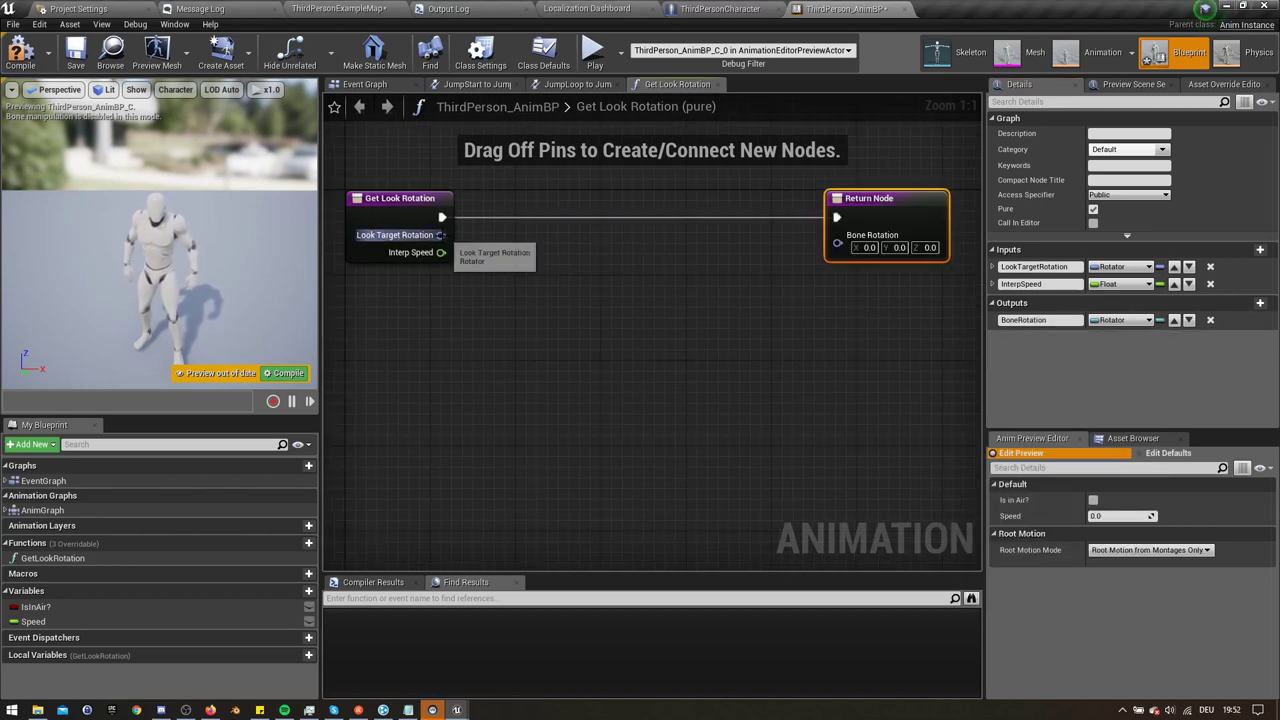
# Step: Add a Break Rotator node fed by the function's Look Target Rotation input
pyautogui.moveTo(441, 235); pyautogui.dragTo(496, 286)
pyautogui.write('+')
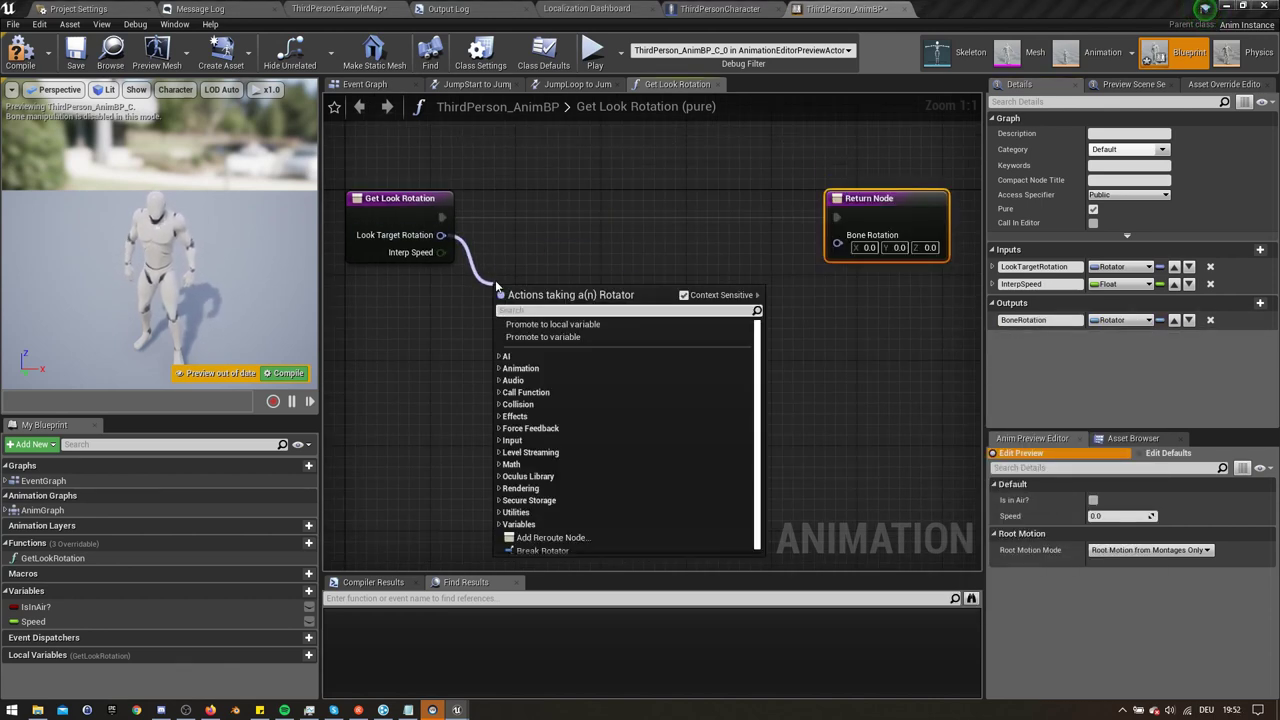
pyautogui.write('break')
pyautogui.press('Return')
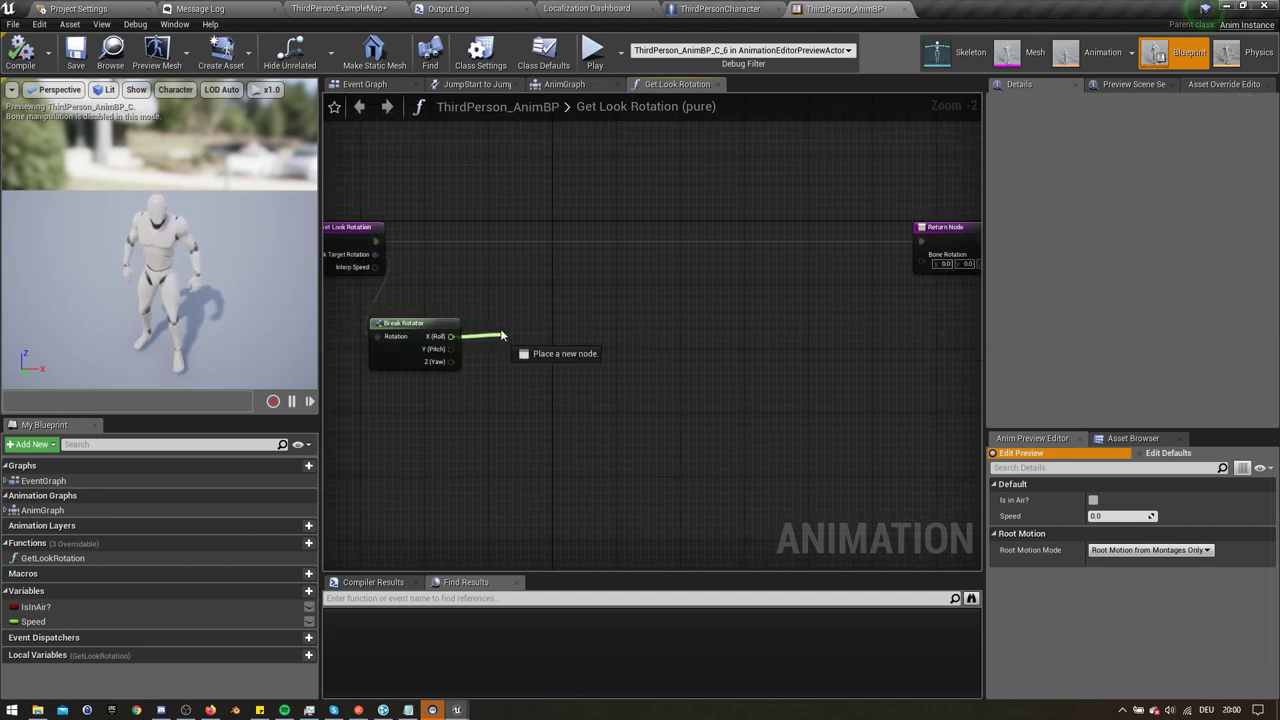
# Step: Add two float addition nodes that add 90.0 to the Break Rotator's X (Roll) and Y (Pitch) values
pyautogui.write('+')
pyautogui.moveTo(508, 350)
pyautogui.mouseDown()
pyautogui.moveTo(500, 335)
pyautogui.moveTo(513, 344)
pyautogui.mouseUp()
pyautogui.press('Return')
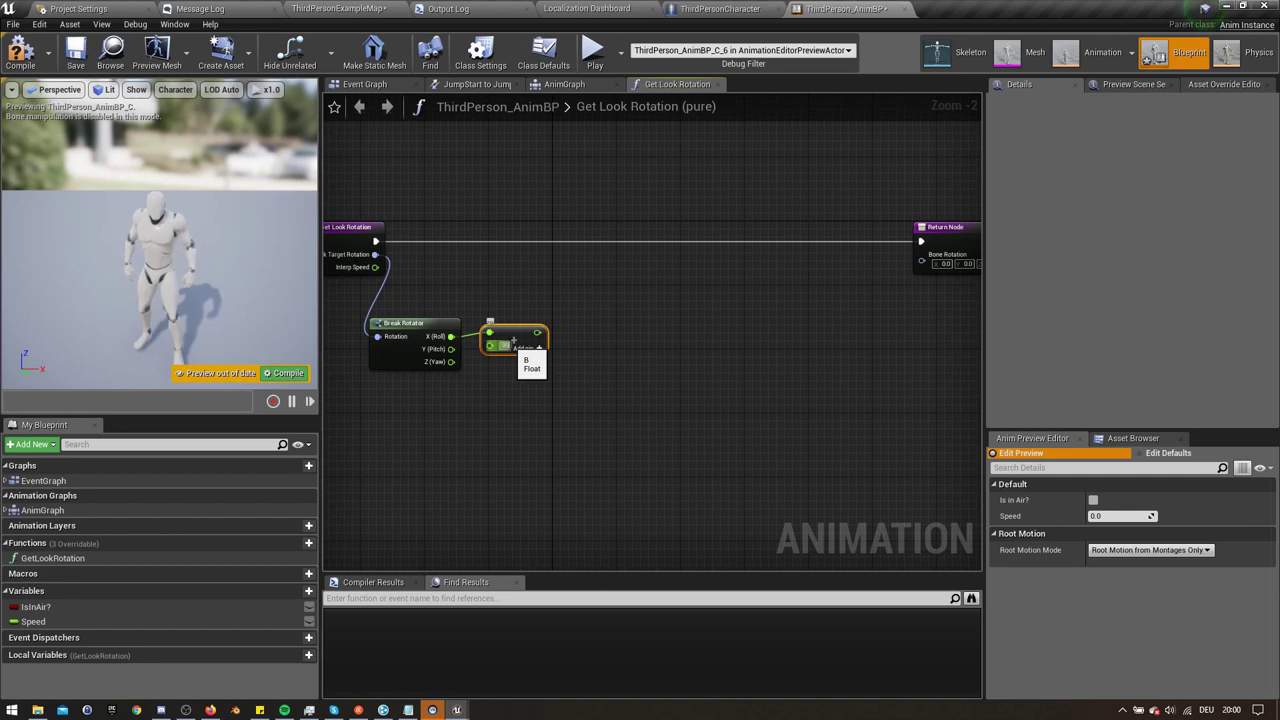
pyautogui.scroll(2, 497, 365)
pyautogui.hotkey('ctrl', 'c')
pyautogui.hotkey('ctrl', 'v')
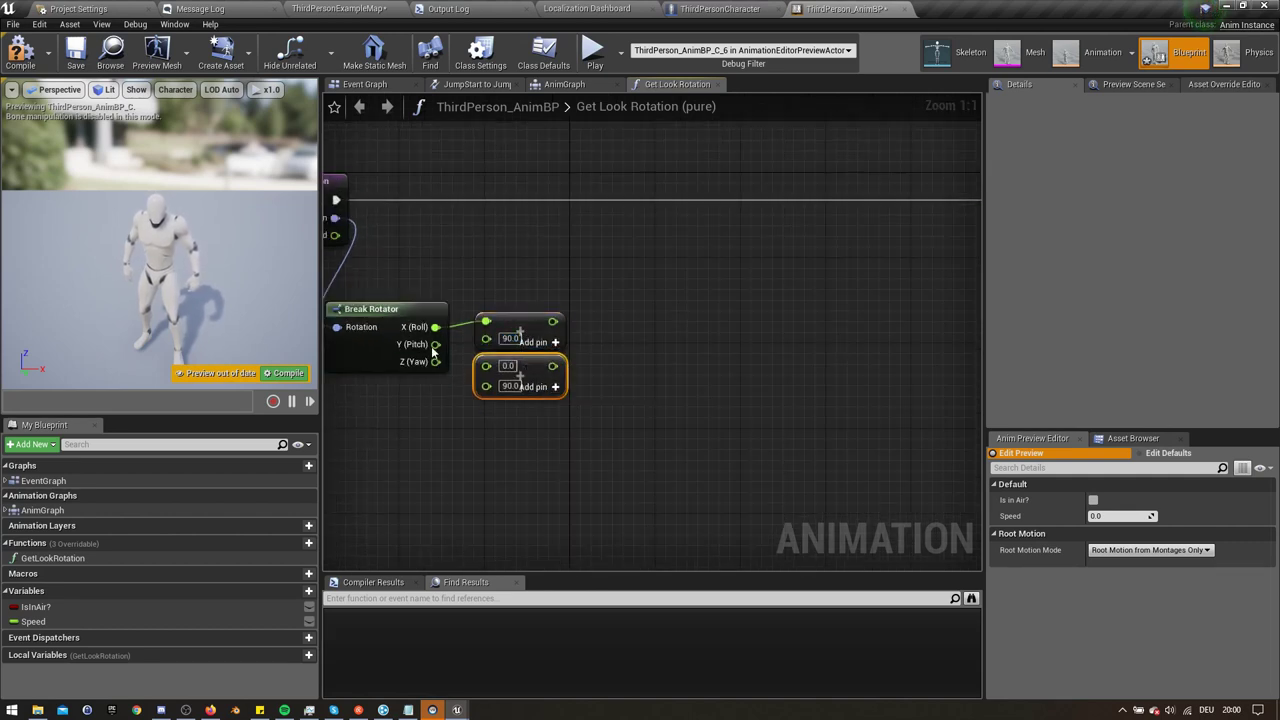
pyautogui.moveTo(435, 346); pyautogui.dragTo(486, 364)
# Step: Add a Make Rotator node taking the two sums as Roll and Pitch plus the unmodified Yaw, and align it with Break Rotator
pyautogui.moveTo(552, 321); pyautogui.dragTo(598, 325)
pyautogui.write('ma')
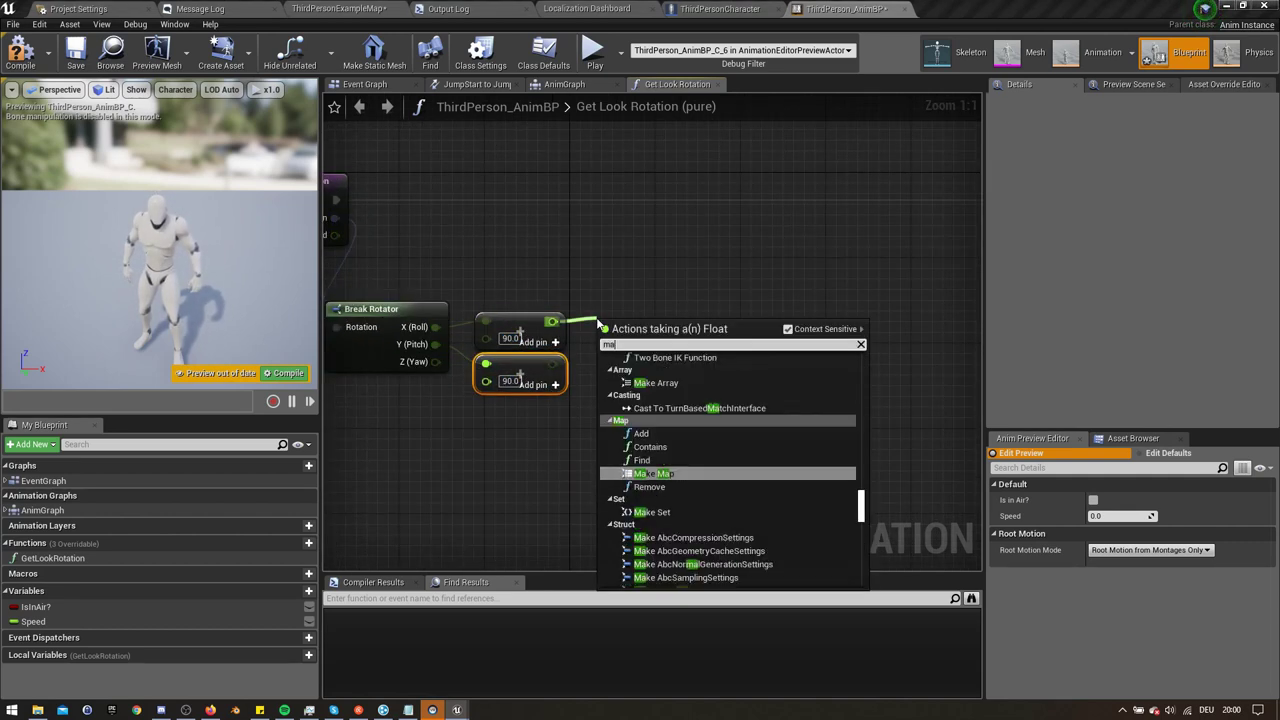
pyautogui.write('ke ro')
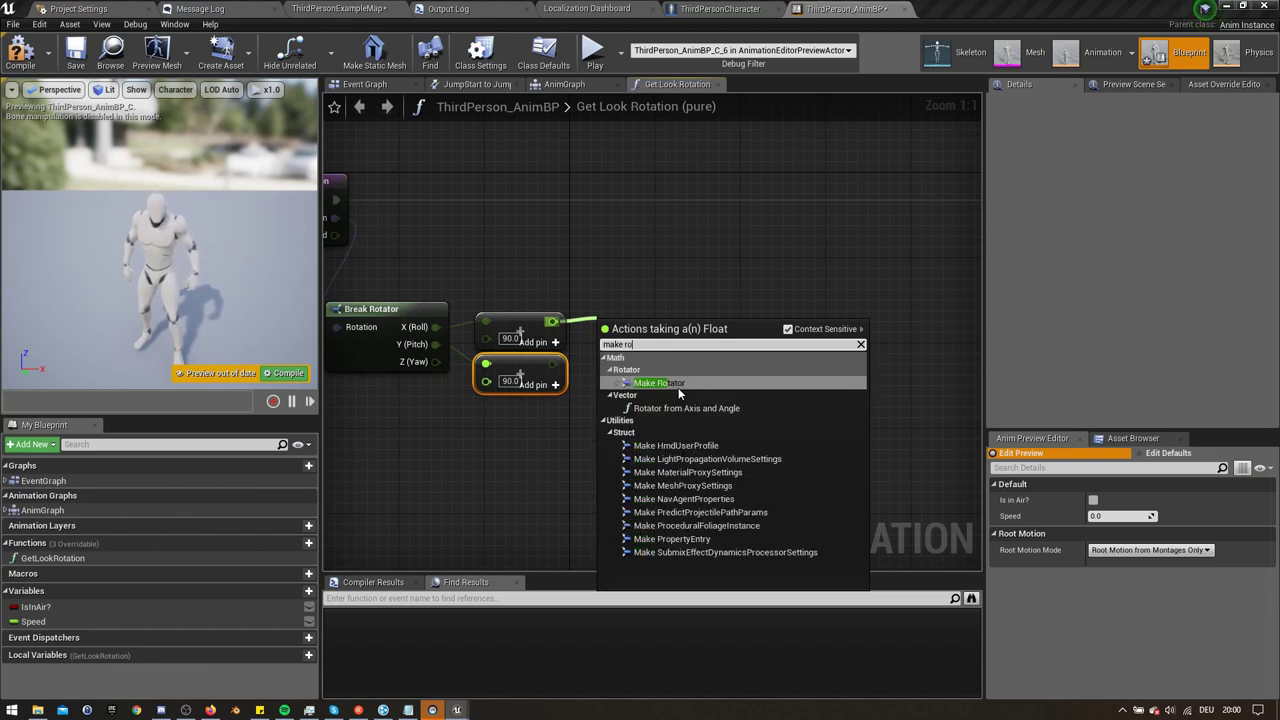
pyautogui.click(676, 382)
pyautogui.moveTo(552, 364); pyautogui.dragTo(604, 366)
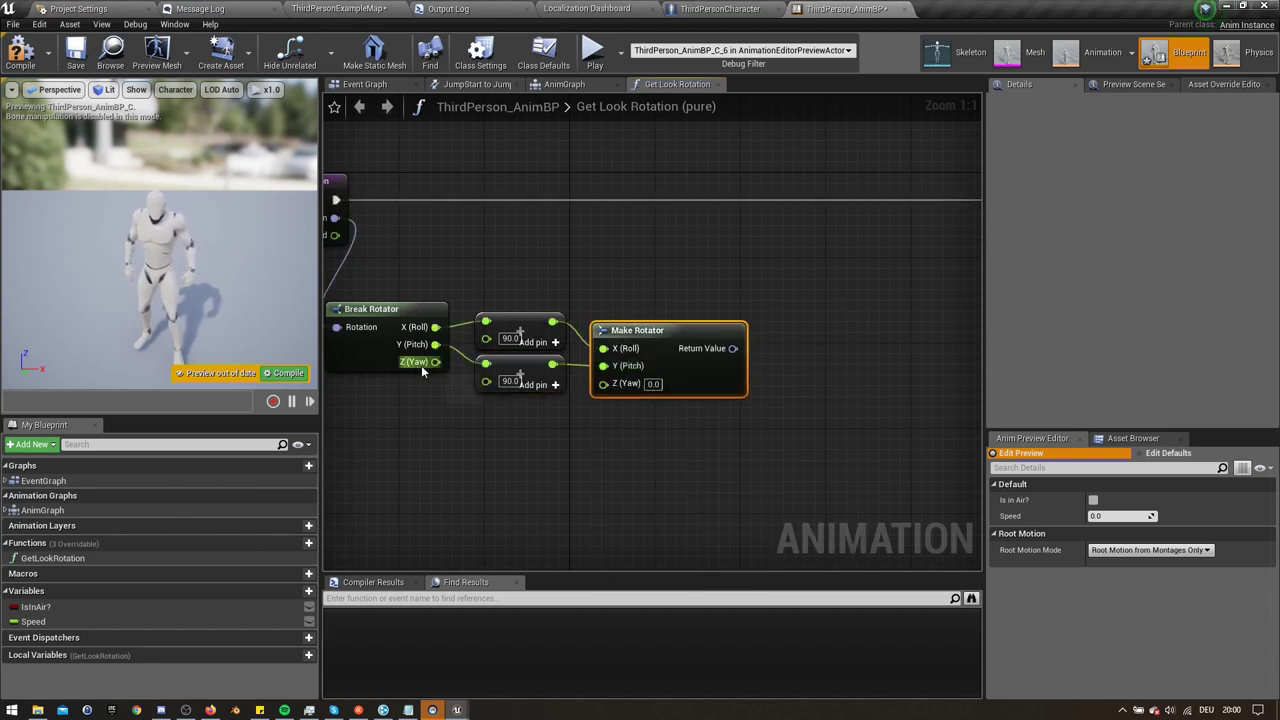
pyautogui.moveTo(435, 361); pyautogui.dragTo(604, 386)
pyautogui.moveTo(642, 328); pyautogui.dragTo(642, 307)
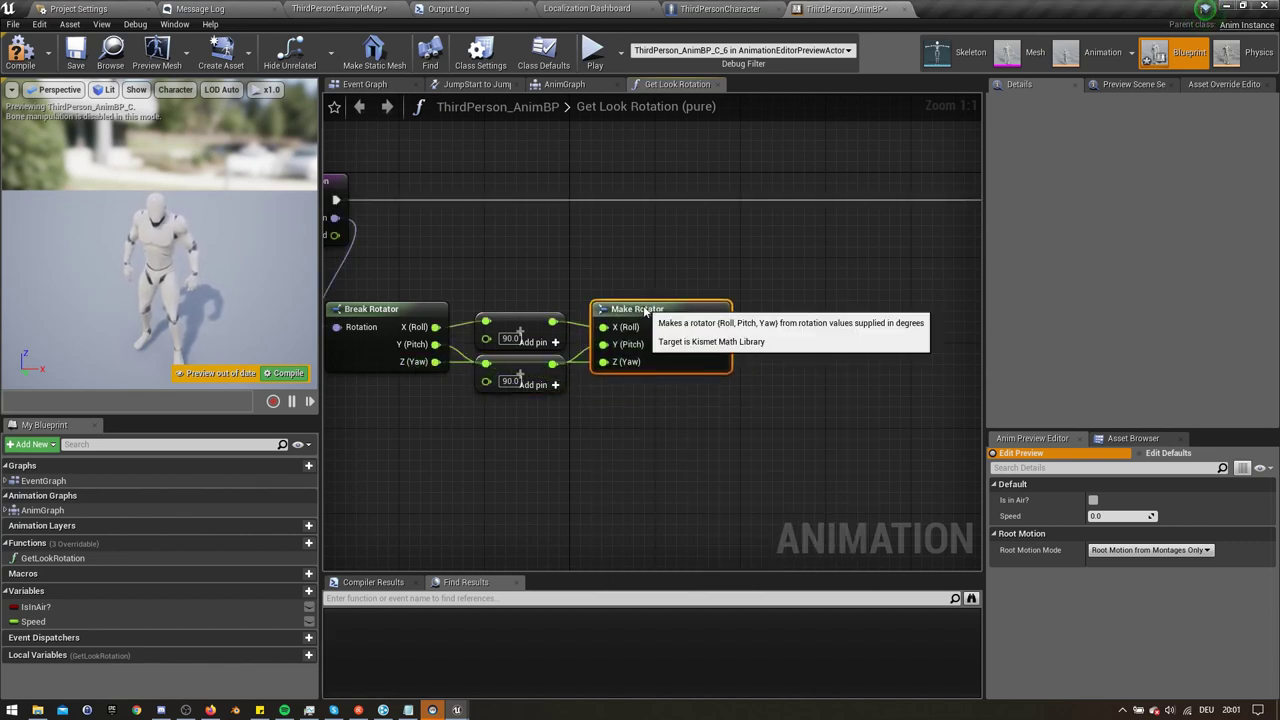
pyautogui.moveTo(803, 355); pyautogui.dragTo(756, 332, button='right')
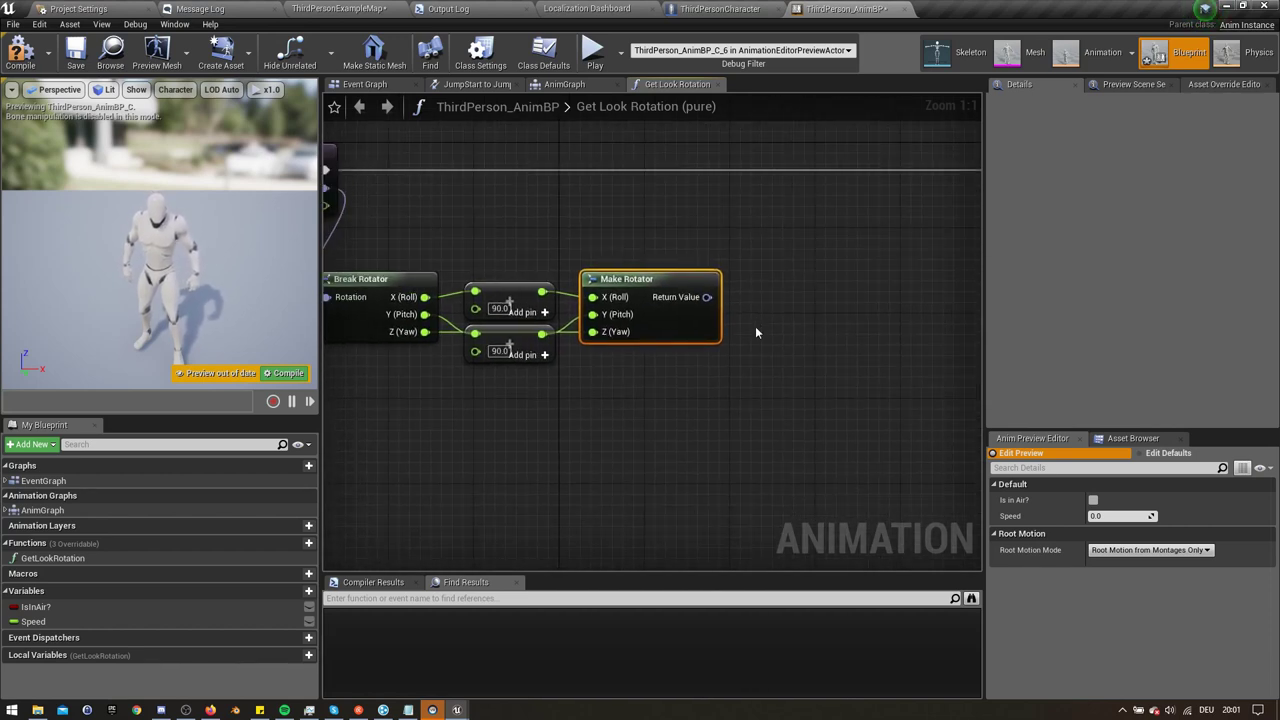
# Step: Add an RInterp To node with the Make Rotator's Return Value connected to its Target
pyautogui.moveTo(707, 297); pyautogui.dragTo(790, 256)
pyautogui.write('rinter')
pyautogui.press('Return')
pyautogui.keyDown('ctrl'); pyautogui.moveTo(785, 284); pyautogui.dragTo(791, 317); pyautogui.keyUp('ctrl')
pyautogui.moveTo(843, 261); pyautogui.dragTo(822, 250)
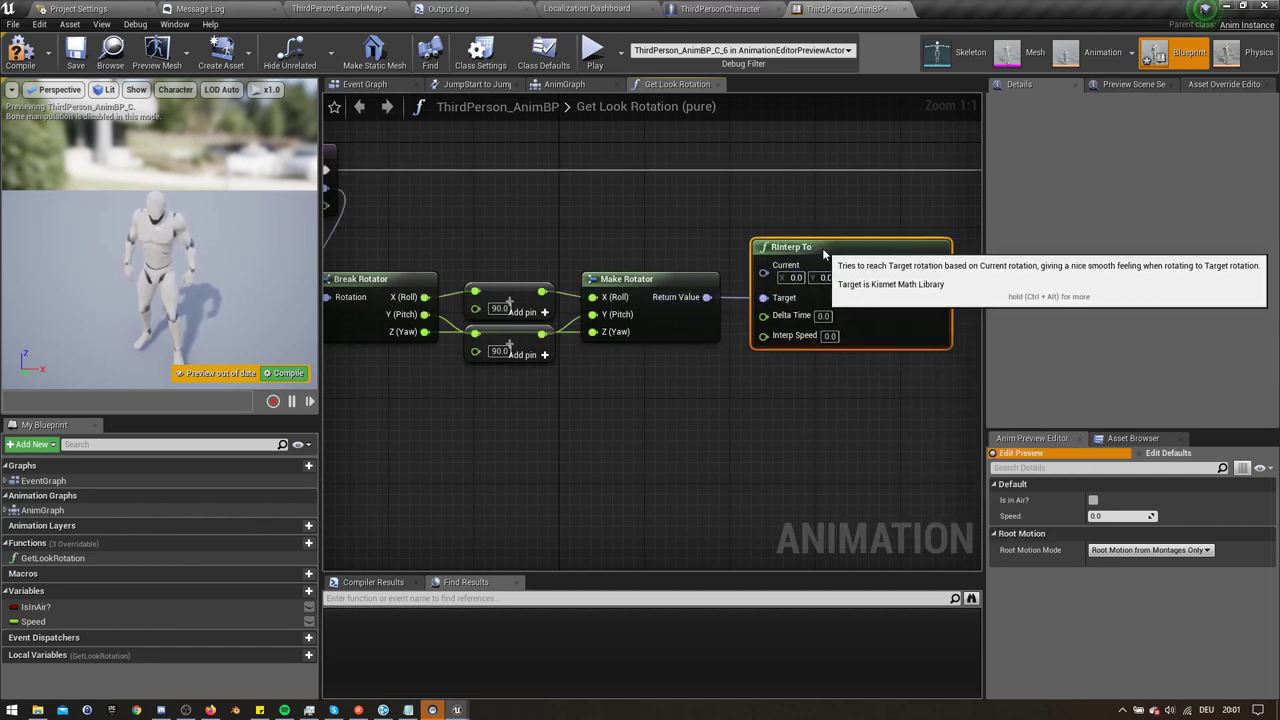
# Step: Feed RInterp To's Delta Time from Get World Delta Seconds and its Interp Speed from the function's Interp Speed input
pyautogui.moveTo(765, 316); pyautogui.dragTo(785, 407)
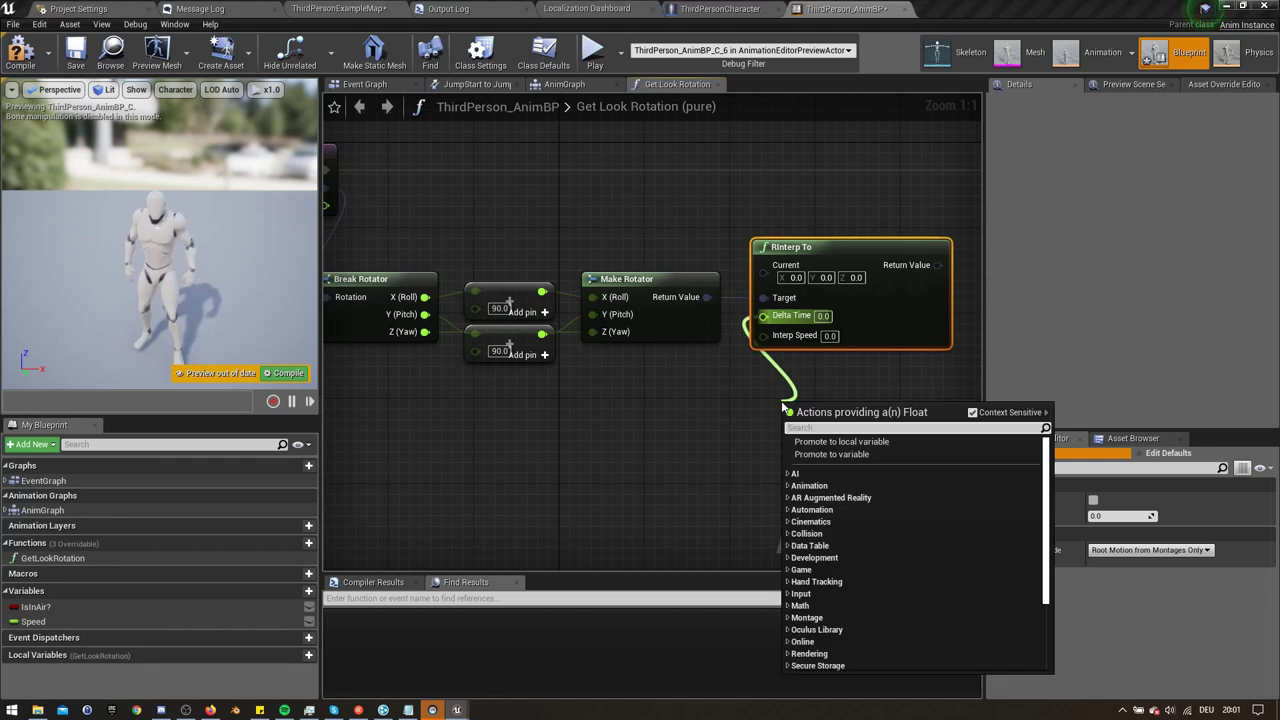
pyautogui.write('world')
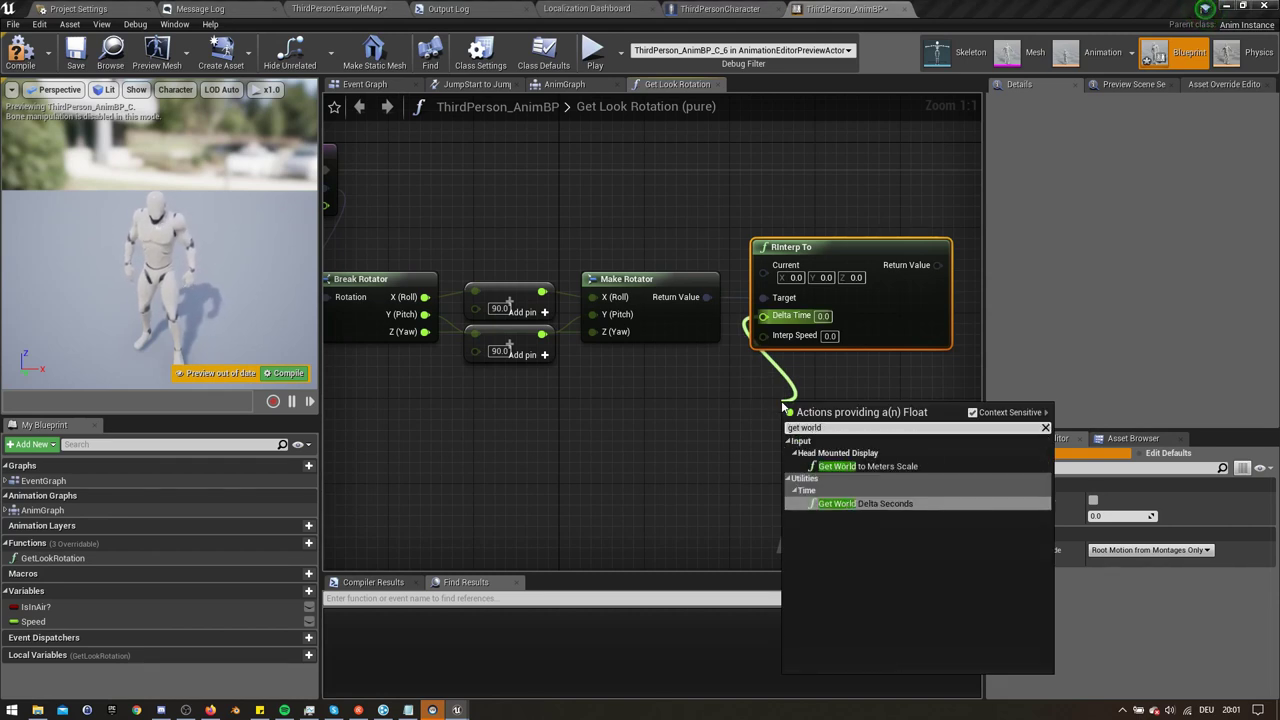
pyautogui.press('Return')
pyautogui.moveTo(748, 417); pyautogui.dragTo(789, 381)
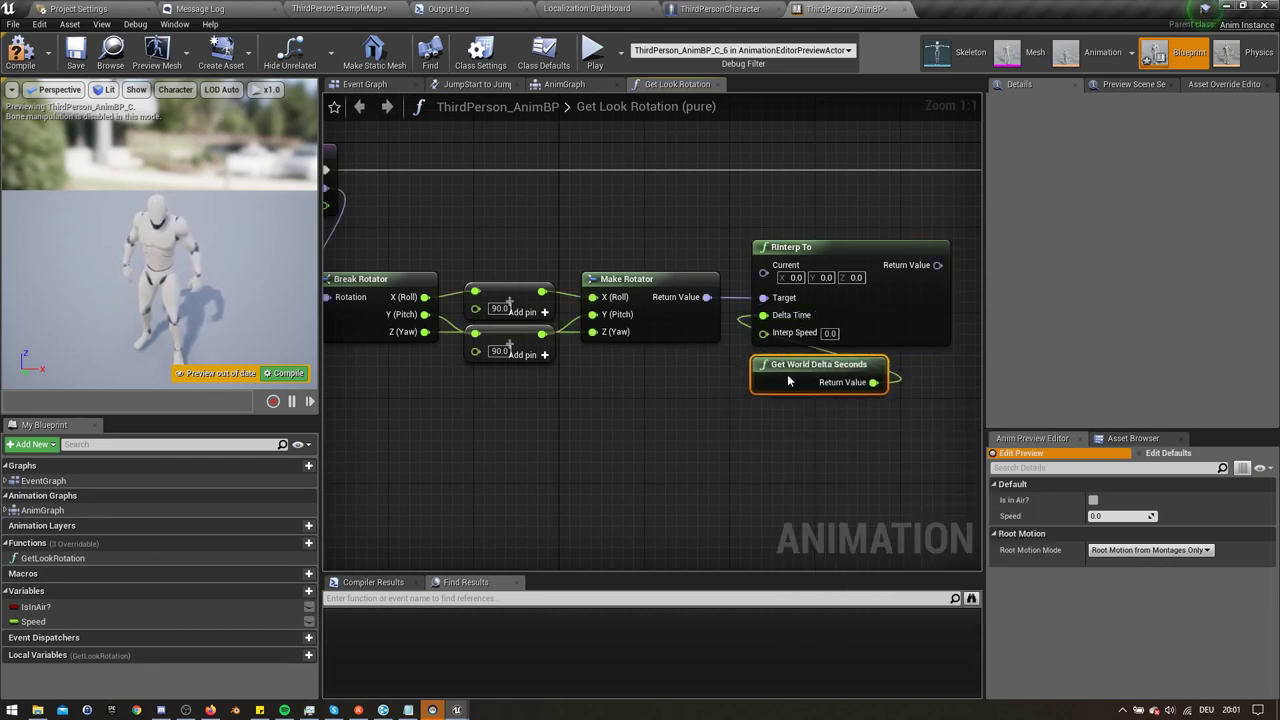
pyautogui.moveTo(388, 215); pyautogui.dragTo(445, 218, button='right')
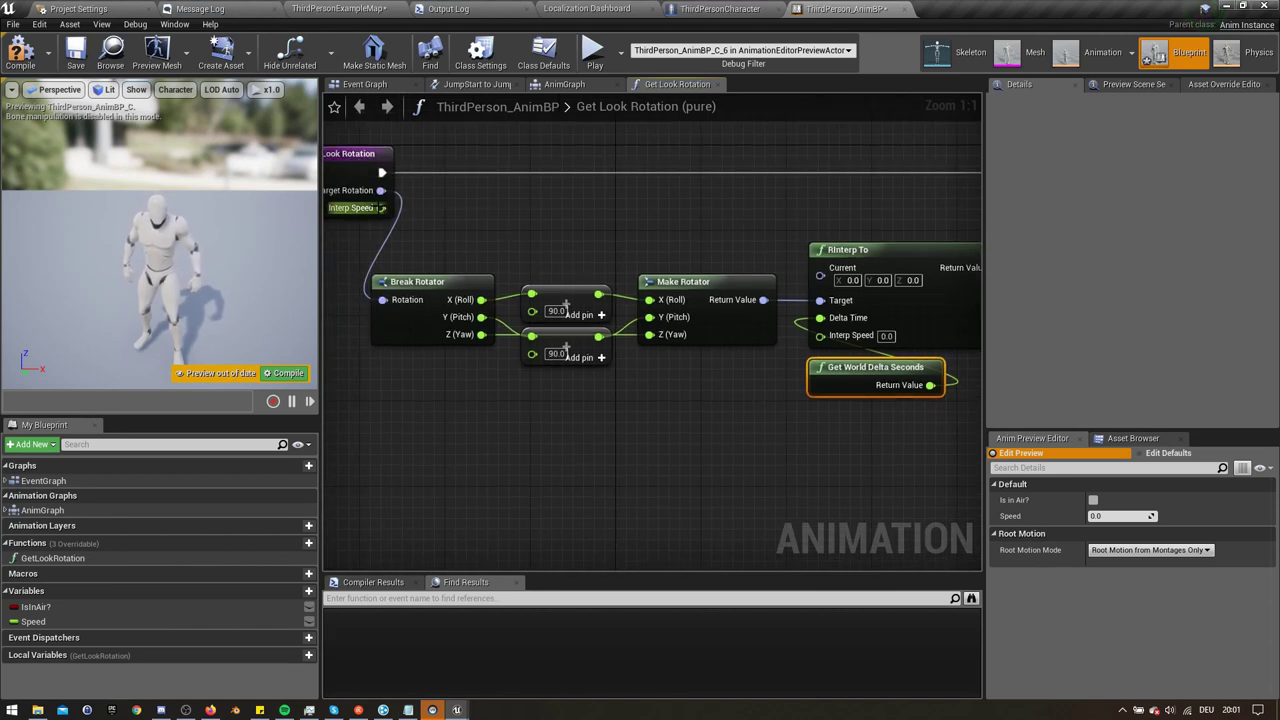
pyautogui.moveTo(381, 207); pyautogui.dragTo(822, 335)
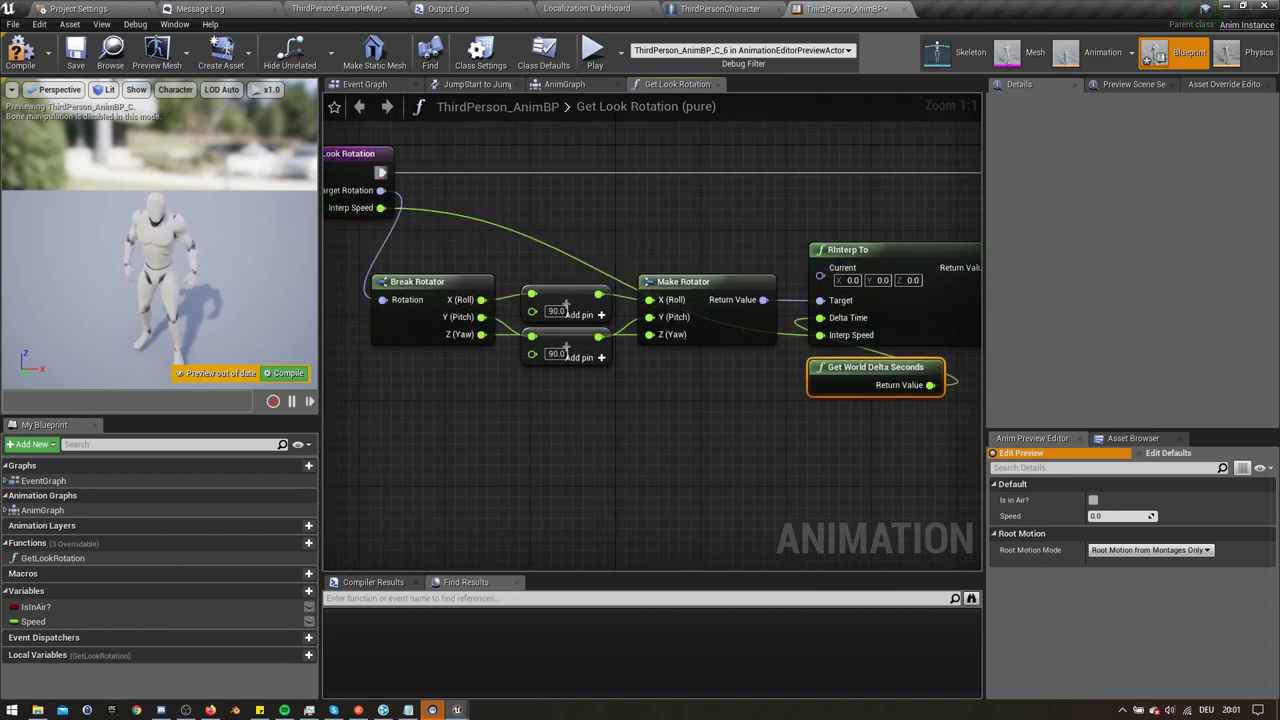
pyautogui.scroll(-2, 484, 211)
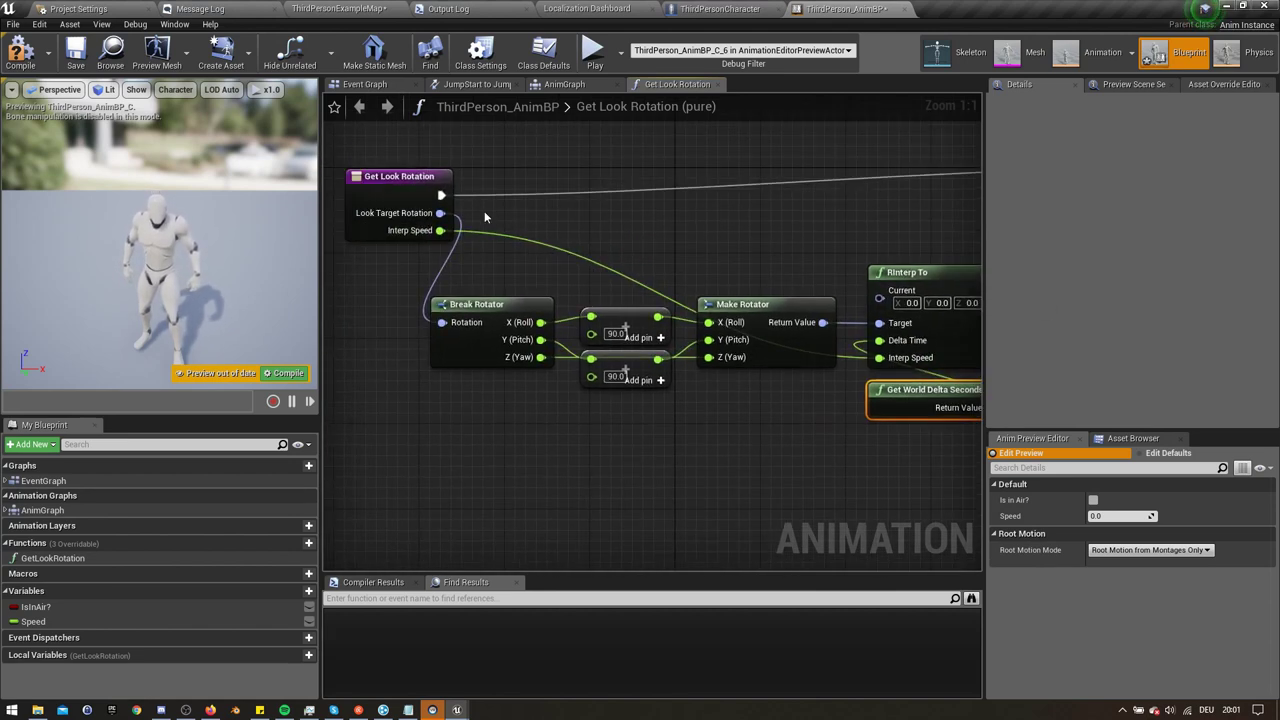
# Step: Create a Rotator variable named HeadRotation
pyautogui.click(287, 592)
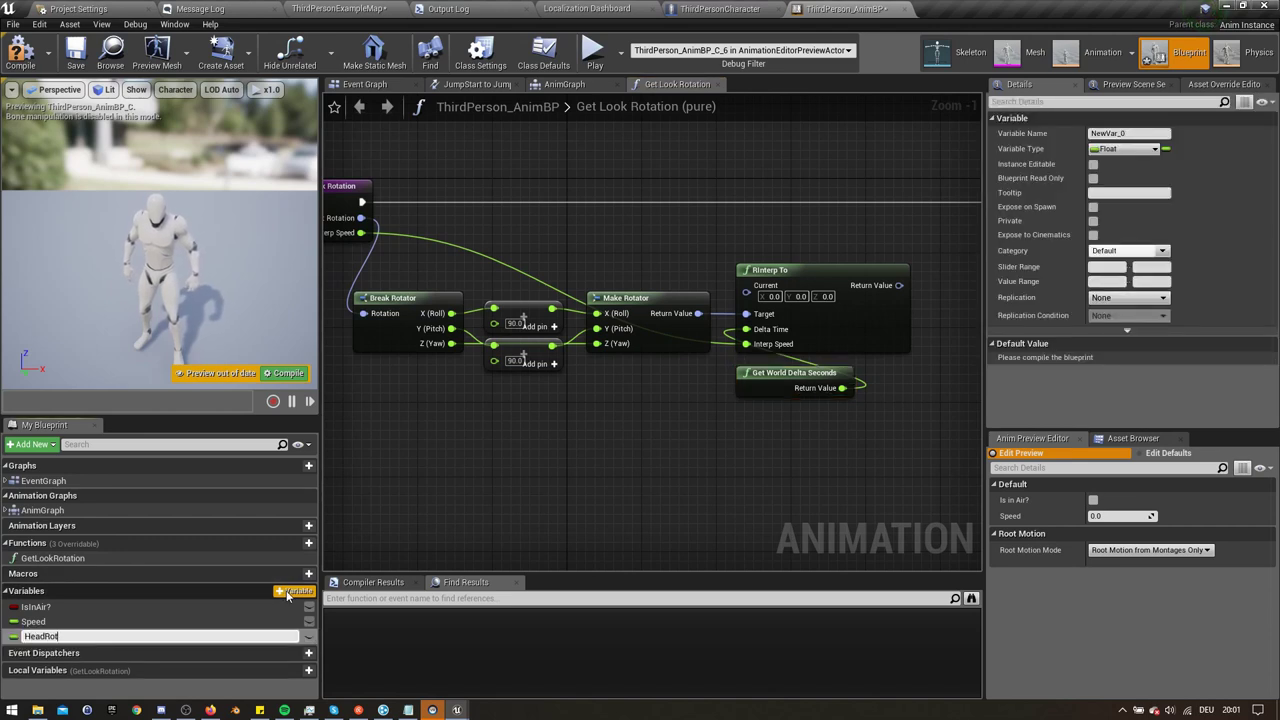
pyautogui.write('HeadRotation')
pyautogui.press('Return')
pyautogui.click(1124, 148)
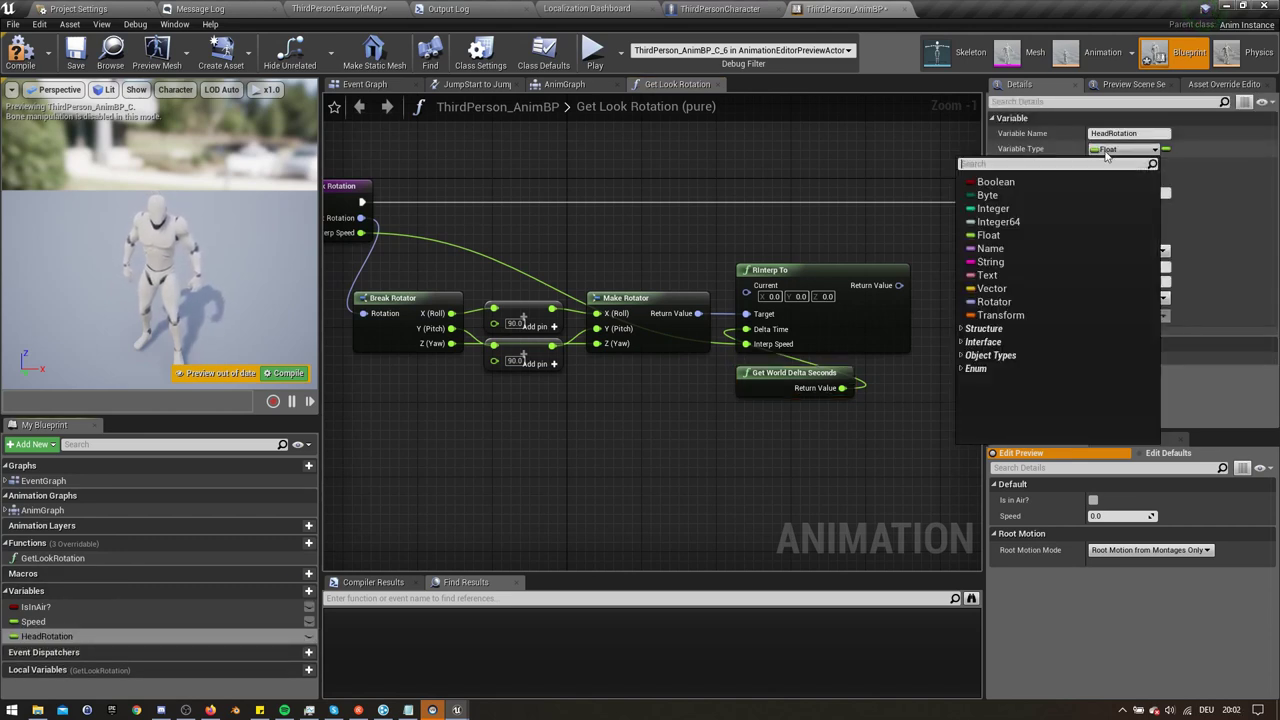
pyautogui.click(994, 301)
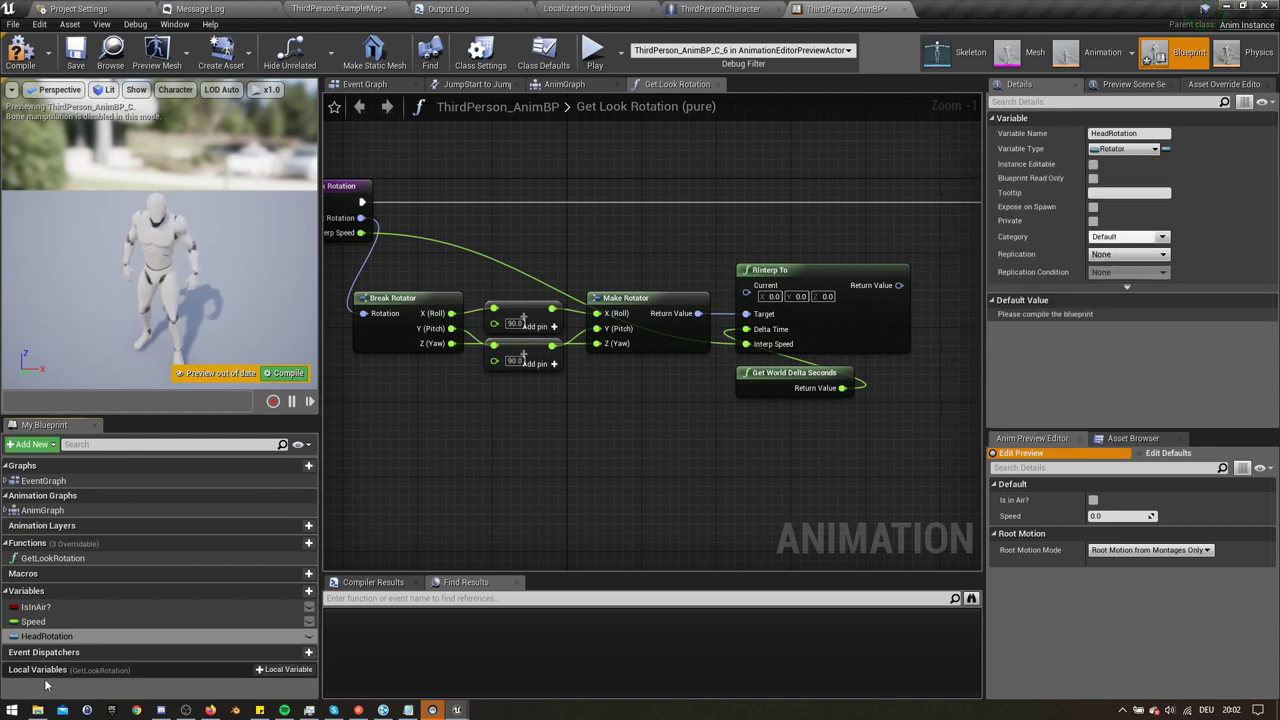
# Step: Feed HeadRotation into RInterp To's Current and connect RInterp To's Return Value to the Return Node's Bone Rotation
pyautogui.moveTo(47, 637); pyautogui.dragTo(395, 469)
pyautogui.keyDown('ctrl'); pyautogui.moveTo(629, 258); pyautogui.dragTo(745, 286); pyautogui.keyUp('ctrl')
pyautogui.moveTo(870, 250); pyautogui.dragTo(703, 272, button='right')
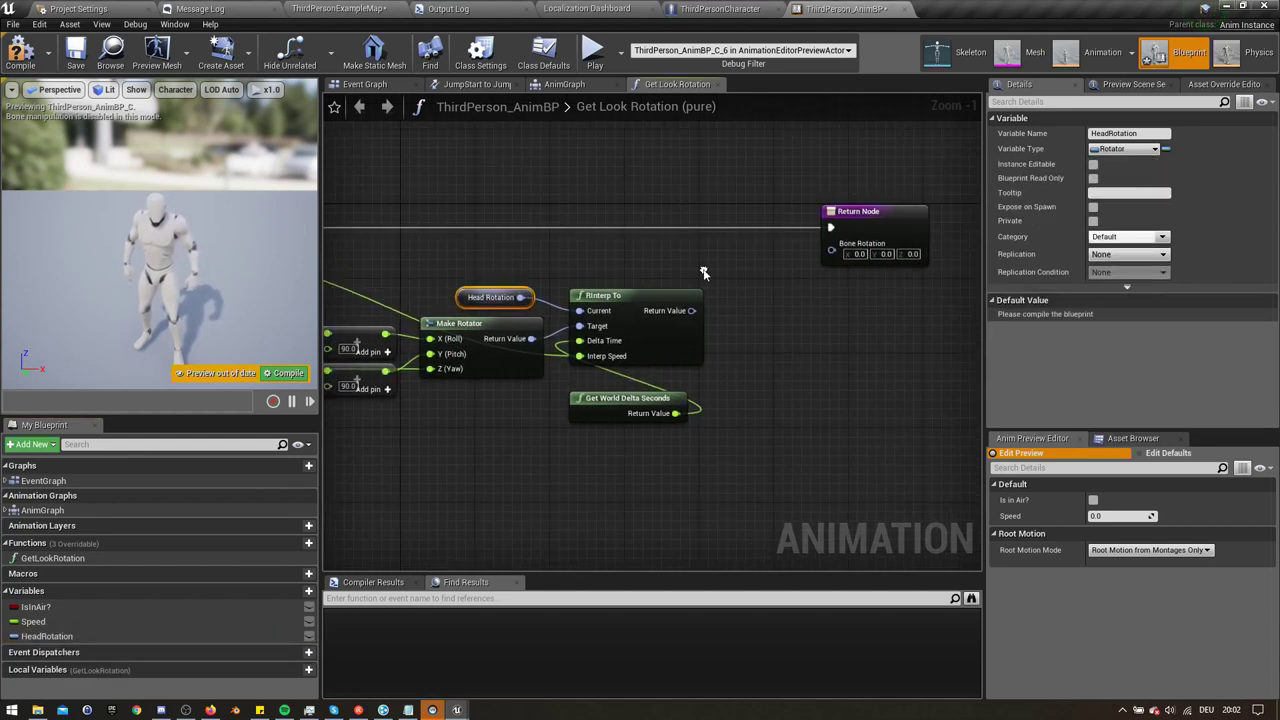
pyautogui.moveTo(691, 310); pyautogui.dragTo(832, 250)
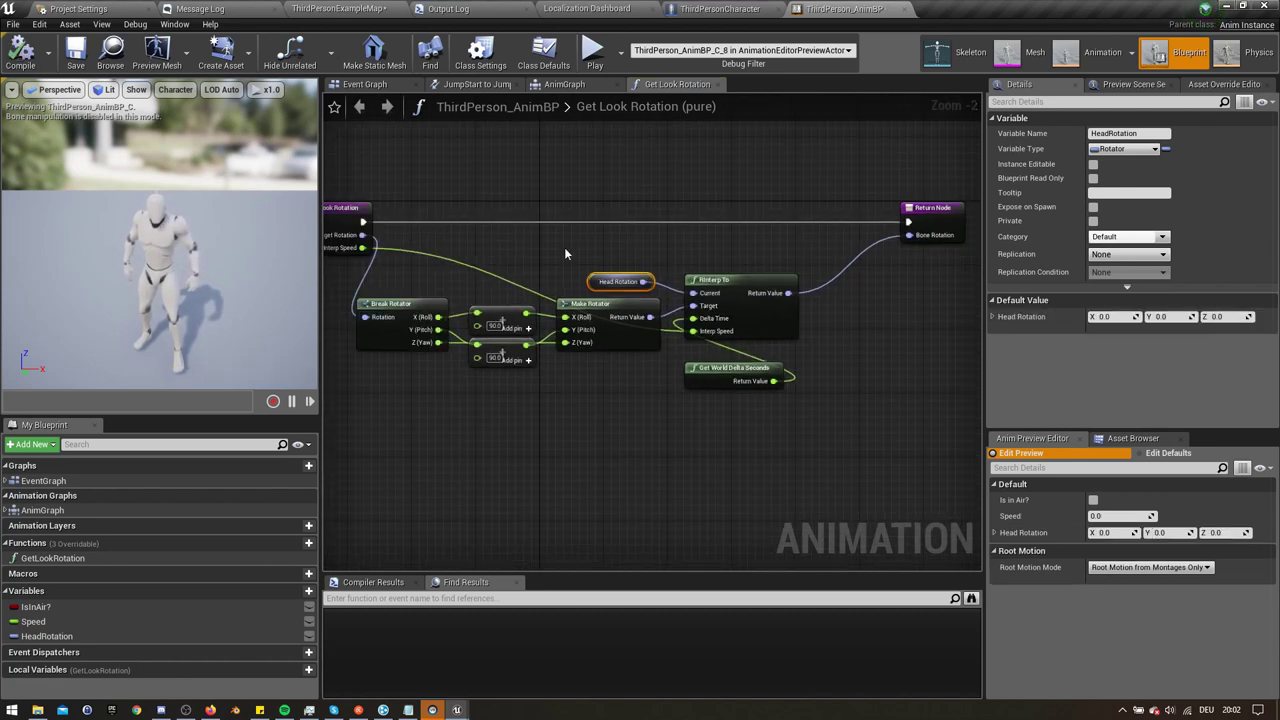
# Step: In the Event Graph, add a Get Look Rotation call with Get Control Rotation's Return Value feeding its Look Target Rotation
pyautogui.click(366, 86)
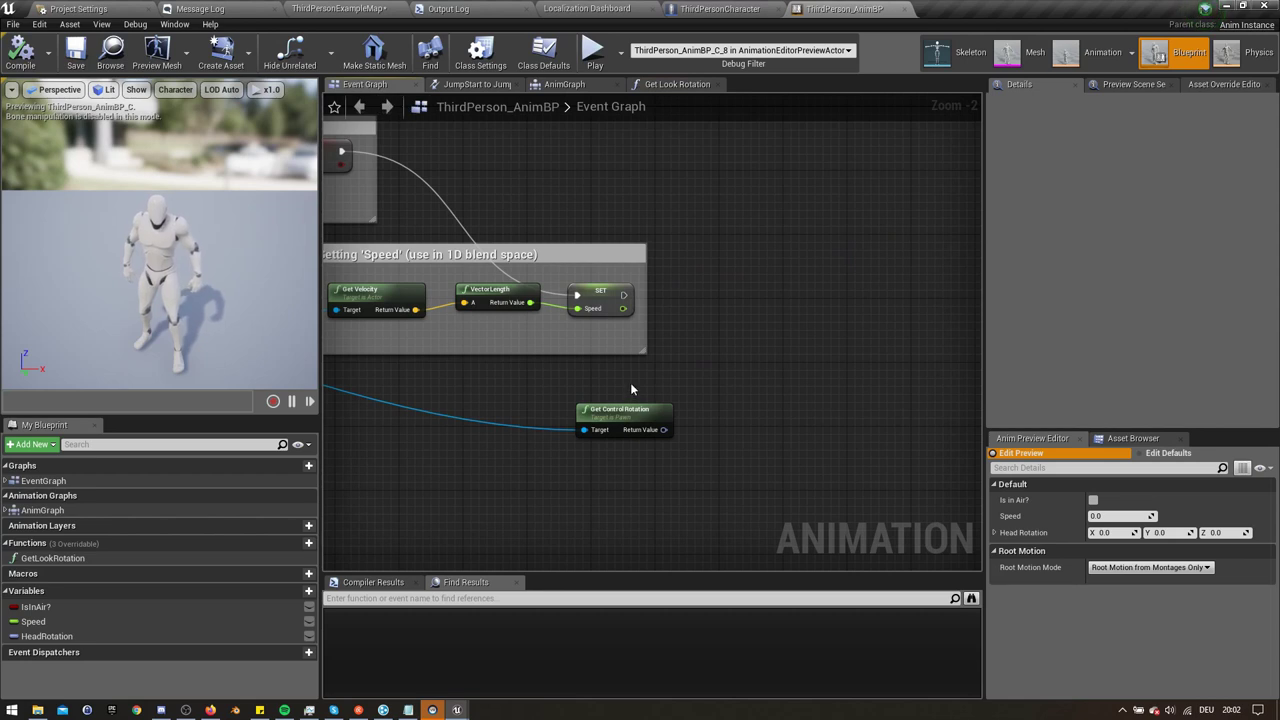
pyautogui.moveTo(45, 558); pyautogui.dragTo(722, 388)
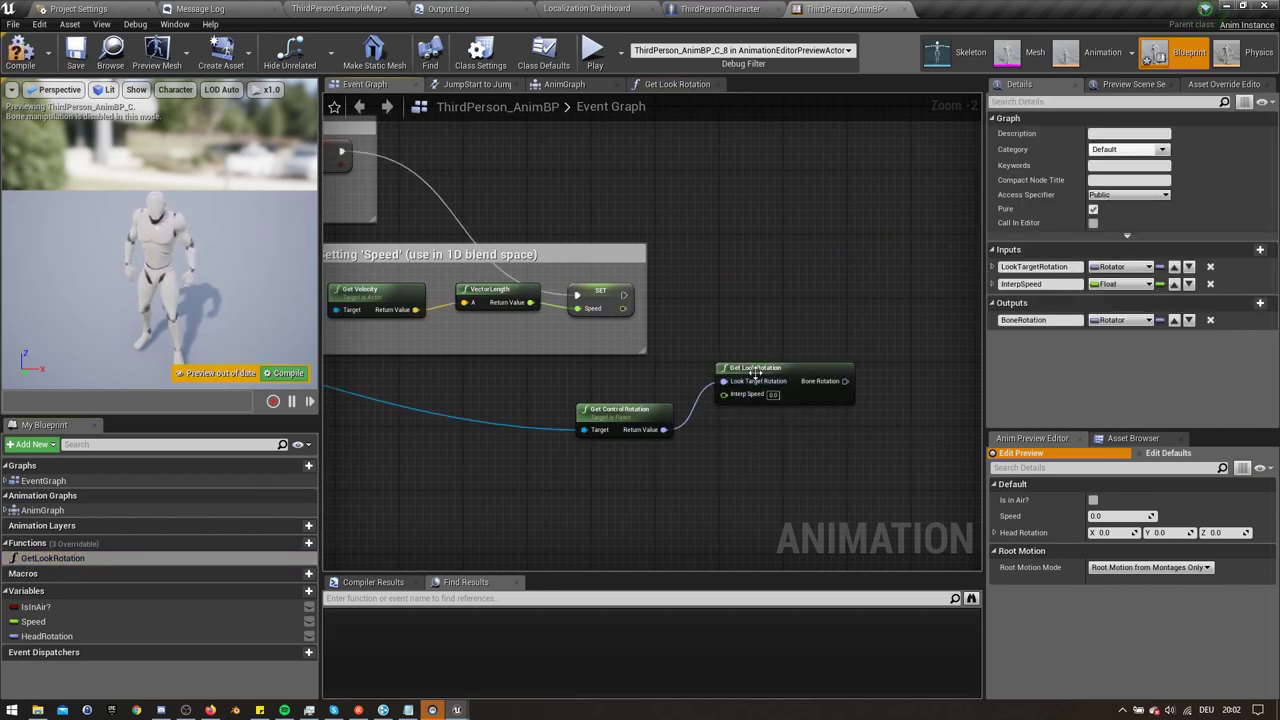
# Step: Set HeadRotation after Set Speed from Get Look Rotation's Bone Rotation, using Interp Speed 10, and compile and save the blueprint
pyautogui.moveTo(50, 636); pyautogui.dragTo(113, 623)
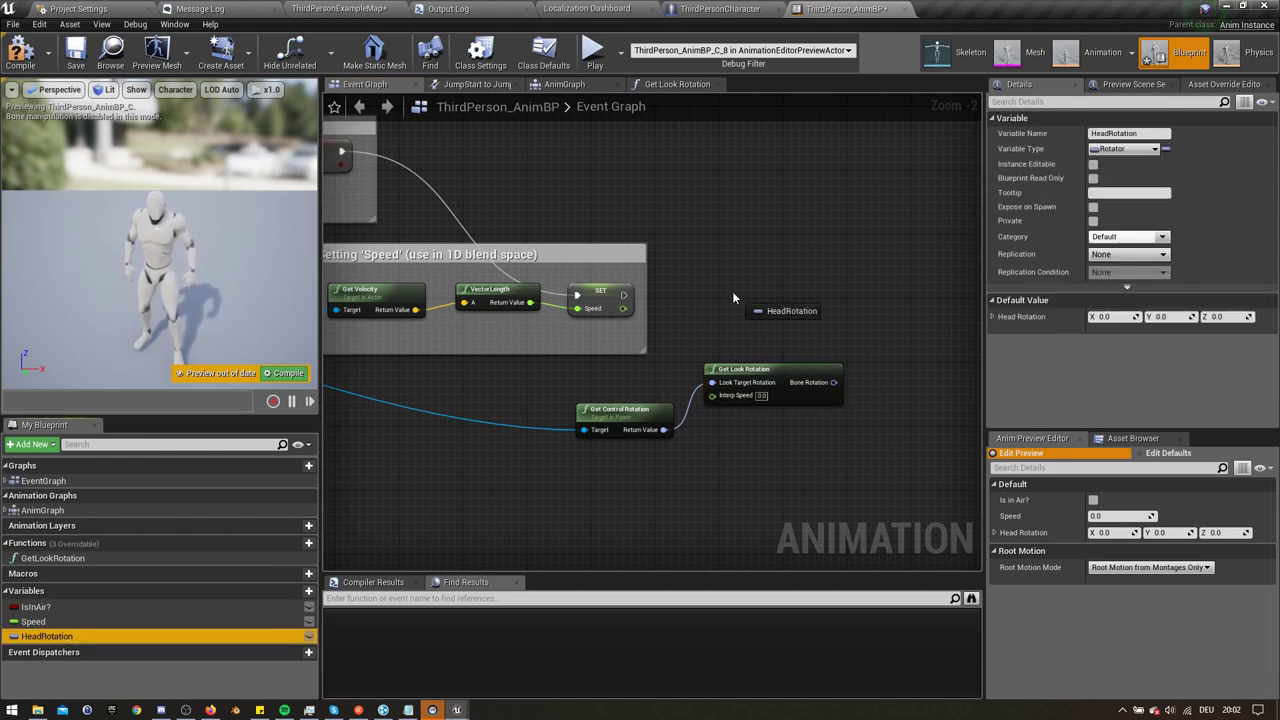
pyautogui.keyDown('alt'); pyautogui.moveTo(733, 297); pyautogui.dragTo(734, 305); pyautogui.keyUp('alt')
pyautogui.moveTo(833, 382); pyautogui.dragTo(838, 378)
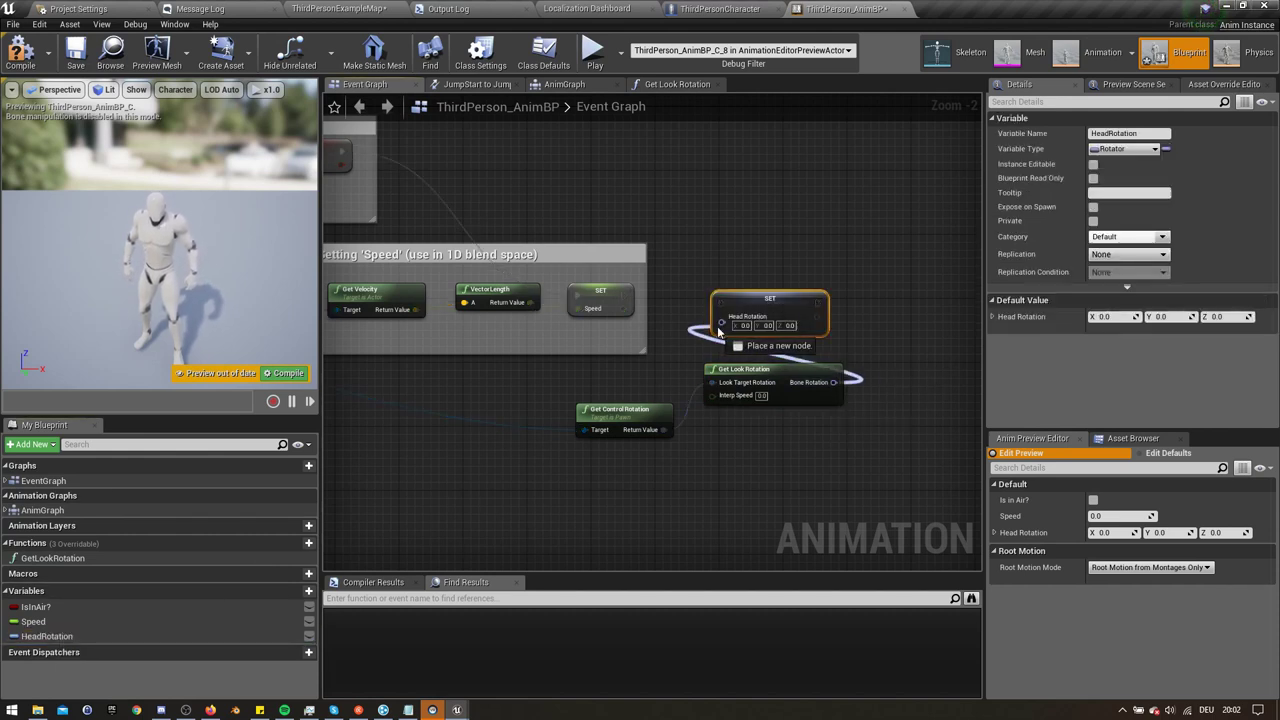
pyautogui.moveTo(722, 330); pyautogui.dragTo(722, 326)
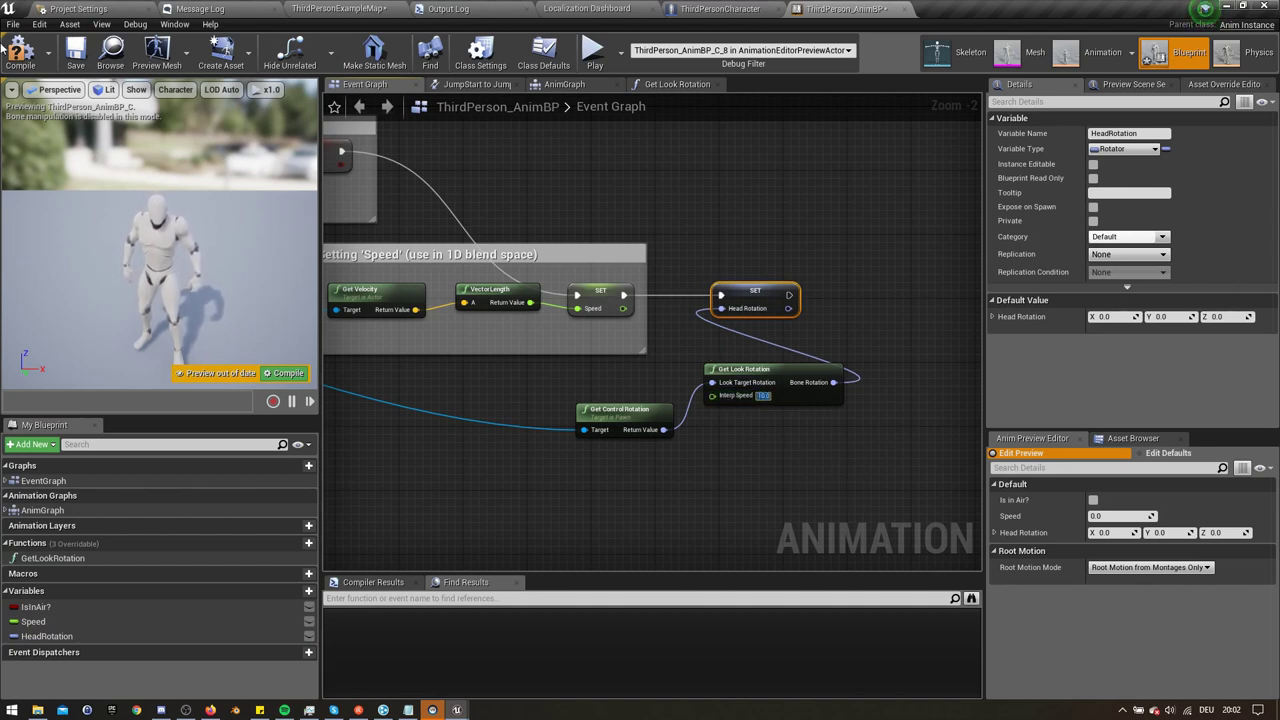
pyautogui.click(76, 58)
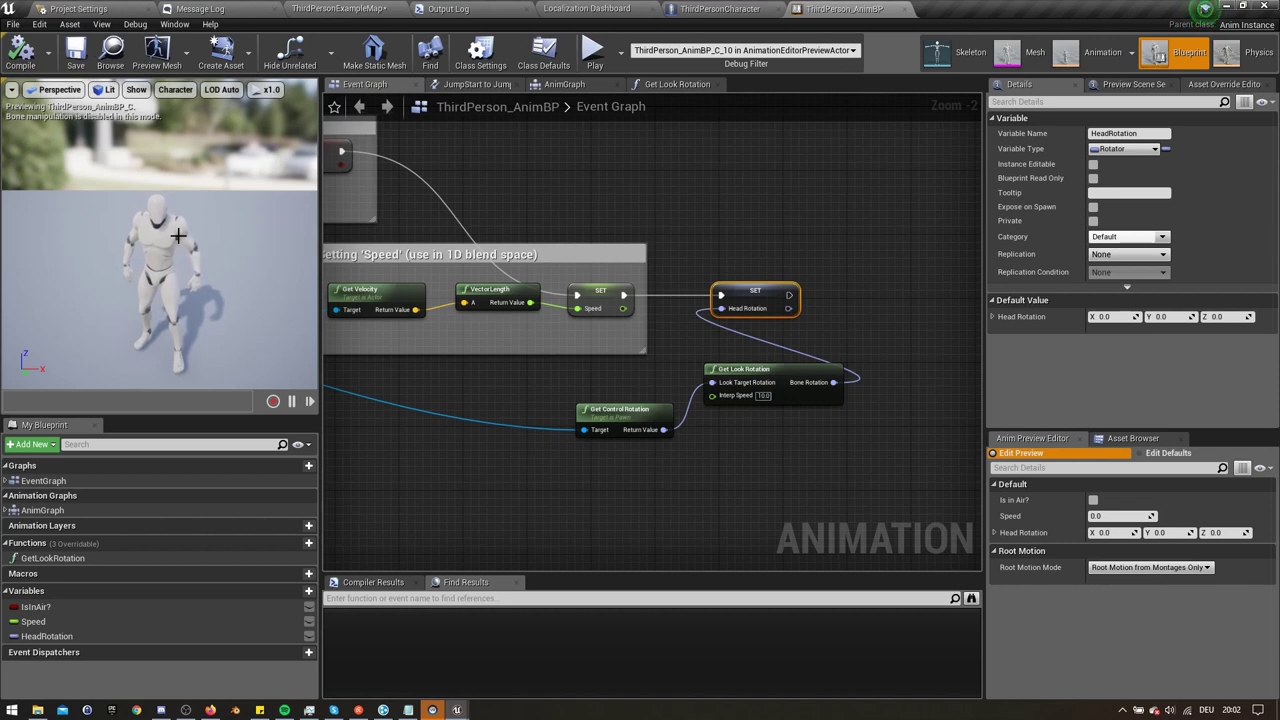
# Step: In the AnimGraph, add a Transform (Modify) Bone node between the Default state machine and the Output Pose
pyautogui.click(562, 85)
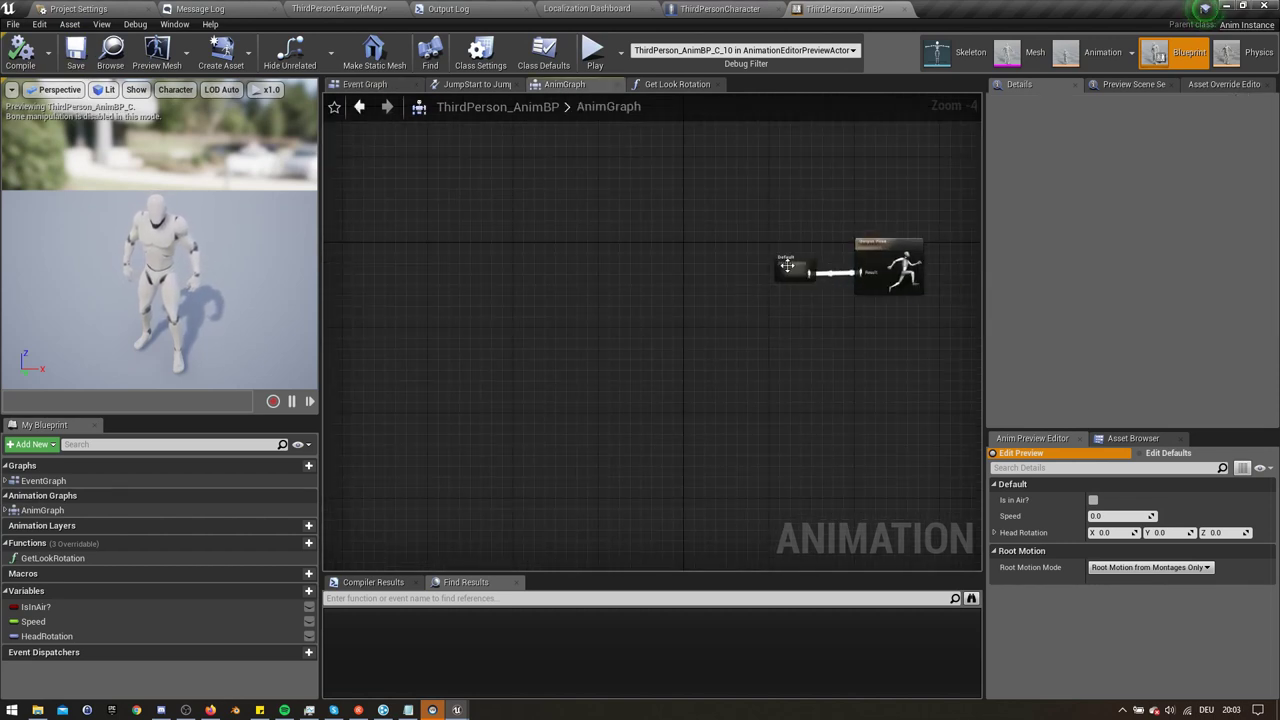
pyautogui.moveTo(787, 265); pyautogui.dragTo(455, 267)
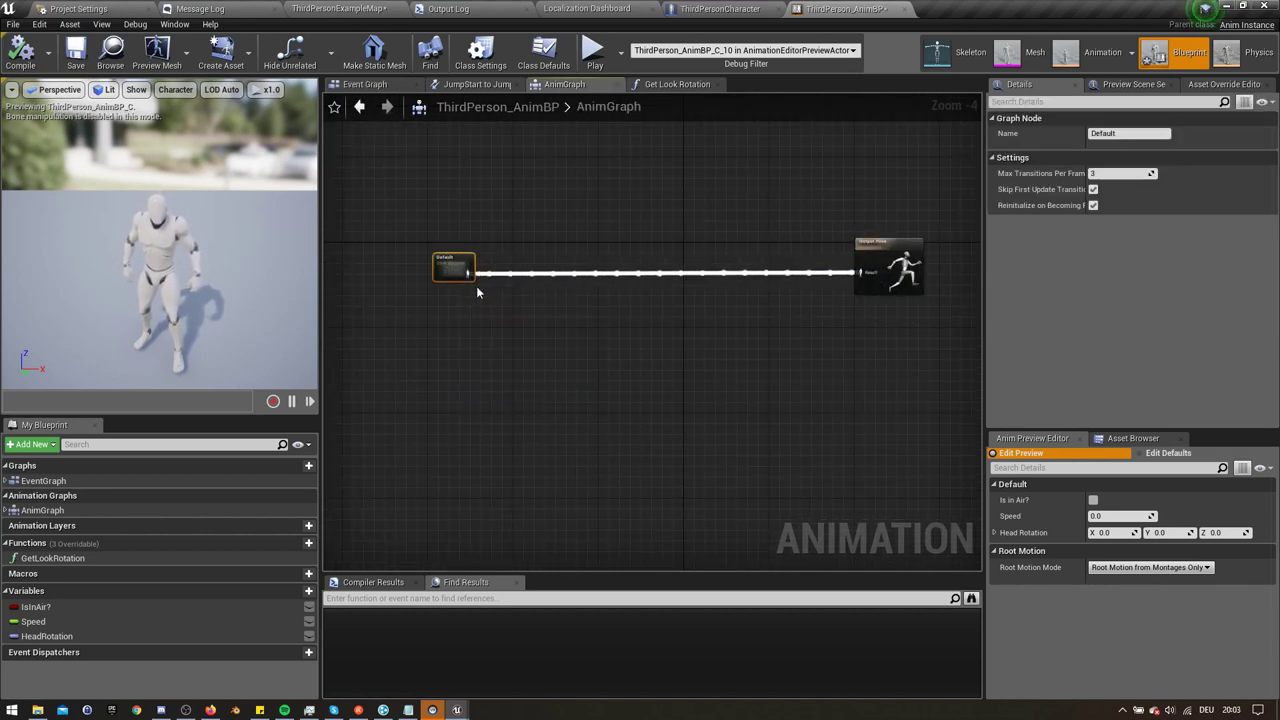
pyautogui.scroll(1, 486, 292)
pyautogui.rightClick(509, 312)
pyautogui.write('bone modif')
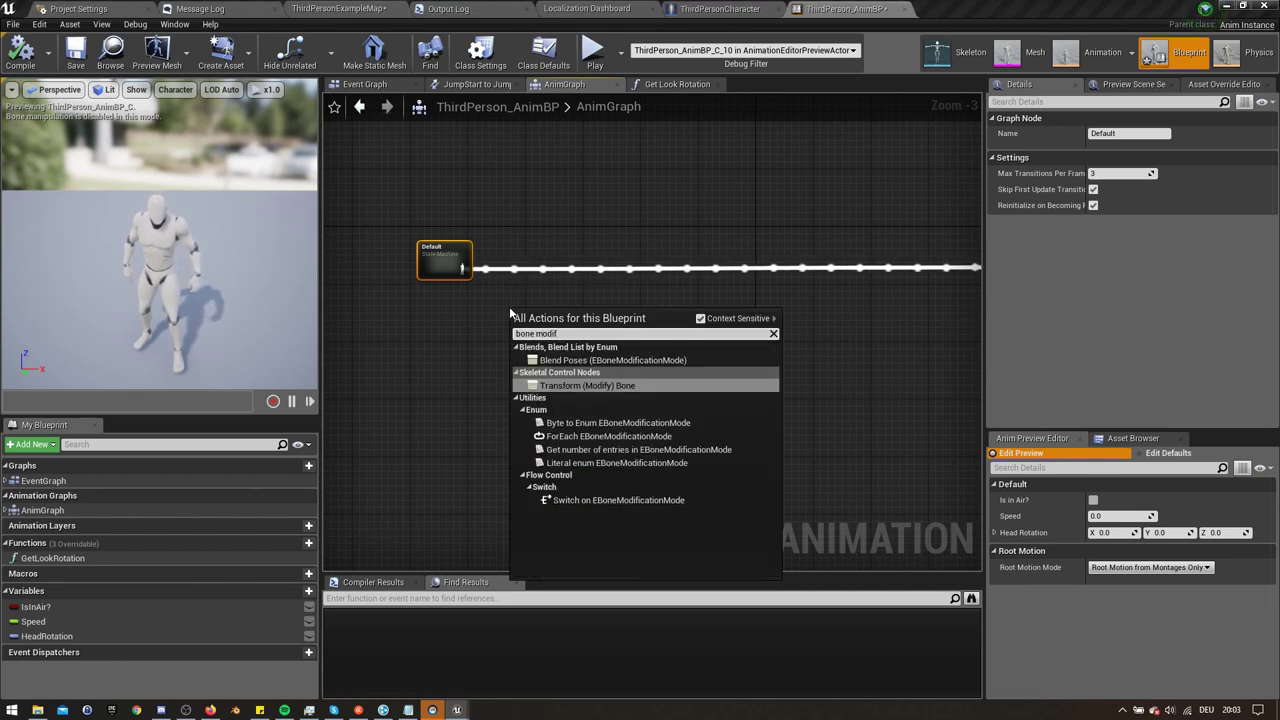
pyautogui.press('Return')
pyautogui.moveTo(560, 310); pyautogui.dragTo(570, 234)
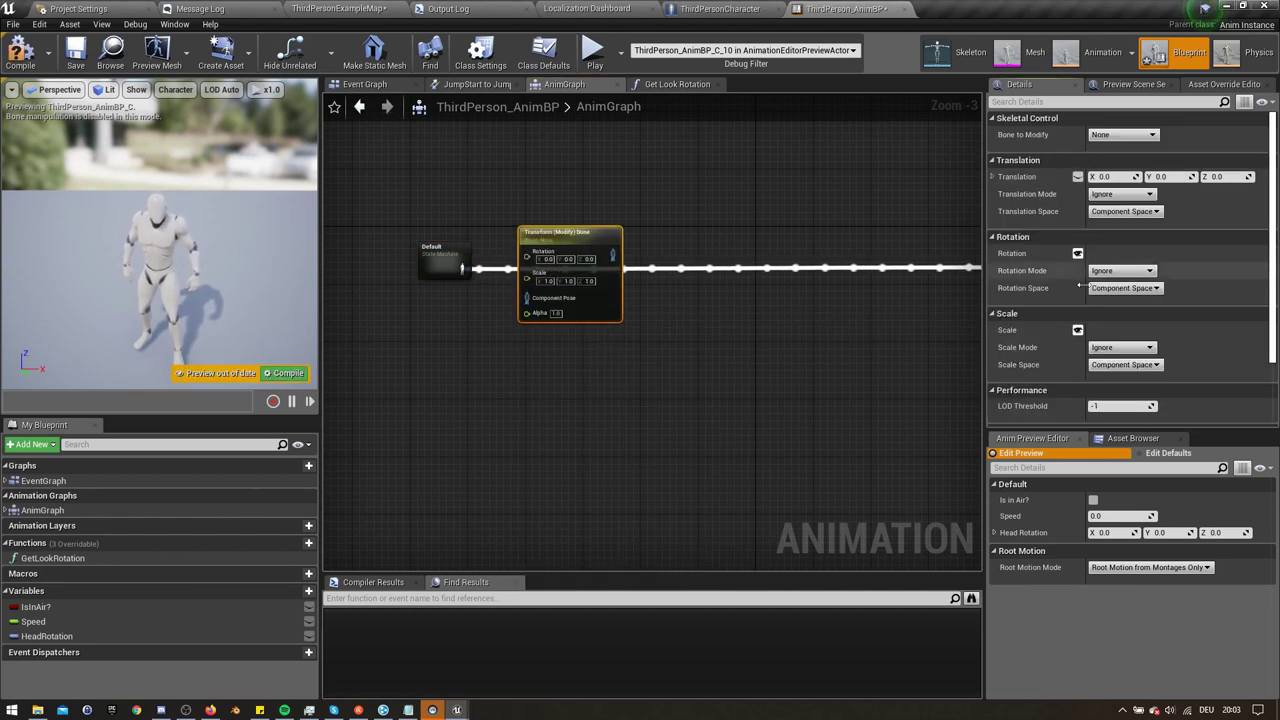
# Step: Hide the Transform (Modify) Bone node's Scale pin and set its Rotation Mode to Replace Existing in World Space
pyautogui.click(1077, 330)
pyautogui.click(1121, 270)
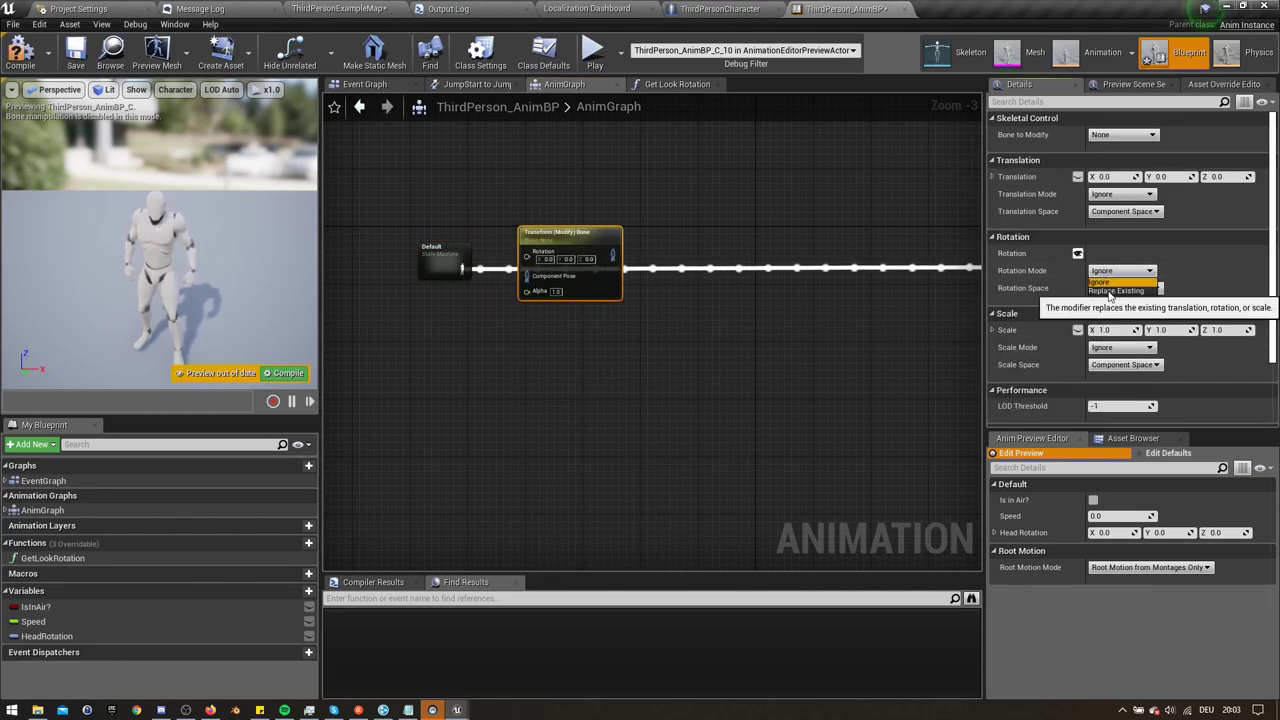
pyautogui.click(1108, 291)
pyautogui.click(1122, 288)
pyautogui.click(1103, 302)
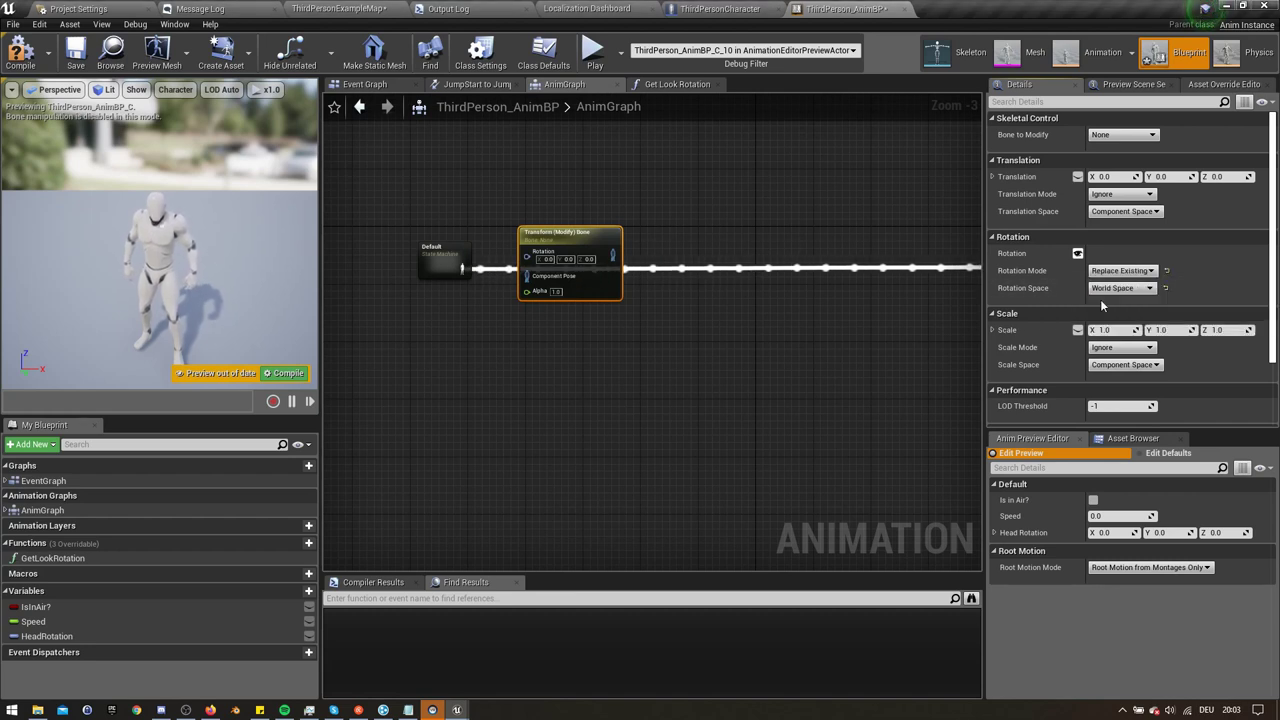
# Step: Connect the Default state machine to the Transform (Modify) Bone's Component Pose through a Local To Component conversion
pyautogui.scroll(1, 503, 258)
pyautogui.moveTo(432, 263); pyautogui.dragTo(538, 280)
pyautogui.moveTo(578, 232); pyautogui.dragTo(601, 233)
pyautogui.moveTo(685, 236); pyautogui.dragTo(631, 236, button='right')
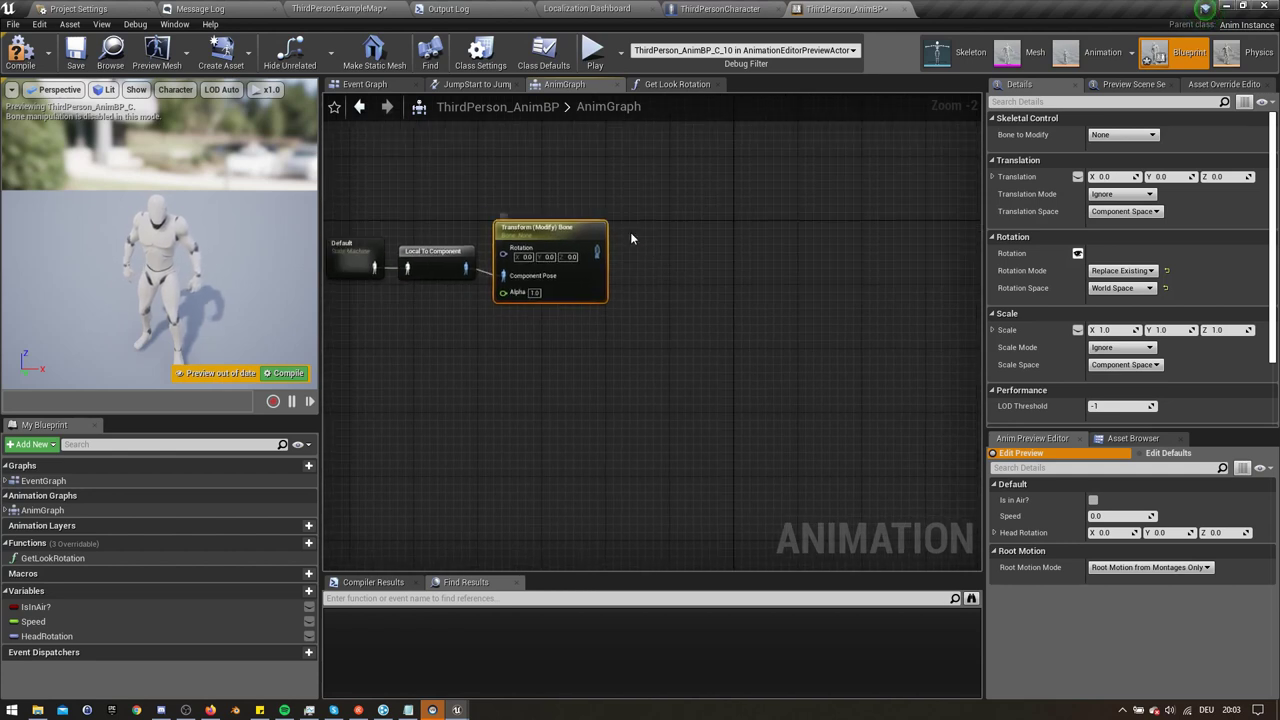
# Step: Duplicate the Transform (Modify) Bone node to get five and chain the copies through their Component Pose pins
pyautogui.hotkey('ctrl', 'w')
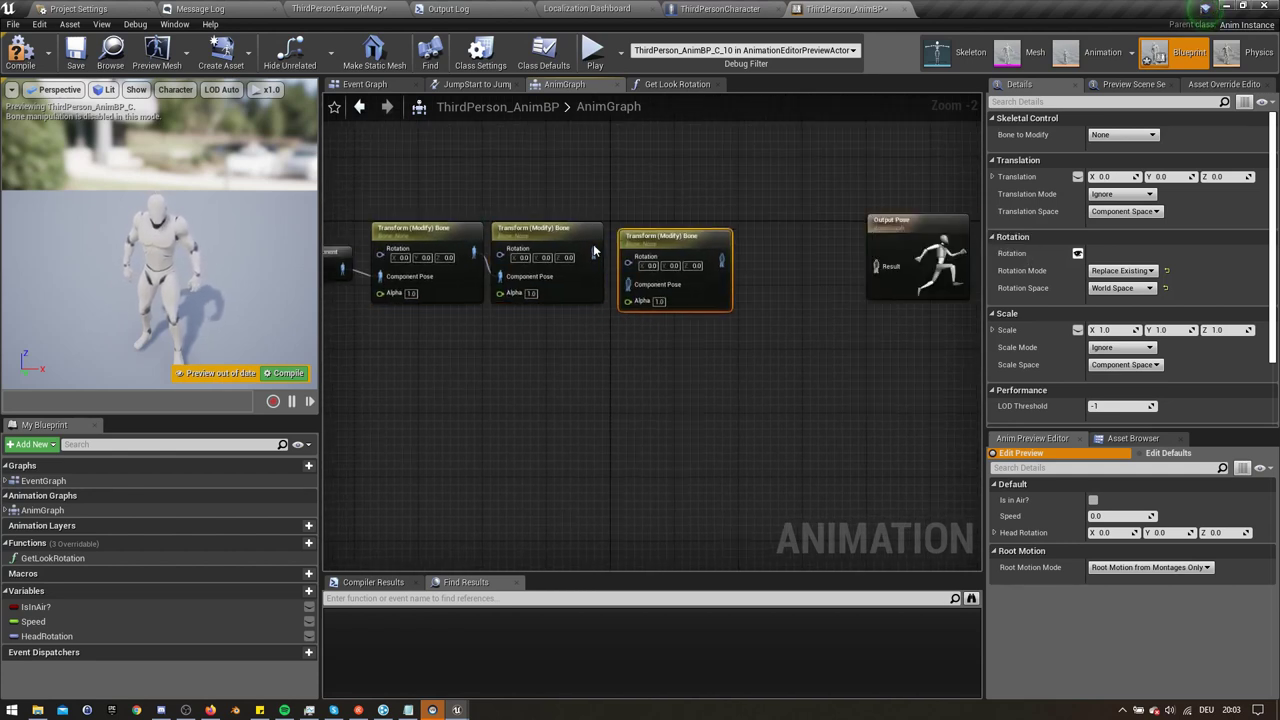
pyautogui.moveTo(593, 251); pyautogui.dragTo(622, 276)
pyautogui.moveTo(660, 236); pyautogui.dragTo(652, 228)
pyautogui.moveTo(723, 234); pyautogui.dragTo(483, 234, button='right')
pyautogui.hotkey('ctrl', 'w')
pyautogui.hotkey('ctrl', 'w')
# Step: Connect the last Transform (Modify) Bone node to the Output Pose through a Component To Local conversion and align the nodes
pyautogui.moveTo(660, 222); pyautogui.dragTo(848, 220)
pyautogui.moveTo(686, 250); pyautogui.dragTo(786, 262)
pyautogui.moveTo(786, 262); pyautogui.dragTo(800, 263)
pyautogui.moveTo(840, 226); pyautogui.dragTo(856, 218)
pyautogui.moveTo(727, 228); pyautogui.dragTo(749, 236)
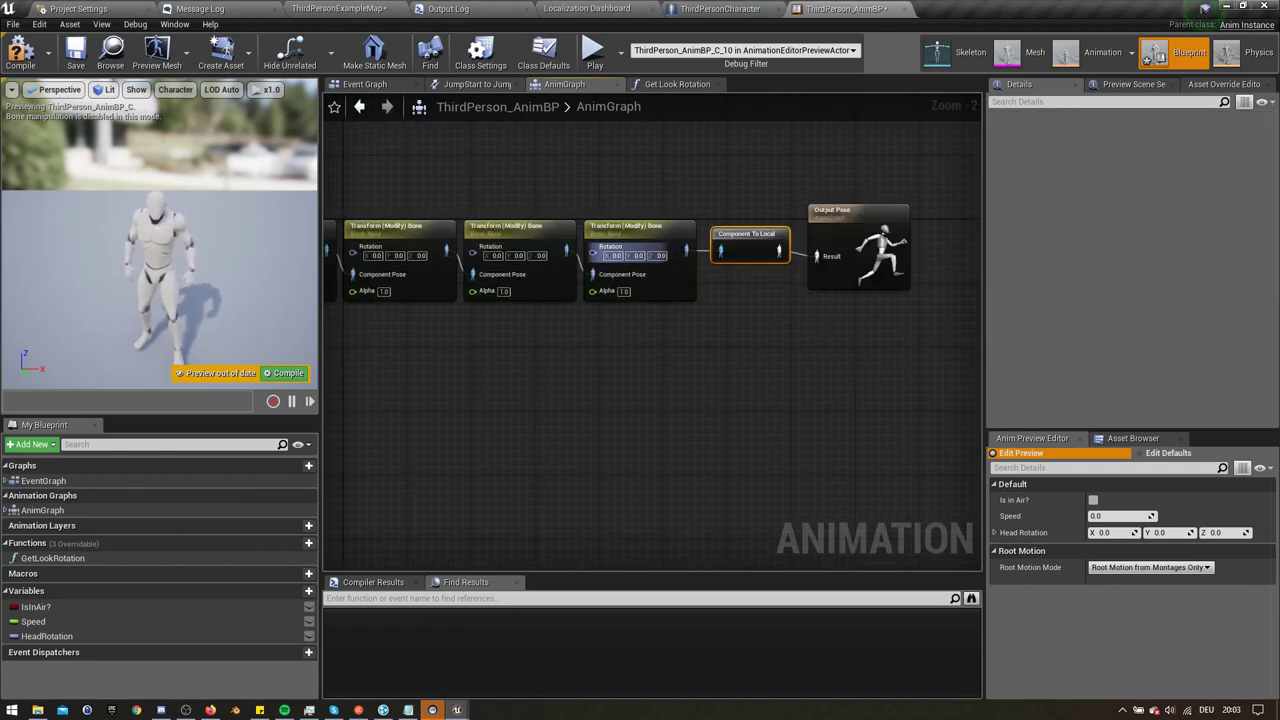
# Step: Set Bone to Modify on the first three Transform (Modify) Bone nodes to spine_01, spine_02 and spine_03
pyautogui.scroll(-1, 603, 258)
pyautogui.moveTo(510, 262); pyautogui.dragTo(700, 306, button='right')
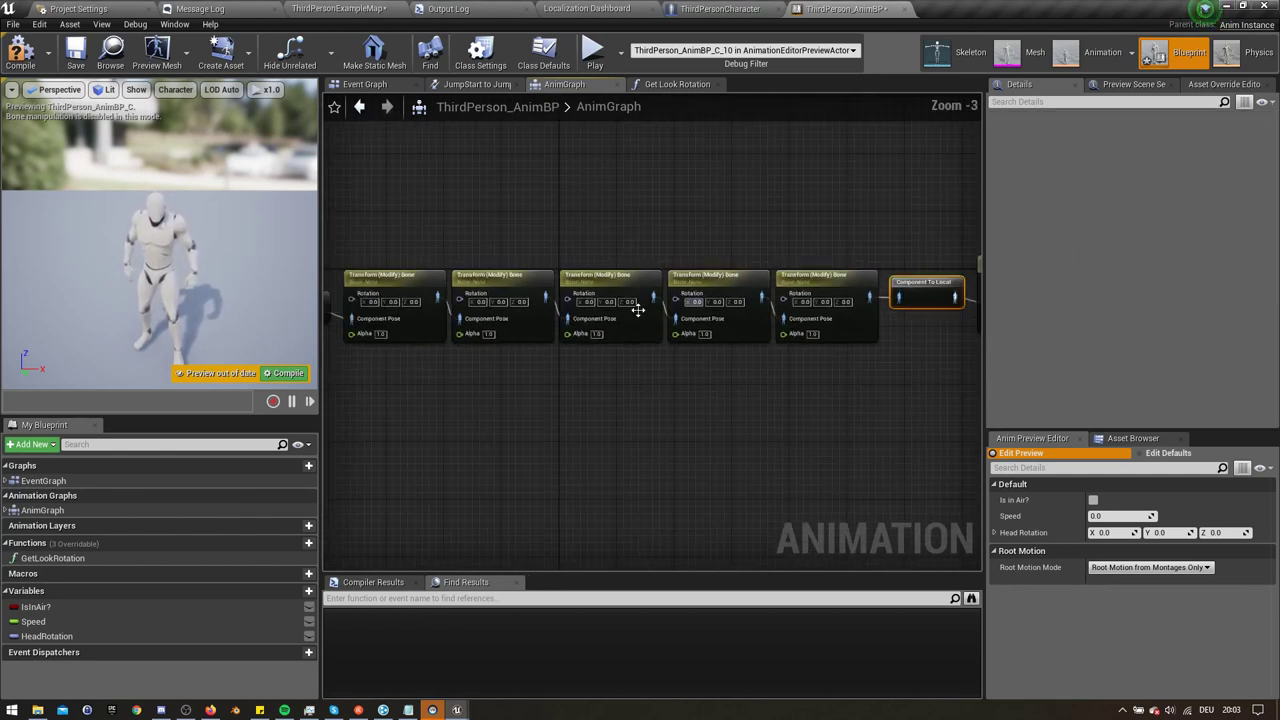
pyautogui.moveTo(530, 368); pyautogui.dragTo(595, 361, button='right')
pyautogui.click(449, 290)
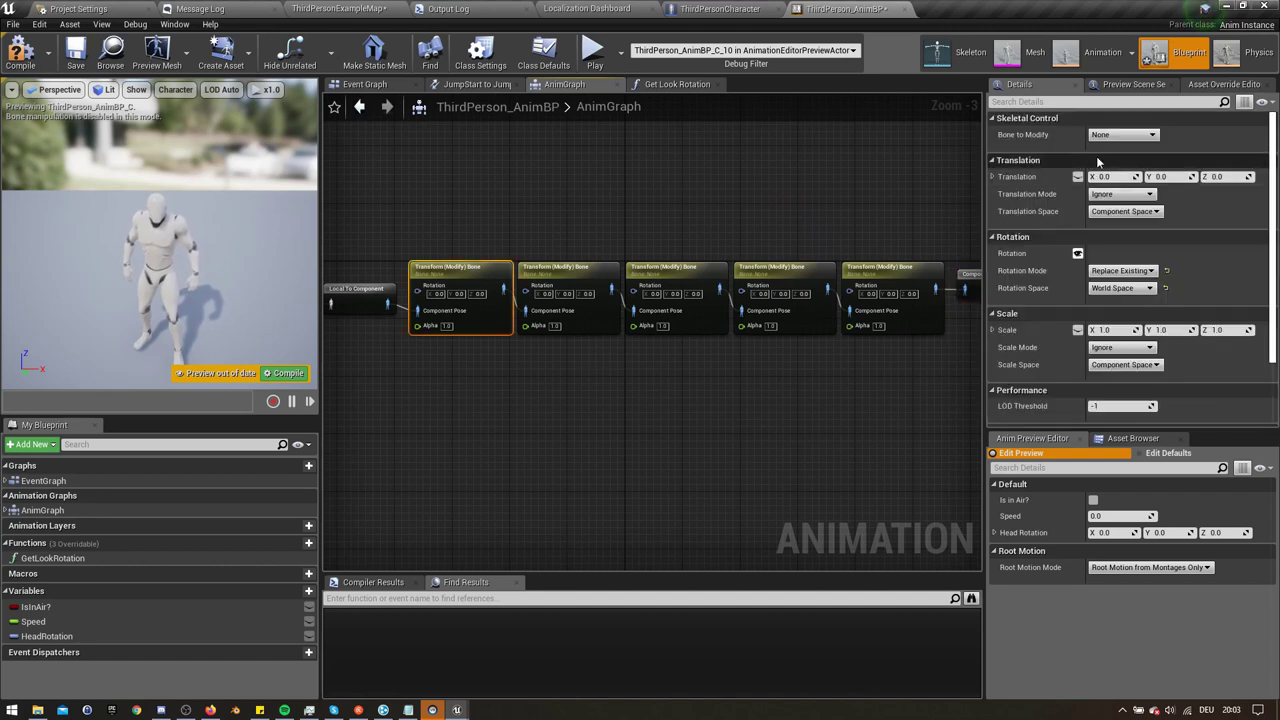
pyautogui.click(1123, 134)
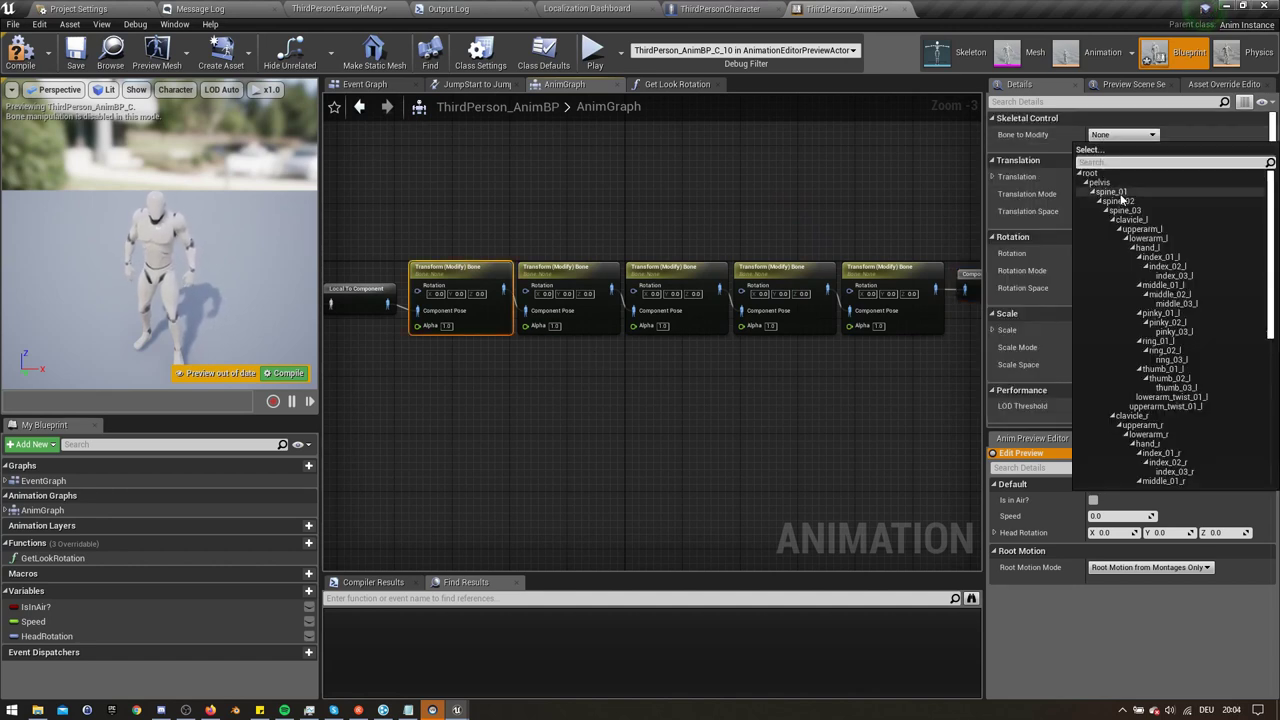
pyautogui.click(1112, 191)
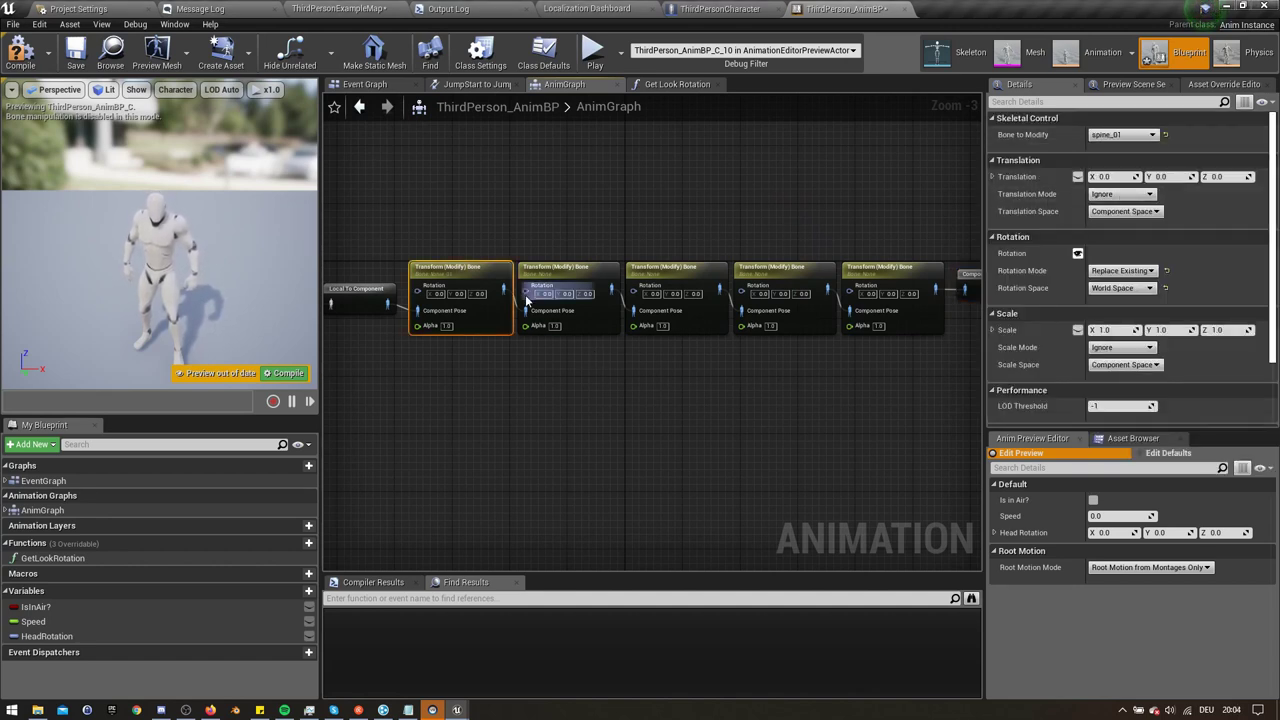
pyautogui.click(1120, 134)
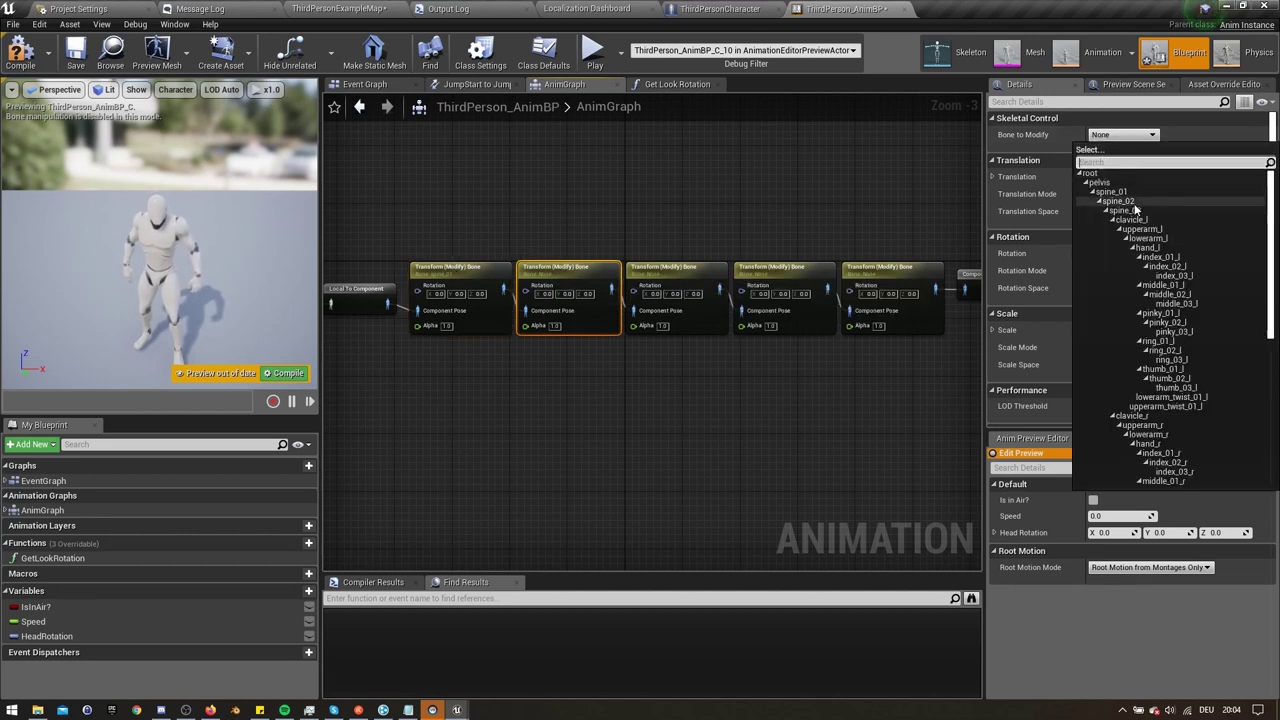
pyautogui.click(1124, 210)
pyautogui.click(1100, 137)
pyautogui.click(1126, 210)
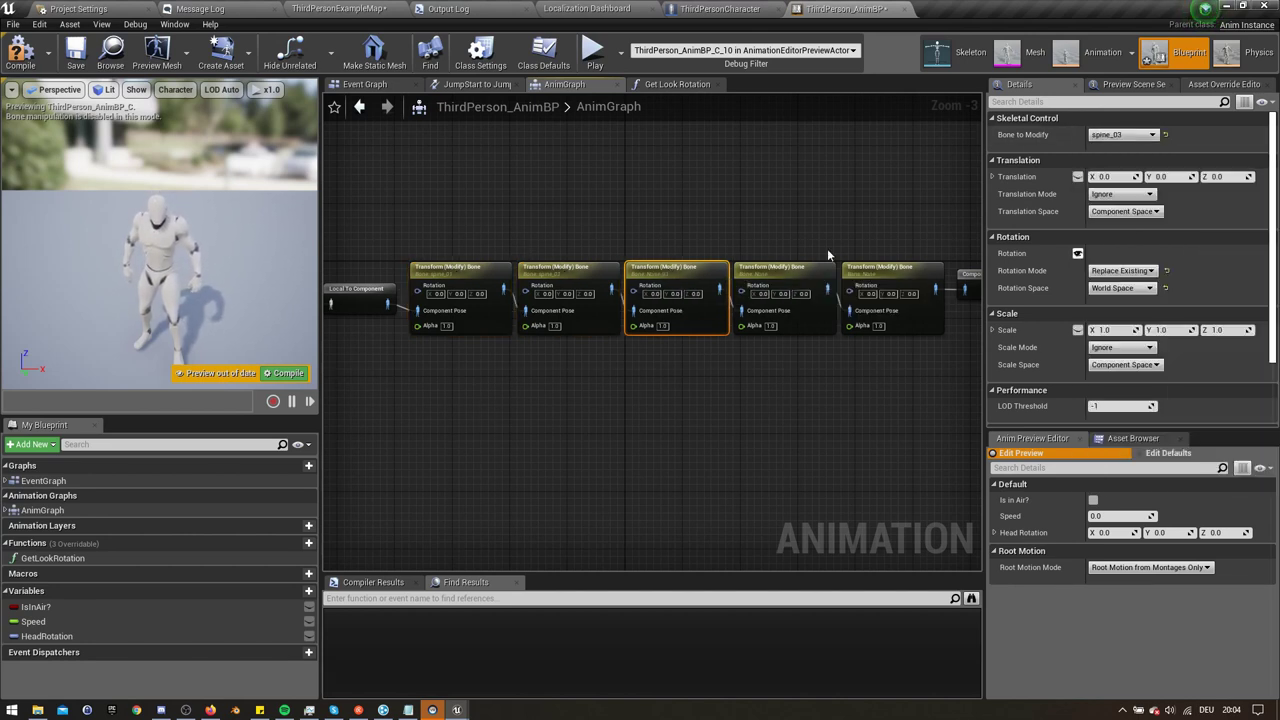
# Step: Set Bone to Modify to neck_01 on the fourth Transform (Modify) Bone node and to head on the fifth
pyautogui.moveTo(780, 264); pyautogui.dragTo(663, 249, button='right')
pyautogui.click(664, 258)
pyautogui.click(1118, 135)
pyautogui.scroll(-5, 1162, 362)
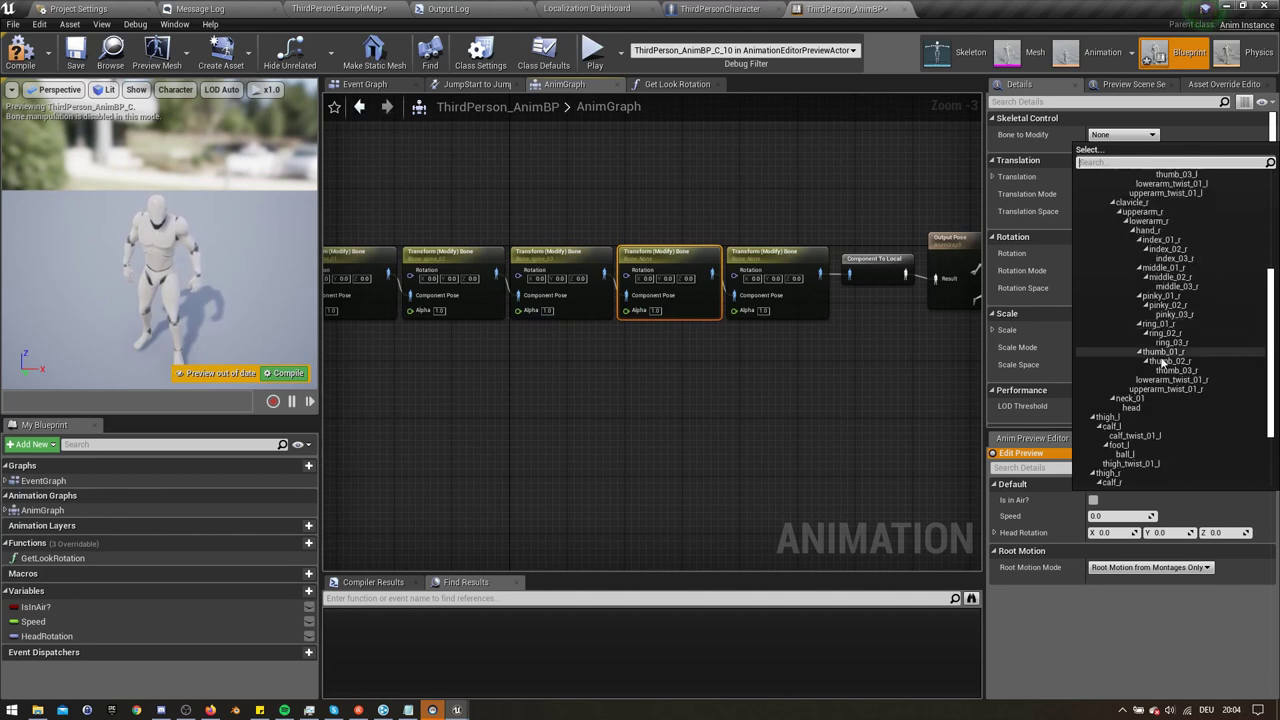
pyautogui.click(1140, 399)
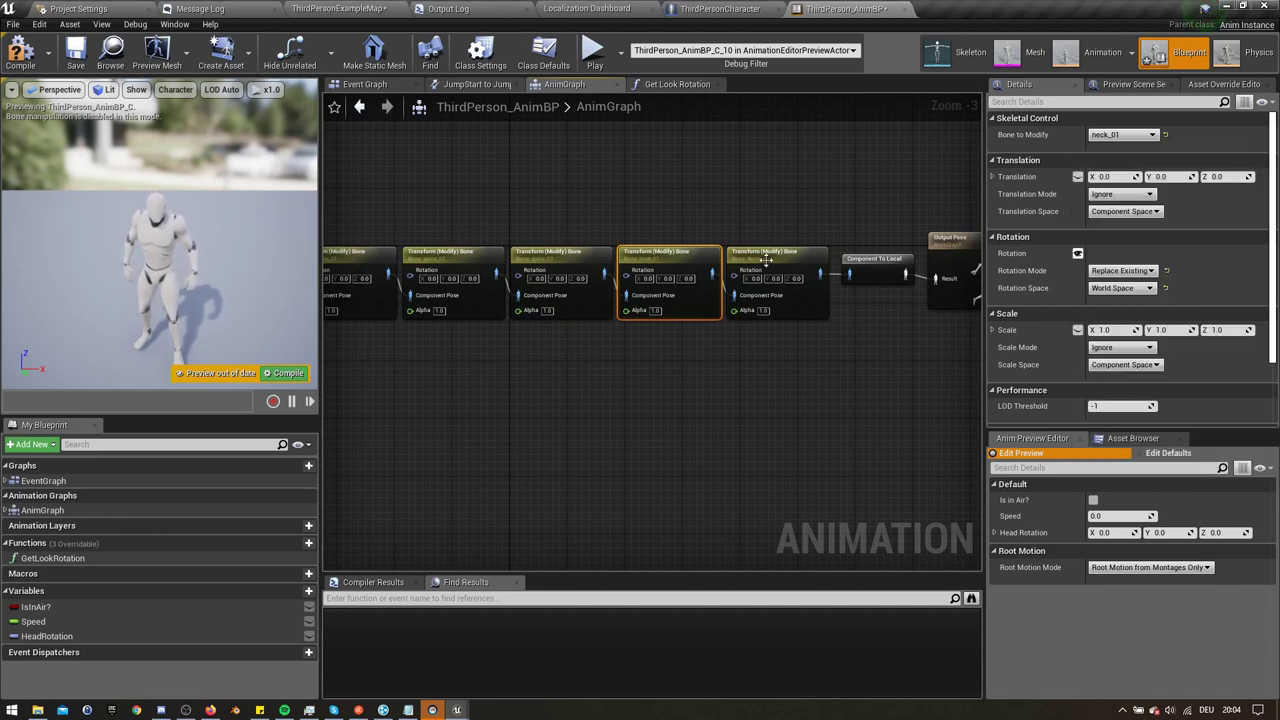
pyautogui.click(775, 285)
pyautogui.click(1125, 135)
pyautogui.scroll(-5, 1145, 368)
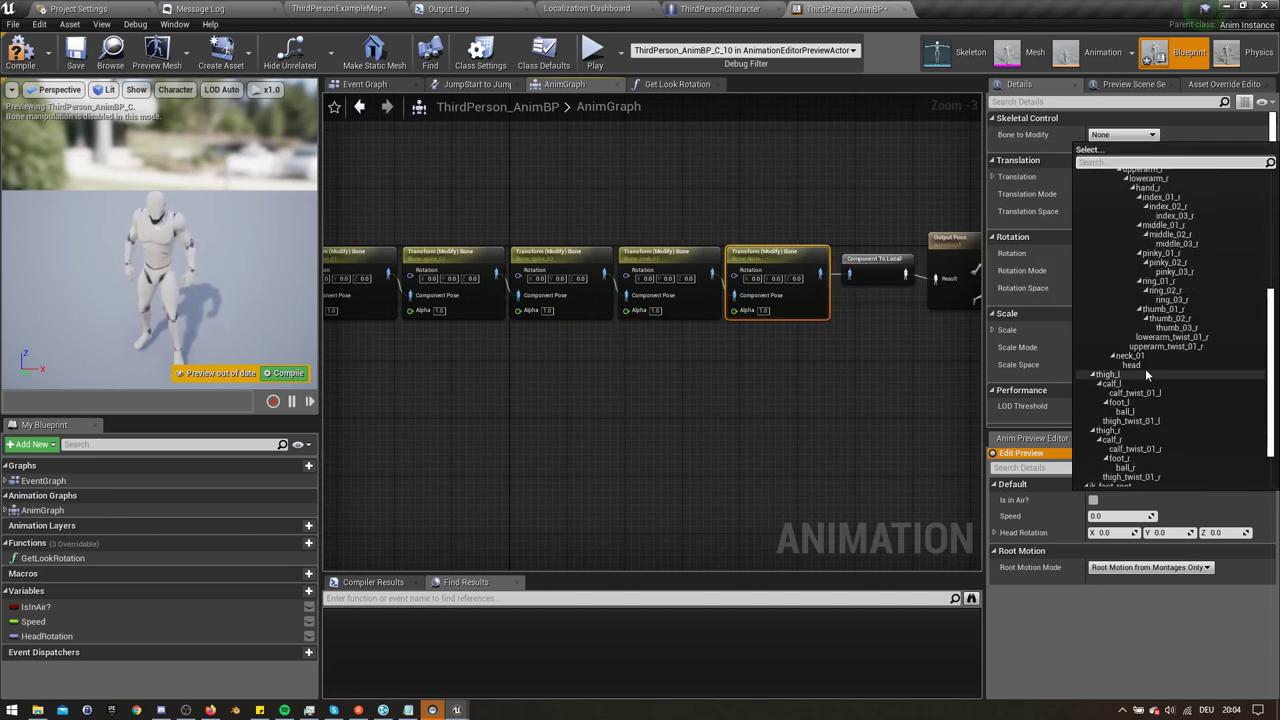
pyautogui.click(1145, 365)
# Step: Feed the HeadRotation variable into the Rotation pin of all five Transform (Modify) Bone nodes and compile the blueprint
pyautogui.moveTo(47, 637); pyautogui.dragTo(257, 561)
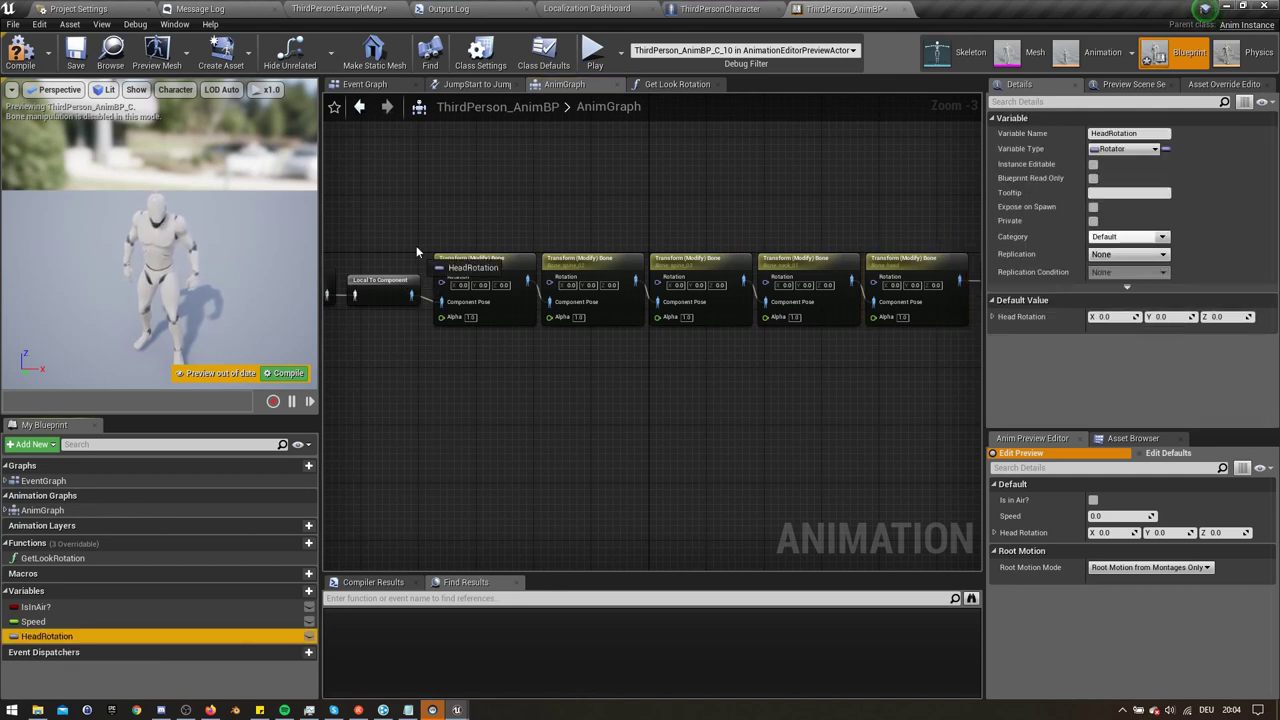
pyautogui.moveTo(416, 252); pyautogui.dragTo(441, 277)
pyautogui.moveTo(551, 281); pyautogui.dragTo(549, 282)
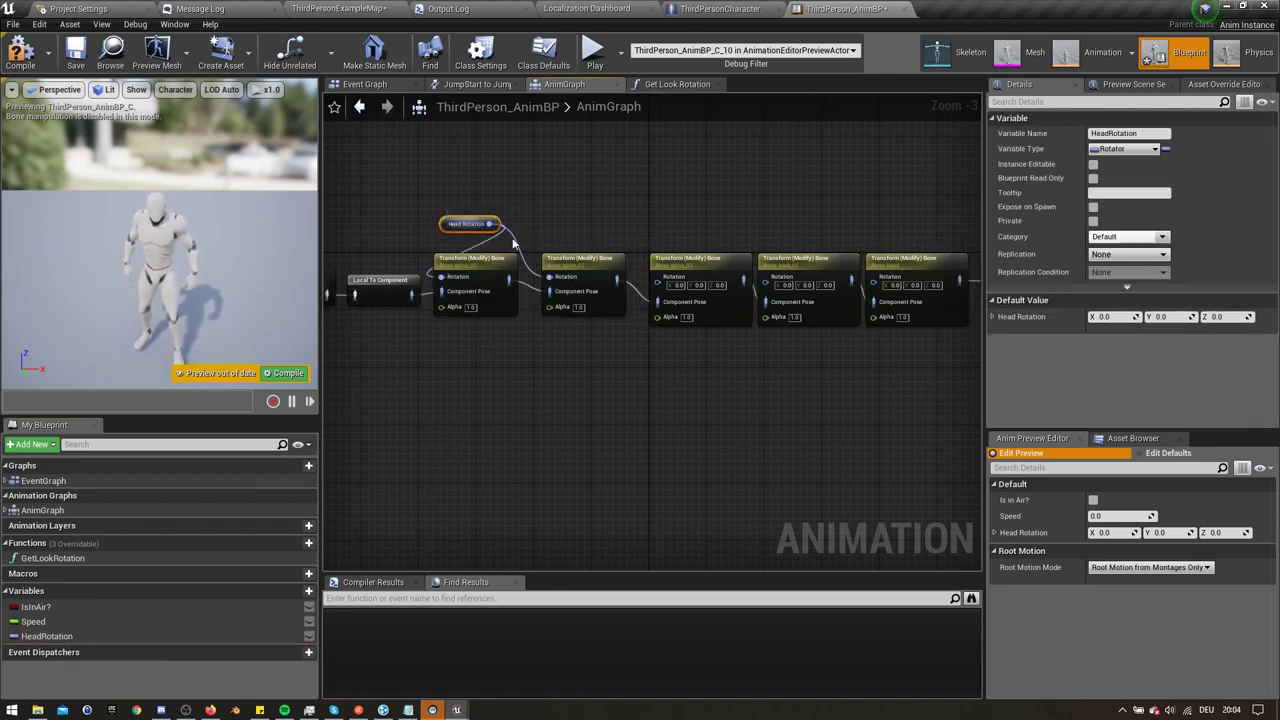
pyautogui.moveTo(489, 224); pyautogui.dragTo(657, 282)
pyautogui.moveTo(496, 227); pyautogui.dragTo(604, 219)
pyautogui.moveTo(597, 216); pyautogui.dragTo(765, 282)
pyautogui.moveTo(597, 216); pyautogui.dragTo(873, 277)
pyautogui.moveTo(552, 217); pyautogui.dragTo(401, 210)
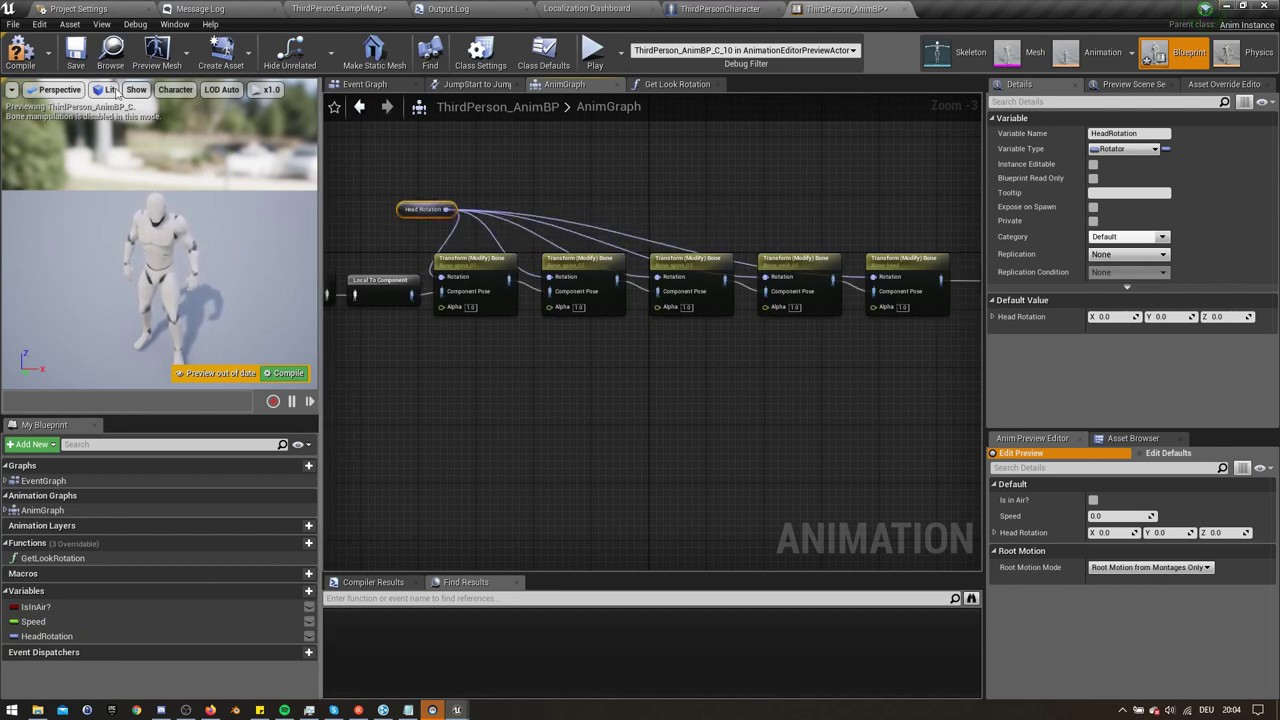
pyautogui.click(28, 58)
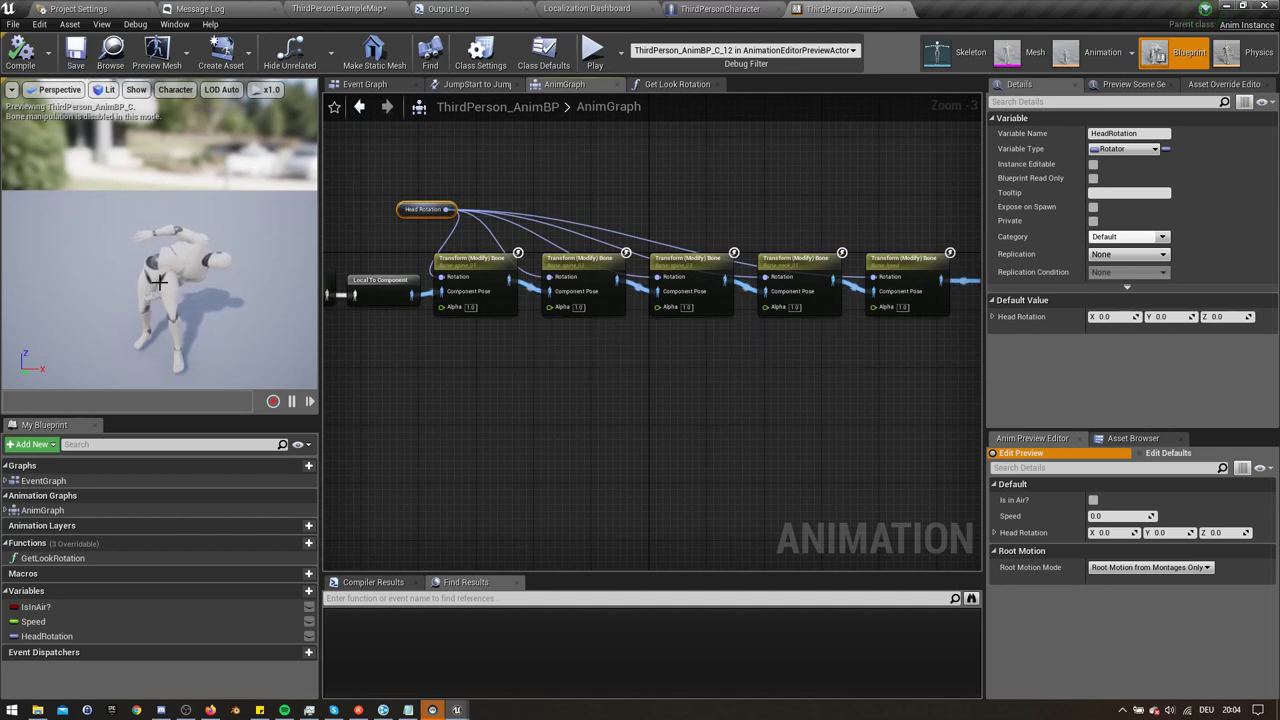
# Step: Create a Float variable named LookAtAlpha and set its default value to 1
pyautogui.click(308, 590)
pyautogui.write('Loo')
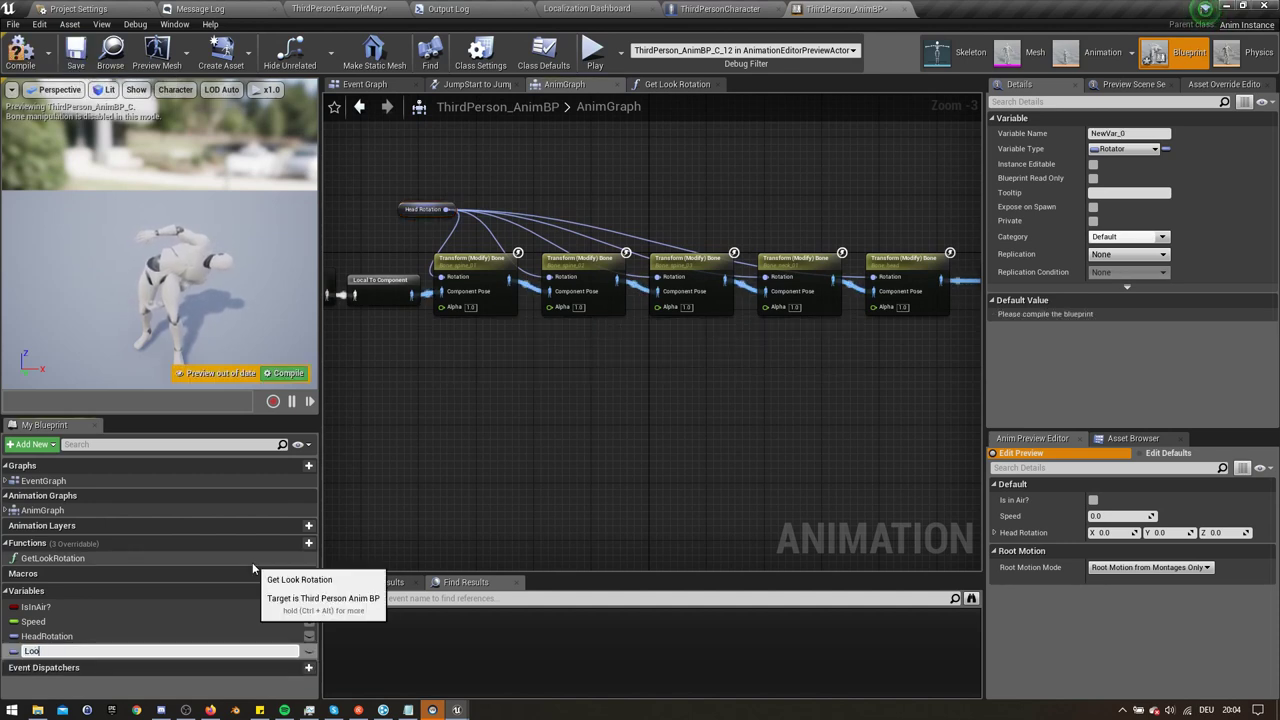
pyautogui.write('kAtAlpha')
pyautogui.press('Return')
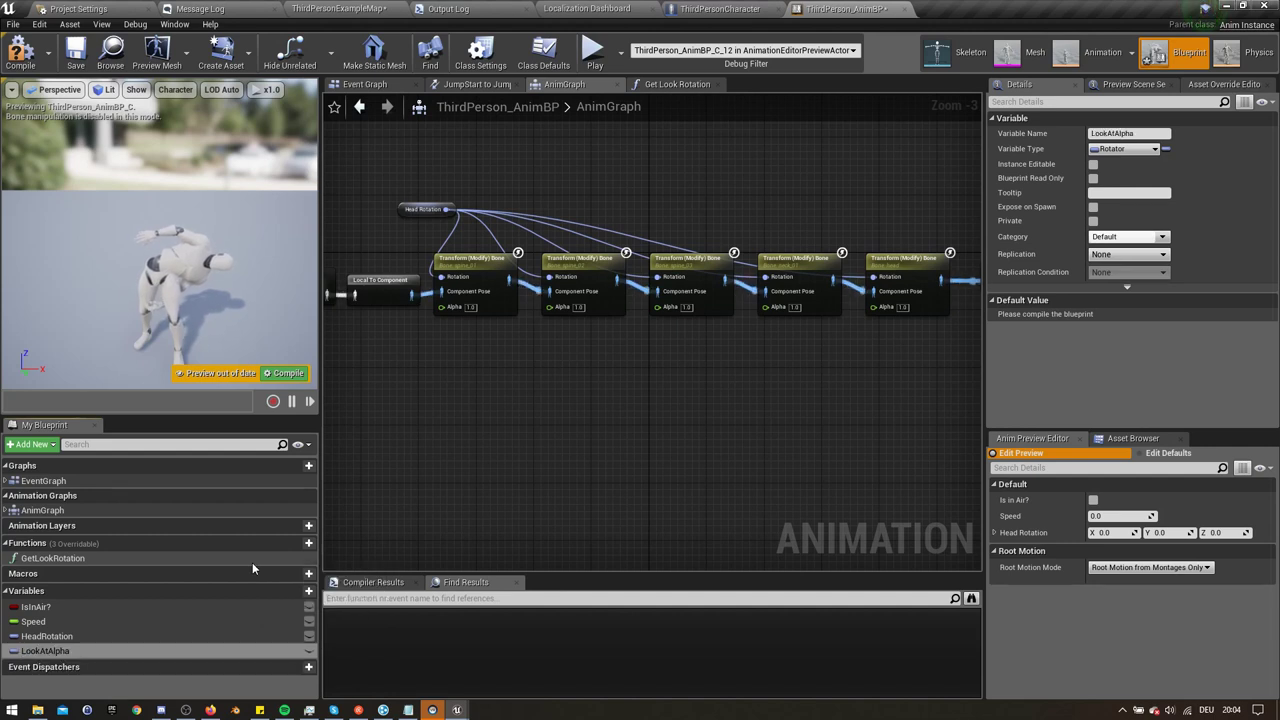
pyautogui.click(1125, 148)
pyautogui.click(1000, 240)
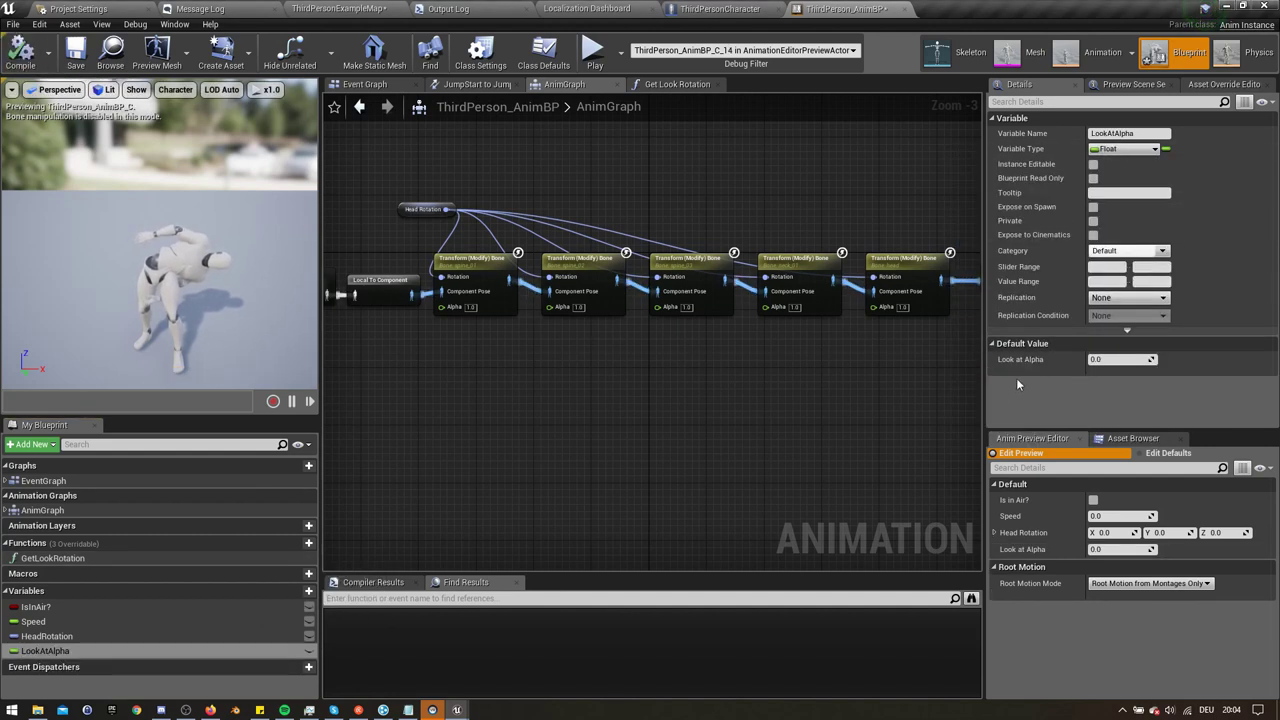
pyautogui.write('1')
pyautogui.press('Return')
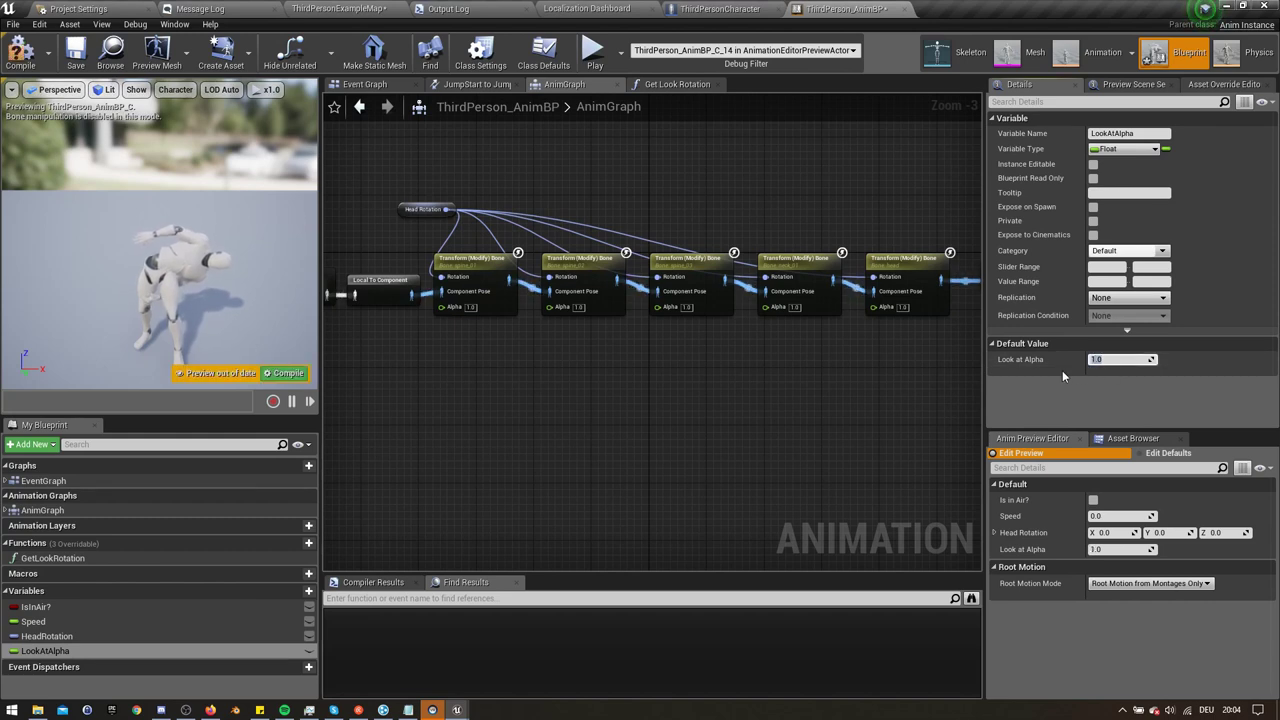
# Step: Multiply LookAtAlpha with a float multiply node and feed the product into the Alpha of the three spine nodes and the neck_01 node
pyautogui.moveTo(45, 651); pyautogui.dragTo(449, 402)
pyautogui.click(507, 487)
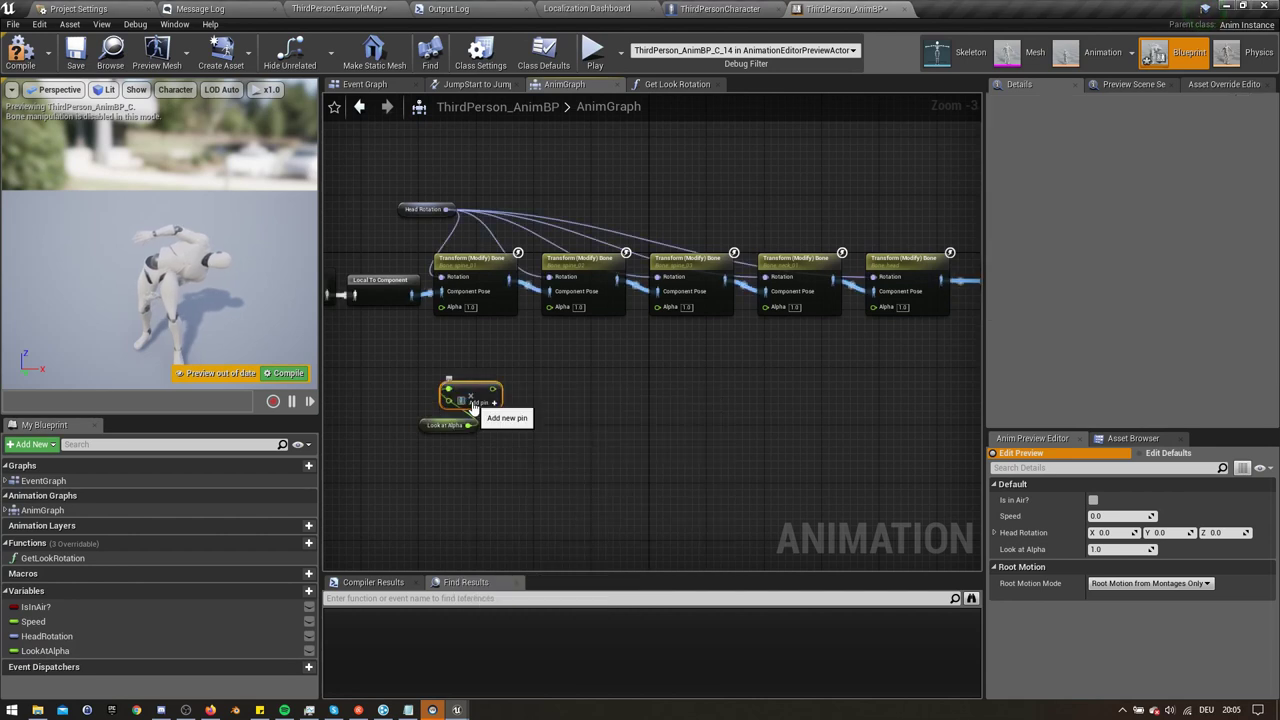
pyautogui.moveTo(494, 389); pyautogui.dragTo(441, 307)
pyautogui.moveTo(494, 389); pyautogui.dragTo(549, 307)
pyautogui.moveTo(475, 395); pyautogui.dragTo(657, 307)
pyautogui.moveTo(603, 357); pyautogui.dragTo(765, 307)
# Step: Multiply LookAtAlpha with a second float multiply node, feed the product into the head node's Alpha, and compile the blueprint
pyautogui.moveTo(582, 365); pyautogui.dragTo(553, 428)
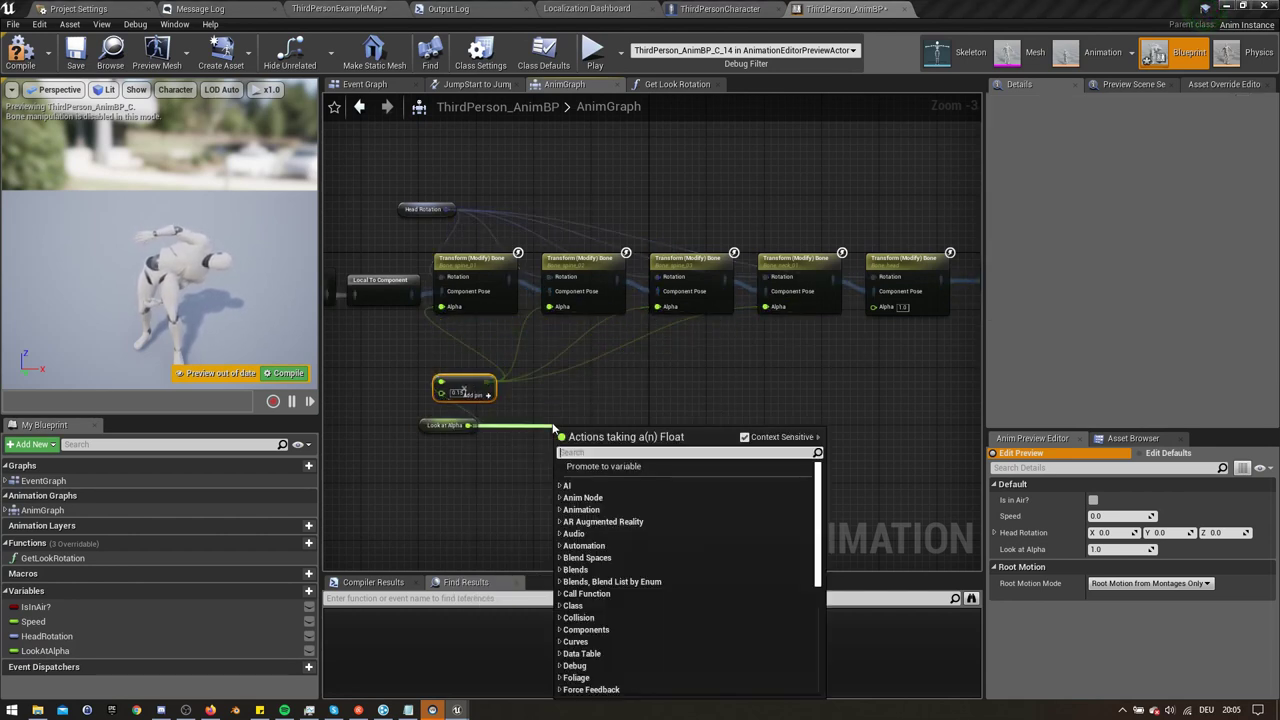
pyautogui.click(610, 515)
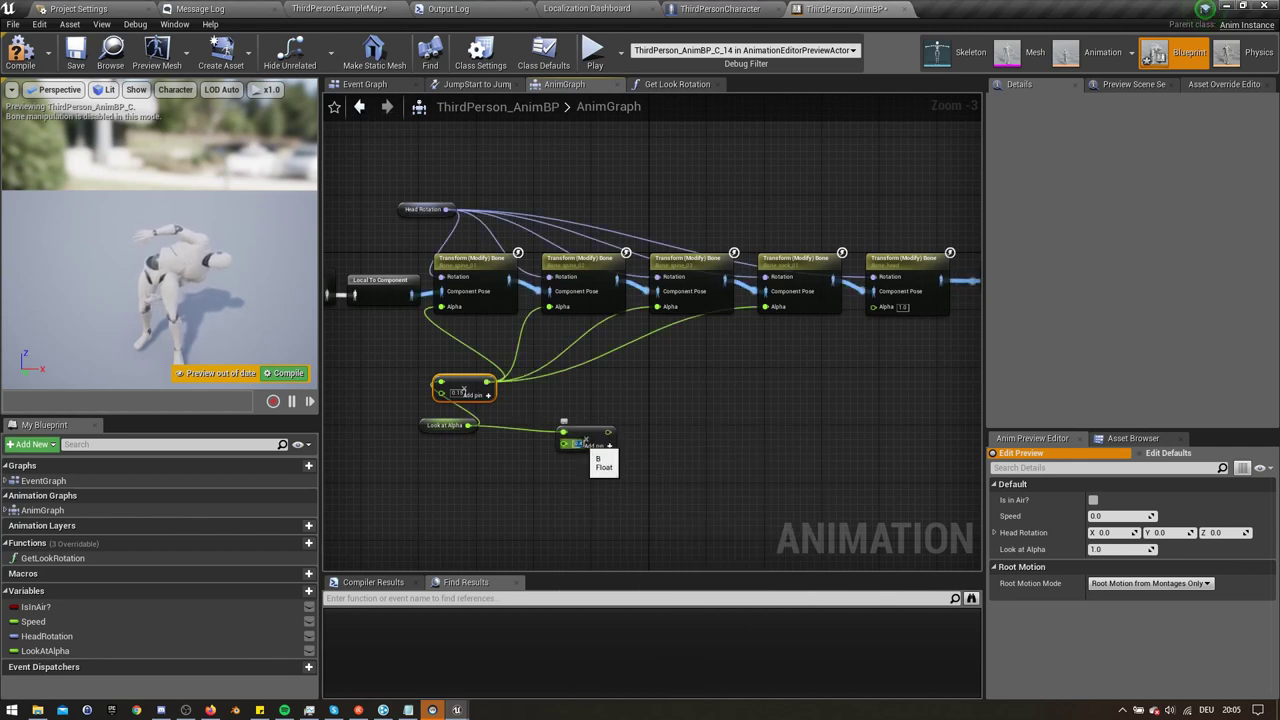
pyautogui.moveTo(609, 432); pyautogui.dragTo(873, 306)
pyautogui.moveTo(586, 440); pyautogui.dragTo(586, 433)
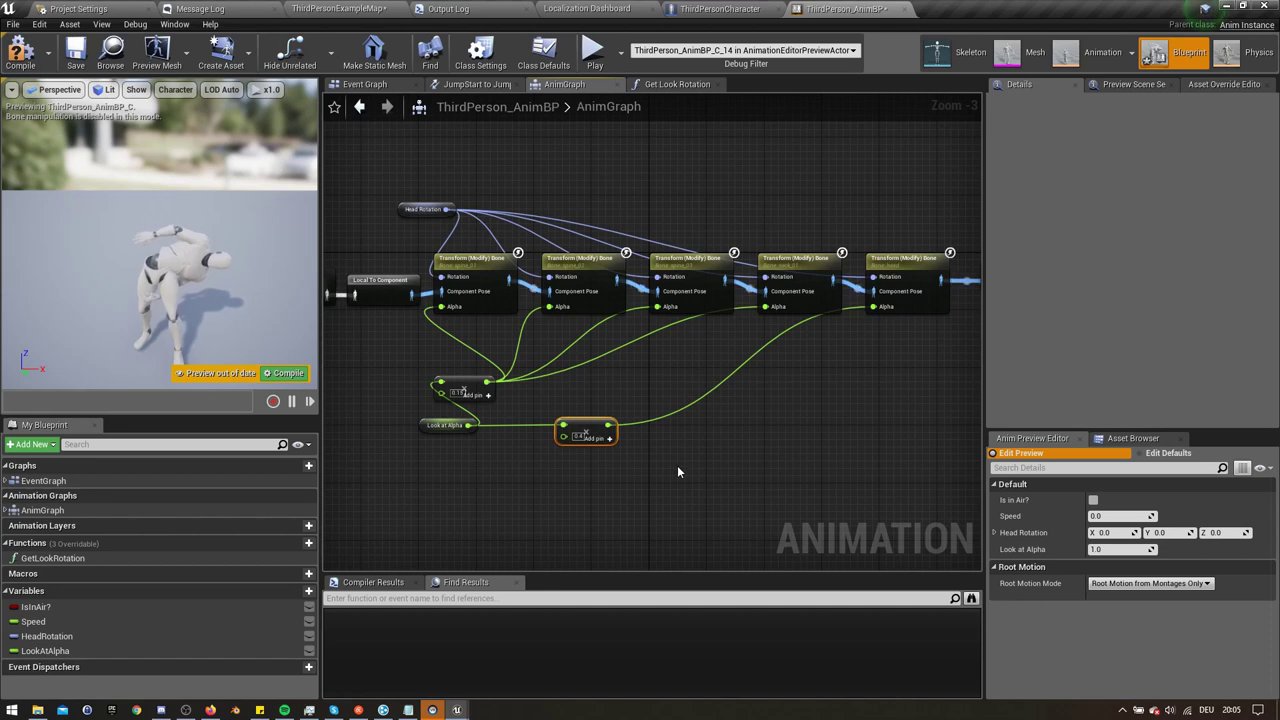
pyautogui.click(22, 55)
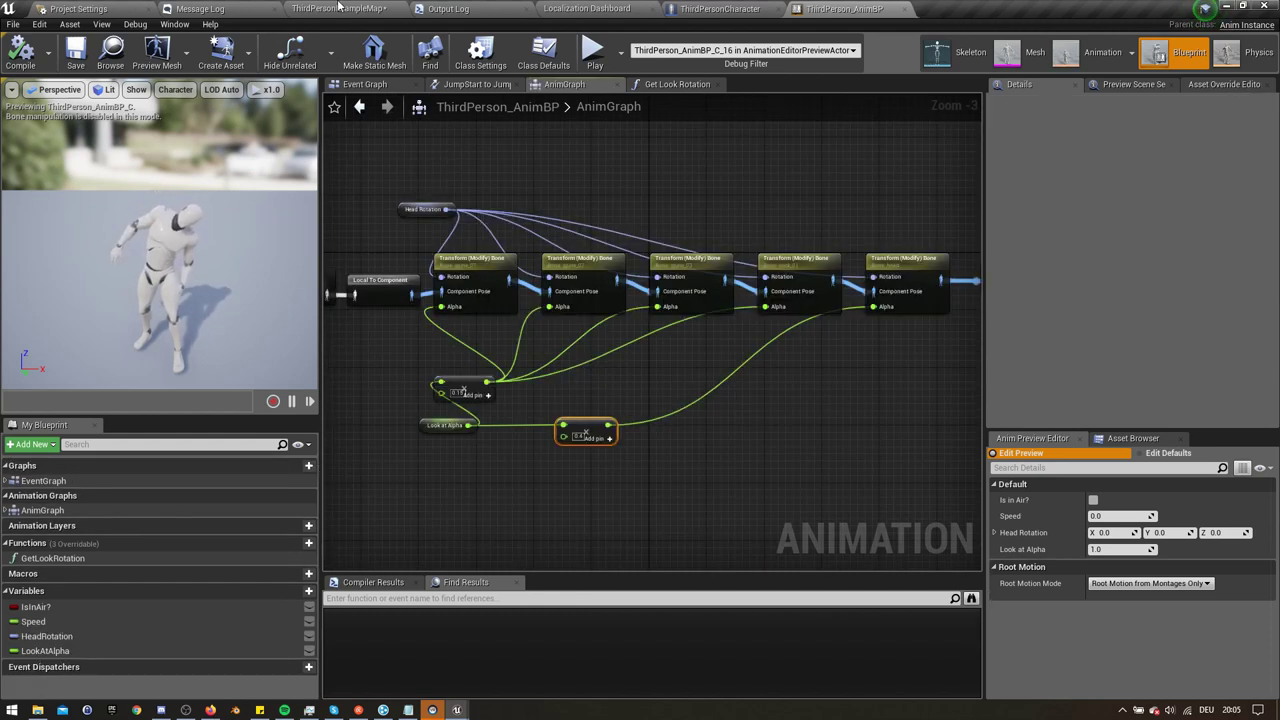
# Step: Play-test the ThirdPersonExampleMap level to check how the character's upper body follows the view, and end the session
pyautogui.click(338, 7)
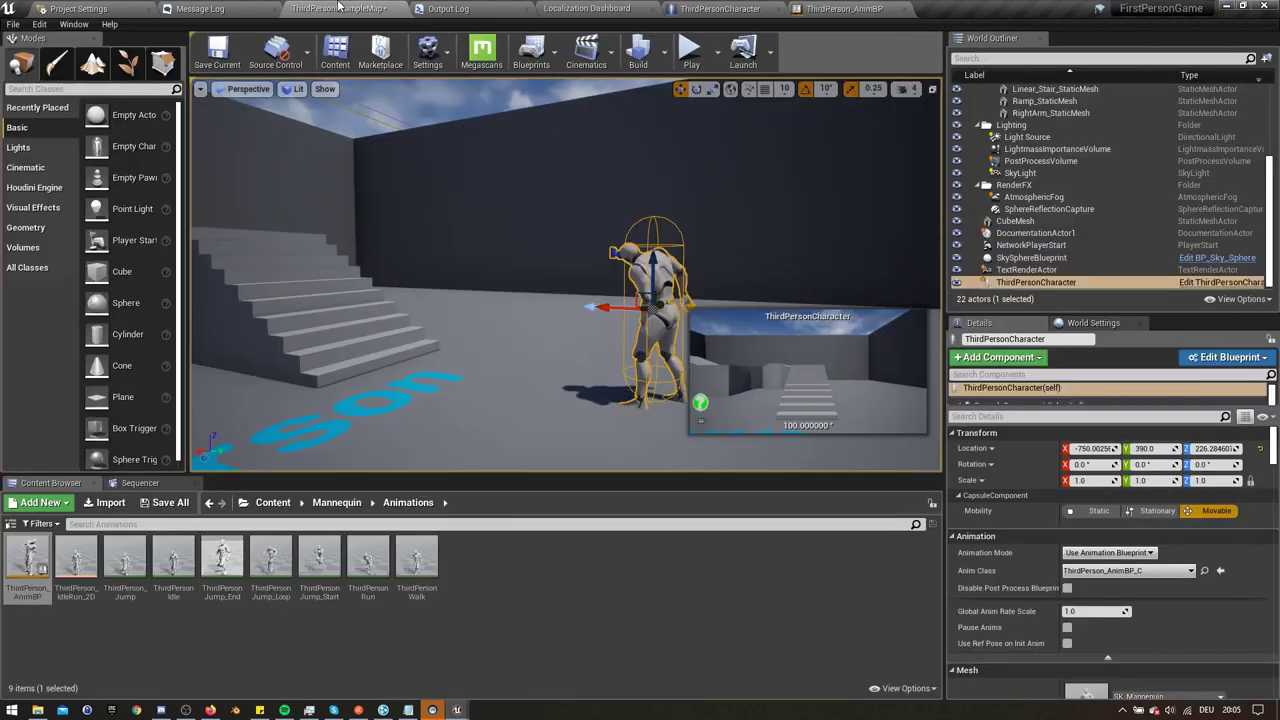
pyautogui.click(690, 50)
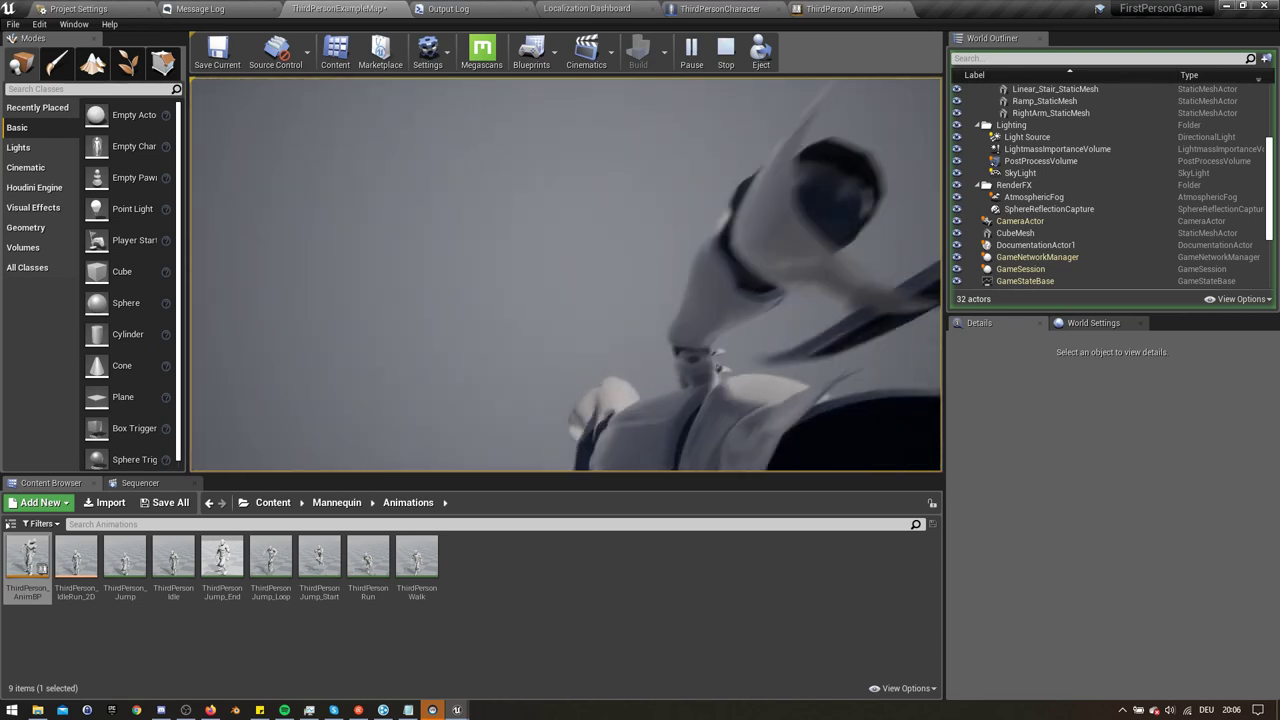
pyautogui.press('Escape')
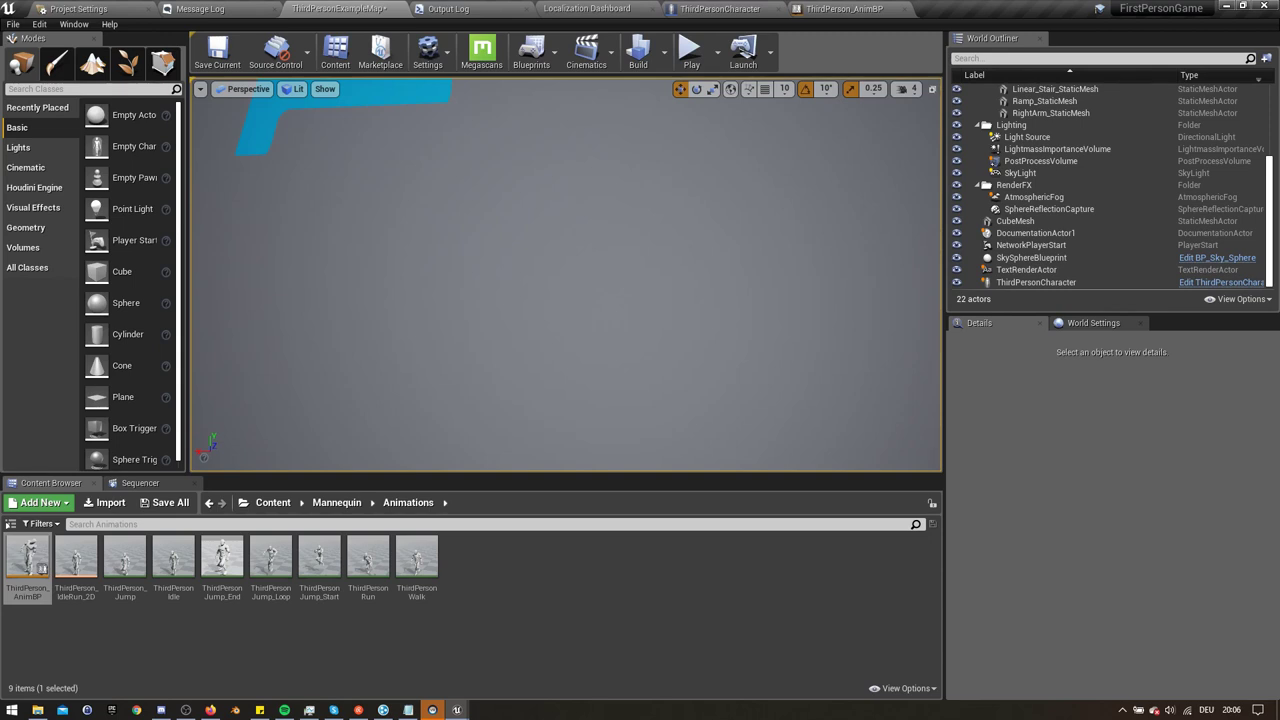
# Step: Switch to Mixamo in Firefox, sign in with the Google account, and search the animations for "turn"
pyautogui.hotkey('alt', 'Tab')
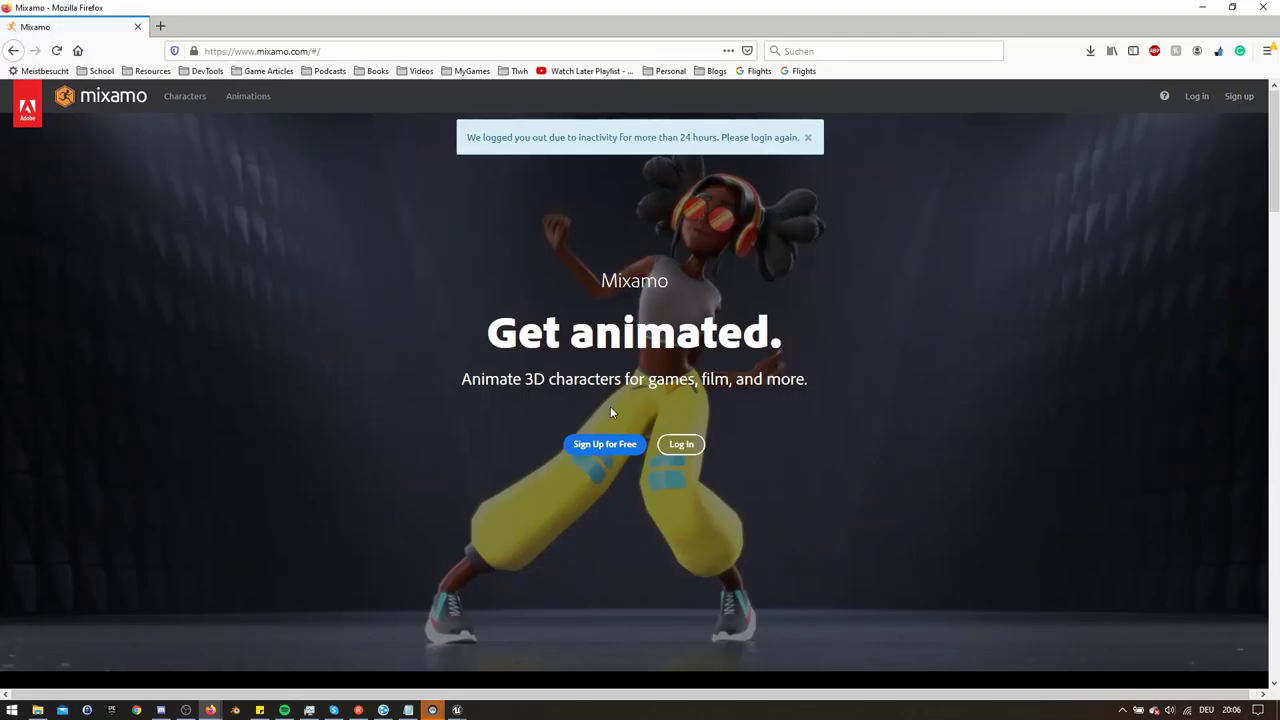
pyautogui.click(686, 448)
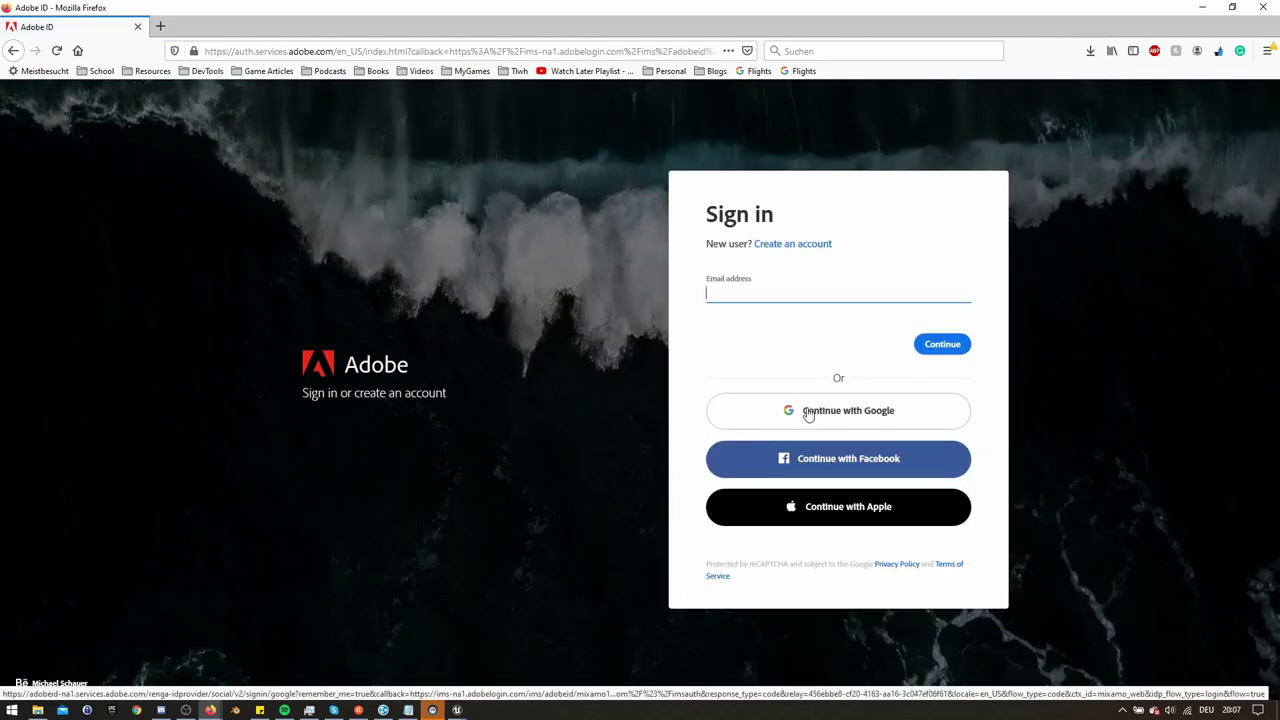
pyautogui.click(808, 412)
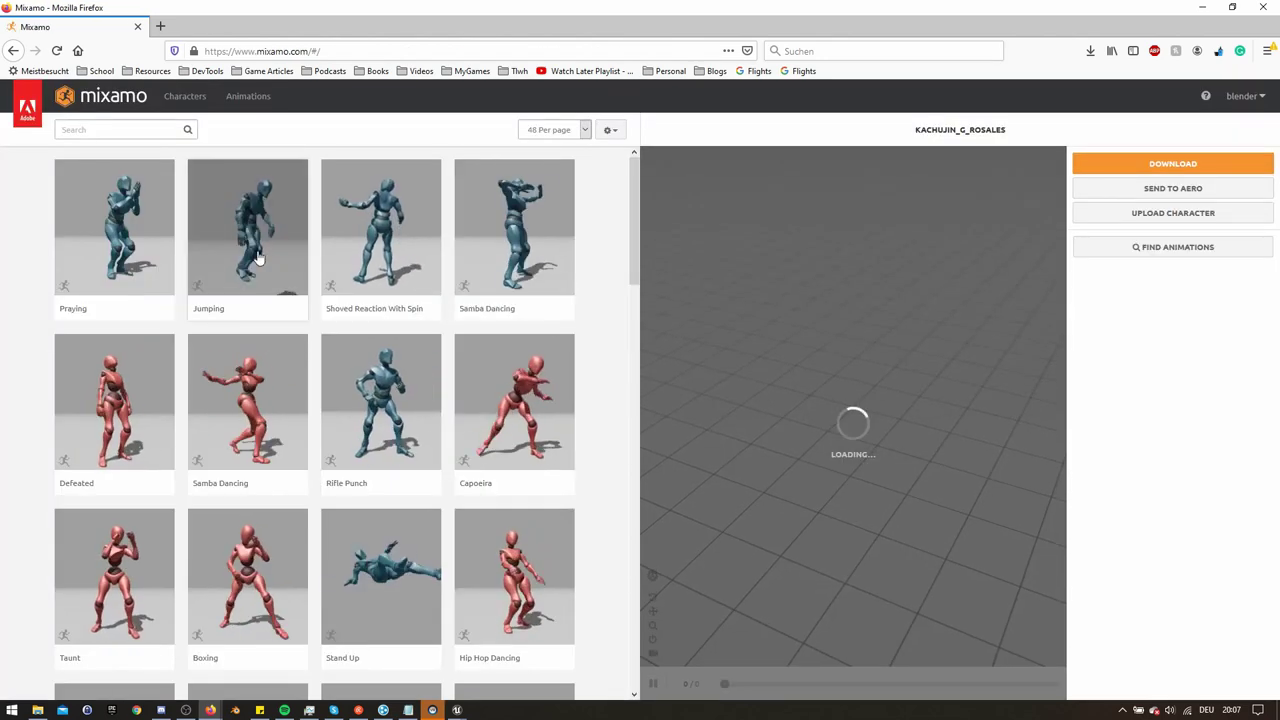
pyautogui.click(122, 130)
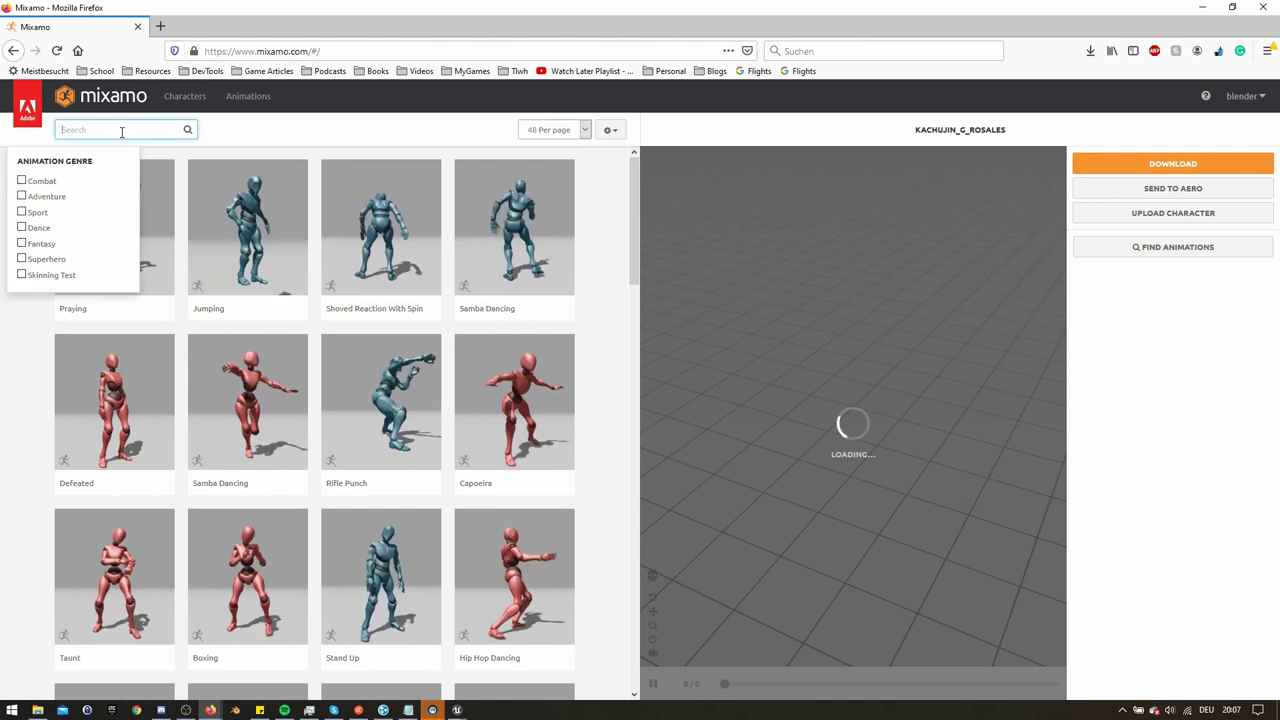
pyautogui.write('turn')
pyautogui.press('Return')
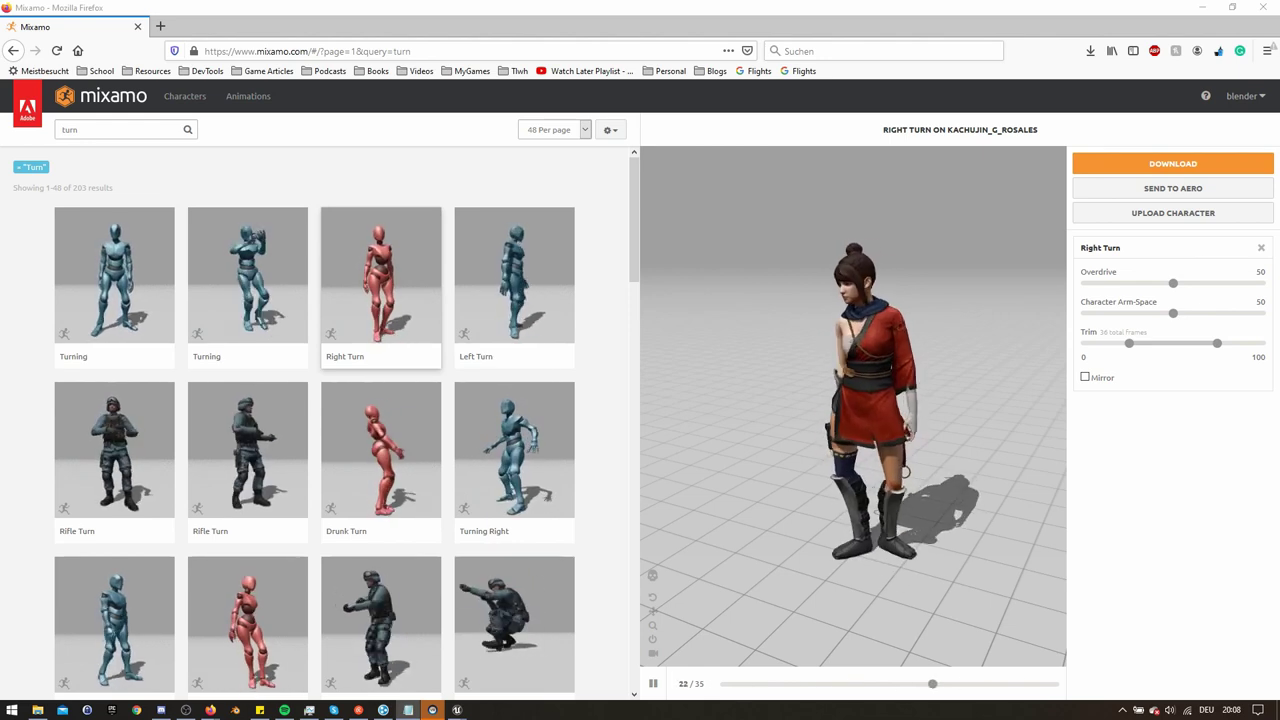
# Step: Download the Right Turn animation as FBX with skin at 30 frames per second and save the file
pyautogui.click(1173, 163)
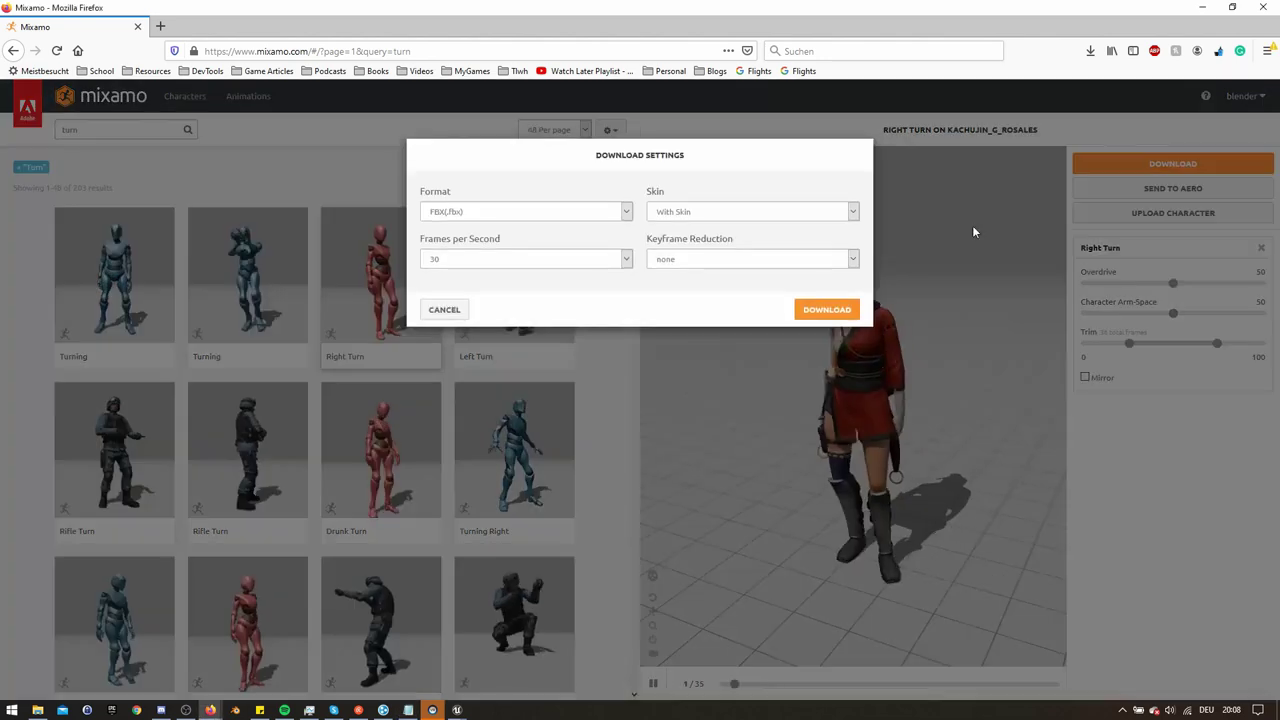
pyautogui.click(688, 221)
pyautogui.click(715, 232)
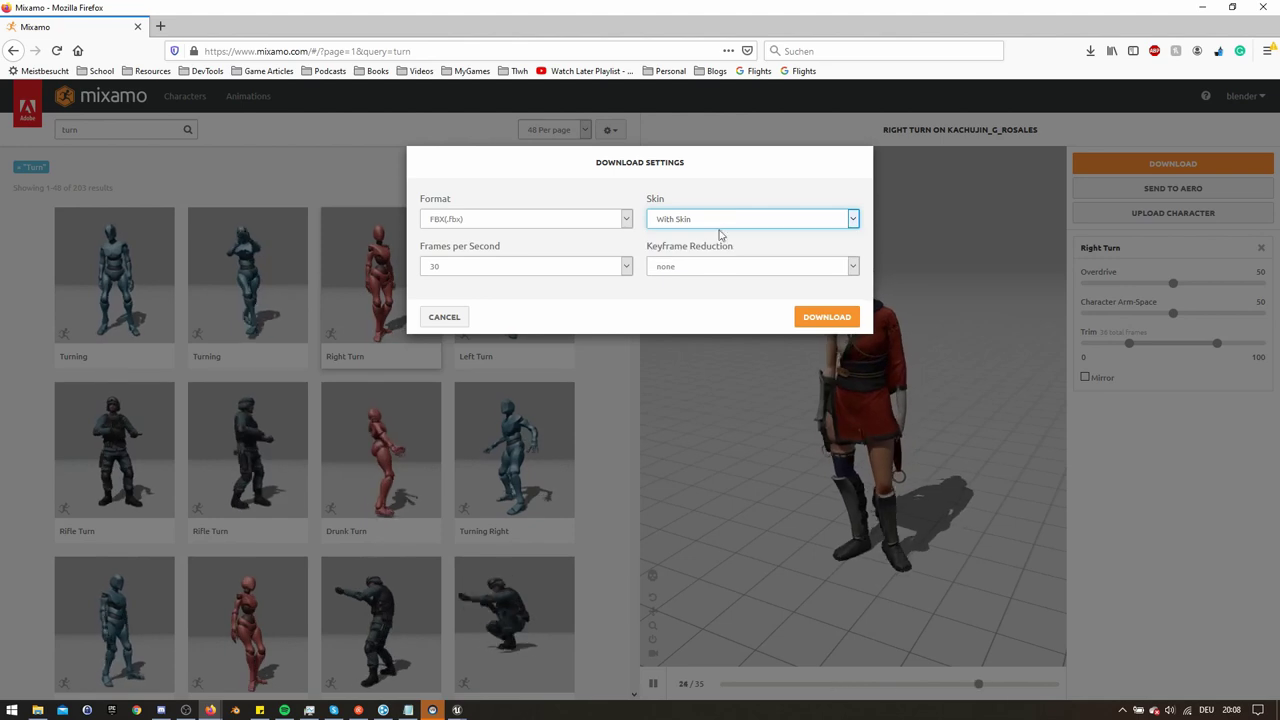
pyautogui.click(819, 318)
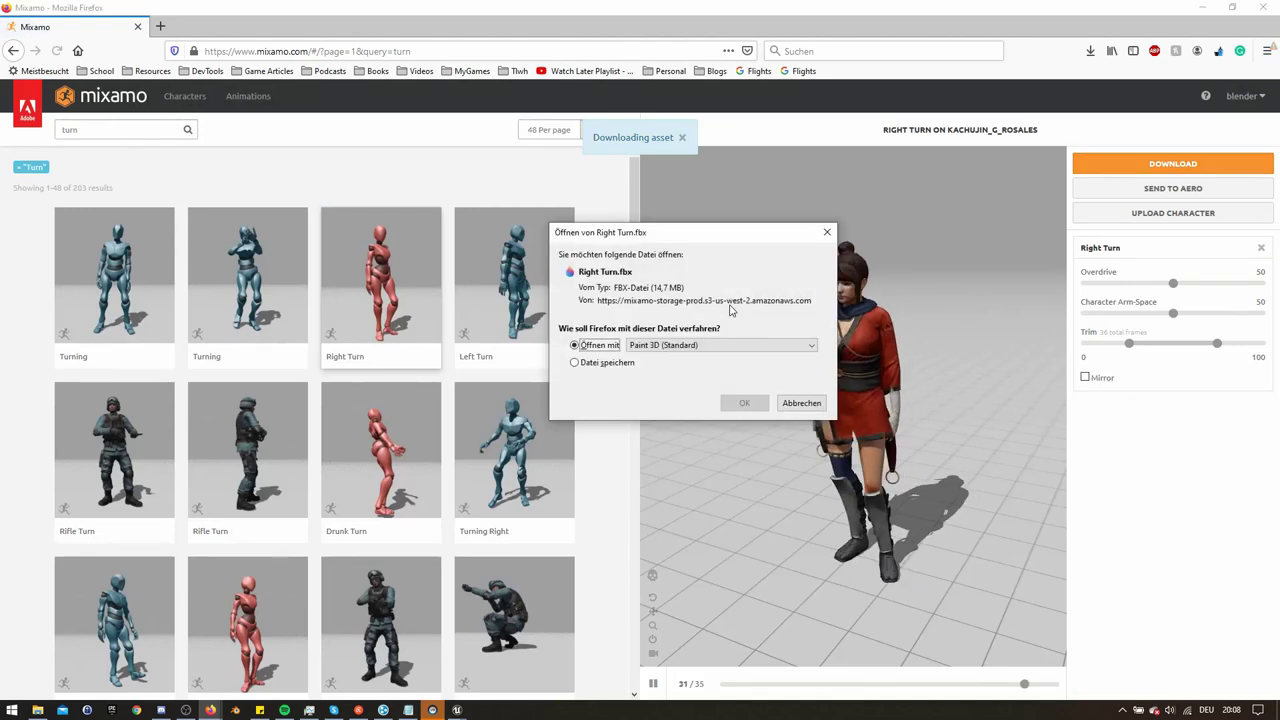
pyautogui.click(608, 363)
pyautogui.click(728, 404)
# Step: Choose the red-figure Left Turn animation from the search results and download it
pyautogui.scroll(-2, 457, 434)
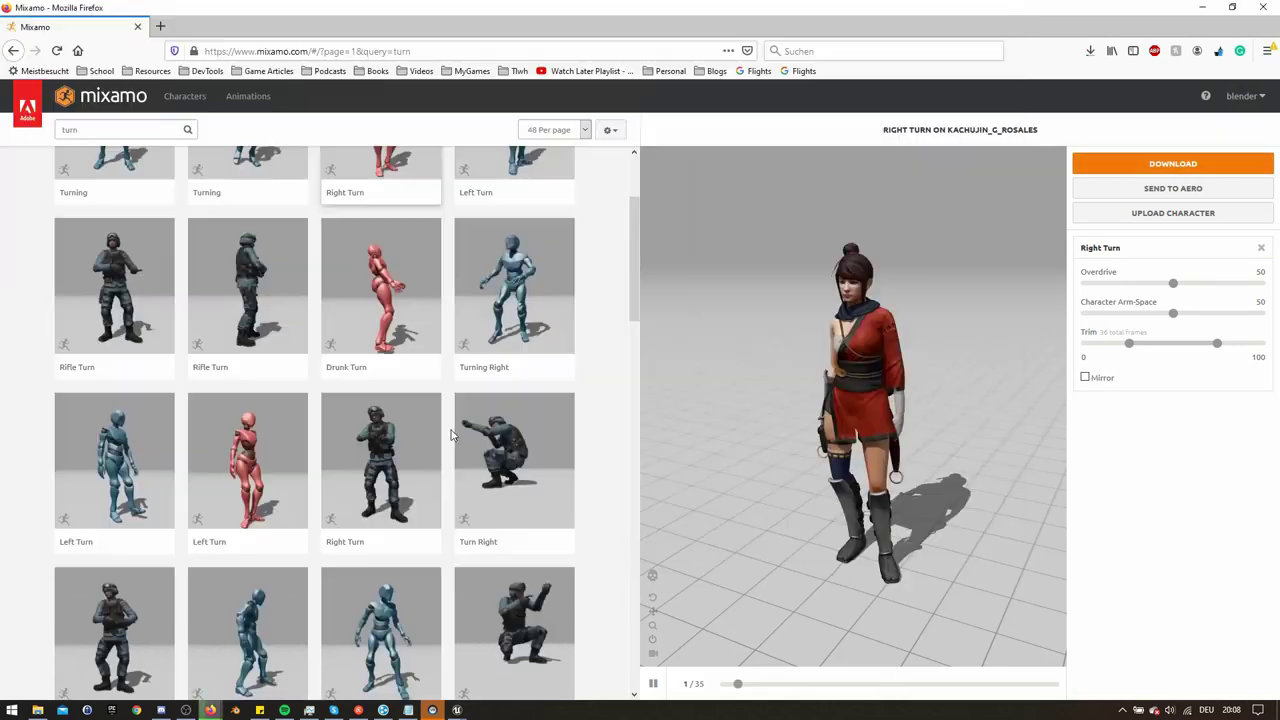
pyautogui.click(231, 452)
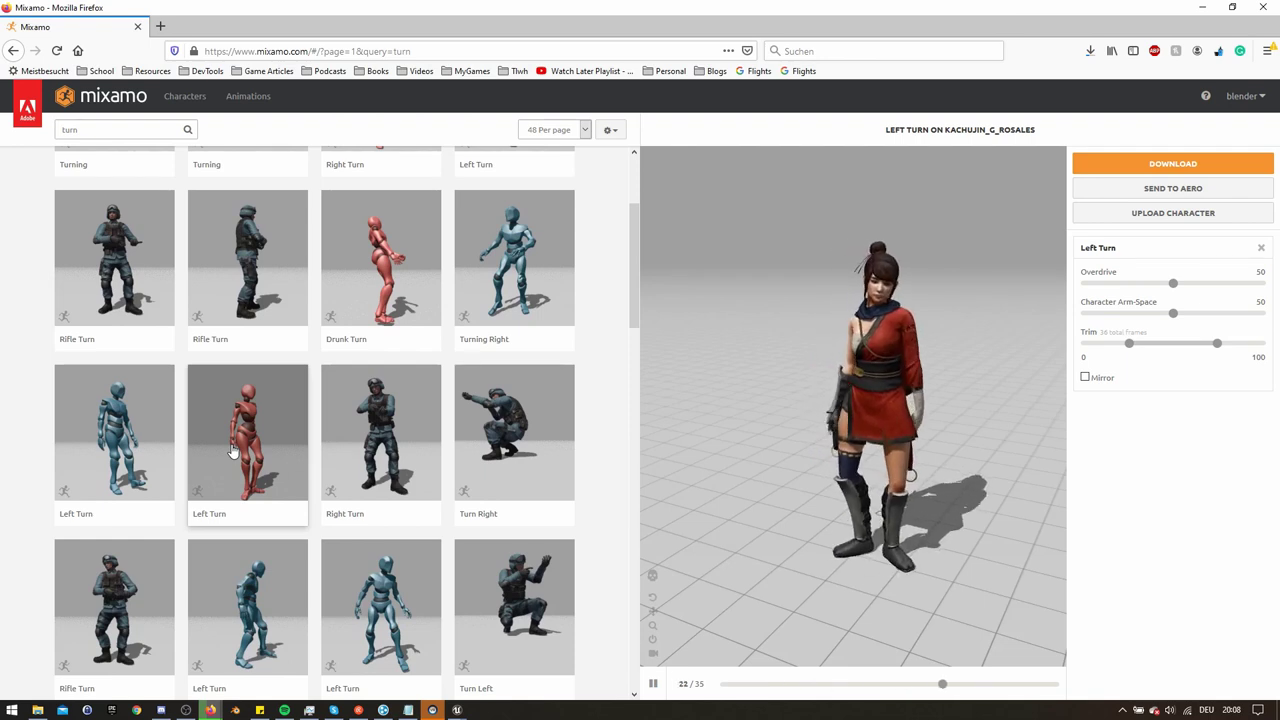
pyautogui.click(808, 305)
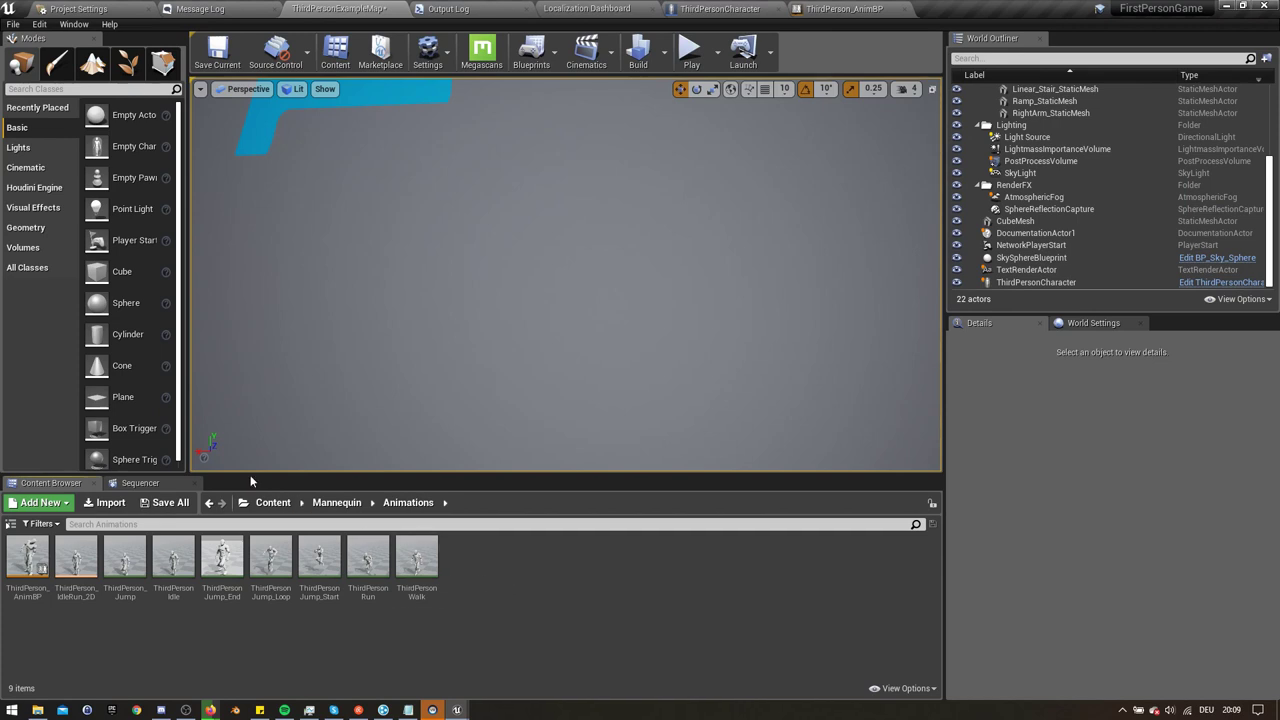
# Step: In Unreal Engine, open the Mixamo content folder and choose Right Turn.fbx from the FirstPersonGame project folder for import
pyautogui.click(273, 502)
pyautogui.doubleClick(124, 570)
pyautogui.hotkey('alt', 'Left')
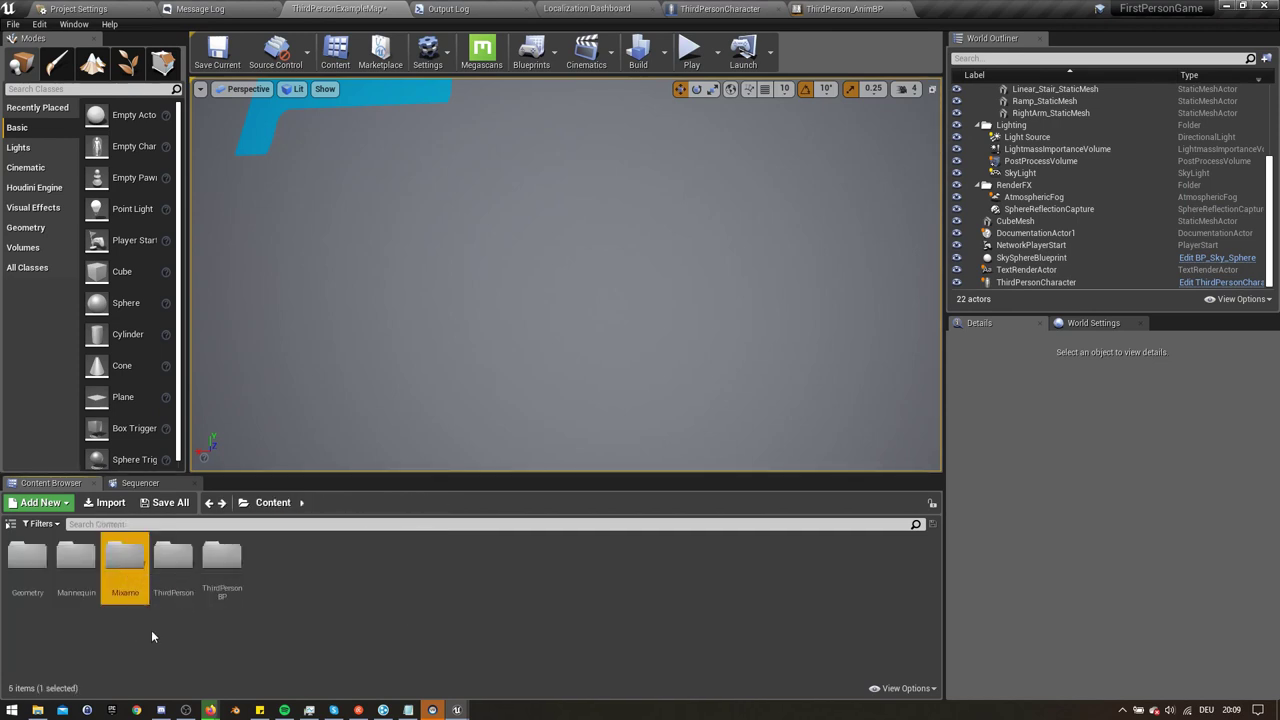
pyautogui.click(378, 34)
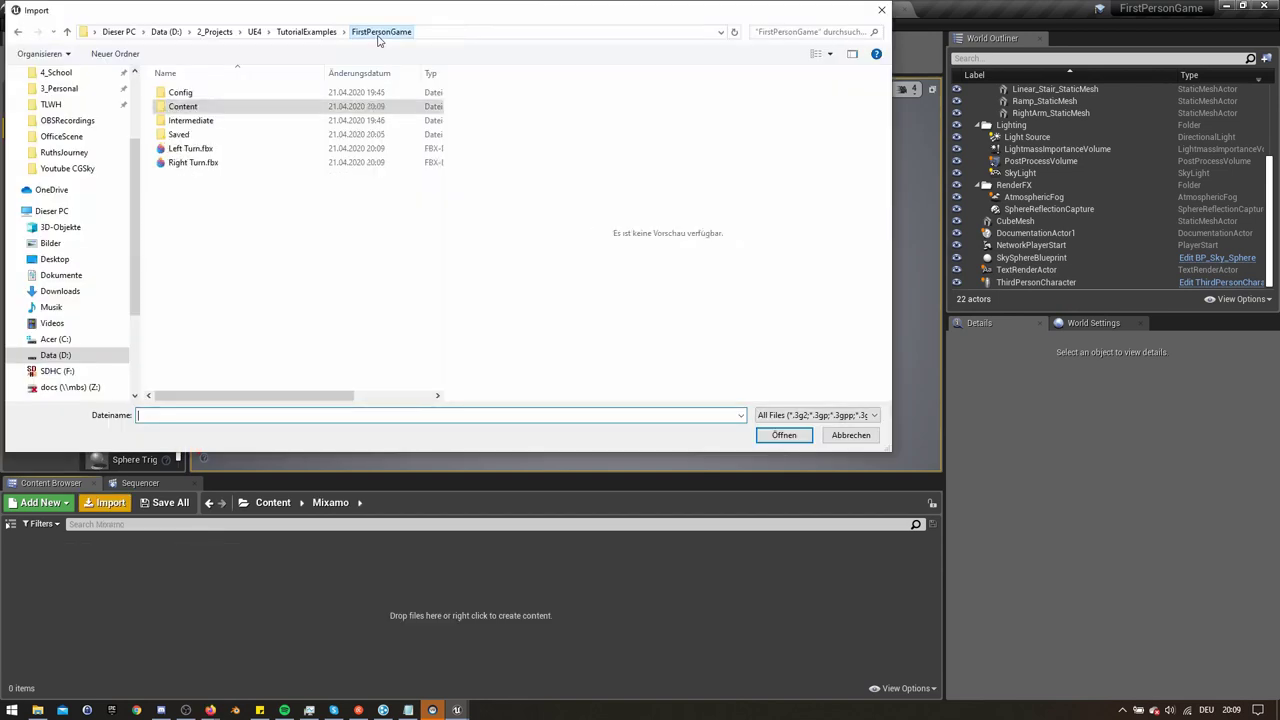
pyautogui.click(197, 164)
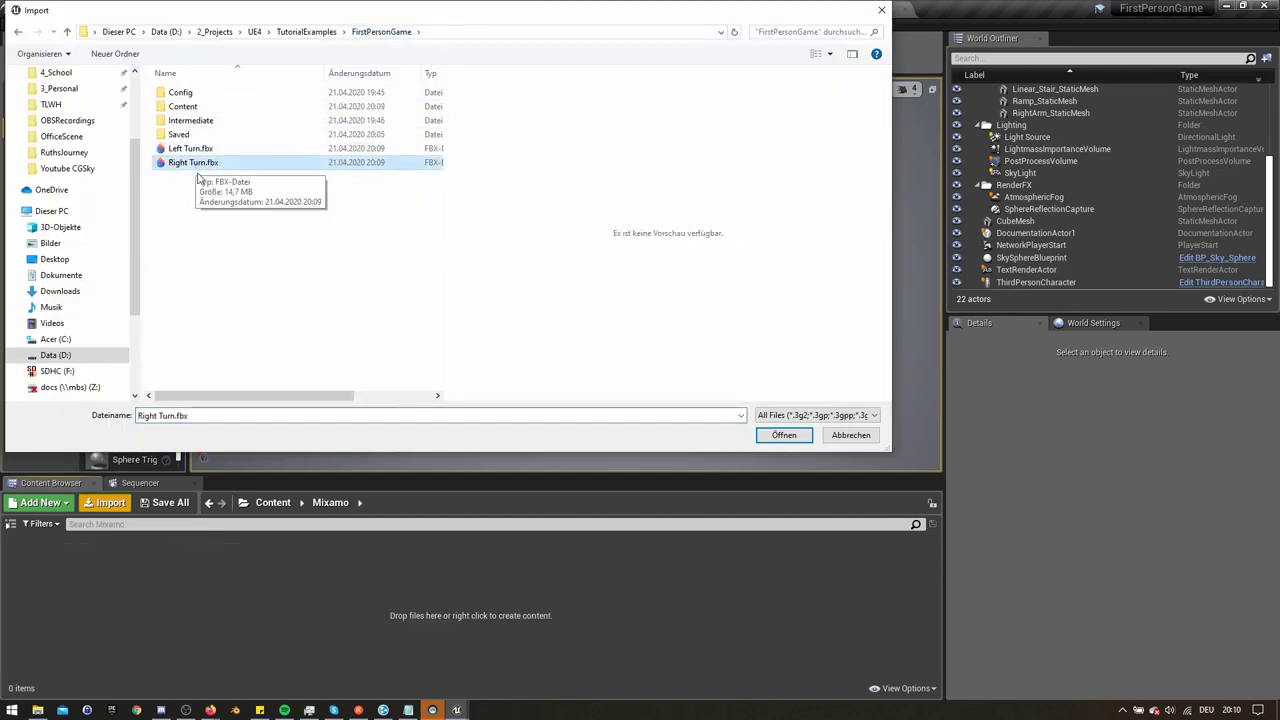
pyautogui.click(783, 435)
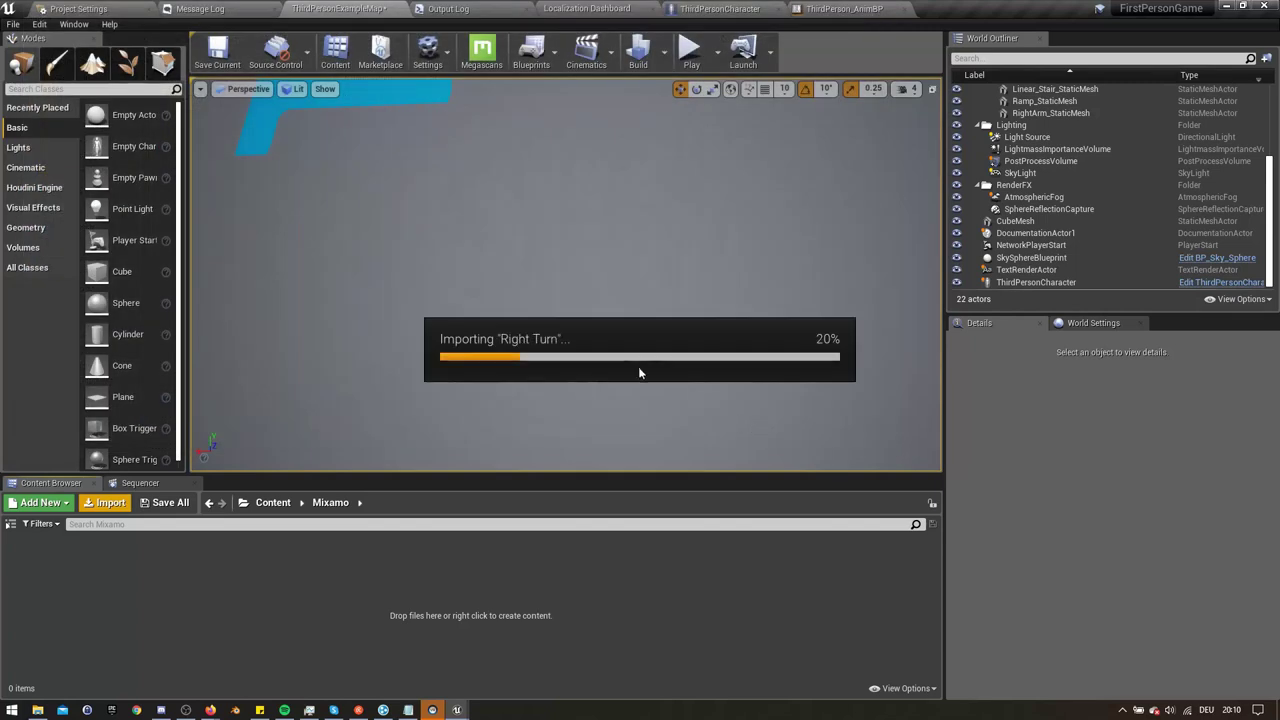
# Step: Enable Import Animations and disable Create Physics Asset in the Right Turn import options
pyautogui.click(607, 311)
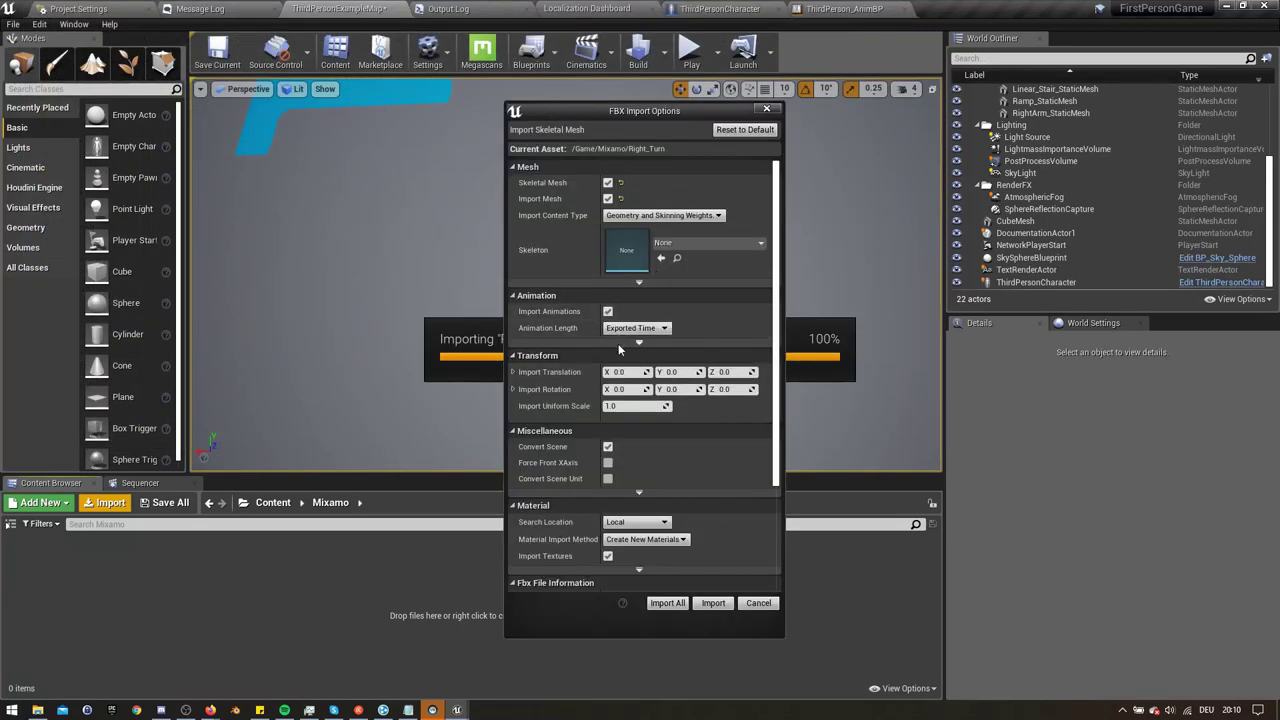
pyautogui.click(639, 282)
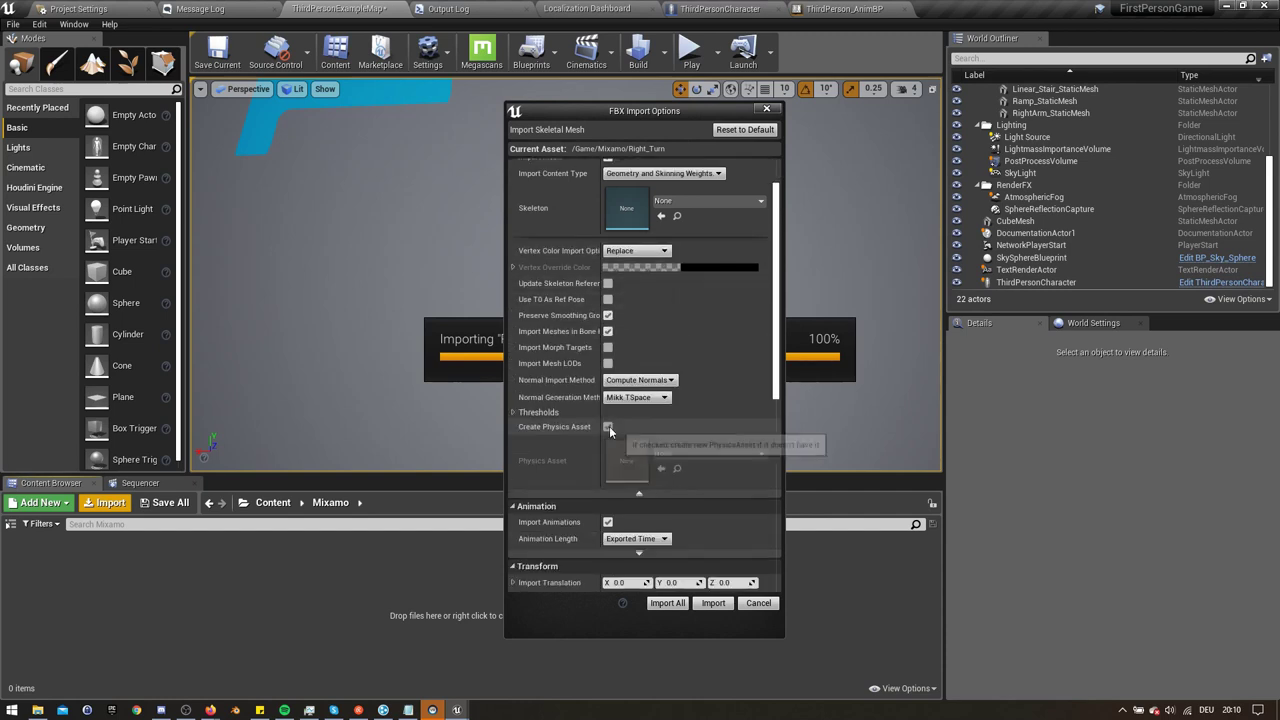
pyautogui.click(609, 426)
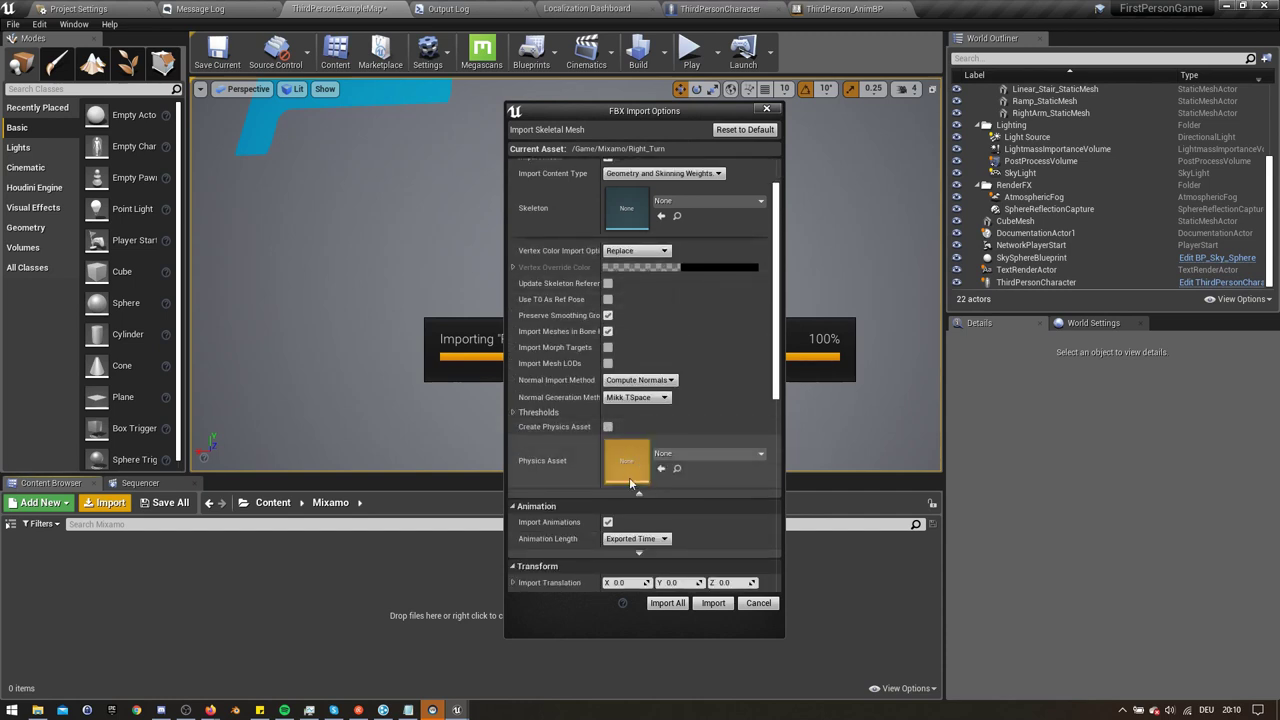
pyautogui.click(639, 492)
# Step: Set Material Import Method to Do Not Create Material, leave textures out, and import the Right Turn file
pyautogui.scroll(-3, 645, 499)
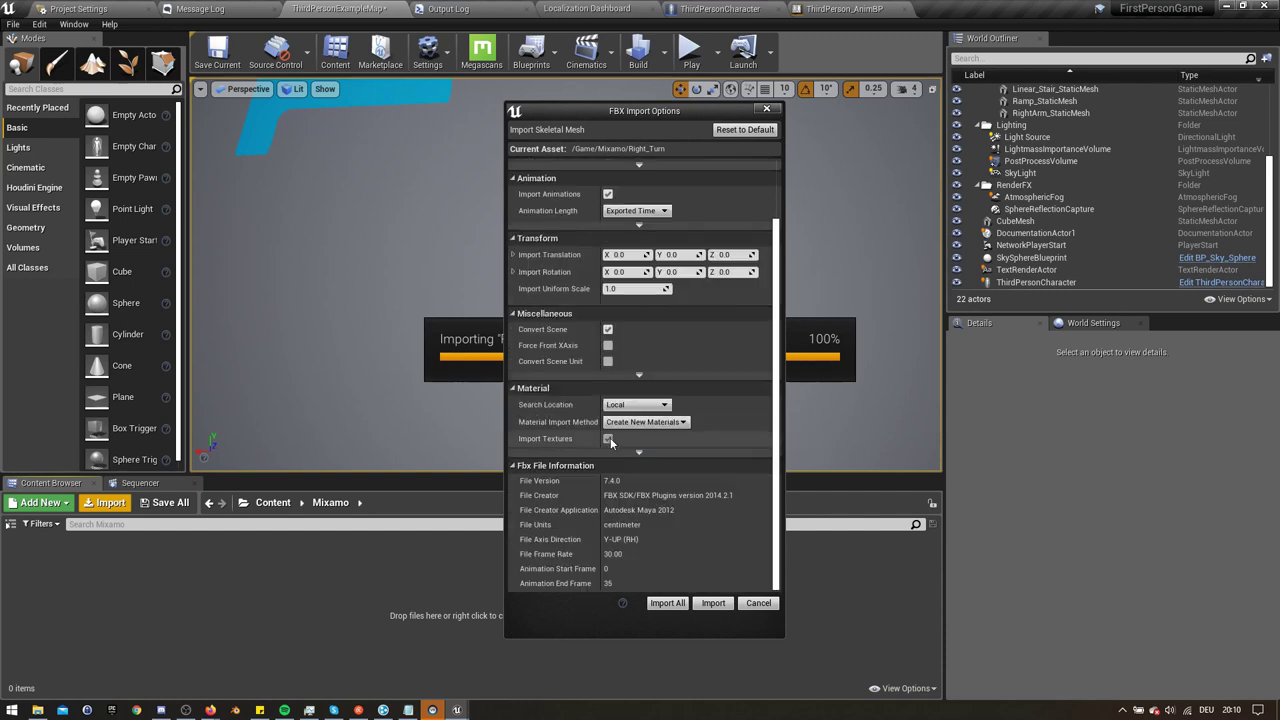
pyautogui.click(636, 451)
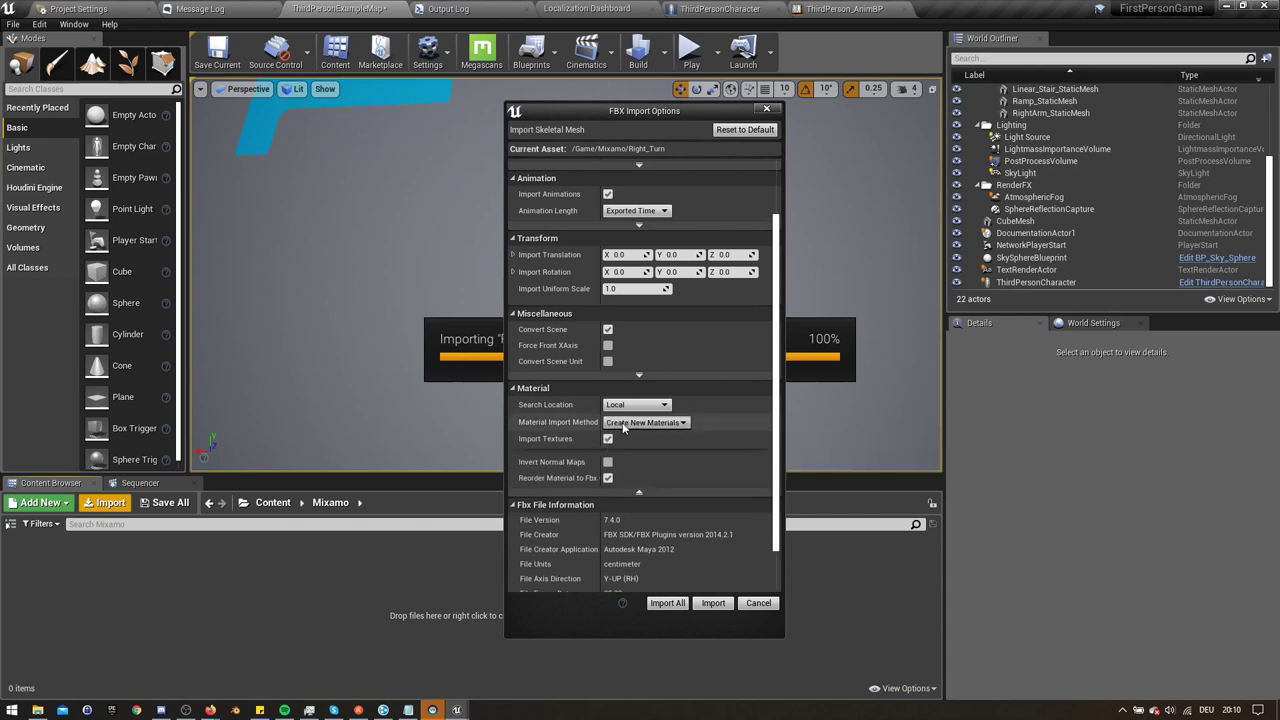
pyautogui.click(640, 422)
pyautogui.click(633, 450)
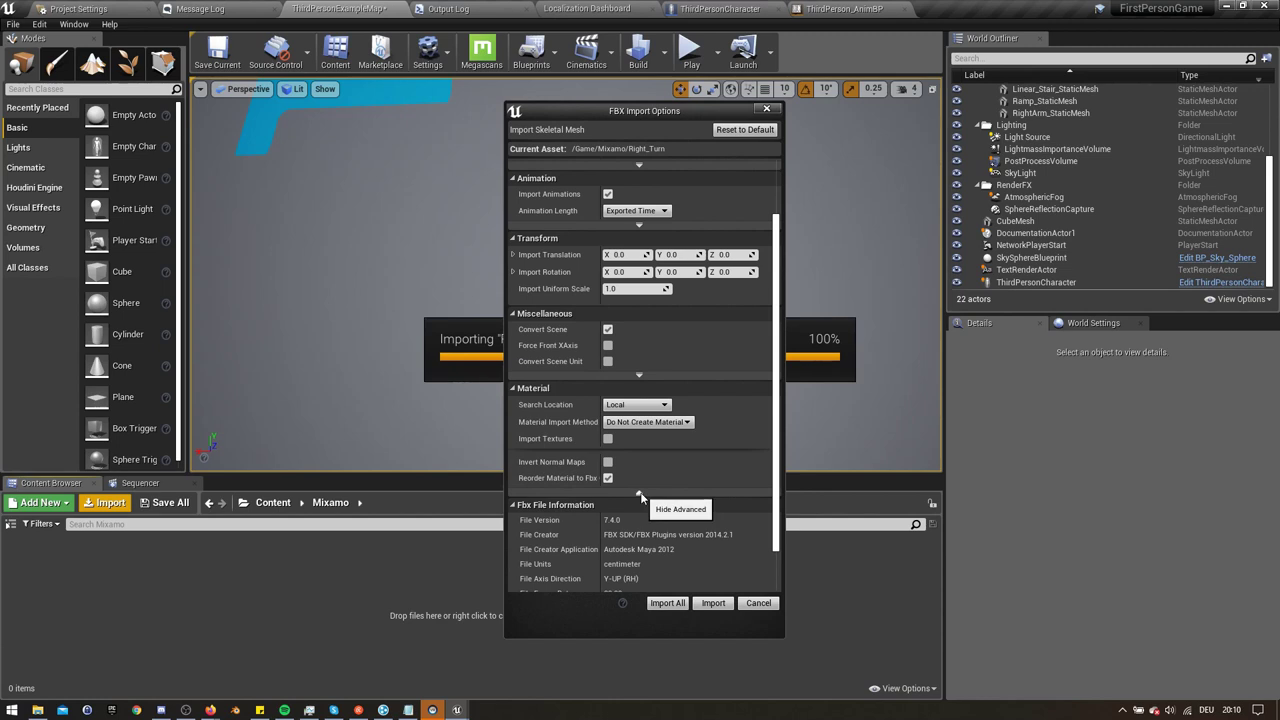
pyautogui.click(639, 494)
pyautogui.click(713, 604)
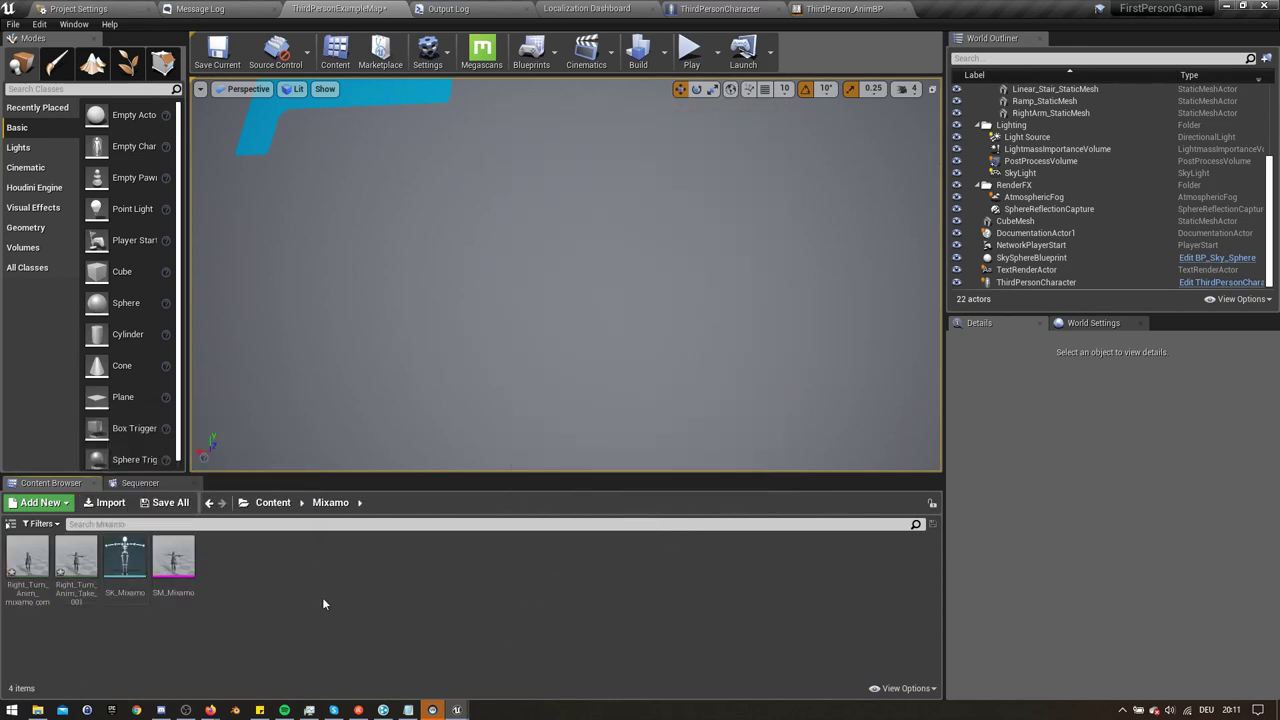
# Step: Import Left Turn.fbx into the Mixamo folder as animation only, without its mesh, using the SK_Mixamo skeleton
pyautogui.click(104, 502)
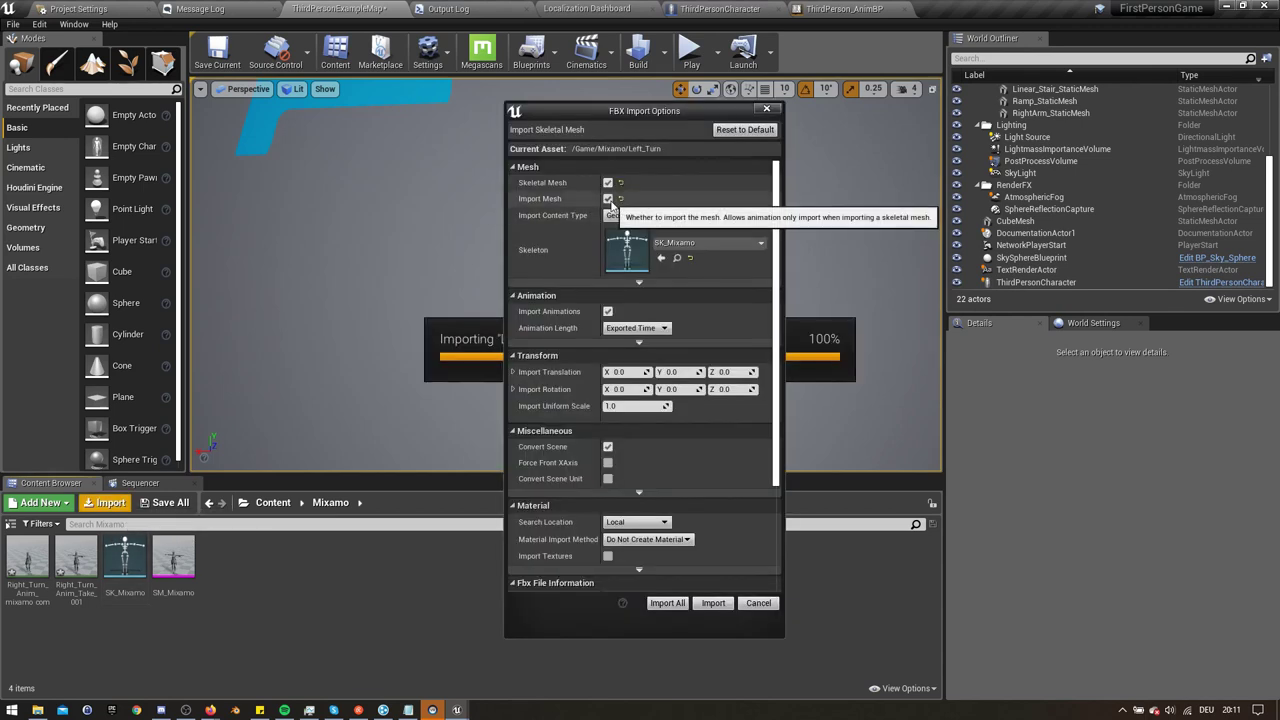
pyautogui.click(608, 198)
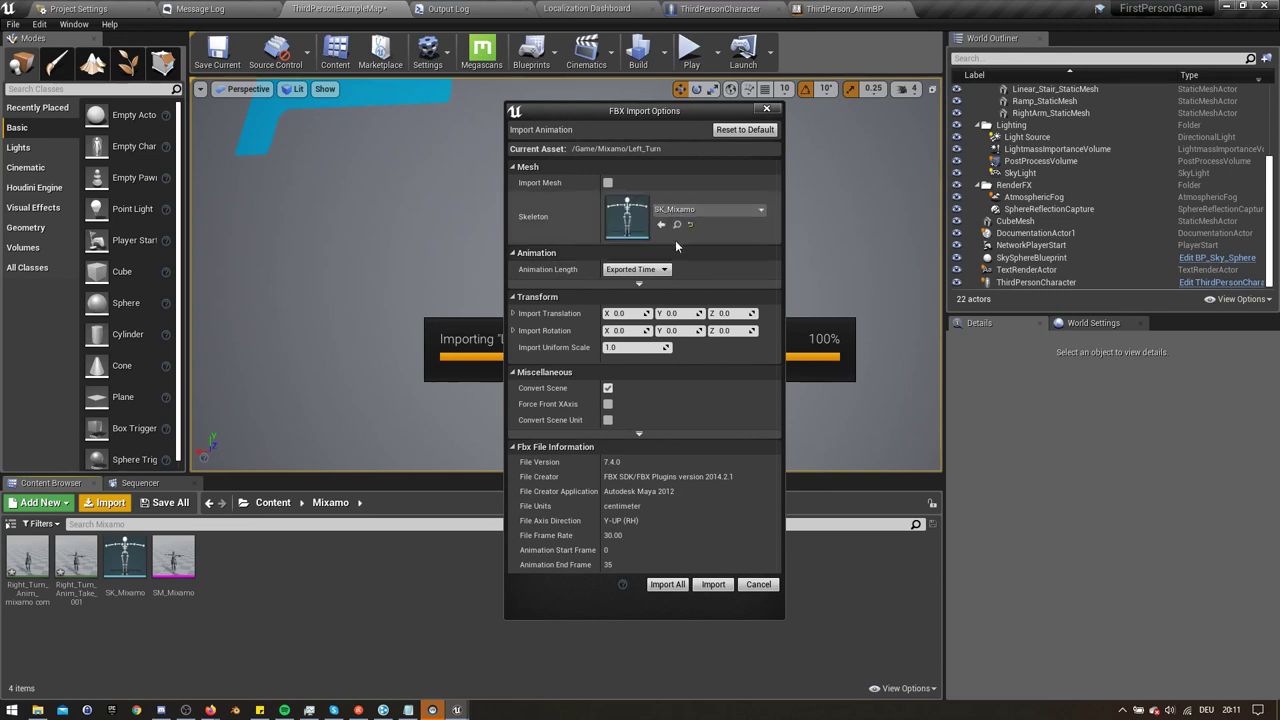
pyautogui.click(712, 585)
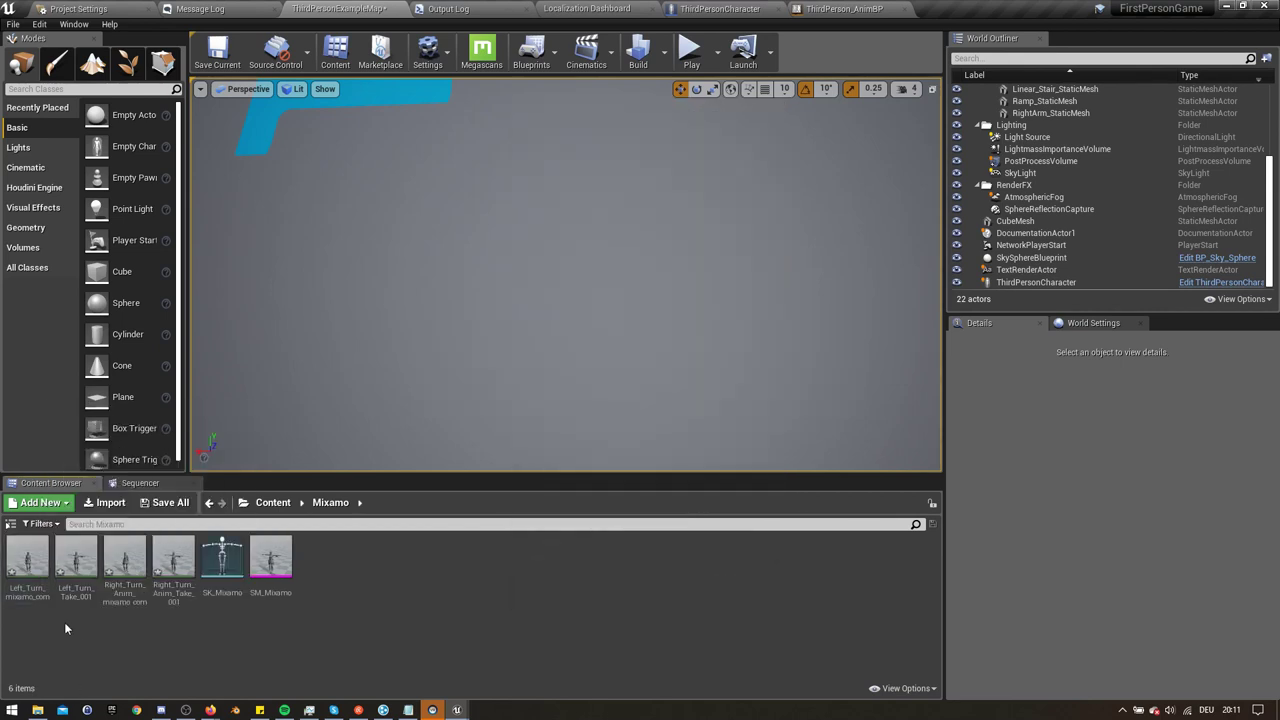
# Step: Delete the Left_Turn_Take_001 and Right_Turn_Anim_Take_001 animations and rename the two remaining ones AN_LeftTurn and AN_RightTurn
pyautogui.click(27, 560)
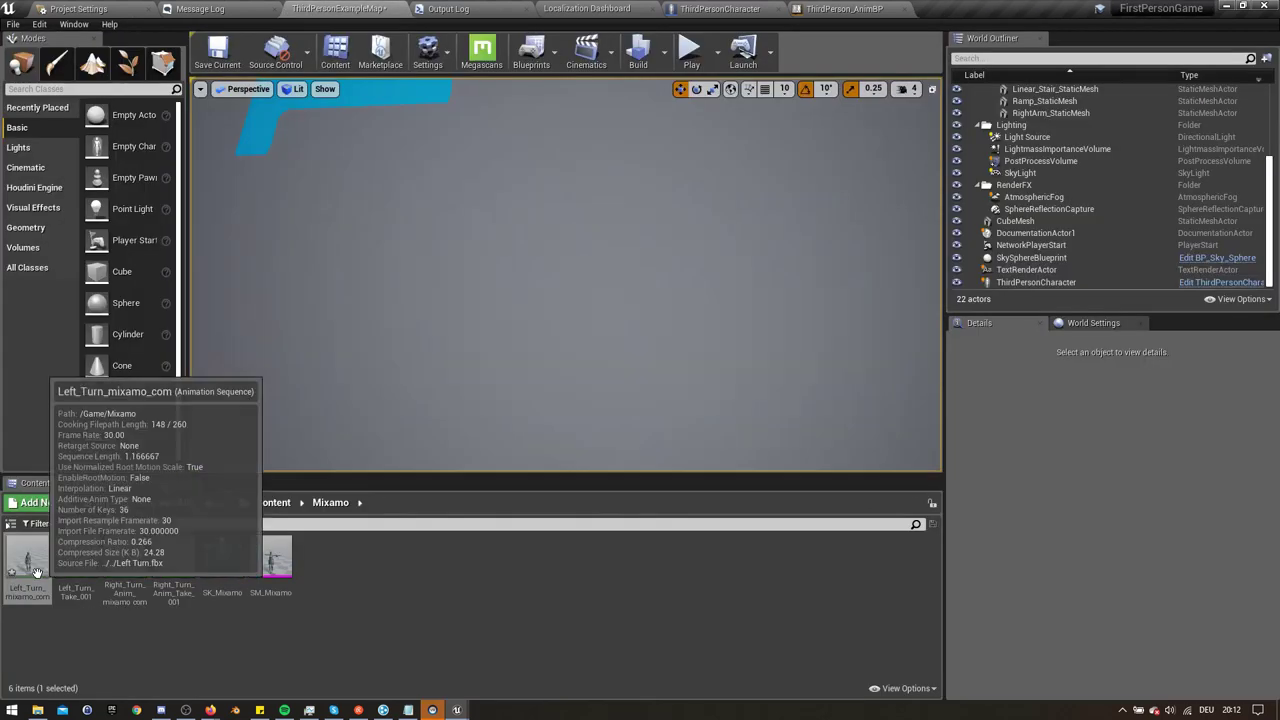
pyautogui.click(76, 565)
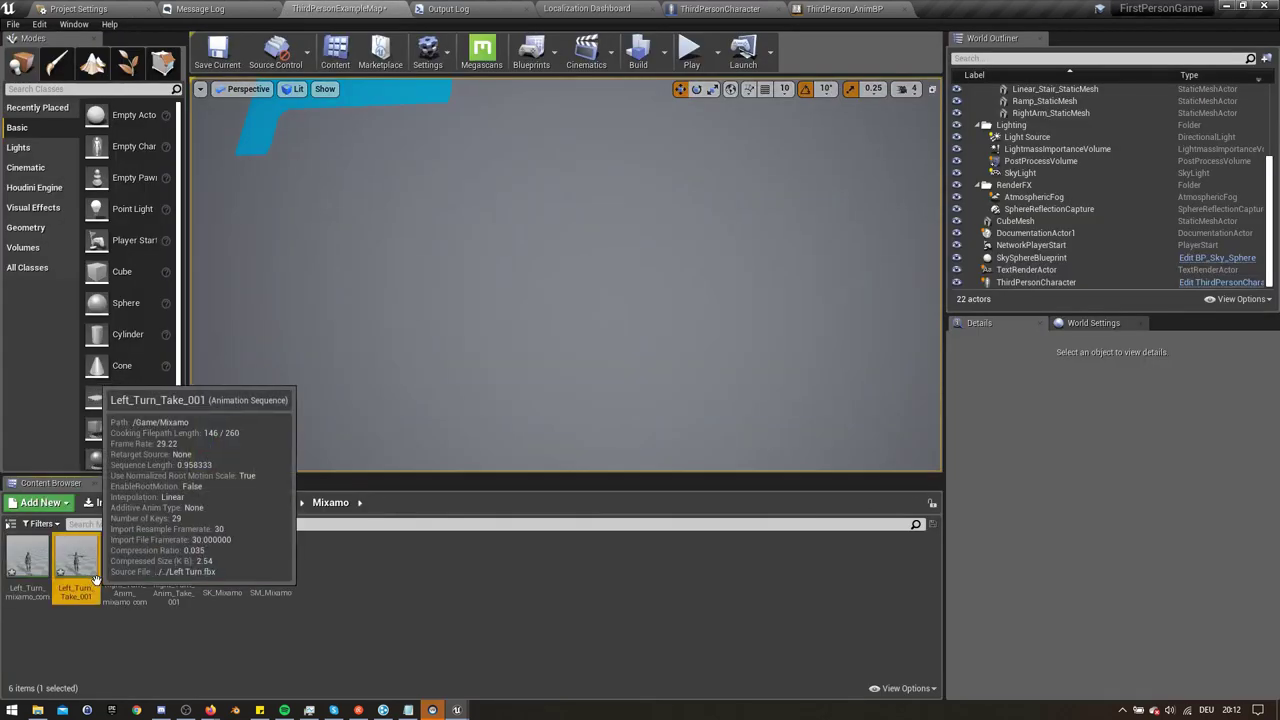
pyautogui.keyDown('ctrl'); pyautogui.click(174, 568); pyautogui.keyUp('ctrl')
pyautogui.press('Delete')
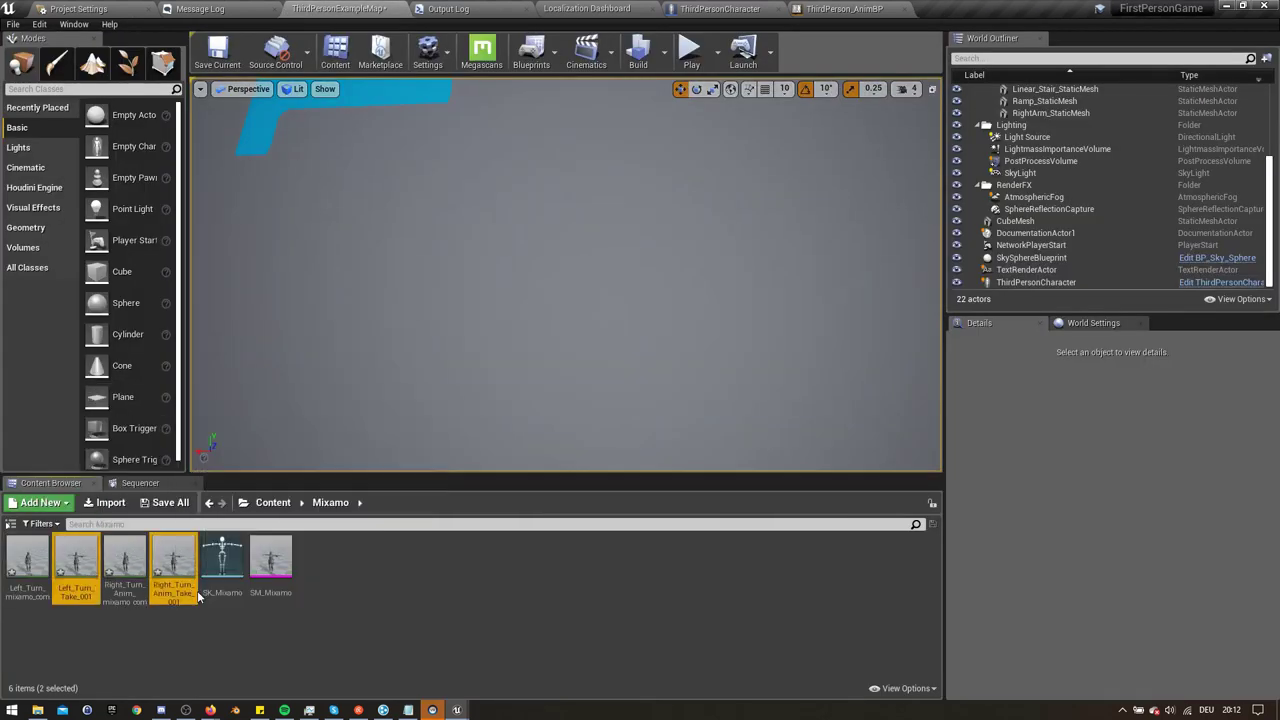
pyautogui.click(522, 572)
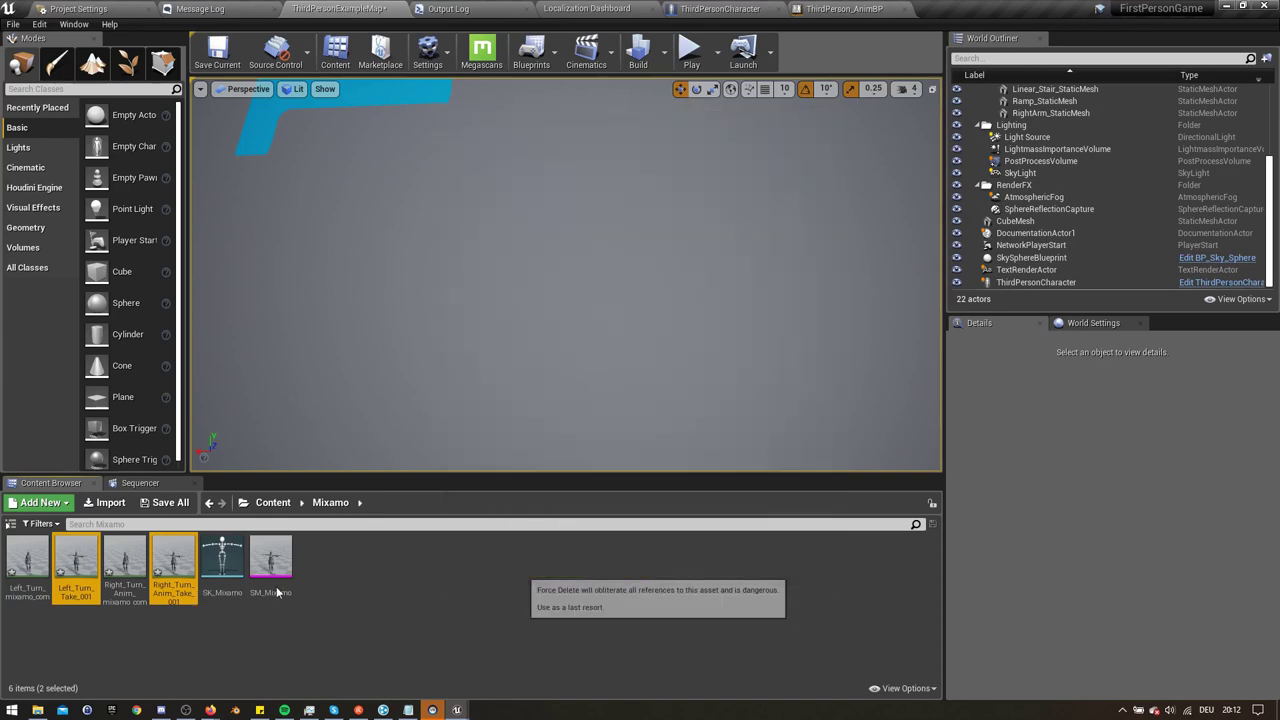
pyautogui.click(36, 596)
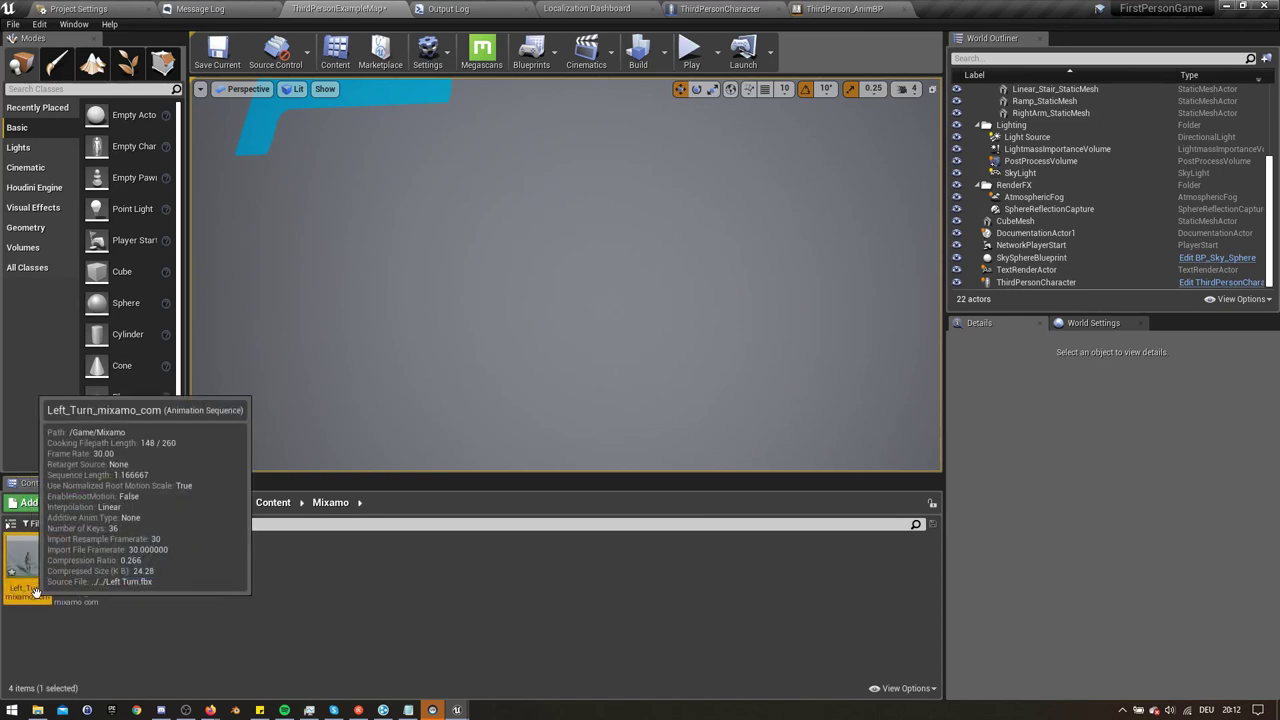
pyautogui.press('F2')
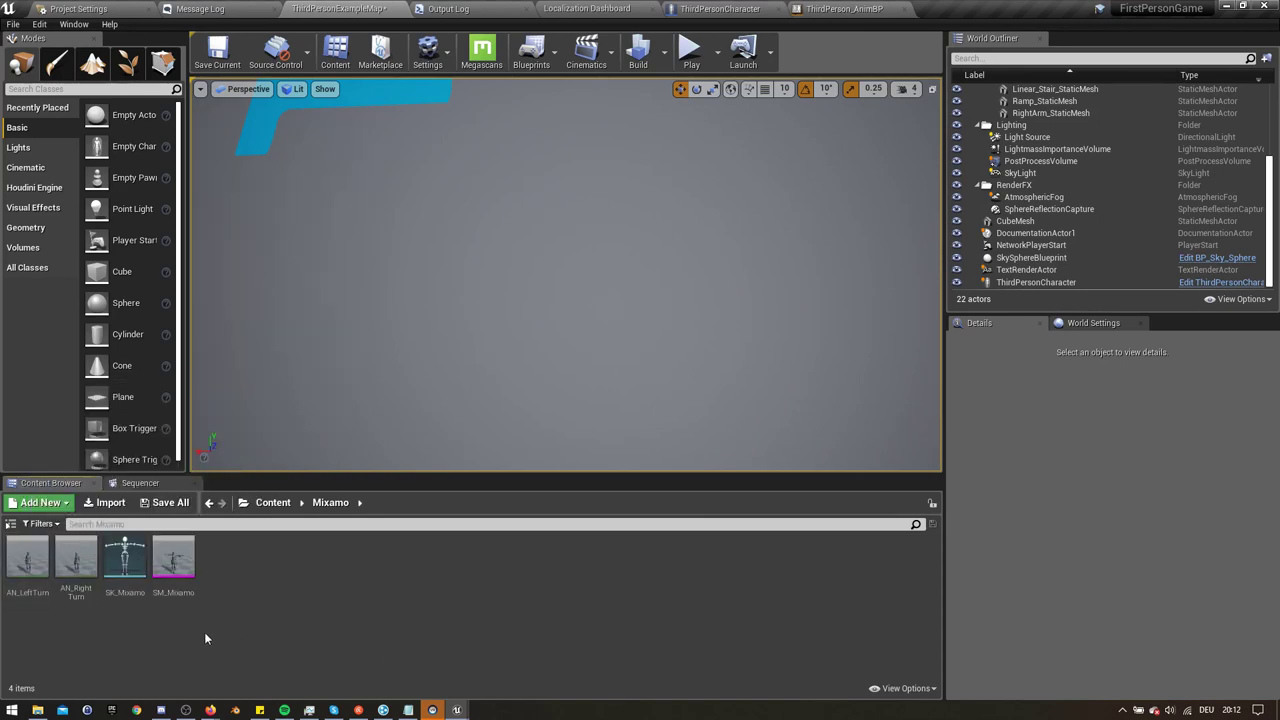
# Step: Open the SK_Mixamo skeleton and rotate its arm and leg bones to match the A-pose of UE4_Mannequin_Skeleton
pyautogui.doubleClick(125, 558)
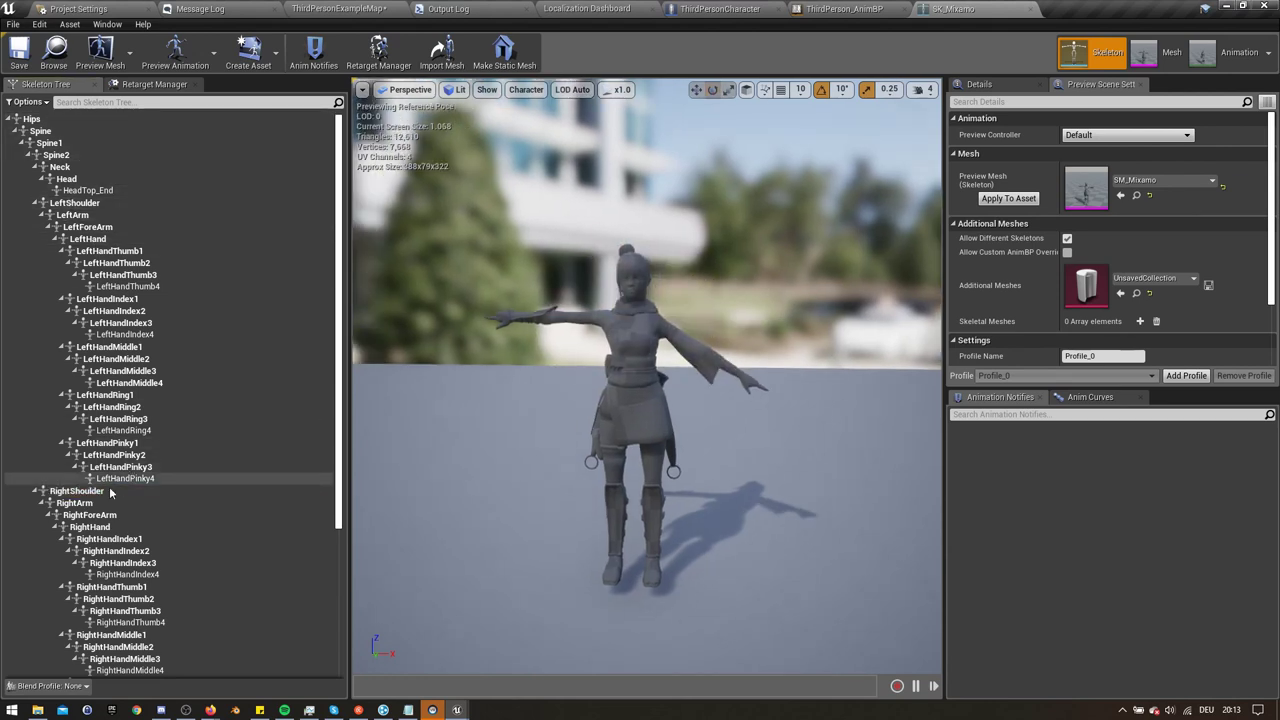
pyautogui.click(76, 491)
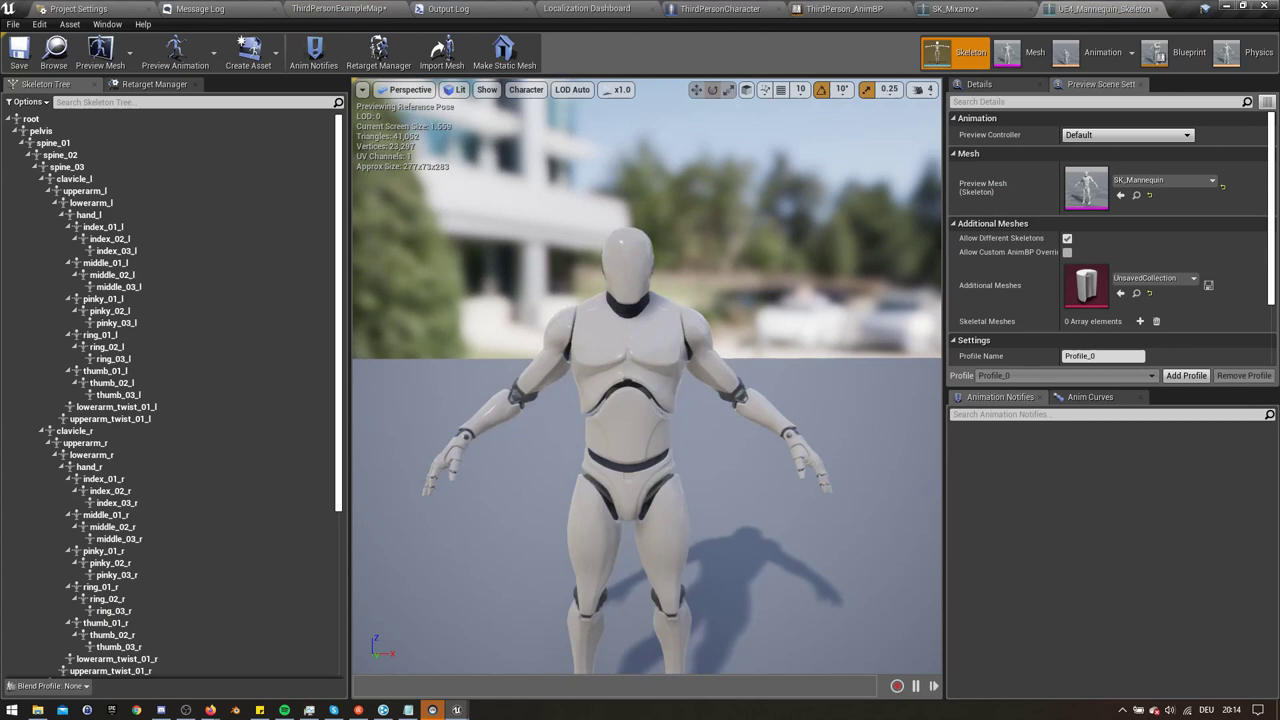
pyautogui.moveTo(633, 521); pyautogui.dragTo(608, 660, button='middle')
pyautogui.moveTo(632, 525); pyautogui.dragTo(628, 500)
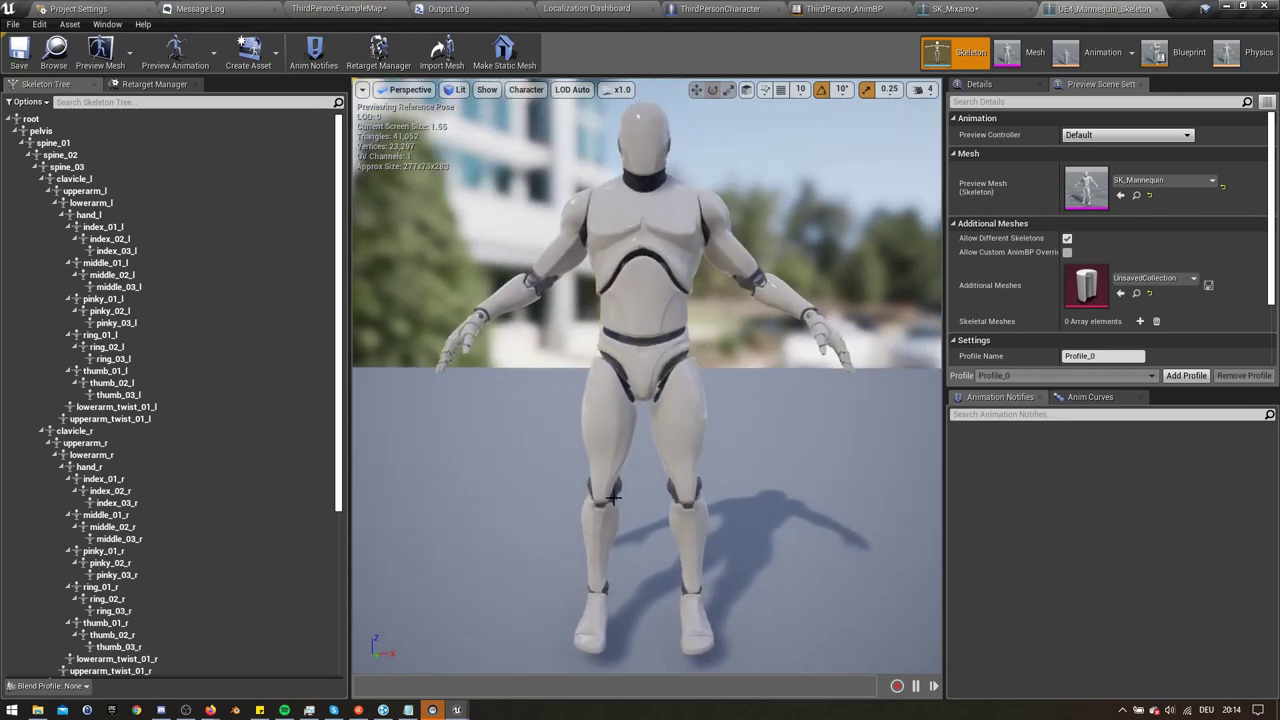
pyautogui.click(985, 9)
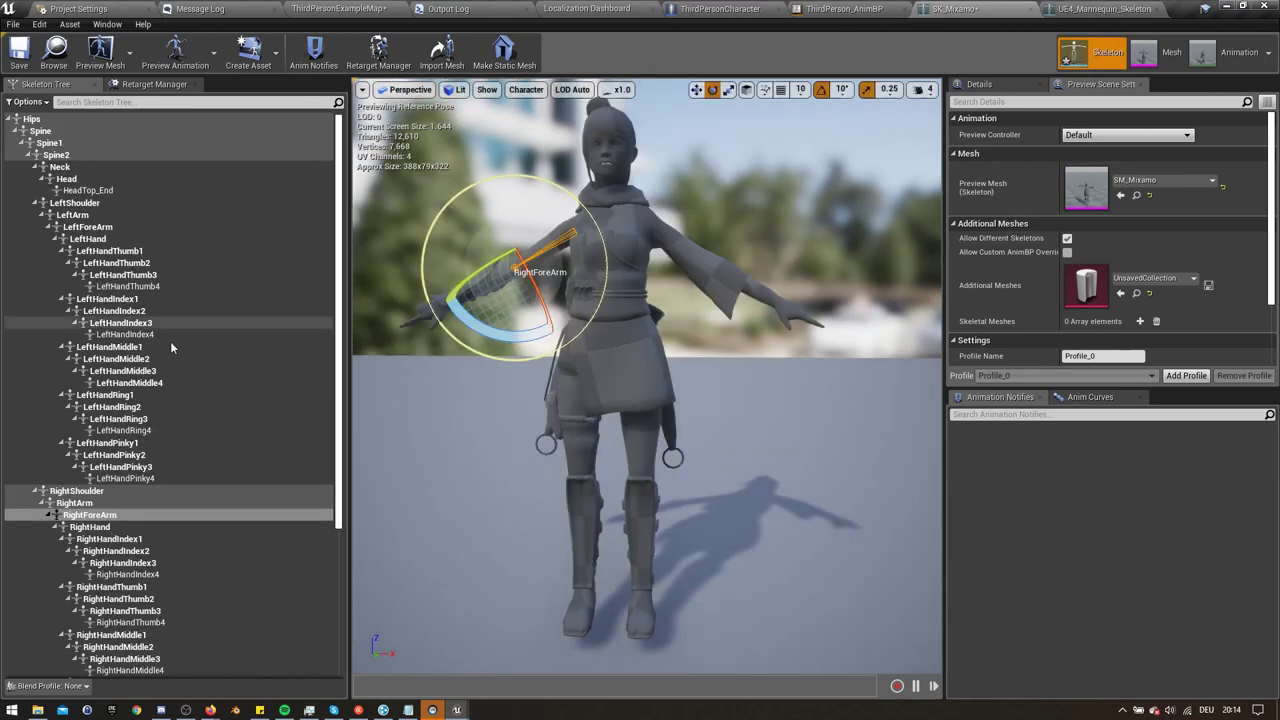
pyautogui.click(80, 503)
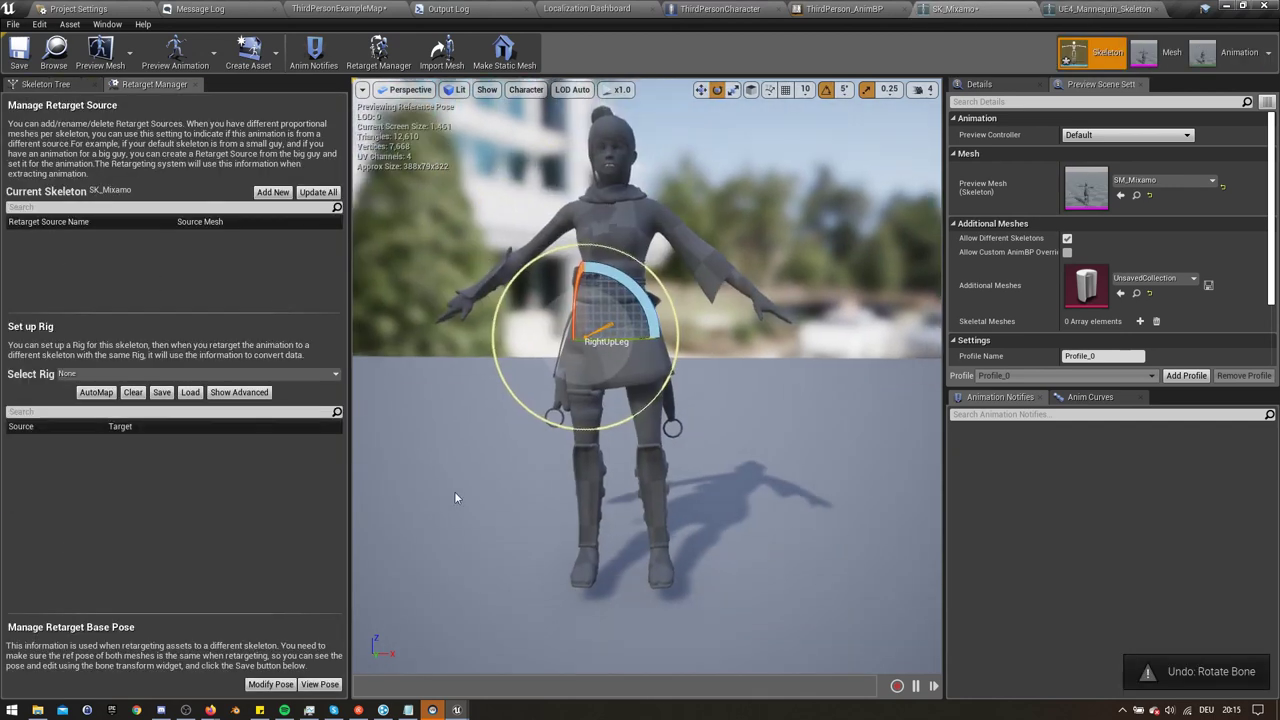
# Step: Store the current pose as the retarget base pose of SK_Mixamo
pyautogui.moveTo(556, 545); pyautogui.dragTo(549, 544)
pyautogui.click(275, 684)
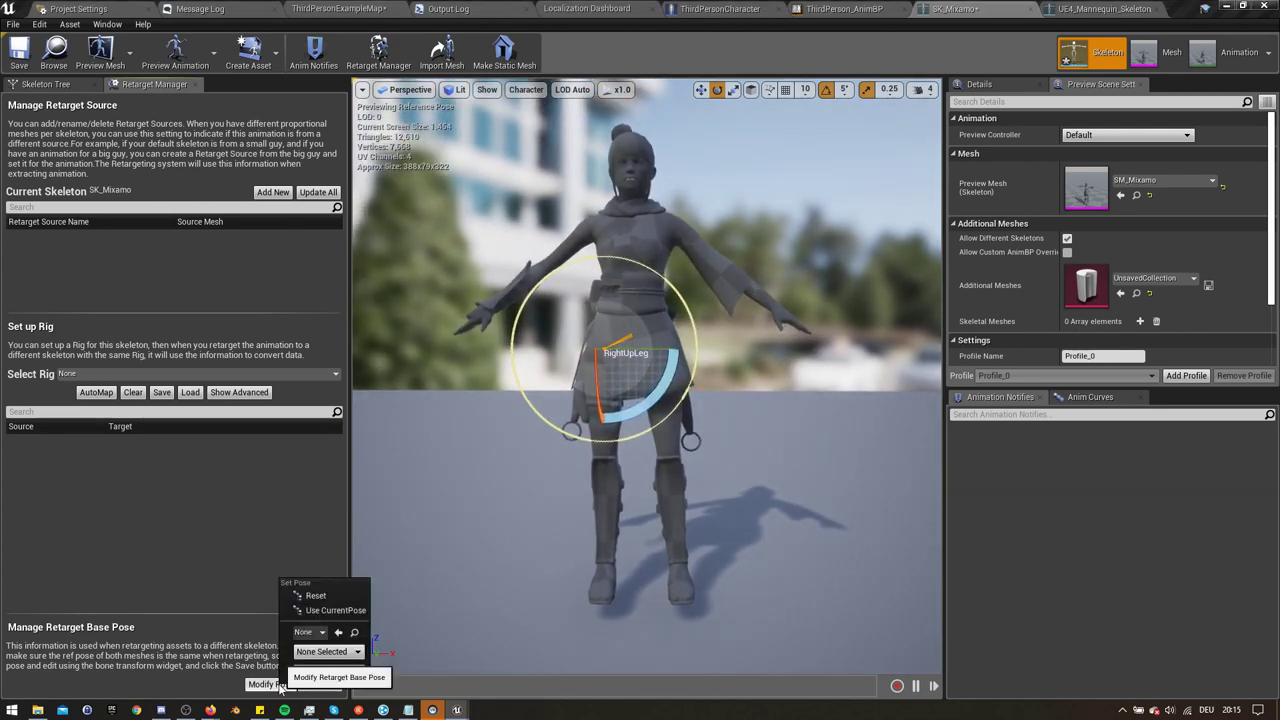
pyautogui.click(351, 607)
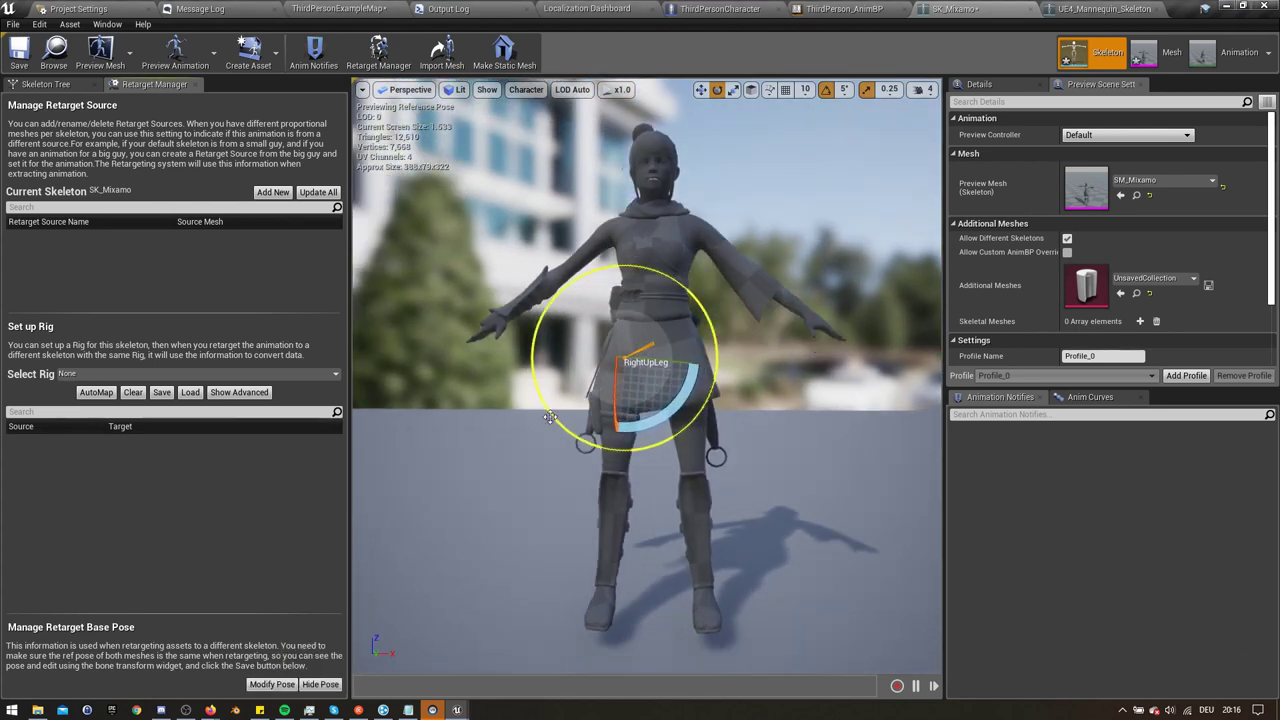
# Step: Assign the Humanoid rig to SK_Mixamo and load the MixamoBoneMapping asset to fill in its bone targets
pyautogui.click(112, 374)
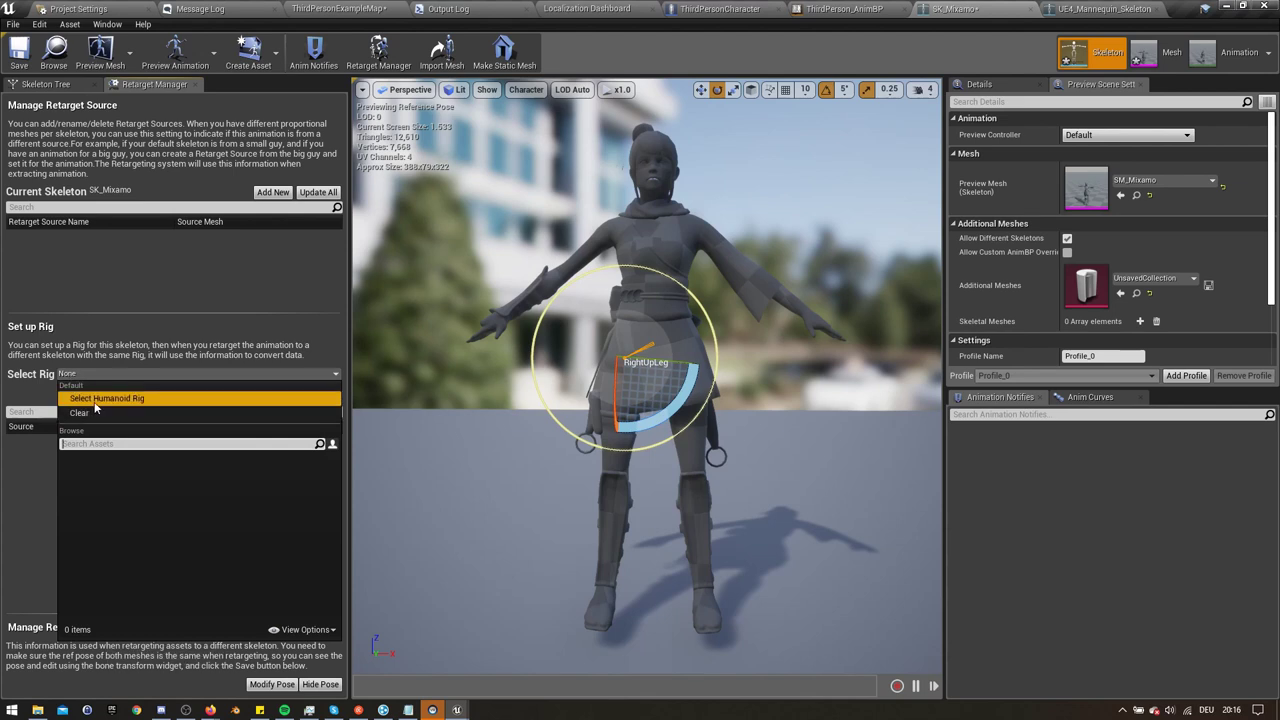
pyautogui.click(100, 400)
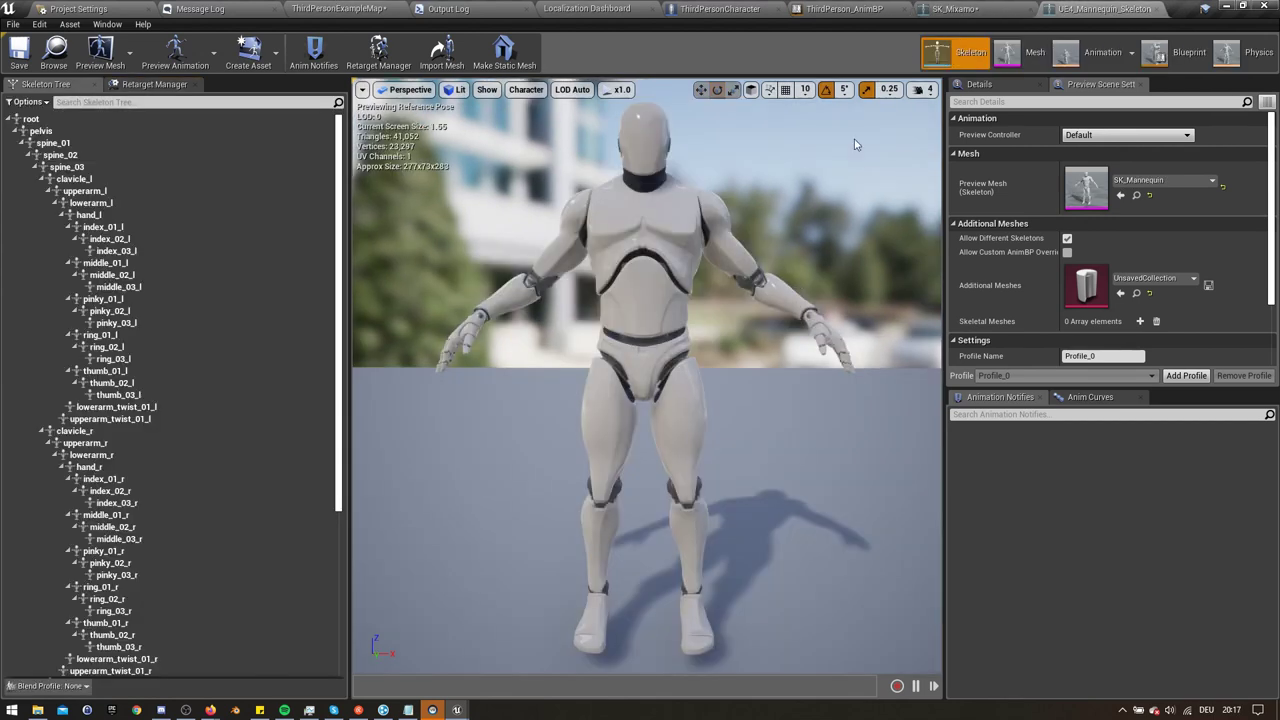
pyautogui.click(935, 7)
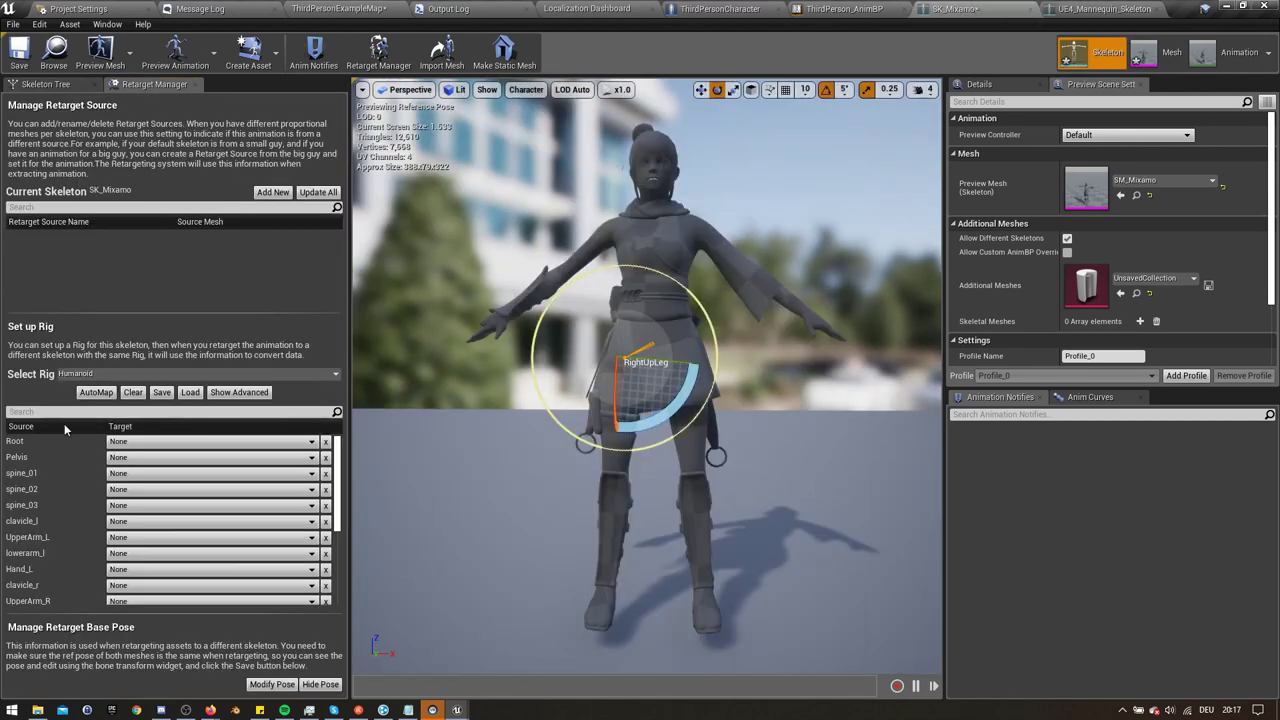
pyautogui.click(190, 392)
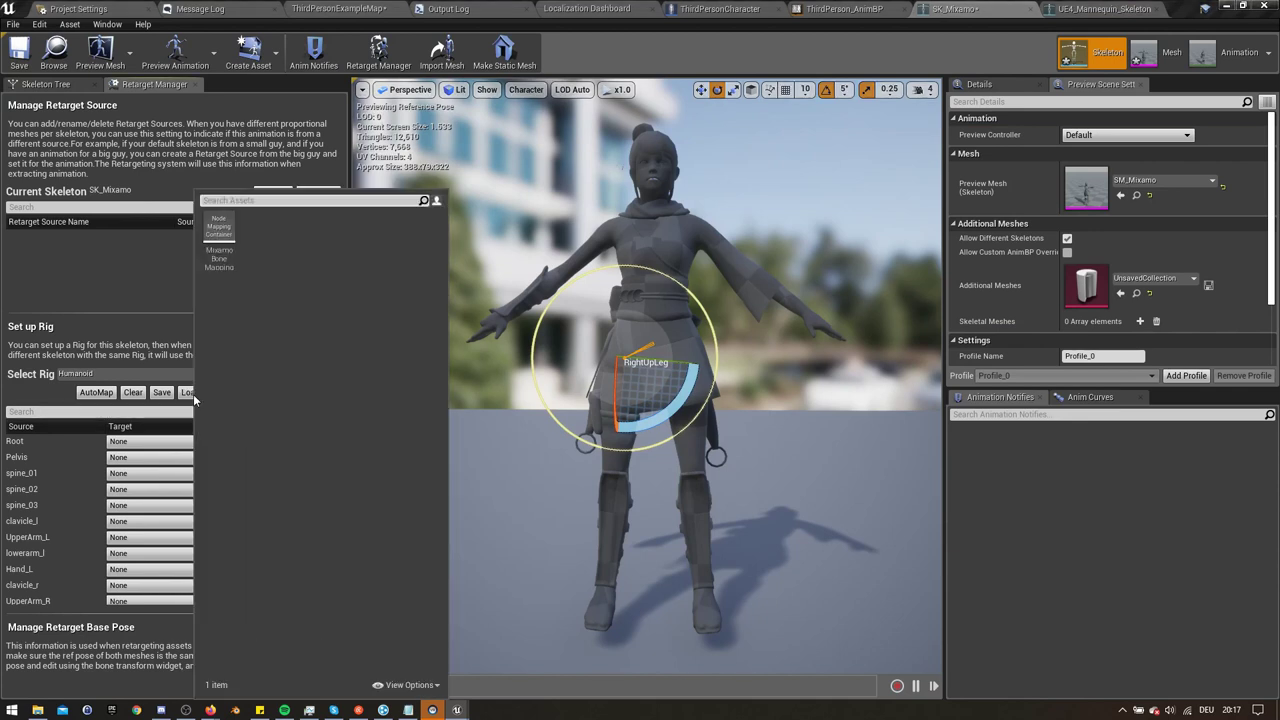
pyautogui.click(220, 240)
pyautogui.scroll(-2, 157, 521)
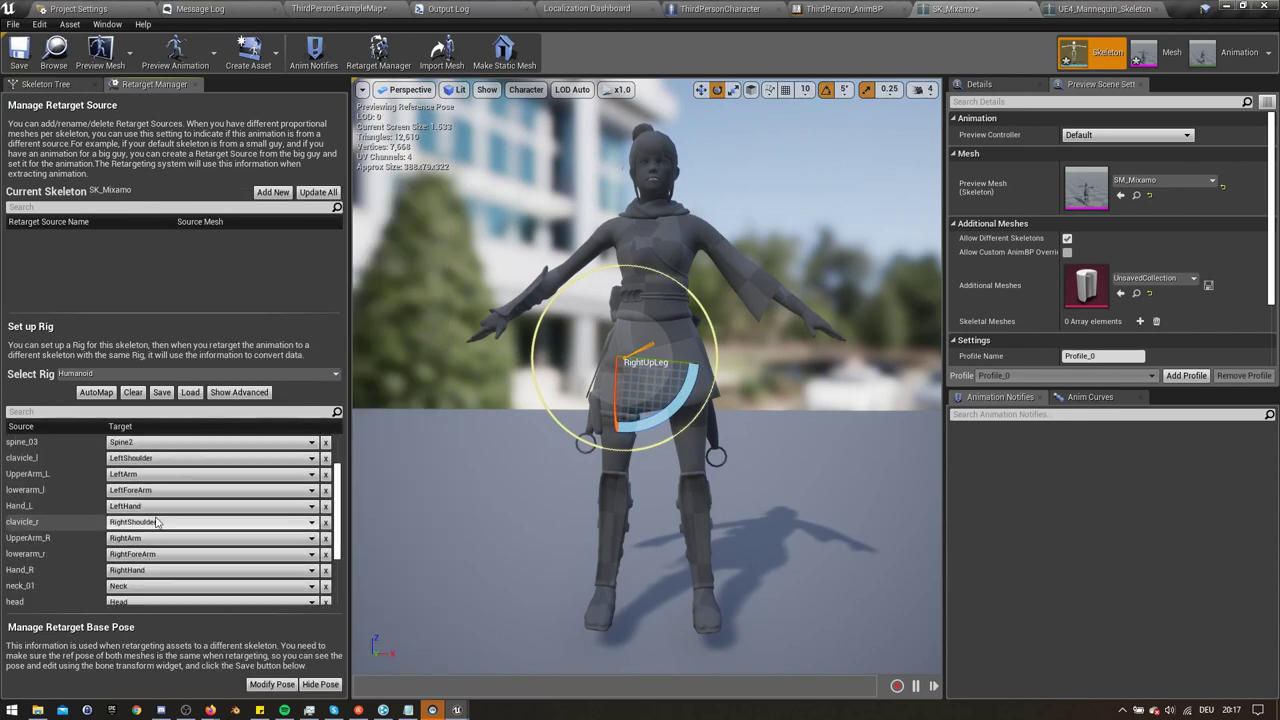
pyautogui.scroll(-2, 157, 521)
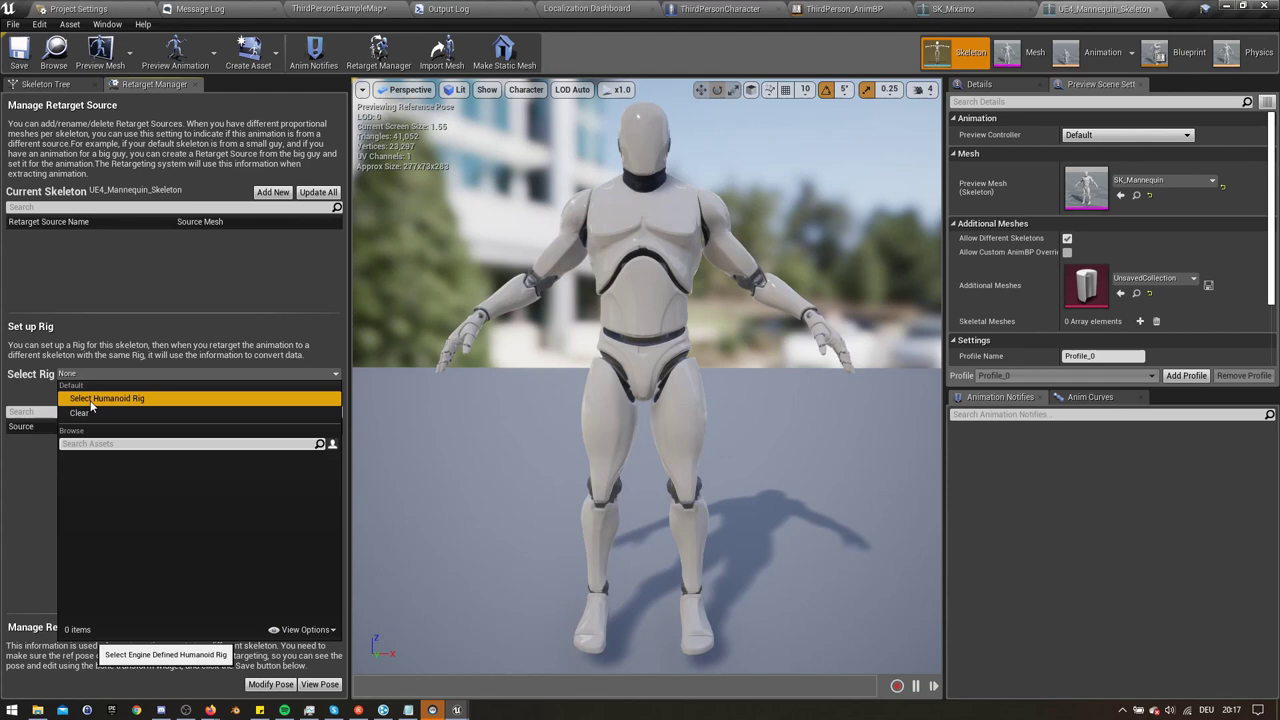
# Step: Assign the Humanoid rig to UE4_Mannequin_Skeleton in its retarget settings
pyautogui.click(22, 298)
pyautogui.click(76, 374)
pyautogui.click(112, 397)
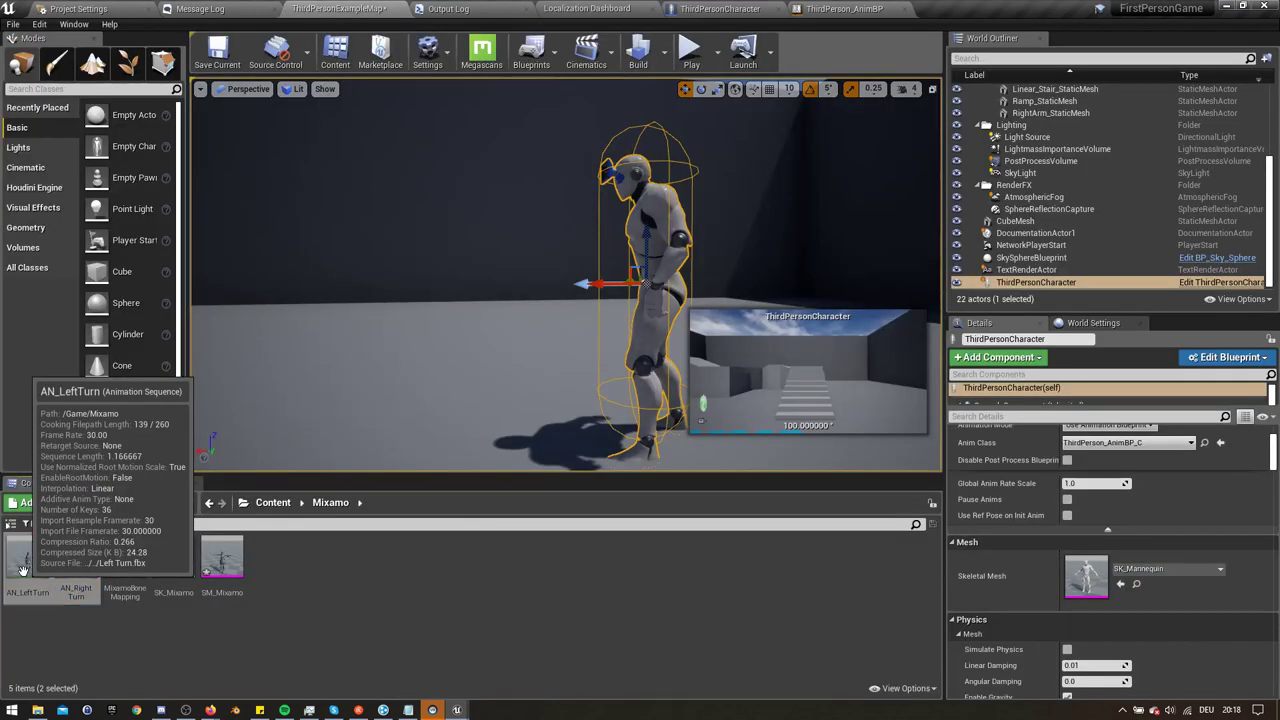
# Step: Duplicate and retarget AN_LeftTurn and AN_RightTurn to UE4_Mannequin_Skeleton, saving the copies in /Game/Mannequin/Animations
pyautogui.rightClick(22, 568)
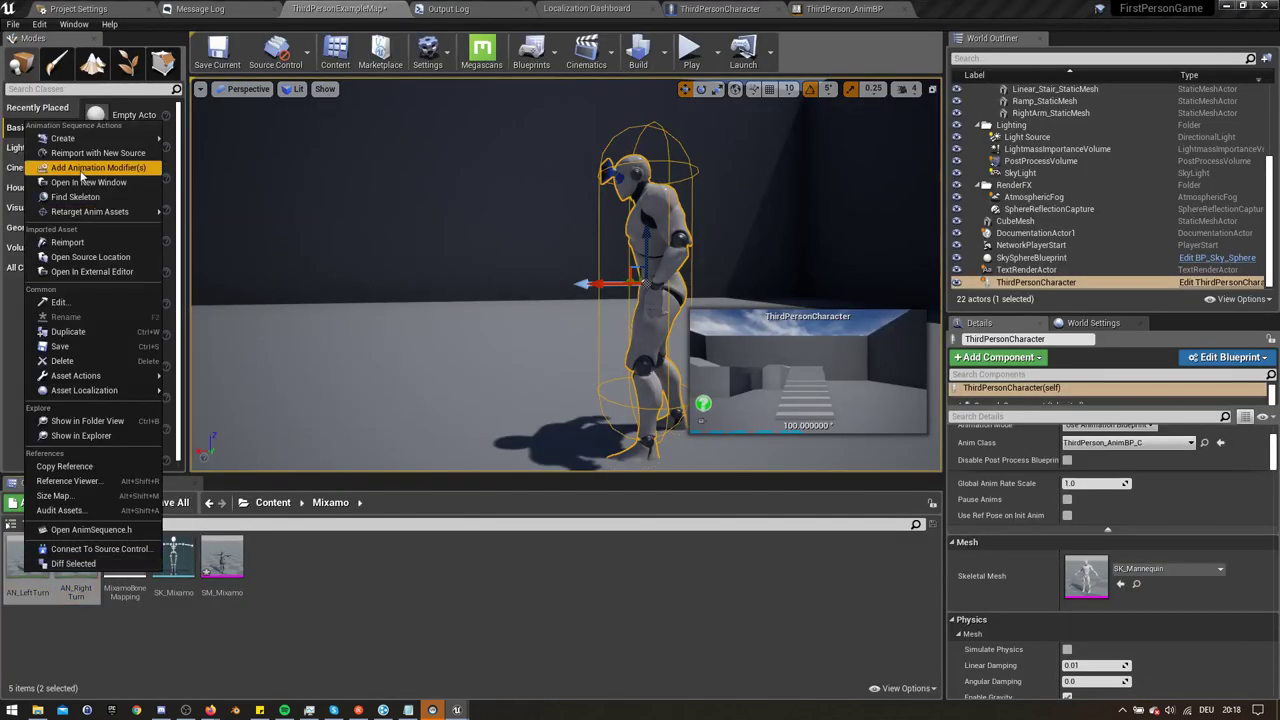
pyautogui.moveTo(86, 214)
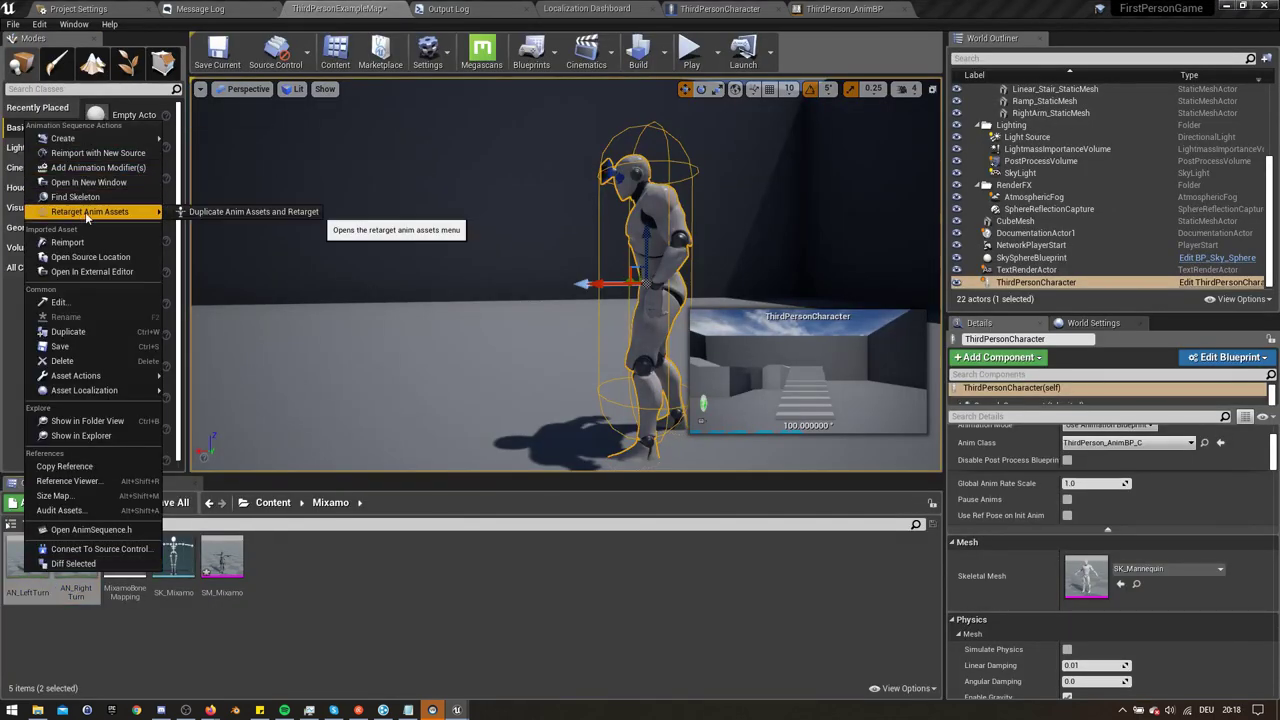
pyautogui.click(214, 212)
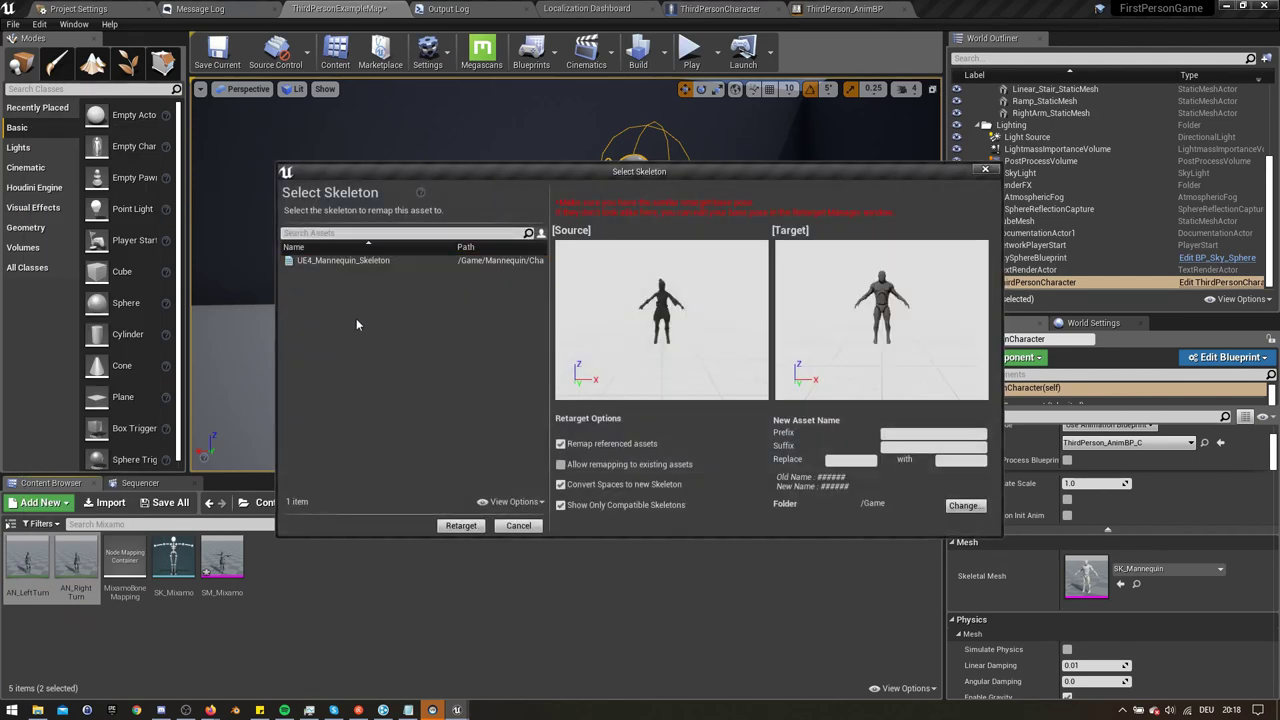
pyautogui.click(345, 260)
pyautogui.click(963, 505)
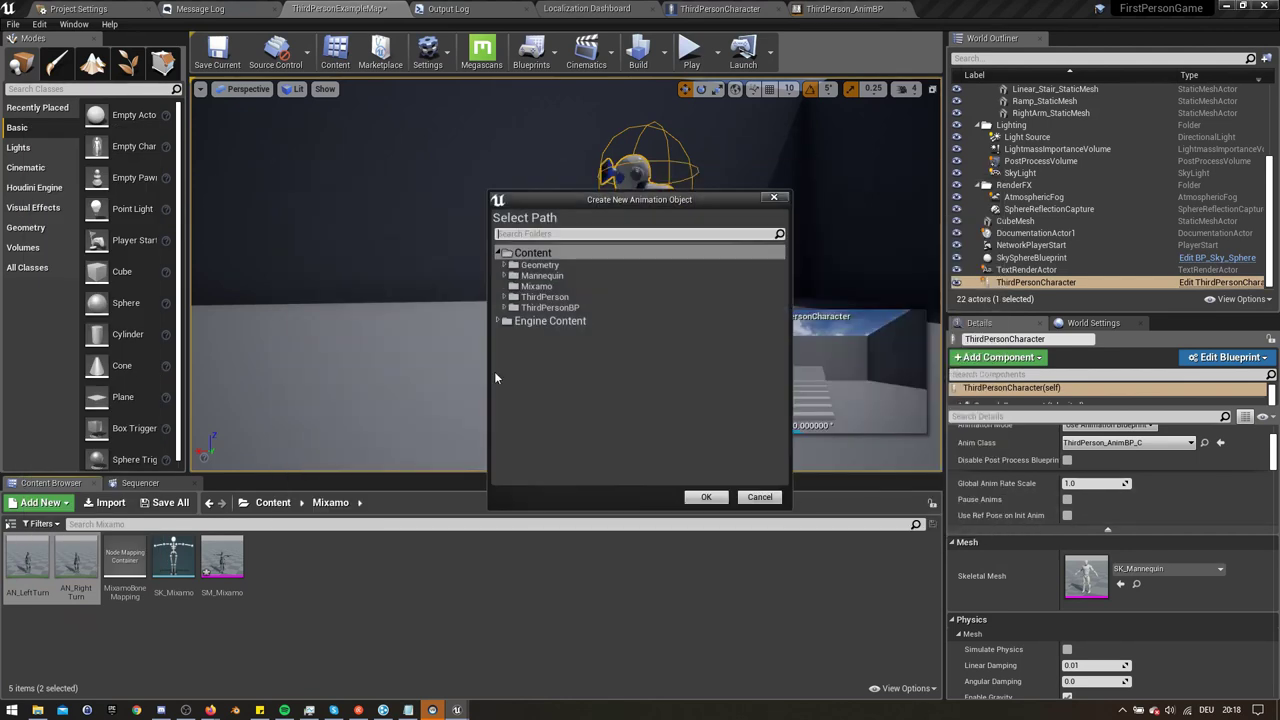
pyautogui.click(548, 286)
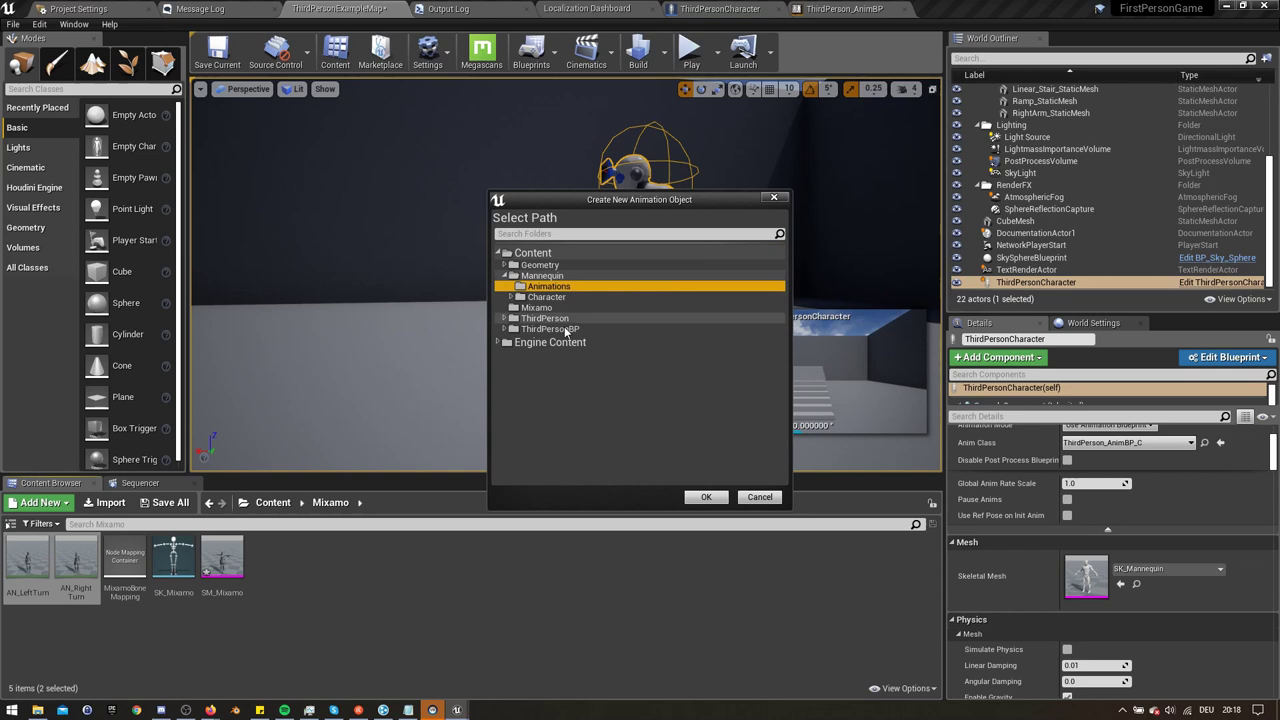
pyautogui.click(706, 497)
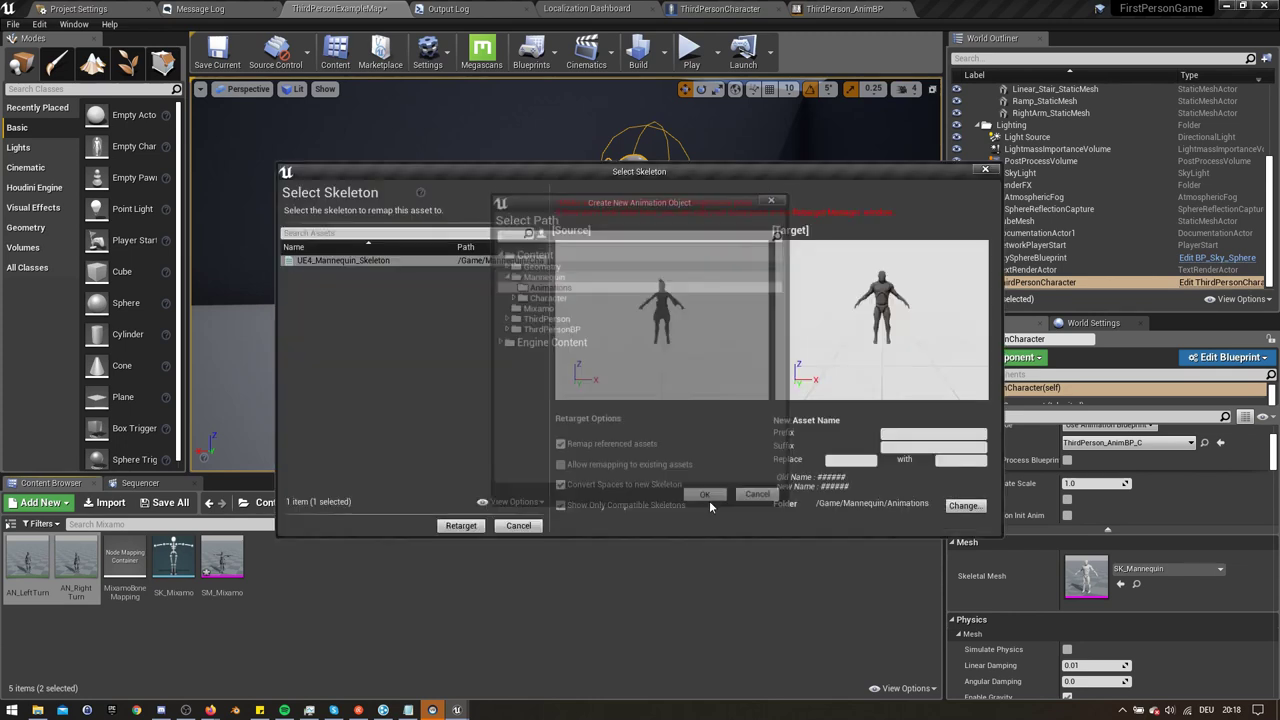
pyautogui.click(461, 526)
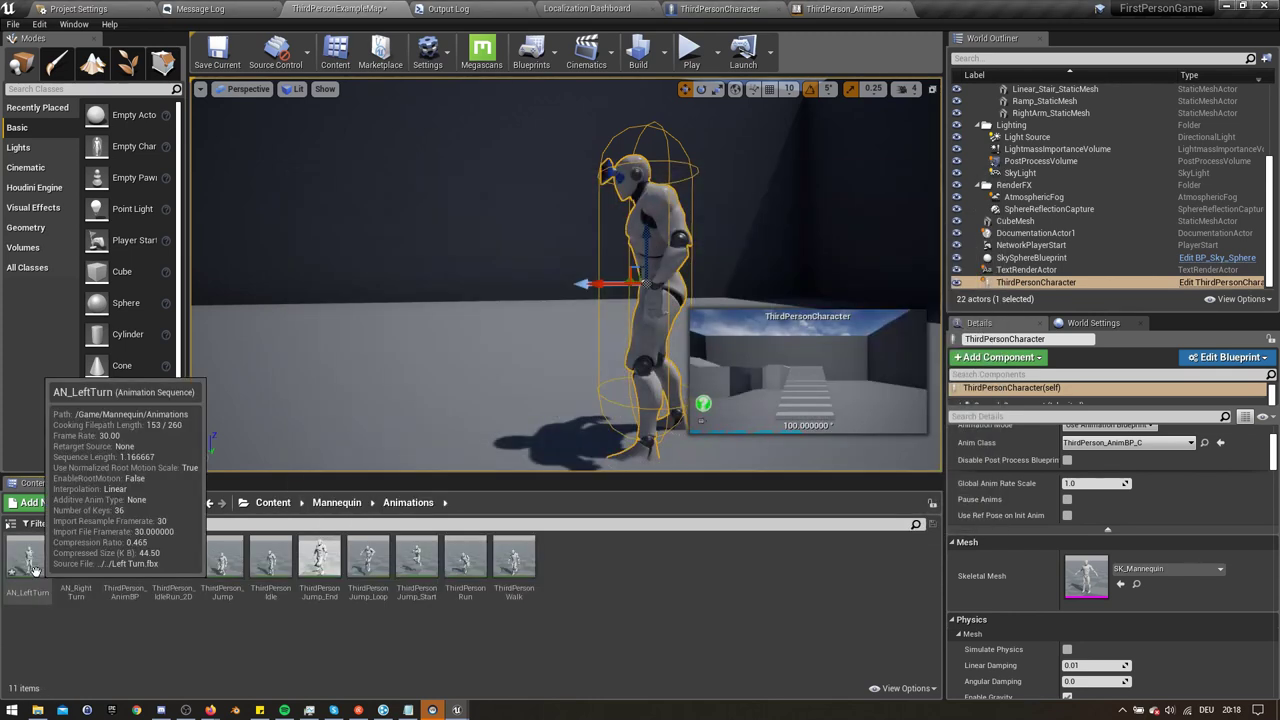
# Step: Lower the pelvis bone in the retargeted AN_LeftTurn and AN_RightTurn animations to bring the feet to the ground, and key the offset
pyautogui.doubleClick(30, 560)
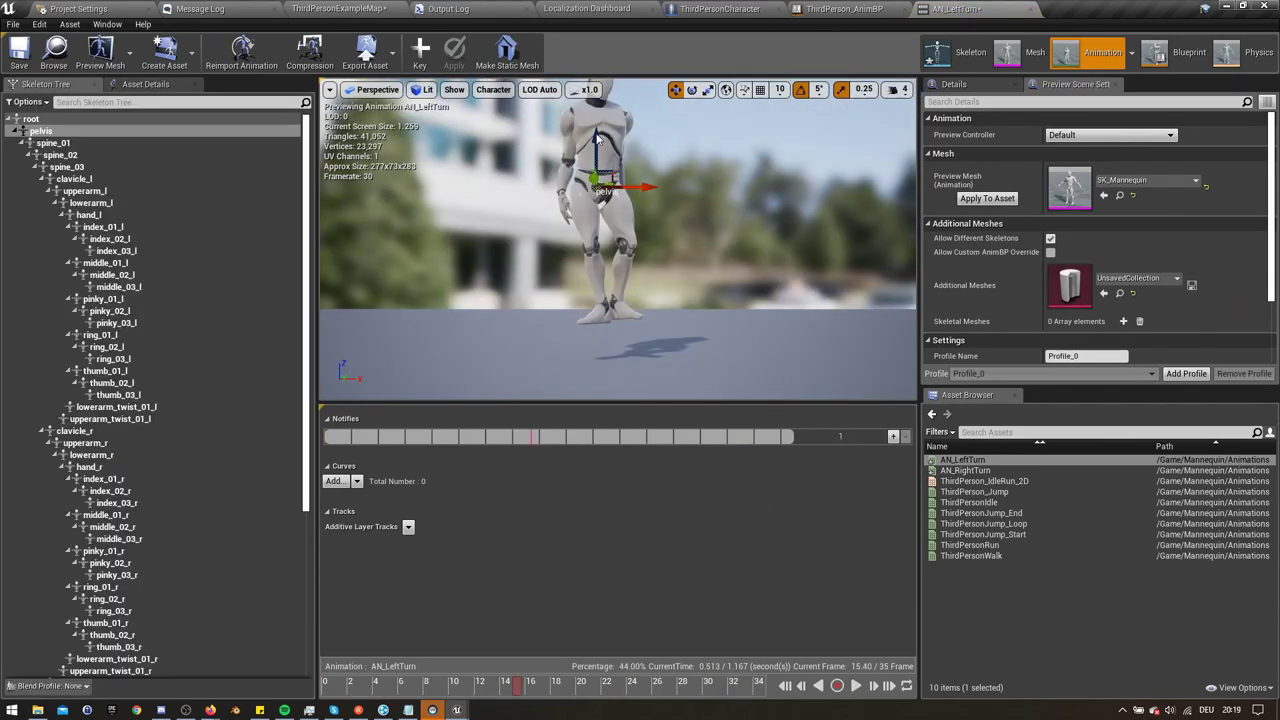
pyautogui.moveTo(596, 145); pyautogui.dragTo(597, 168)
pyautogui.doubleClick(985, 502)
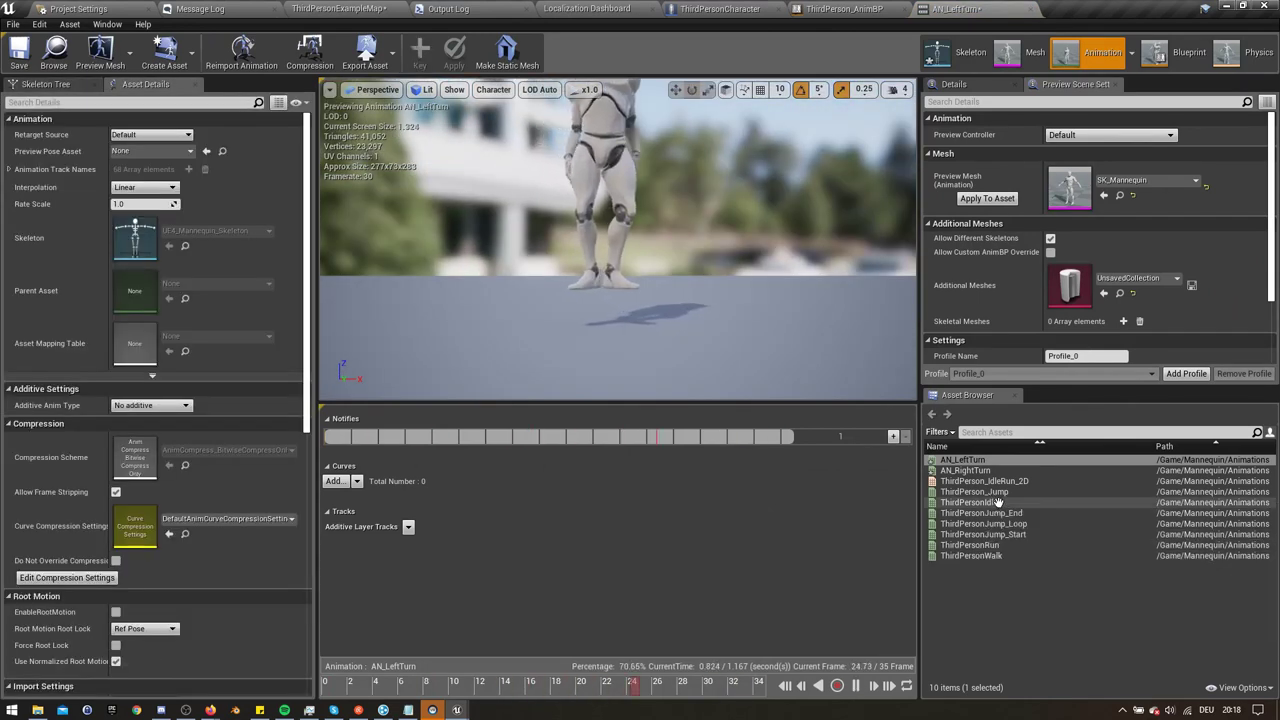
pyautogui.doubleClick(962, 460)
pyautogui.click(420, 47)
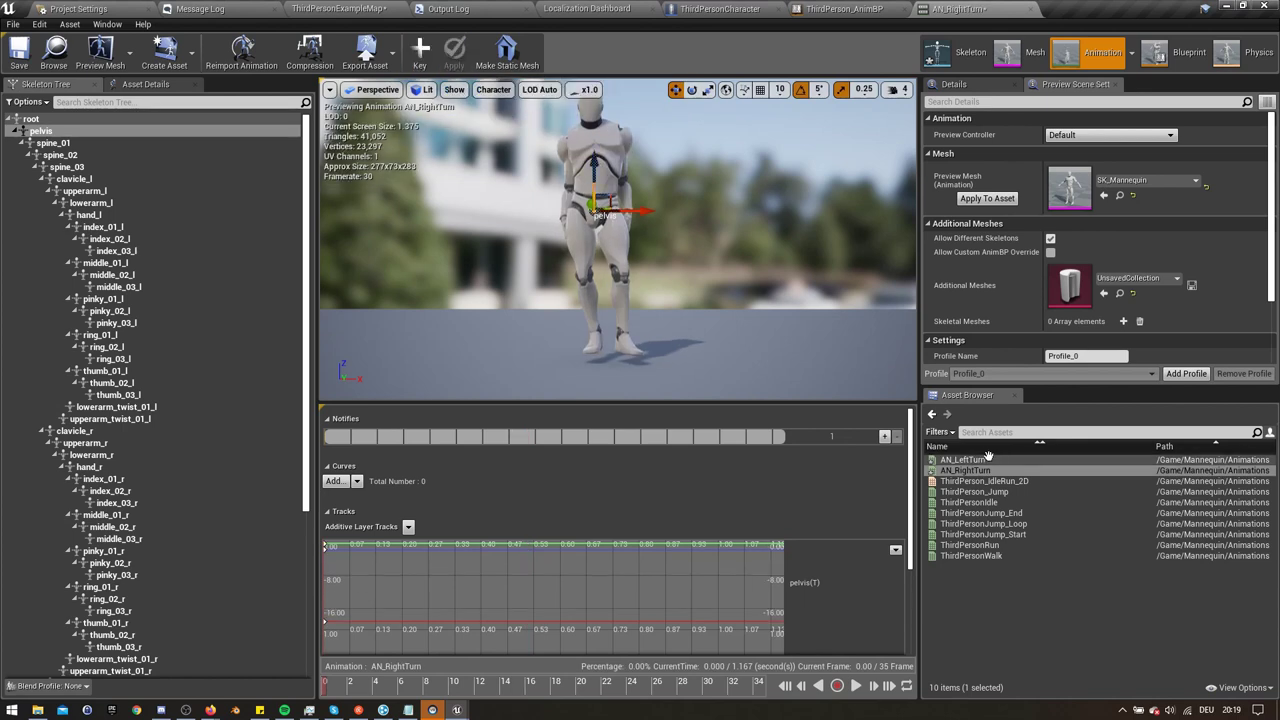
# Step: Open the Default state machine in the AnimGraph of ThirdPerson_AnimBP
pyautogui.click(870, 9)
pyautogui.moveTo(398, 197); pyautogui.dragTo(603, 197, button='right')
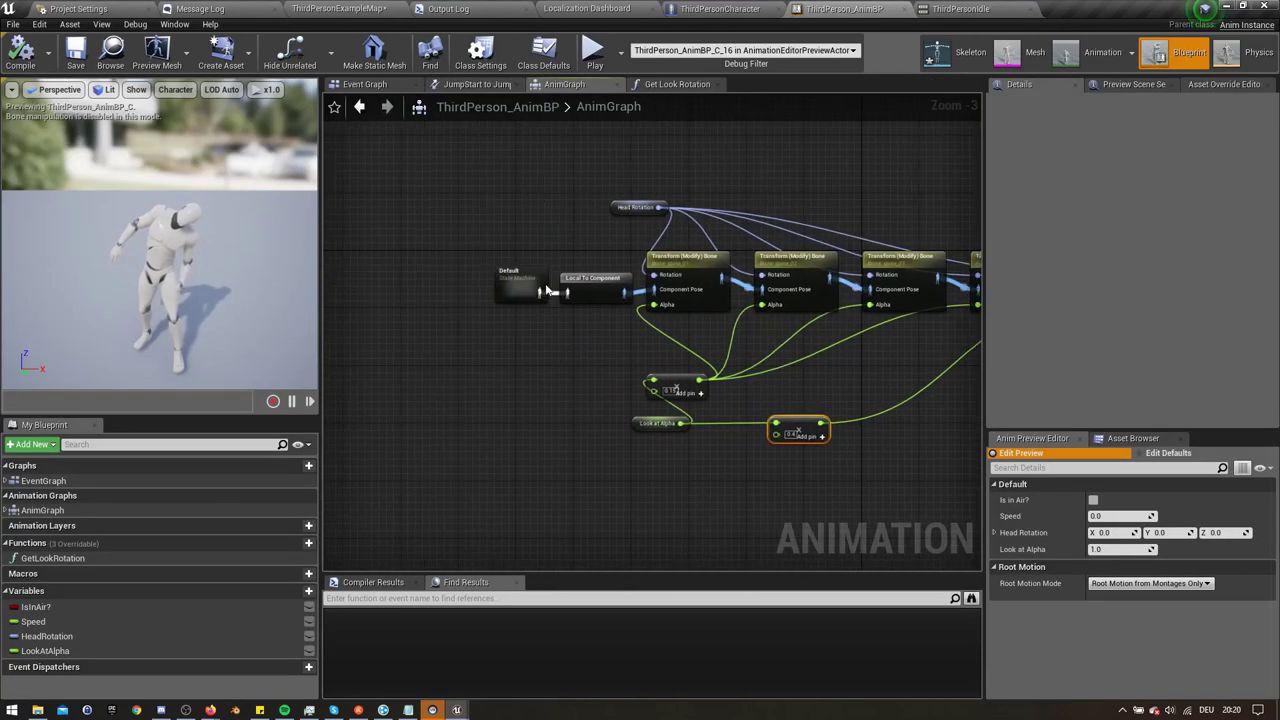
pyautogui.doubleClick(525, 280)
pyautogui.moveTo(400, 329); pyautogui.dragTo(524, 148, button='right')
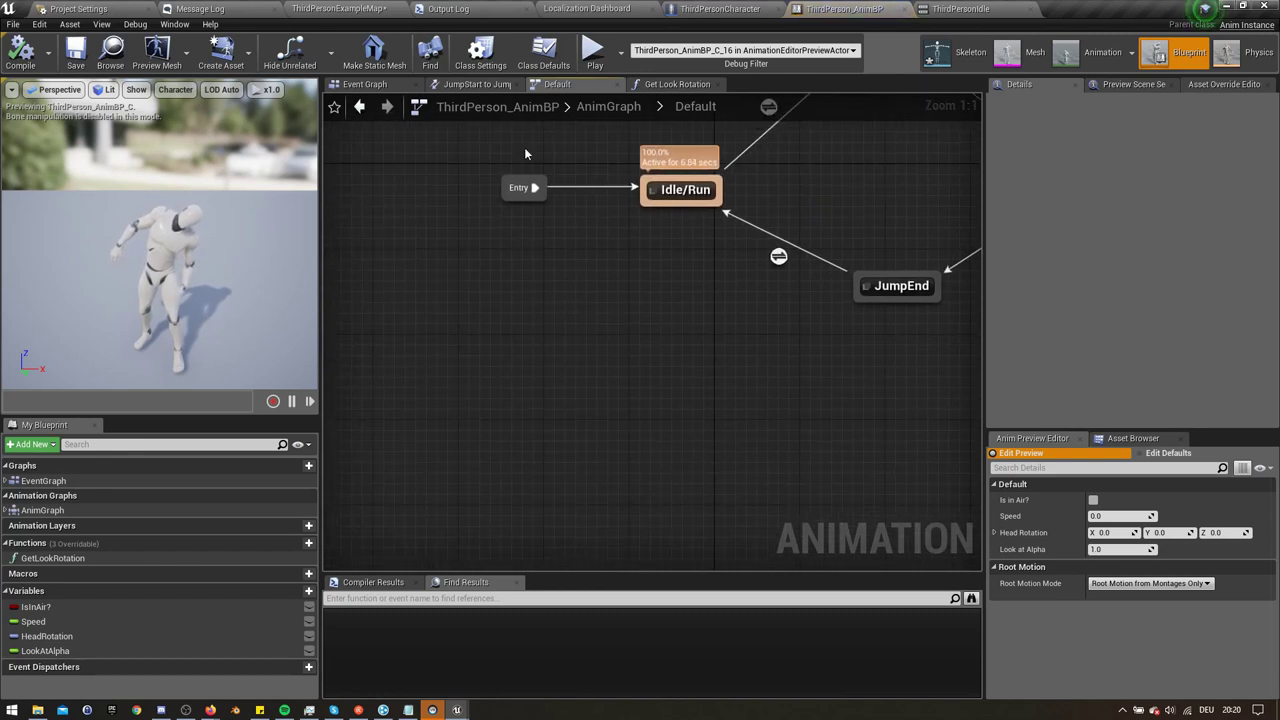
# Step: Add a state named TurnRight below the Idle/Run state
pyautogui.rightClick(624, 297)
pyautogui.click(655, 345)
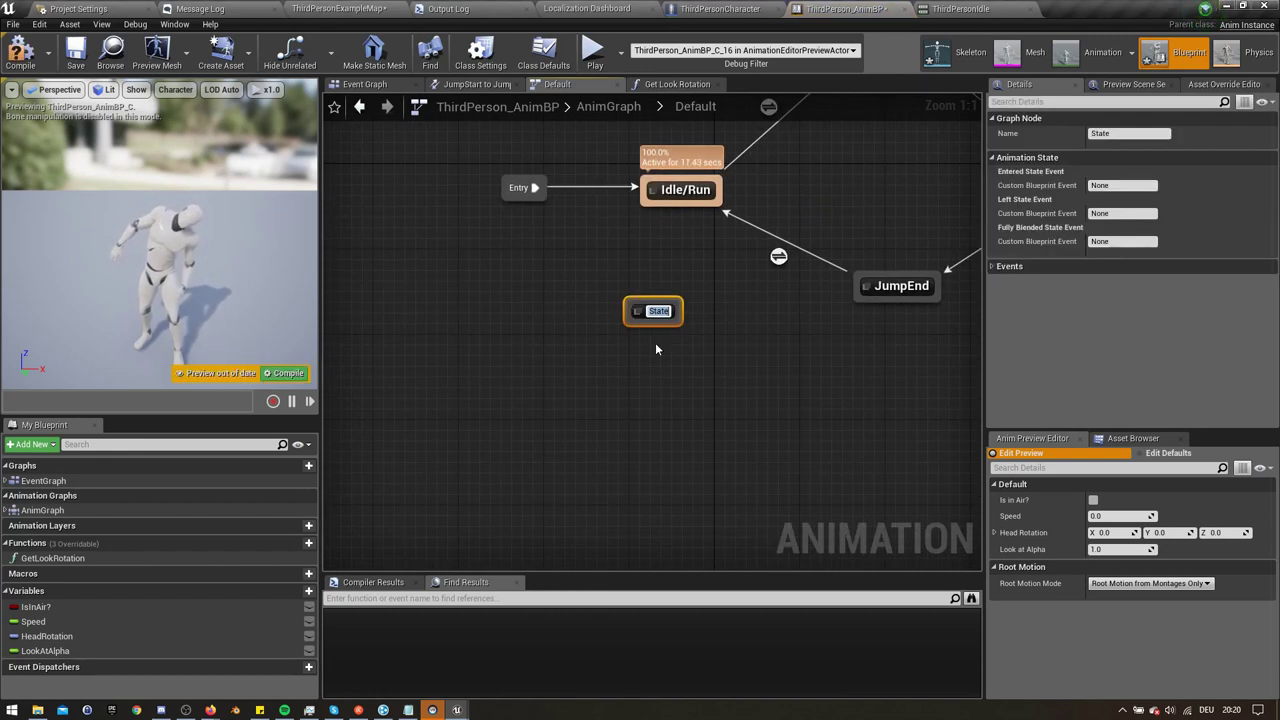
pyautogui.write('TurnR')
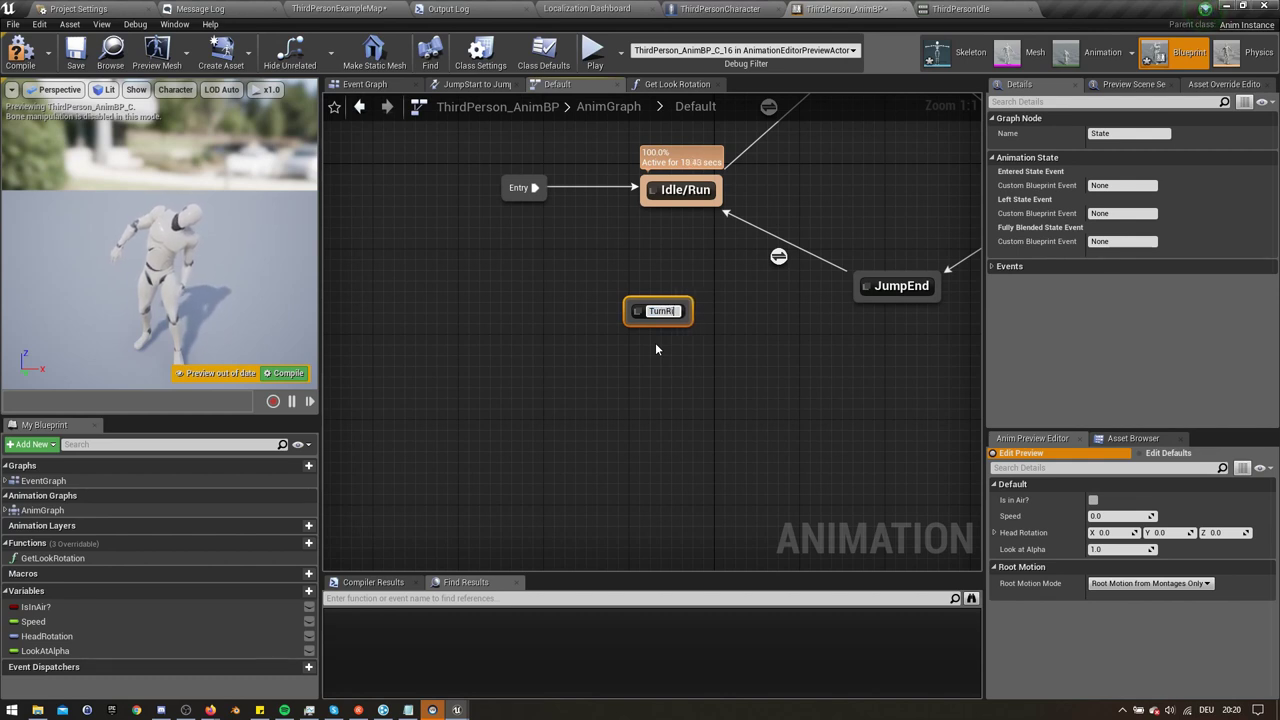
pyautogui.write('ight')
pyautogui.press('Return')
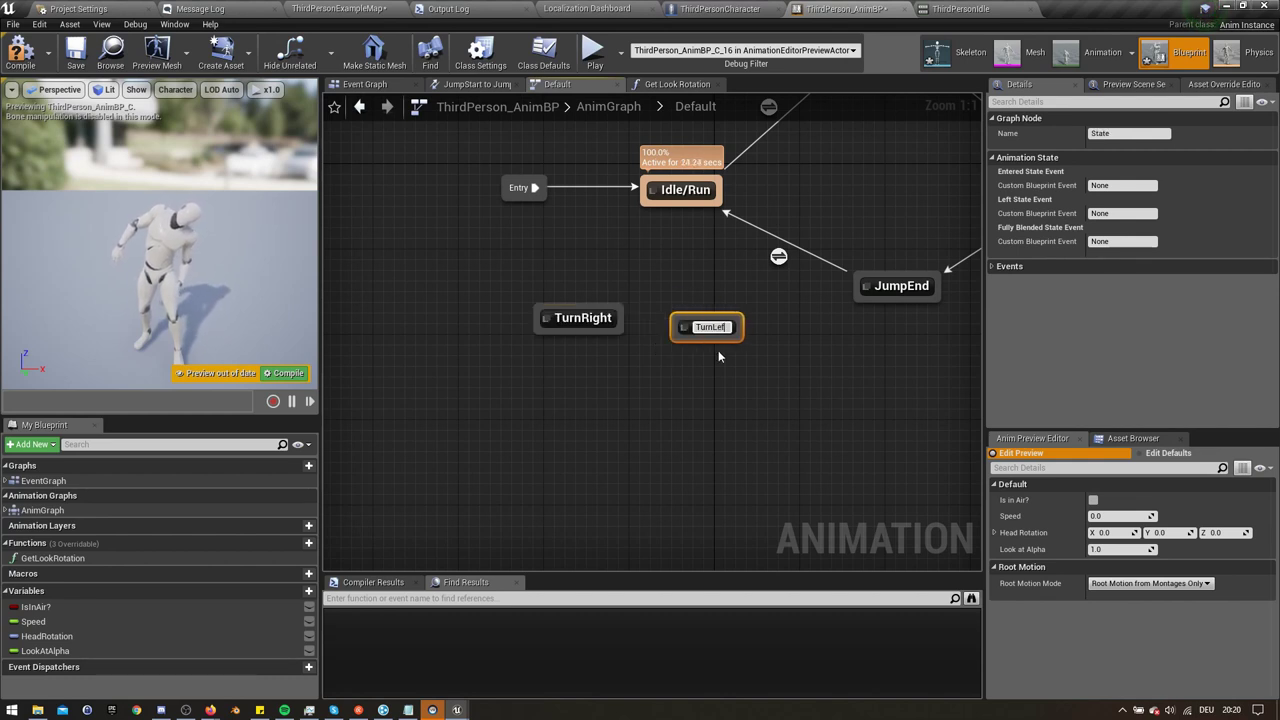
# Step: Name the new state TurnLeft and link TurnLeft and TurnRight with Idle/Run through transitions in both directions
pyautogui.press('Return')
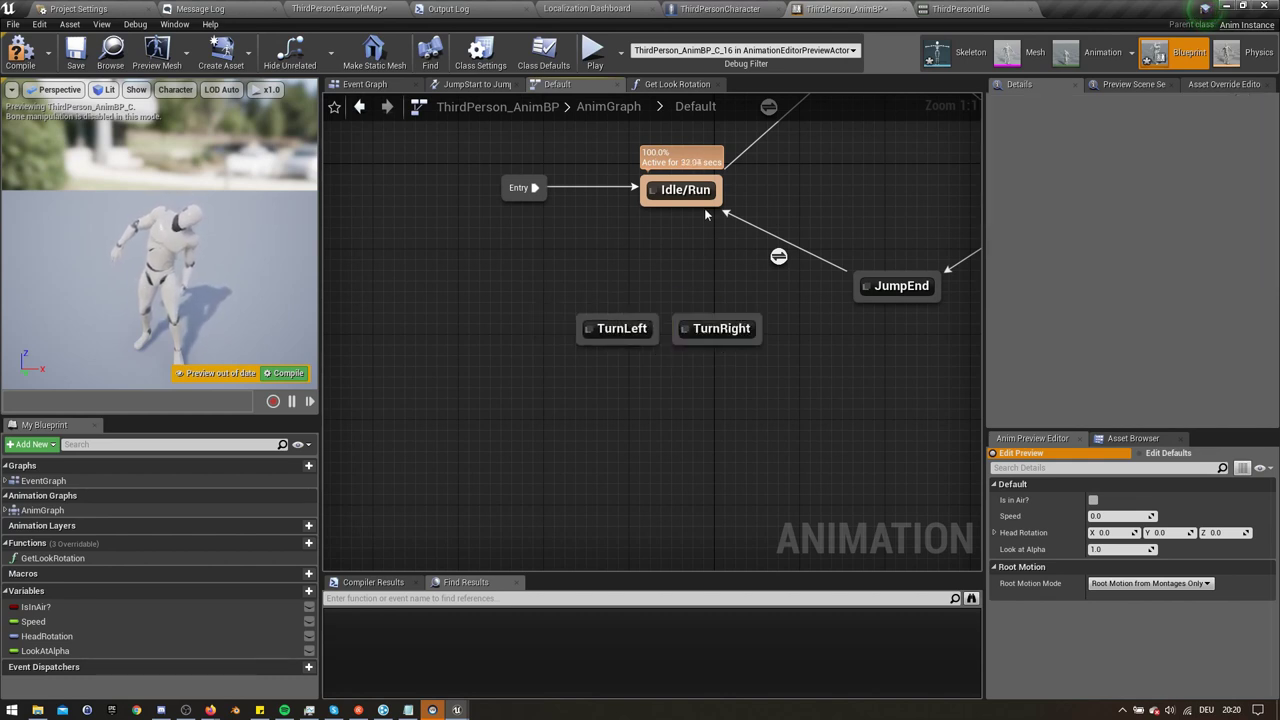
pyautogui.moveTo(704, 208)
pyautogui.mouseDown()
pyautogui.moveTo(716, 328)
pyautogui.moveTo(687, 260)
pyautogui.moveTo(686, 200)
pyautogui.mouseUp()
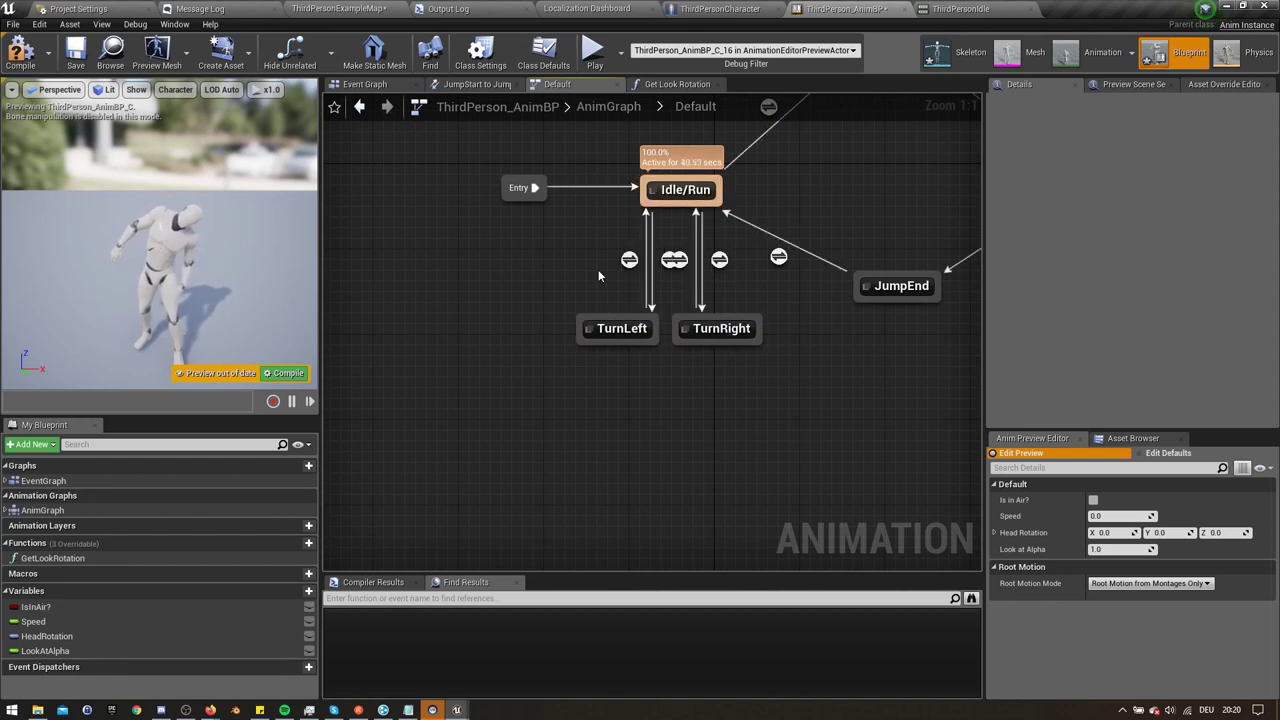
# Step: In the TurnRight state, add a Play AN_RightTurn node and connect it to the output animation pose
pyautogui.doubleClick(721, 328)
pyautogui.rightClick(462, 352)
pyautogui.write('turn l')
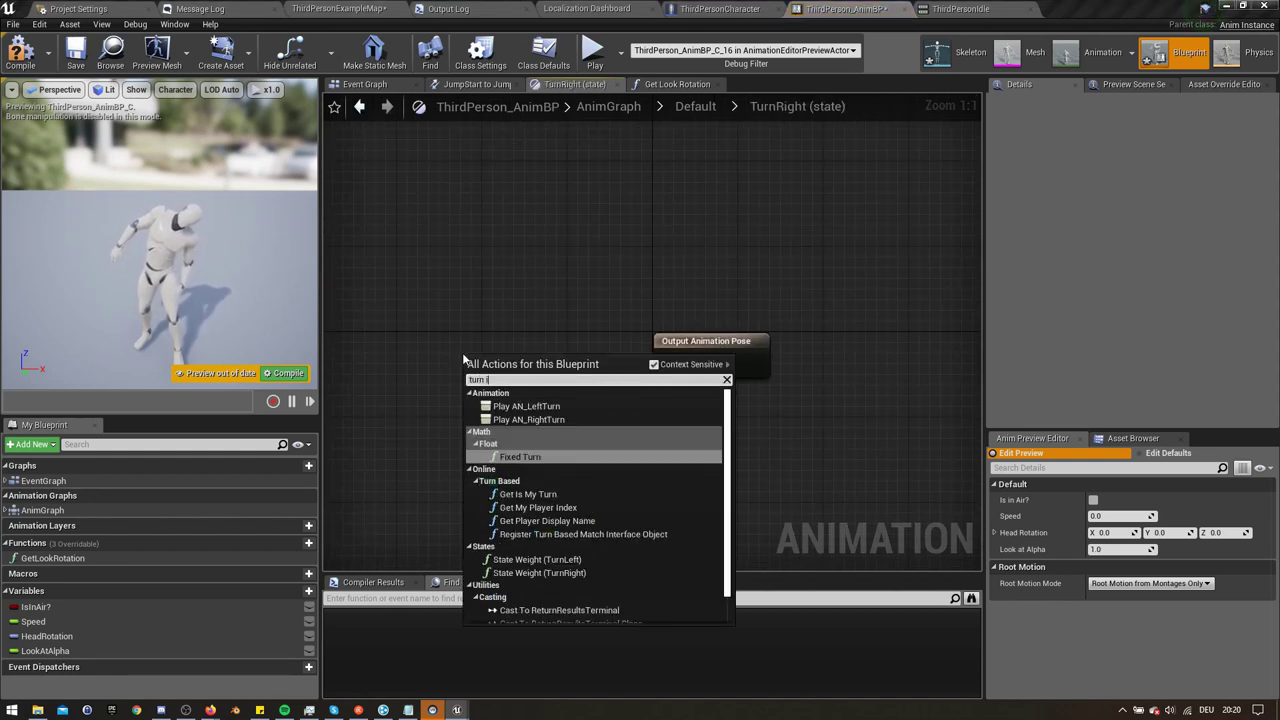
pyautogui.write('ight')
pyautogui.press('Return')
pyautogui.moveTo(511, 374); pyautogui.dragTo(551, 341)
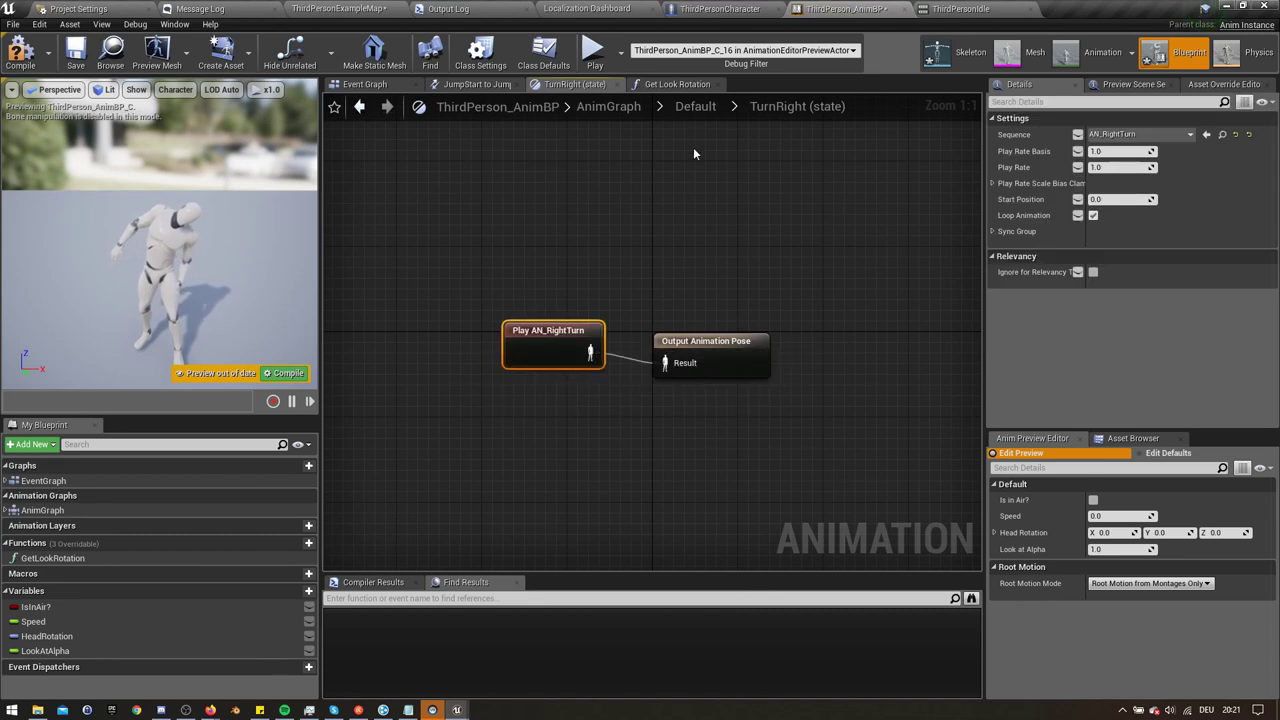
# Step: In the TurnLeft state, add a Play AN_LeftTurn node and connect it to the output animation pose
pyautogui.click(695, 107)
pyautogui.doubleClick(489, 483)
pyautogui.rightClick(455, 370)
pyautogui.write('turn l')
pyautogui.press('Return')
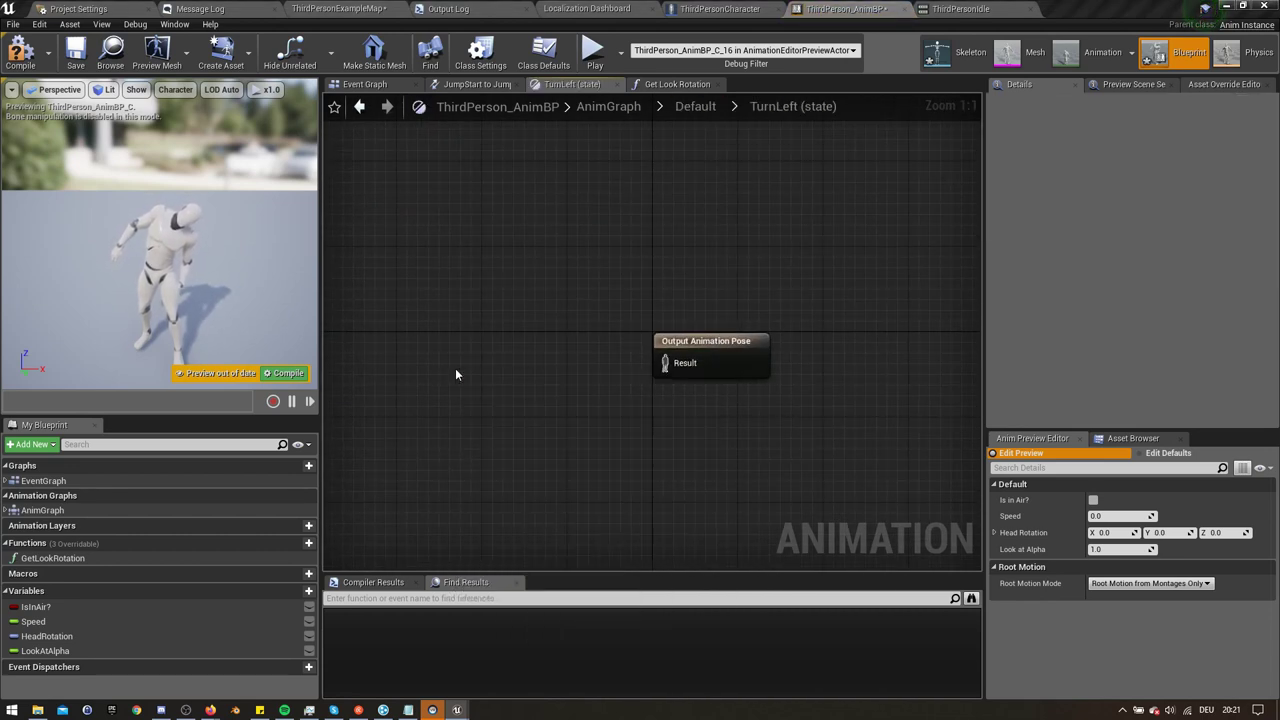
pyautogui.moveTo(556, 362); pyautogui.dragTo(665, 363)
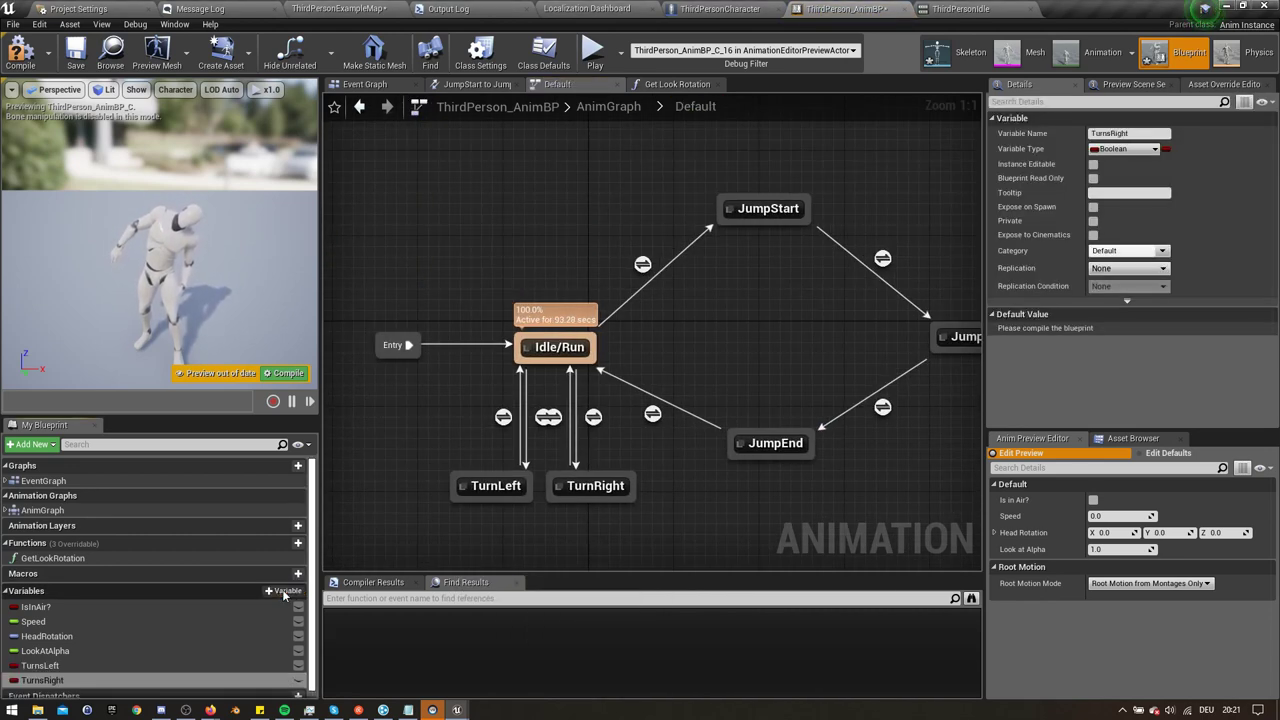
# Step: In the Idle/Run to TurnRight transition rule, use the TurnsRight boolean as the enter condition
pyautogui.moveTo(461, 485); pyautogui.dragTo(465, 364, button='right')
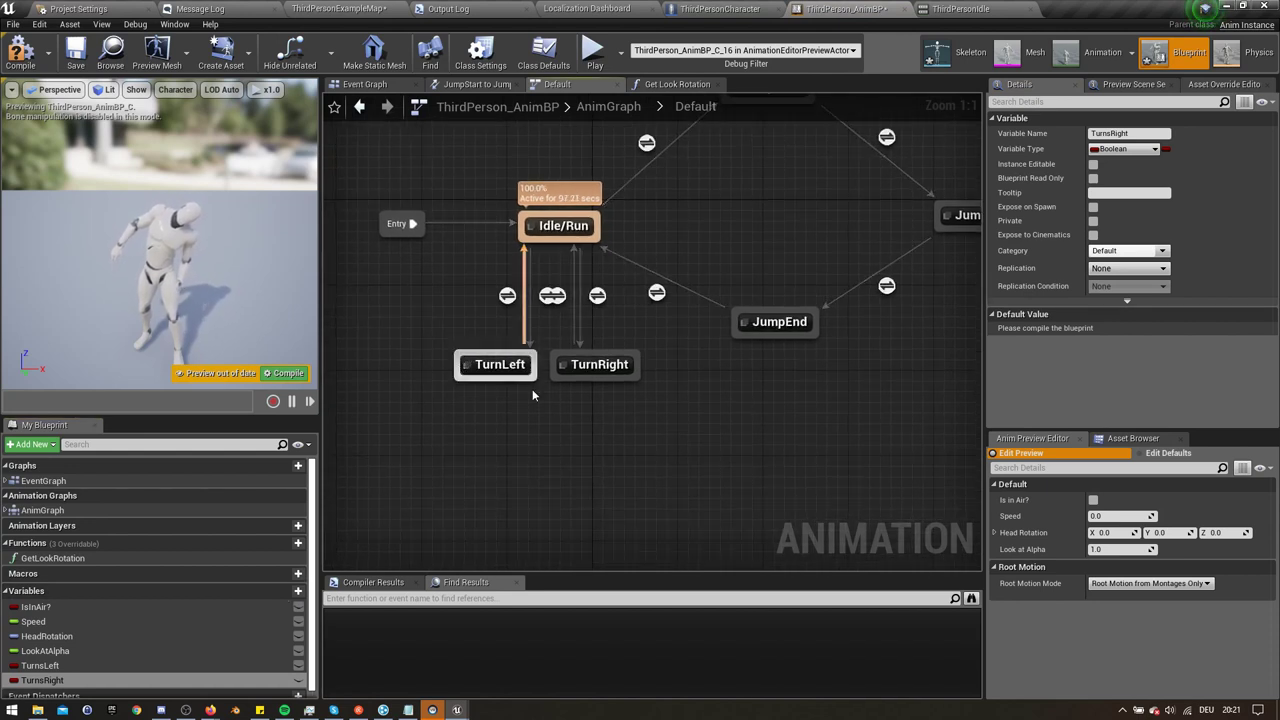
pyautogui.scroll(-1, 76, 682)
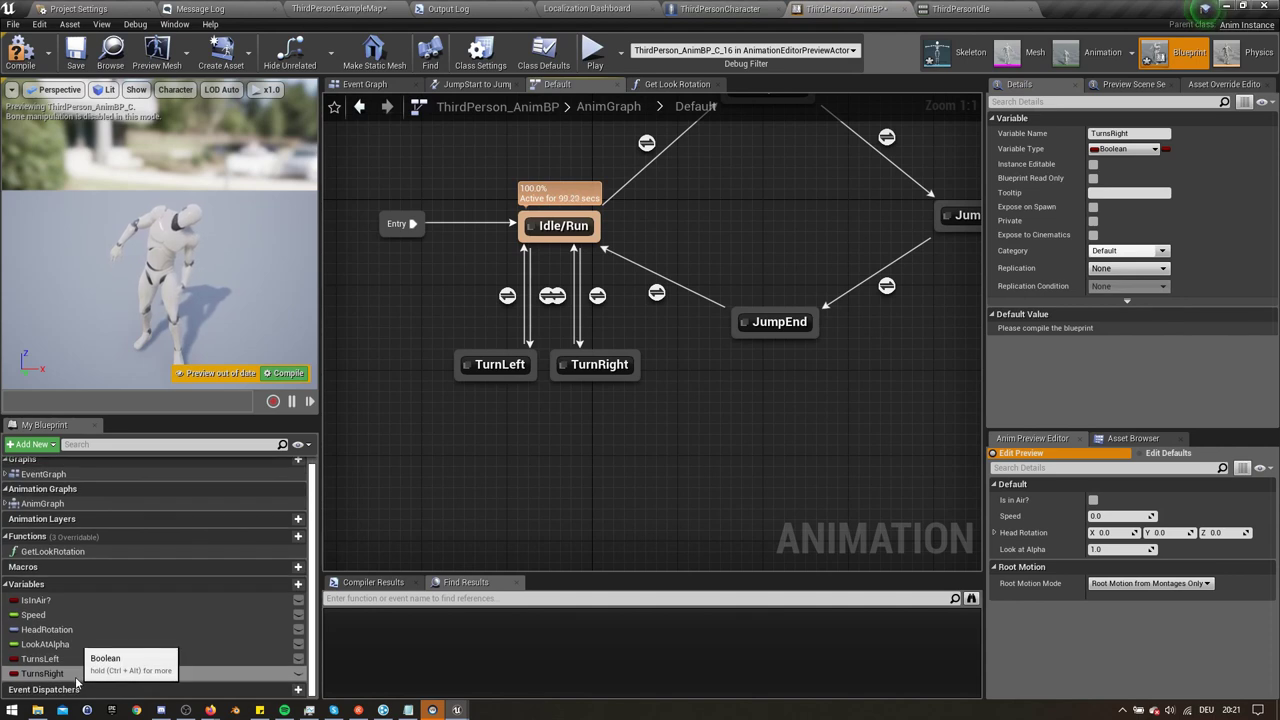
pyautogui.click(597, 296)
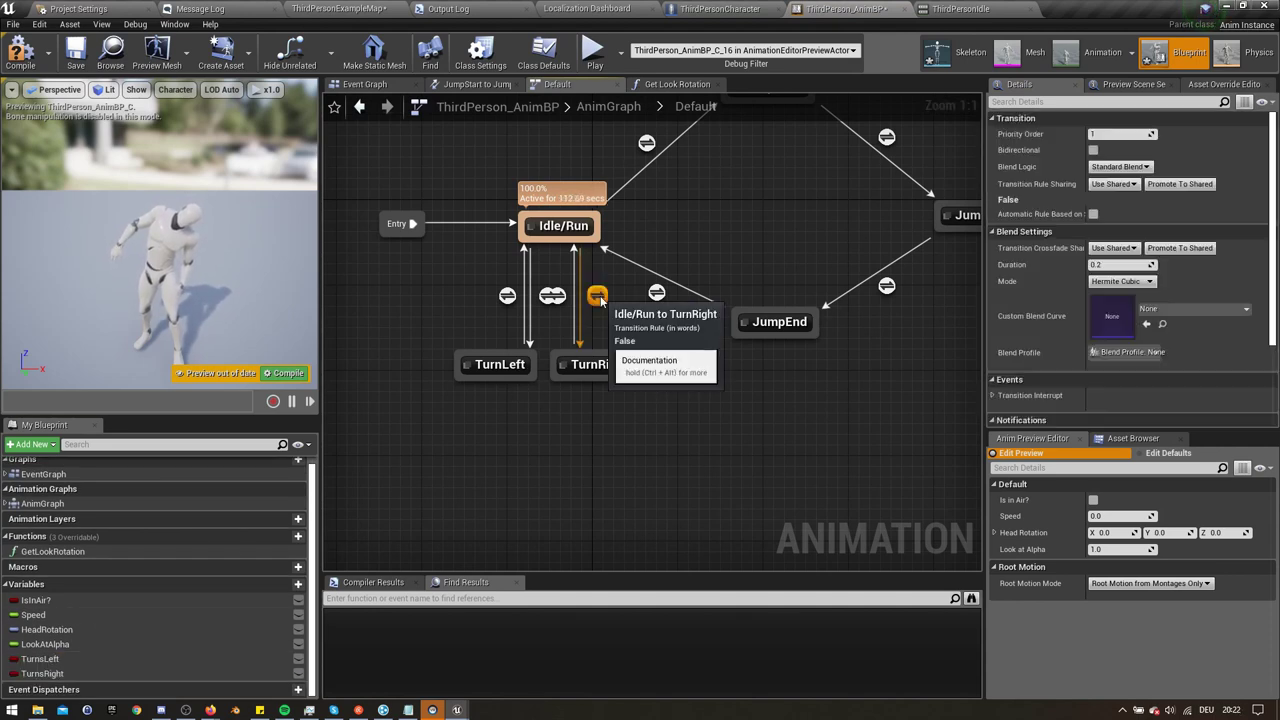
pyautogui.doubleClick(597, 296)
pyautogui.click(42, 673)
pyautogui.moveTo(42, 673); pyautogui.dragTo(505, 337)
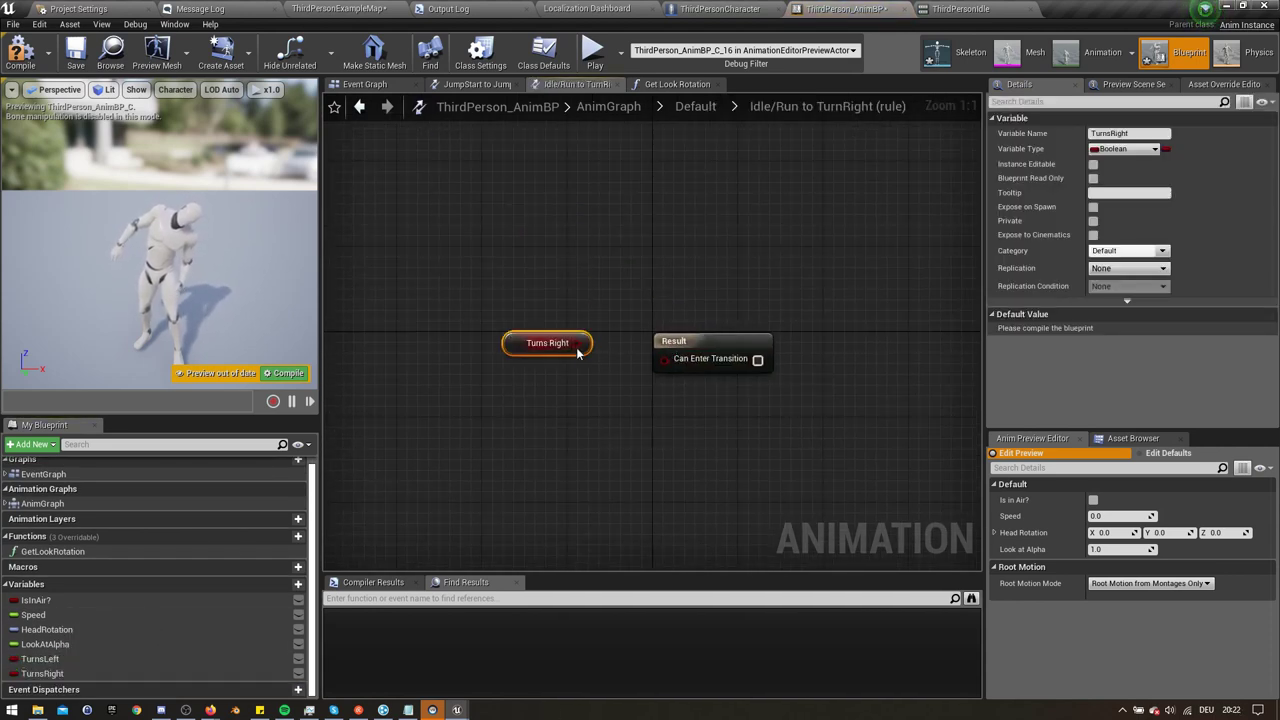
# Step: In the Idle/Run to TurnLeft transition rule, use the TurnsLeft boolean as the enter condition
pyautogui.click(694, 107)
pyautogui.doubleClick(540, 415)
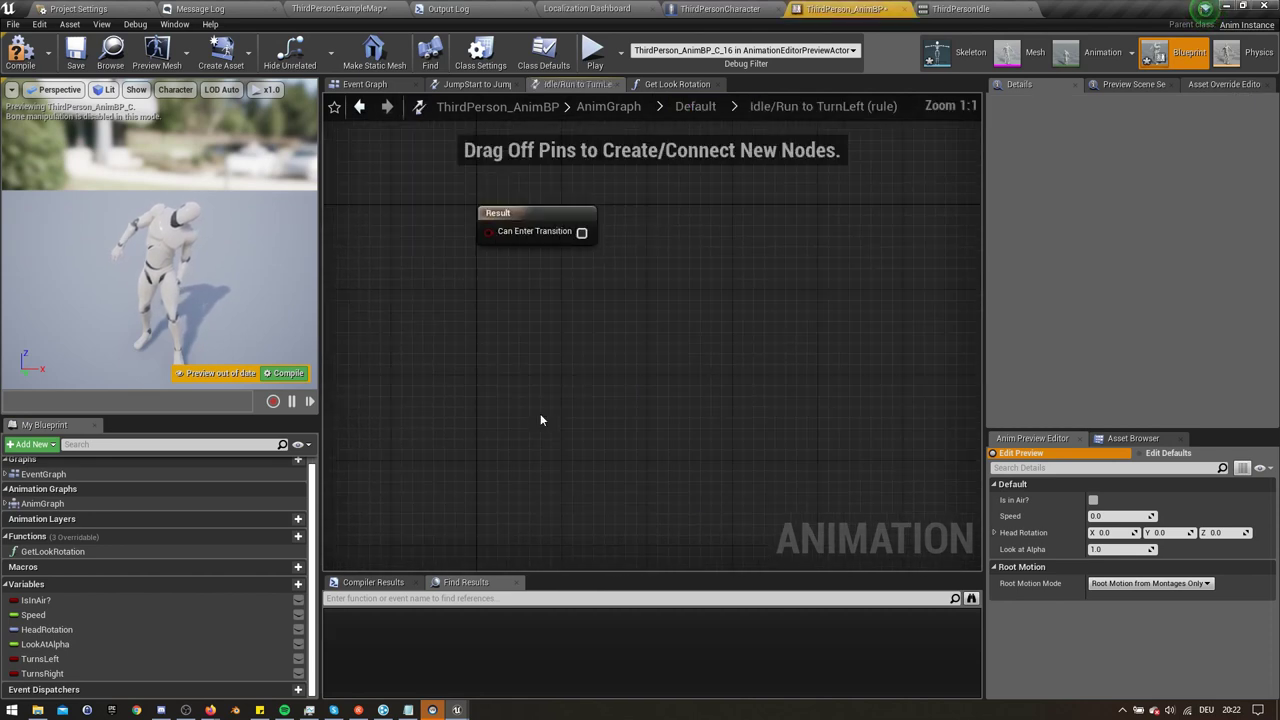
pyautogui.moveTo(42, 661); pyautogui.dragTo(545, 362)
pyautogui.moveTo(618, 364); pyautogui.dragTo(660, 367)
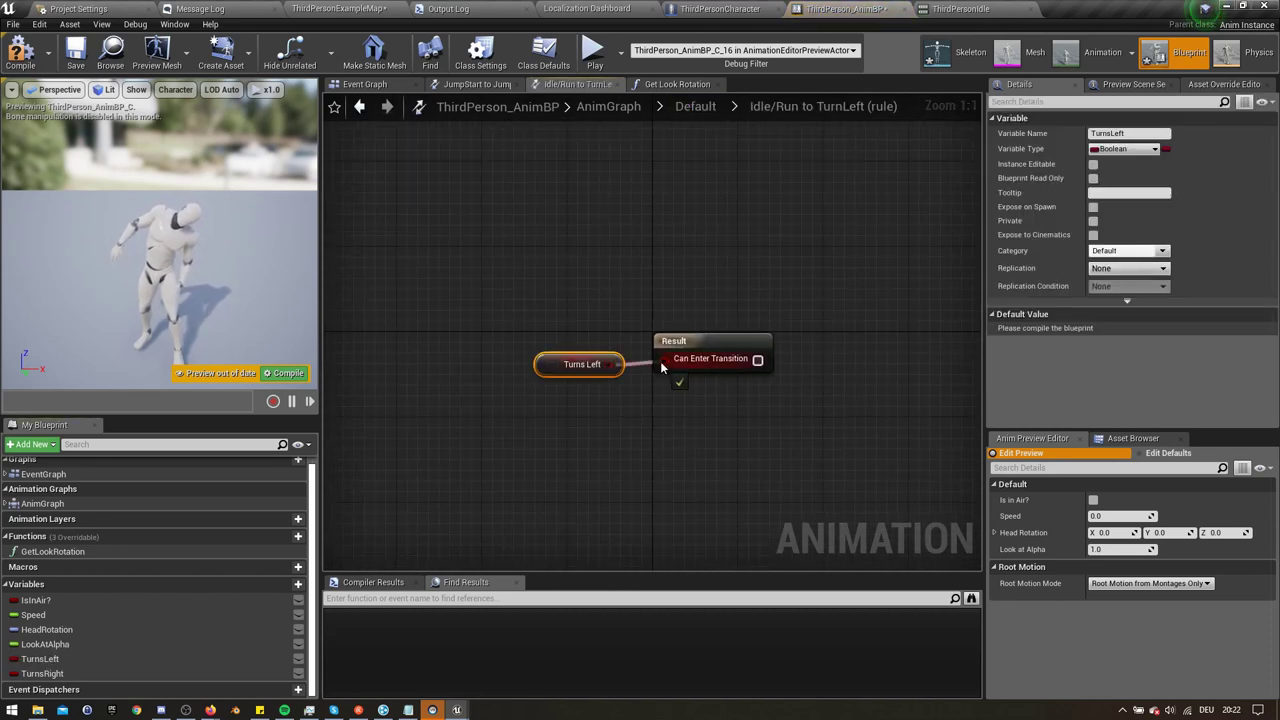
# Step: In the TurnRight to Idle/Run rule, add checks for Speed > 0.0 and Time Remaining (AN_RightTurn) < 0.05
pyautogui.click(695, 106)
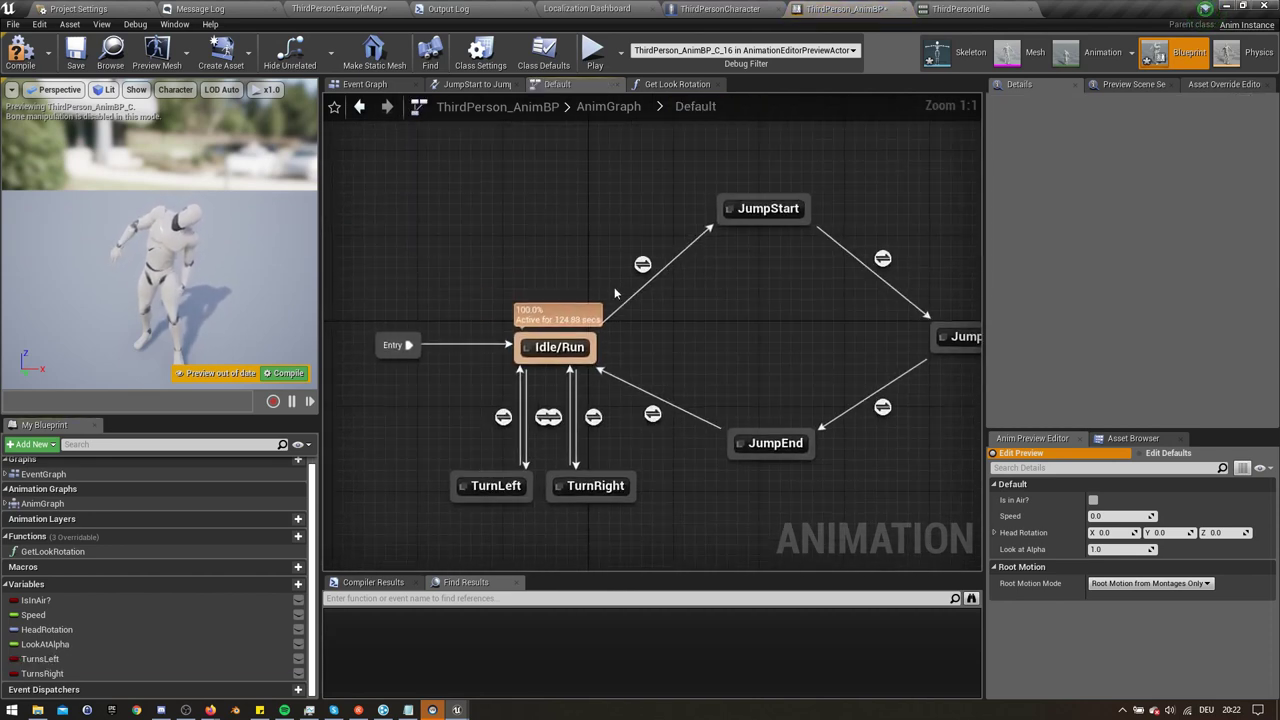
pyautogui.doubleClick(557, 417)
pyautogui.keyDown('ctrl'); pyautogui.moveTo(33, 615); pyautogui.dragTo(484, 375); pyautogui.keyUp('ctrl')
pyautogui.write('>')
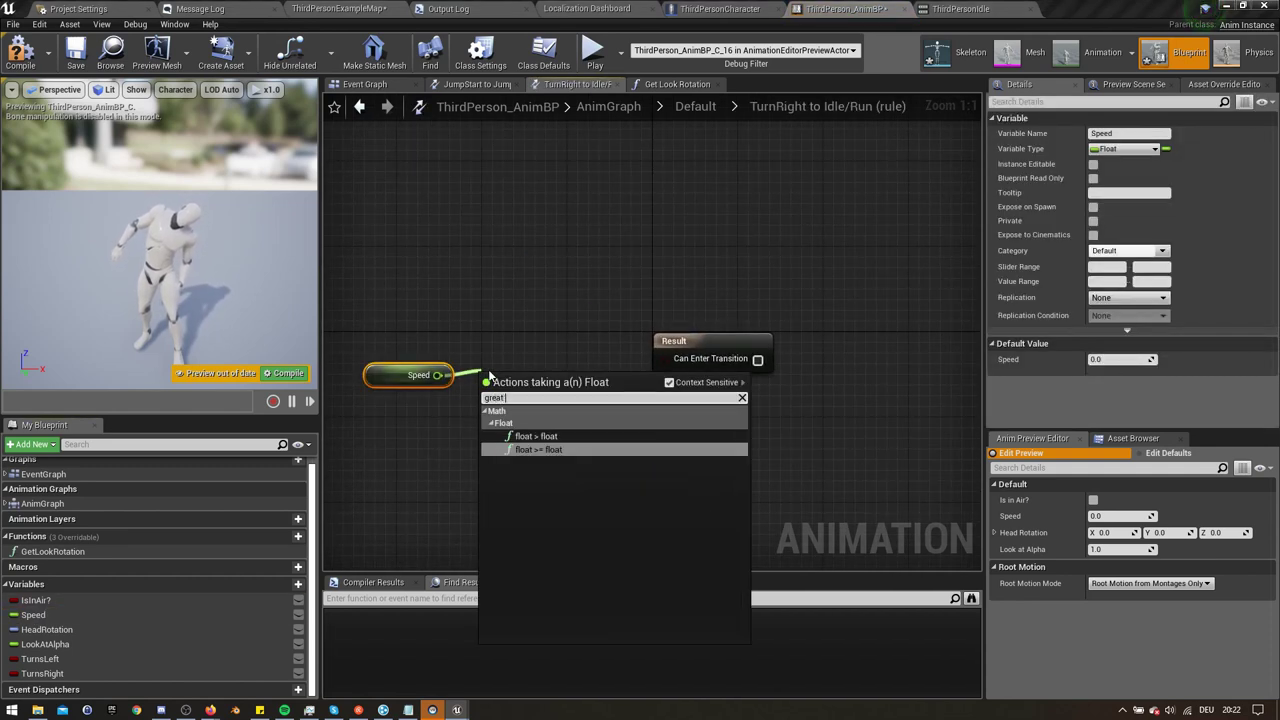
pyautogui.press('Return')
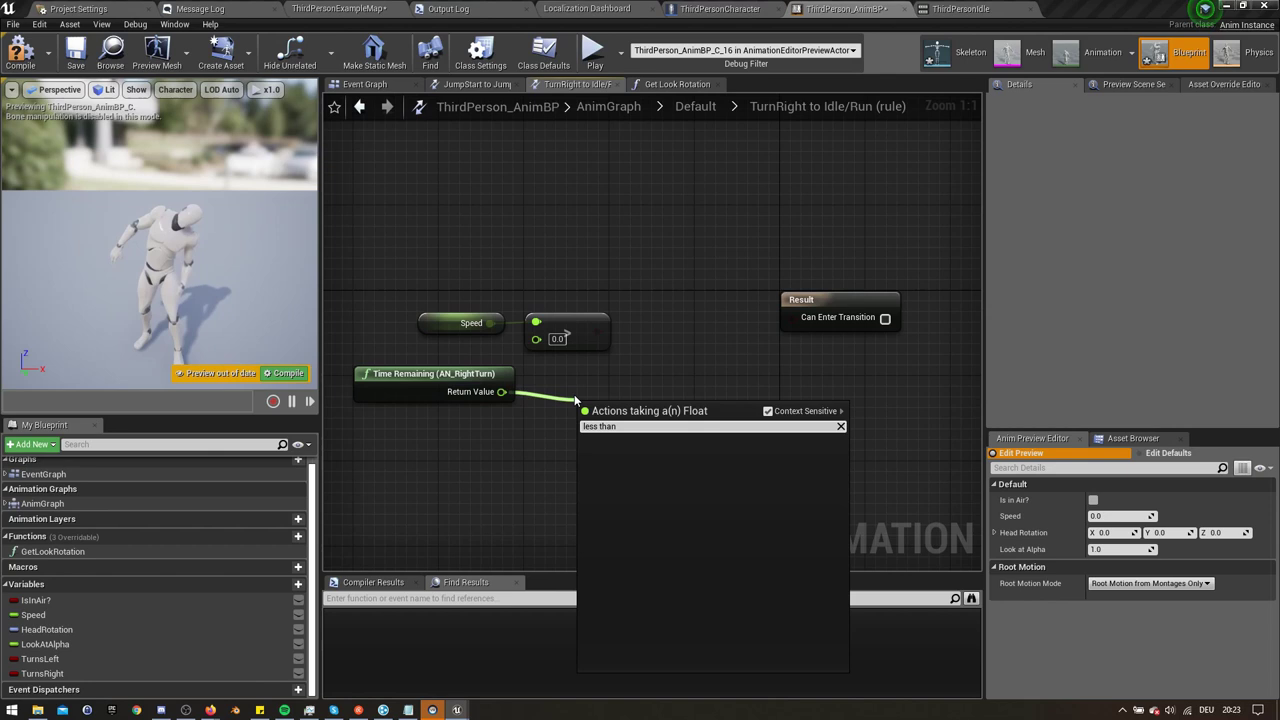
pyautogui.write('>')
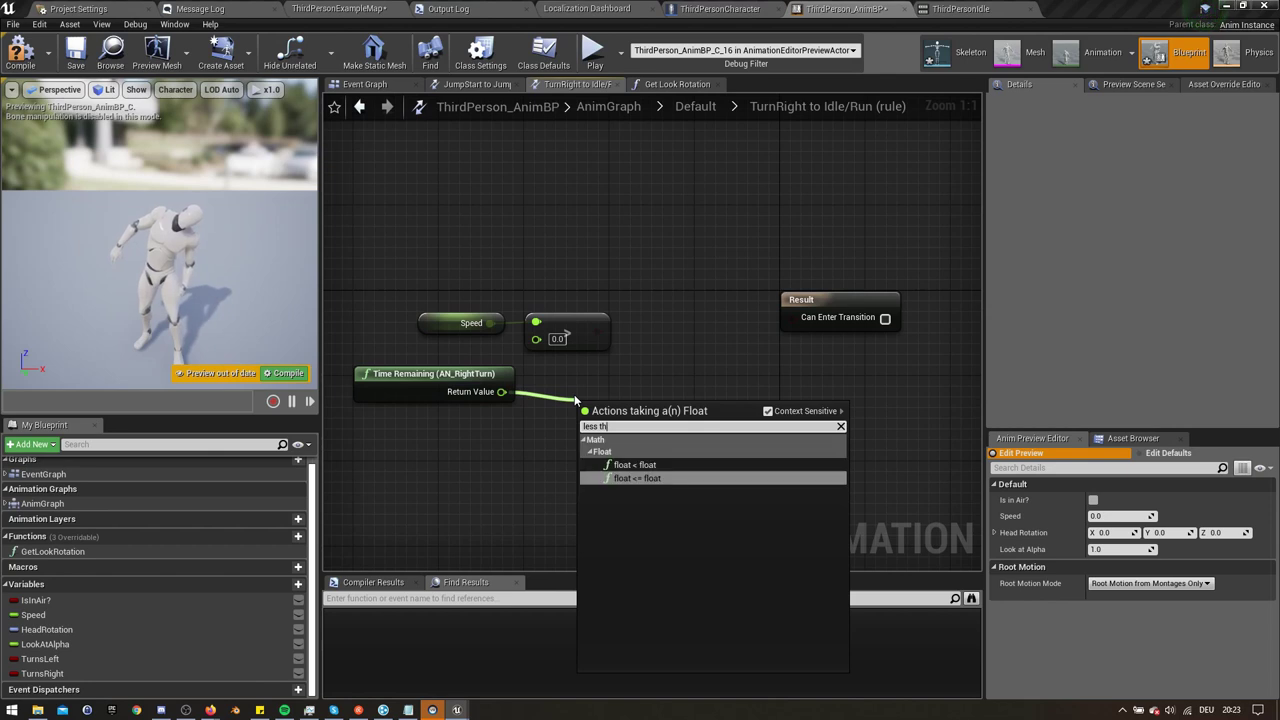
pyautogui.press('Return')
pyautogui.moveTo(604, 411); pyautogui.dragTo(588, 386)
# Step: Combine the speed and time-remaining checks with an OR node and connect it to Can Enter Transition
pyautogui.moveTo(597, 331); pyautogui.dragTo(645, 345)
pyautogui.write('or')
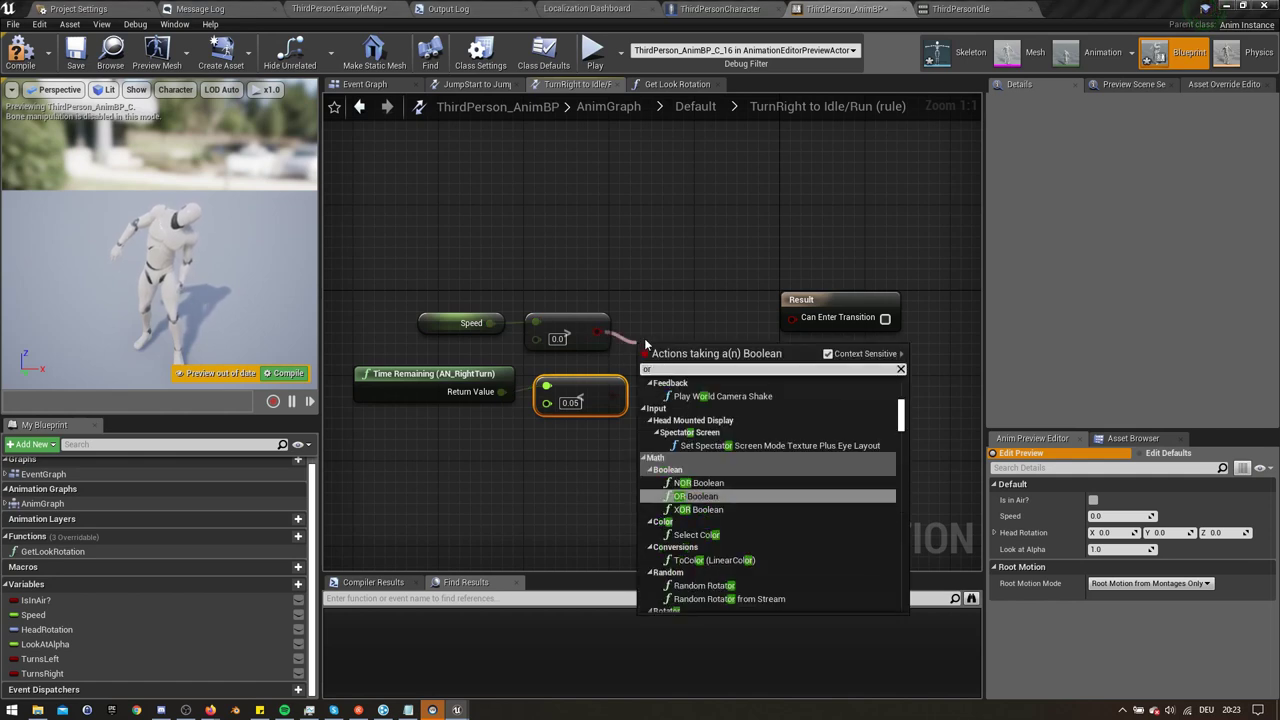
pyautogui.press('Return')
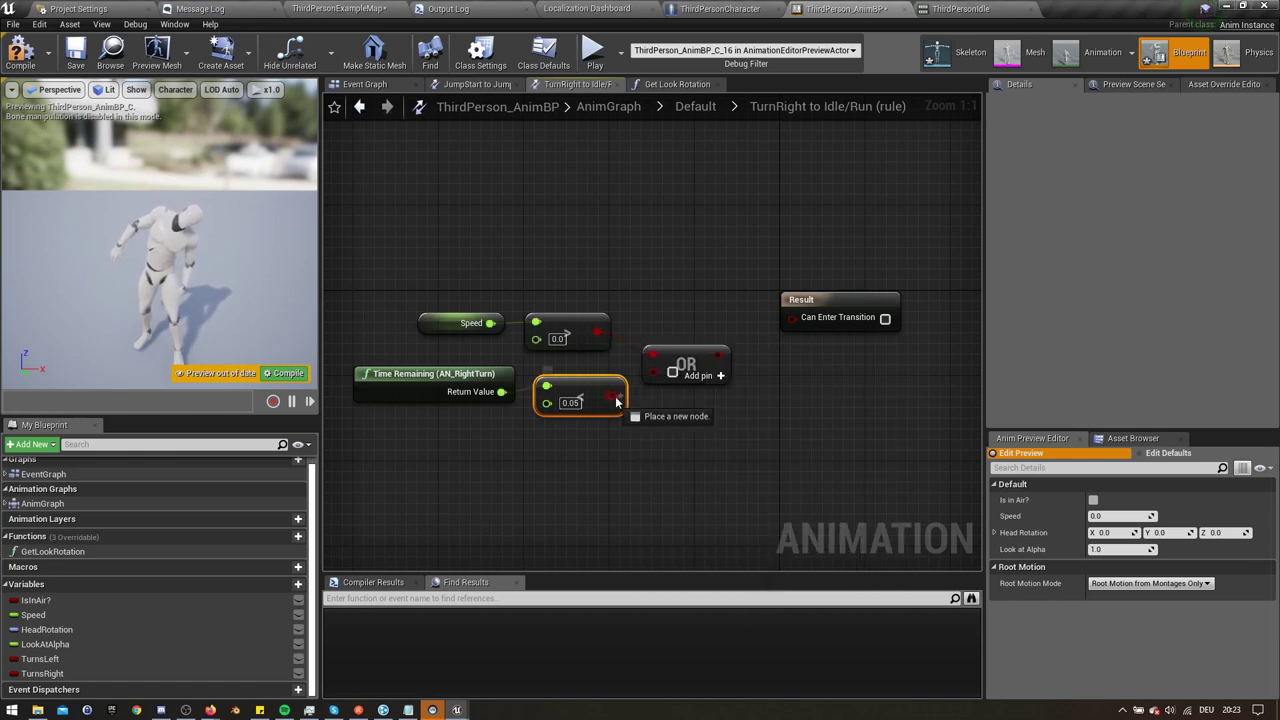
pyautogui.moveTo(718, 355); pyautogui.dragTo(793, 317)
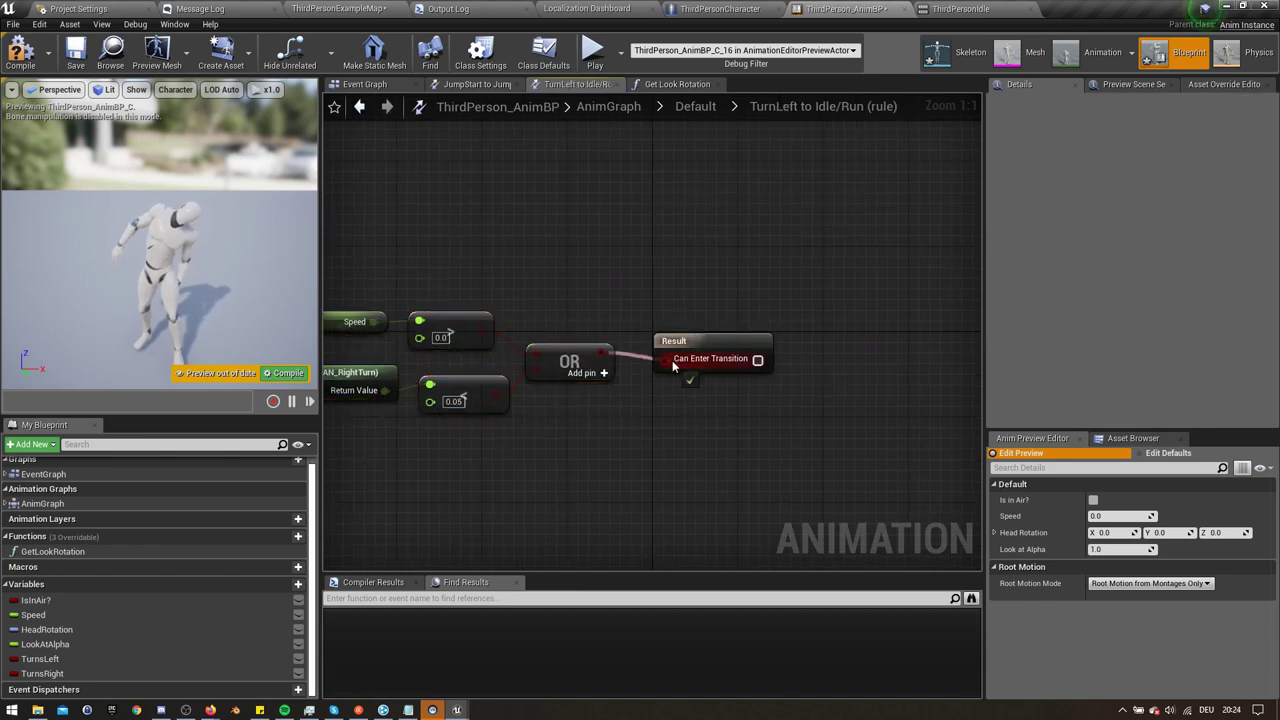
# Step: In the TurnLeft to Idle/Run rule, connect the OR output to the result and replace the AN_RightTurn time-remaining node with the left turn's
pyautogui.moveTo(672, 360); pyautogui.dragTo(671, 362)
pyautogui.moveTo(443, 454); pyautogui.dragTo(727, 398, button='right')
pyautogui.click(550, 332)
pyautogui.press('Delete')
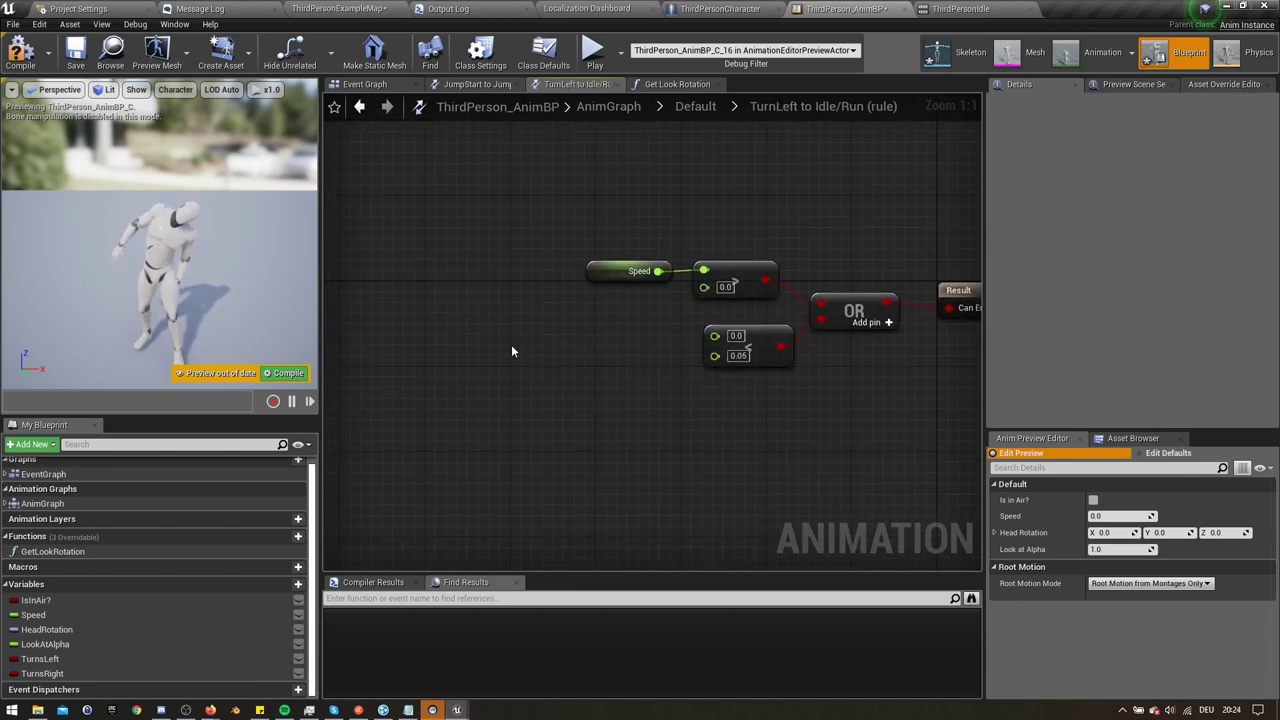
pyautogui.rightClick(511, 351)
pyautogui.write('time remain')
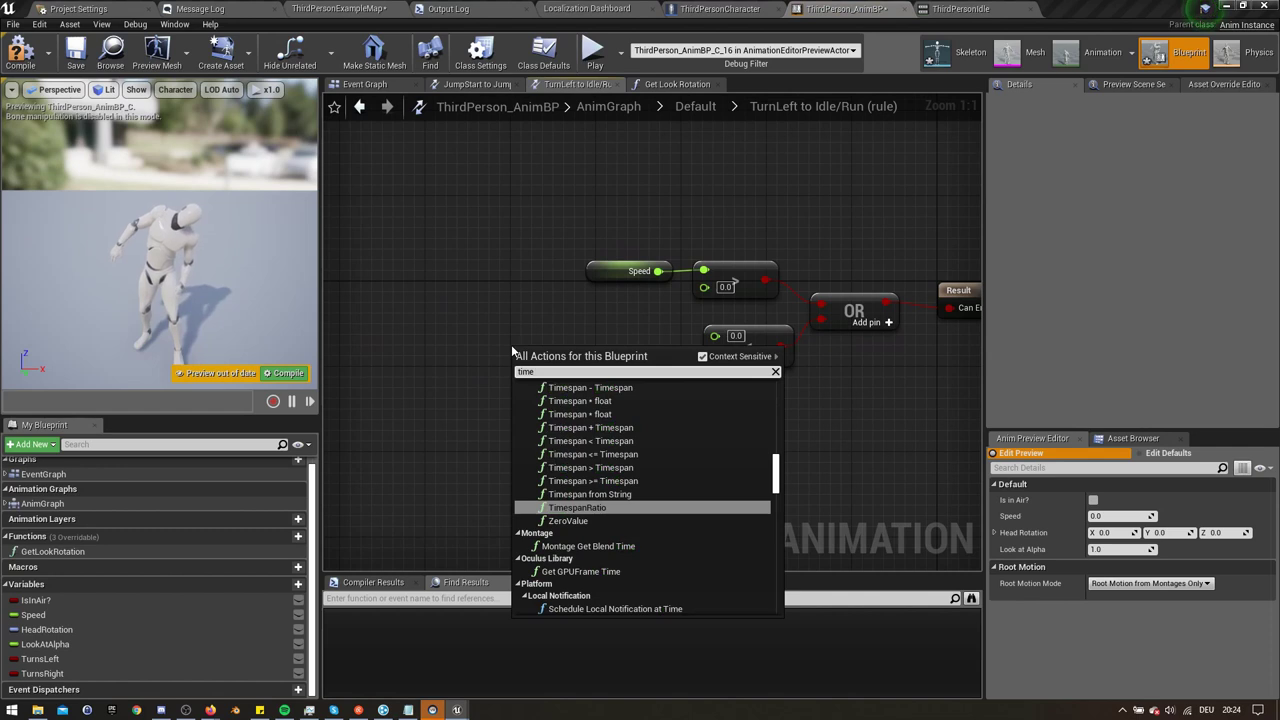
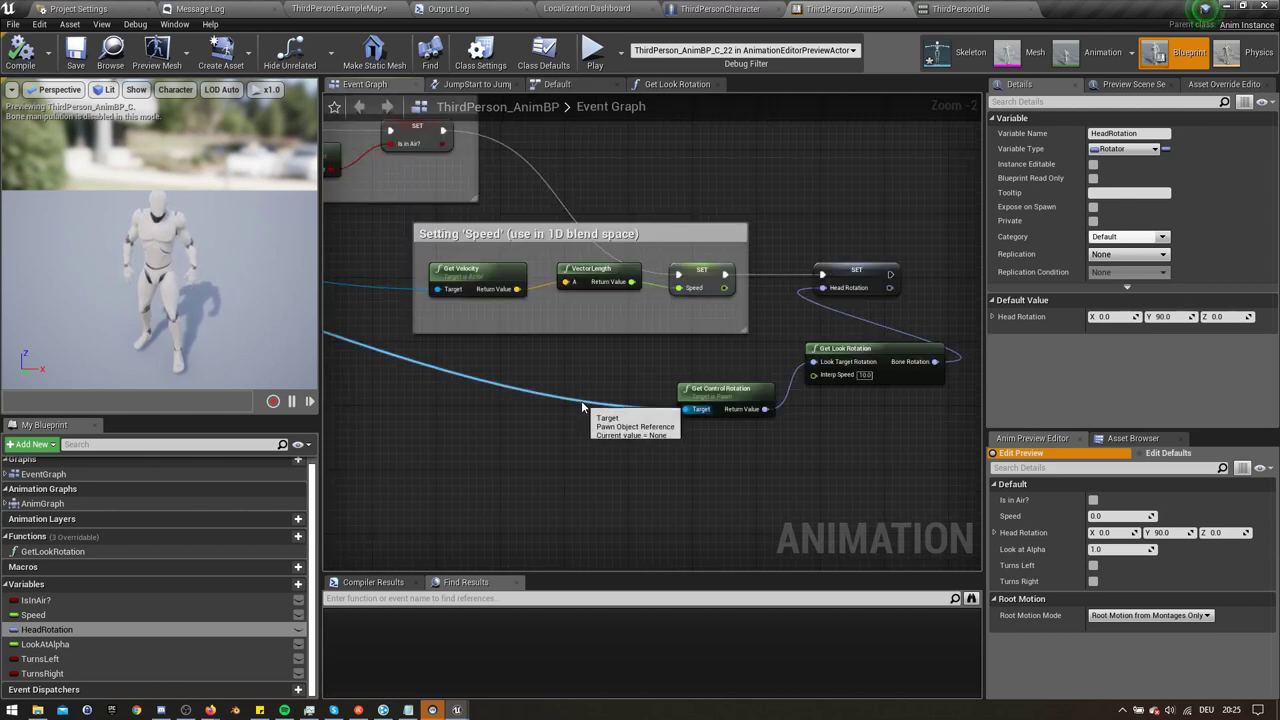
# Step: In the Event Graph, add a GetActorRotation node fed by the pawn reference, placed below Get Control Rotation
pyautogui.moveTo(502, 380); pyautogui.dragTo(700, 428)
pyautogui.write('get actor rota')
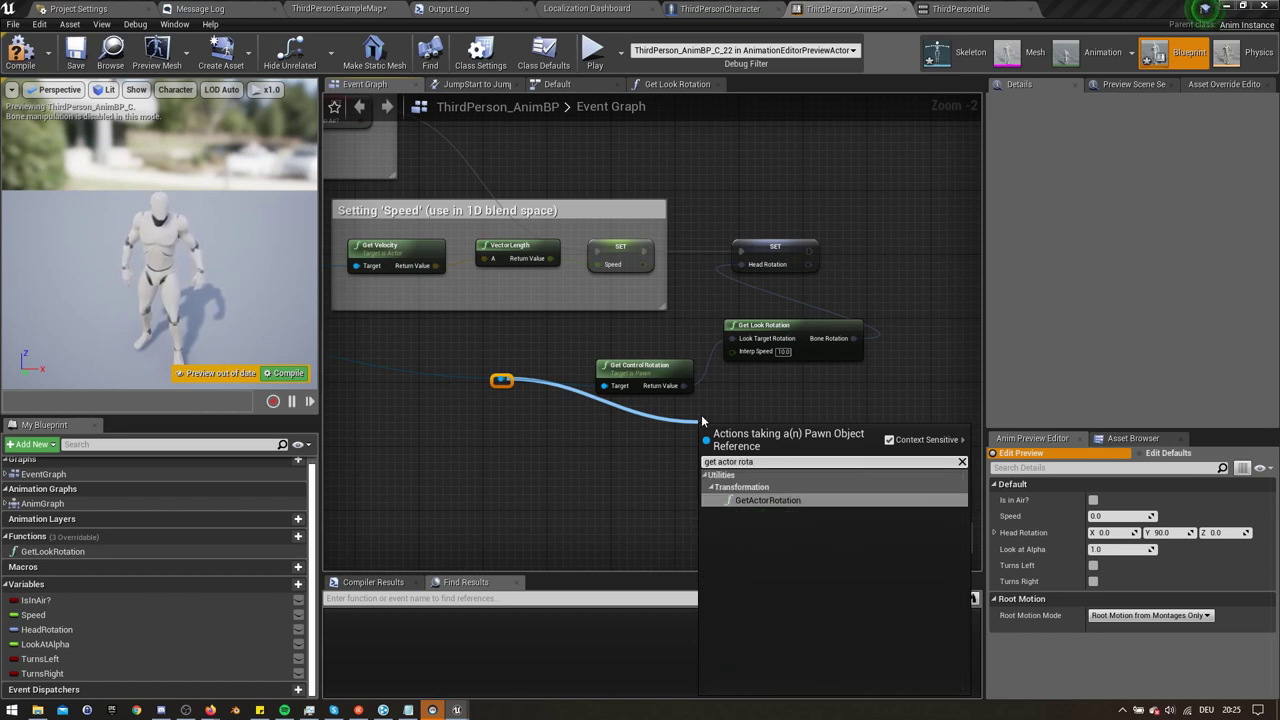
pyautogui.press('Return')
pyautogui.moveTo(705, 421); pyautogui.dragTo(571, 387, button='right')
pyautogui.moveTo(612, 398); pyautogui.dragTo(657, 398)
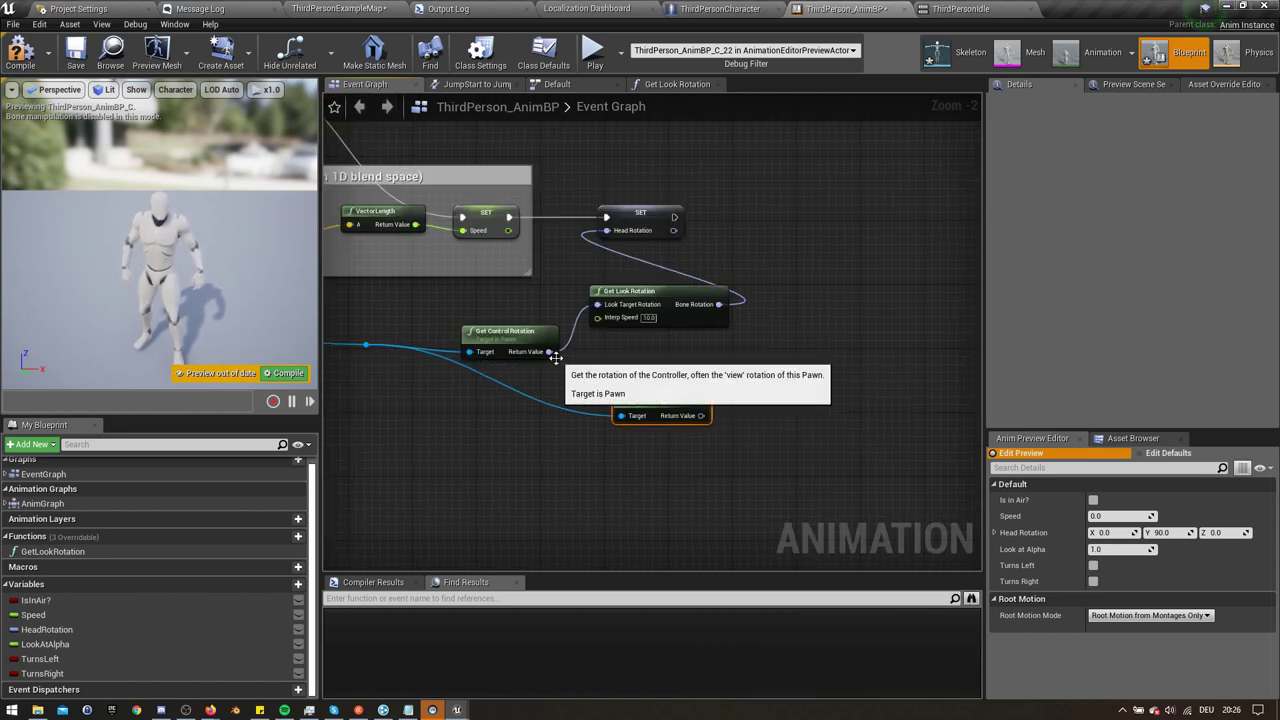
# Step: Add a Delta (Rotator) node comparing the control rotation with the actor rotation, and split its return value into roll, pitch and yaw
pyautogui.moveTo(549, 352); pyautogui.dragTo(713, 364)
pyautogui.write('delt')
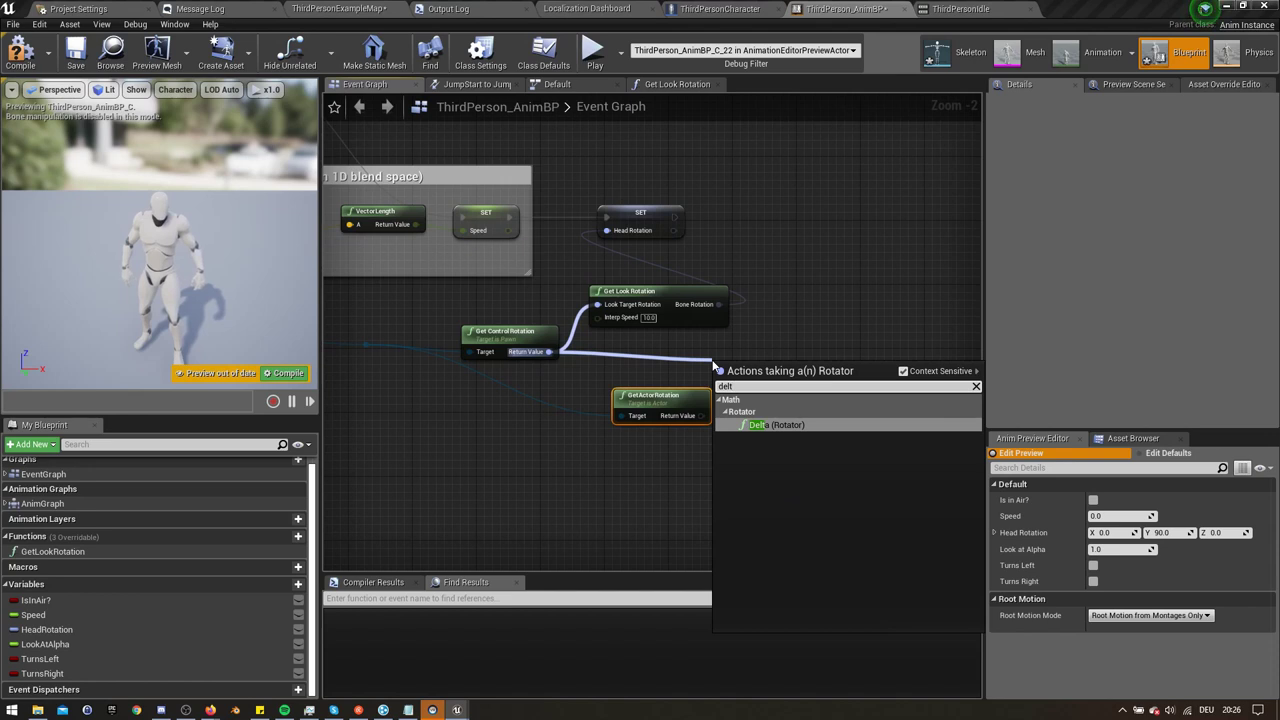
pyautogui.press('Return')
pyautogui.moveTo(718, 400); pyautogui.dragTo(787, 349)
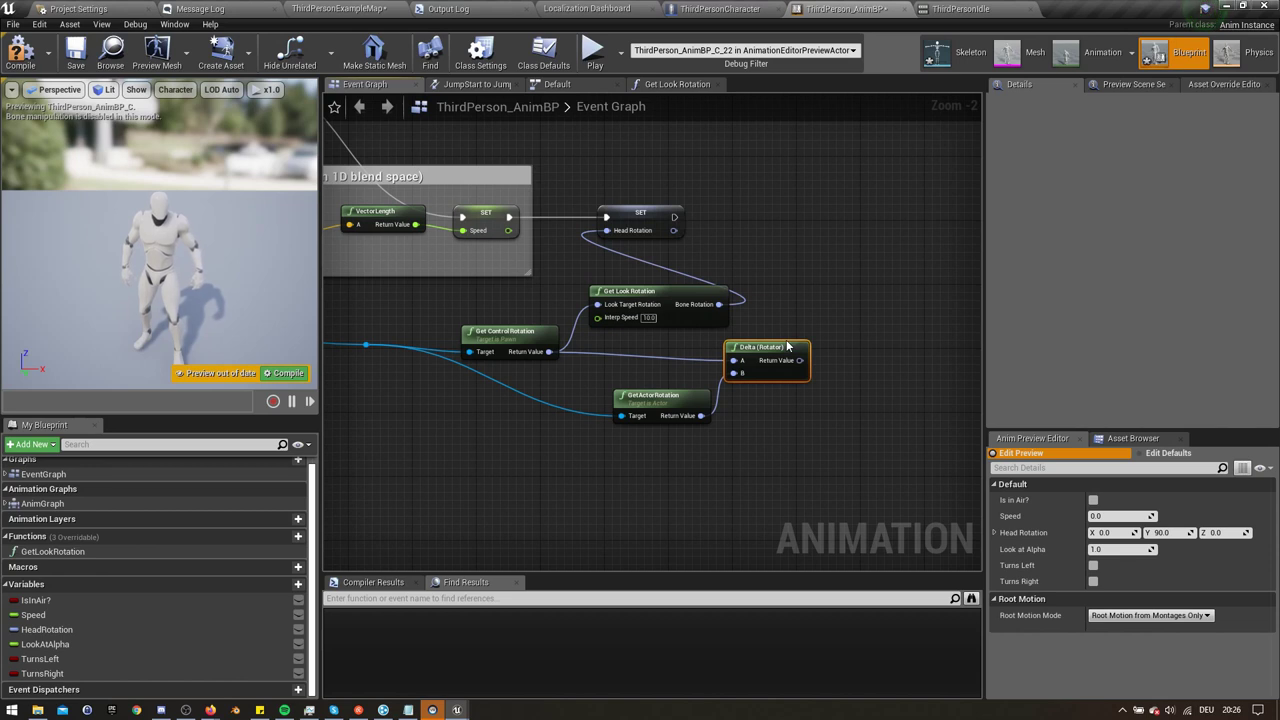
pyautogui.moveTo(787, 346); pyautogui.dragTo(750, 344, button='right')
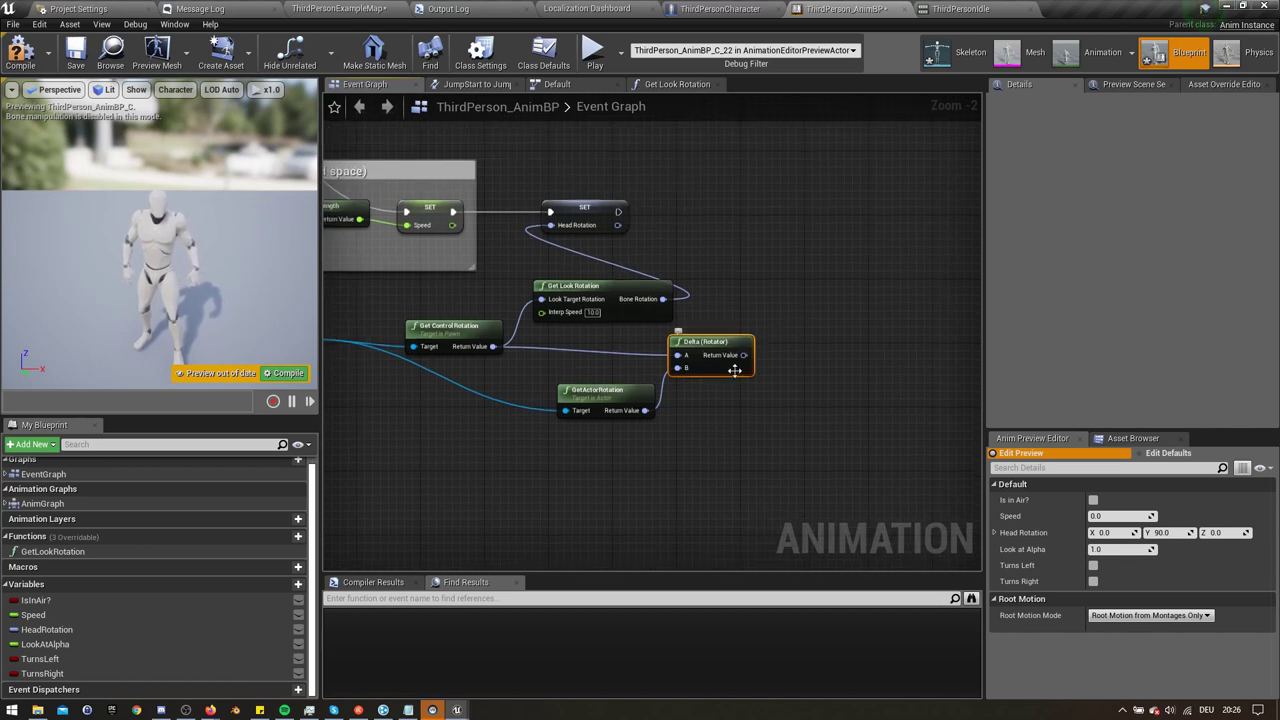
pyautogui.rightClick(744, 355)
pyautogui.click(778, 383)
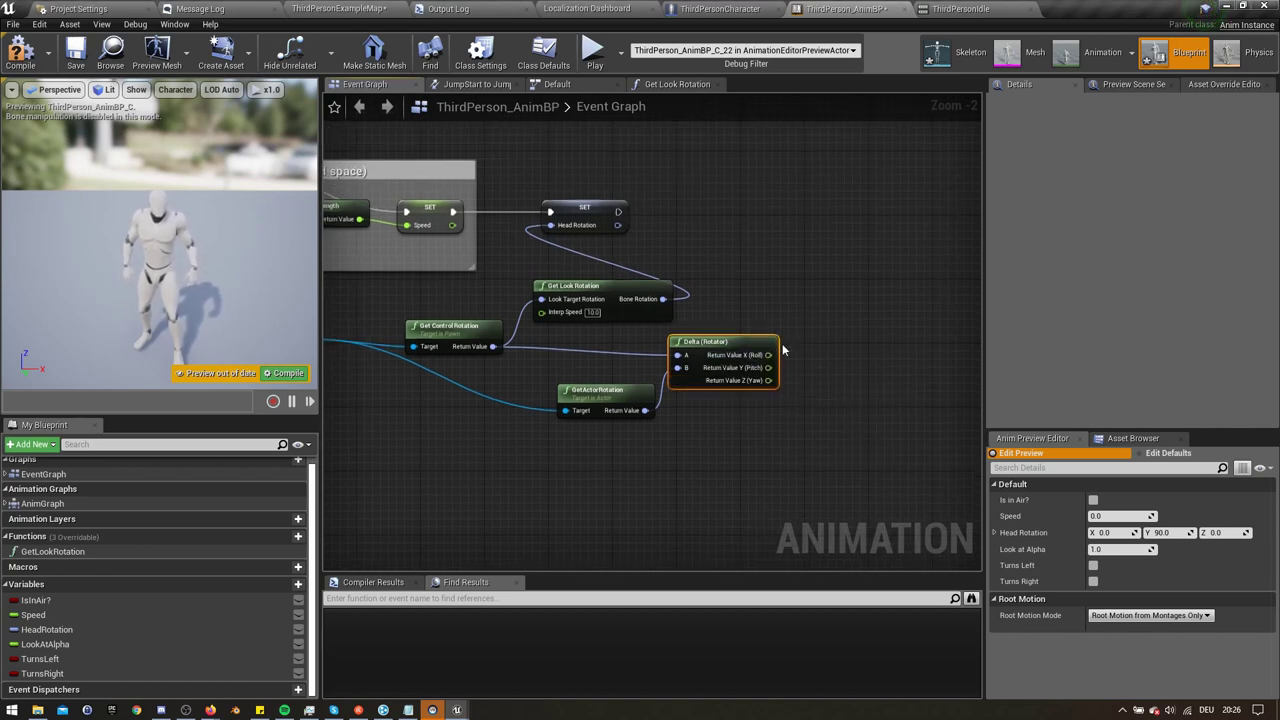
# Step: Feed the delta yaw into a Map Range Clamped node mapping -90 to 90 onto -1 to 1
pyautogui.moveTo(789, 370); pyautogui.dragTo(645, 362, button='right')
pyautogui.scroll(1, 751, 350)
pyautogui.moveTo(616, 373); pyautogui.dragTo(663, 373)
pyautogui.write('map ra')
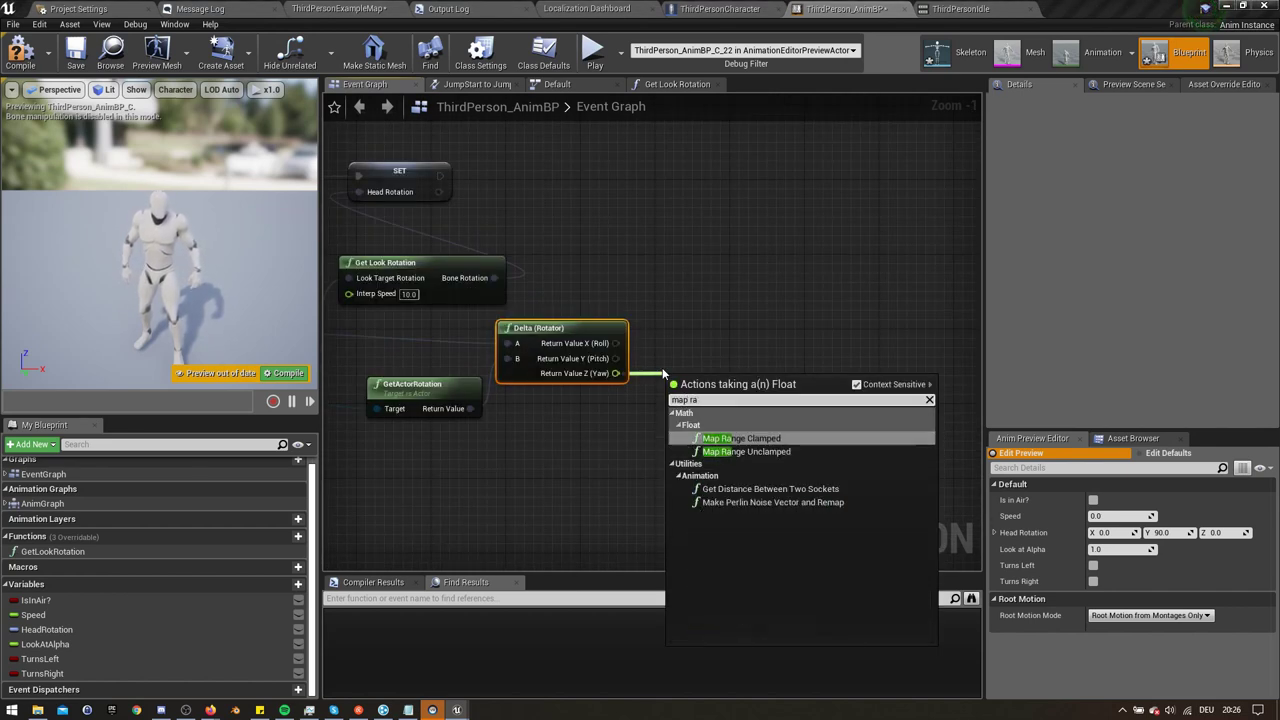
pyautogui.click(741, 438)
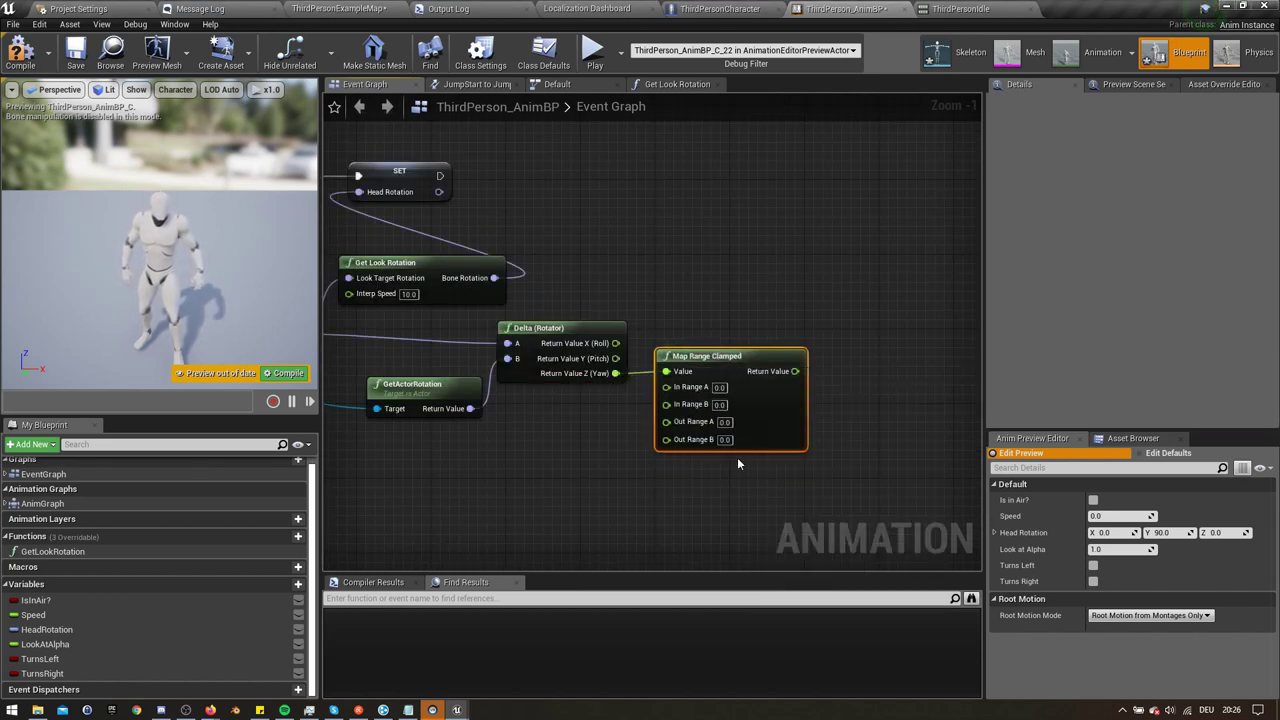
pyautogui.click(719, 387)
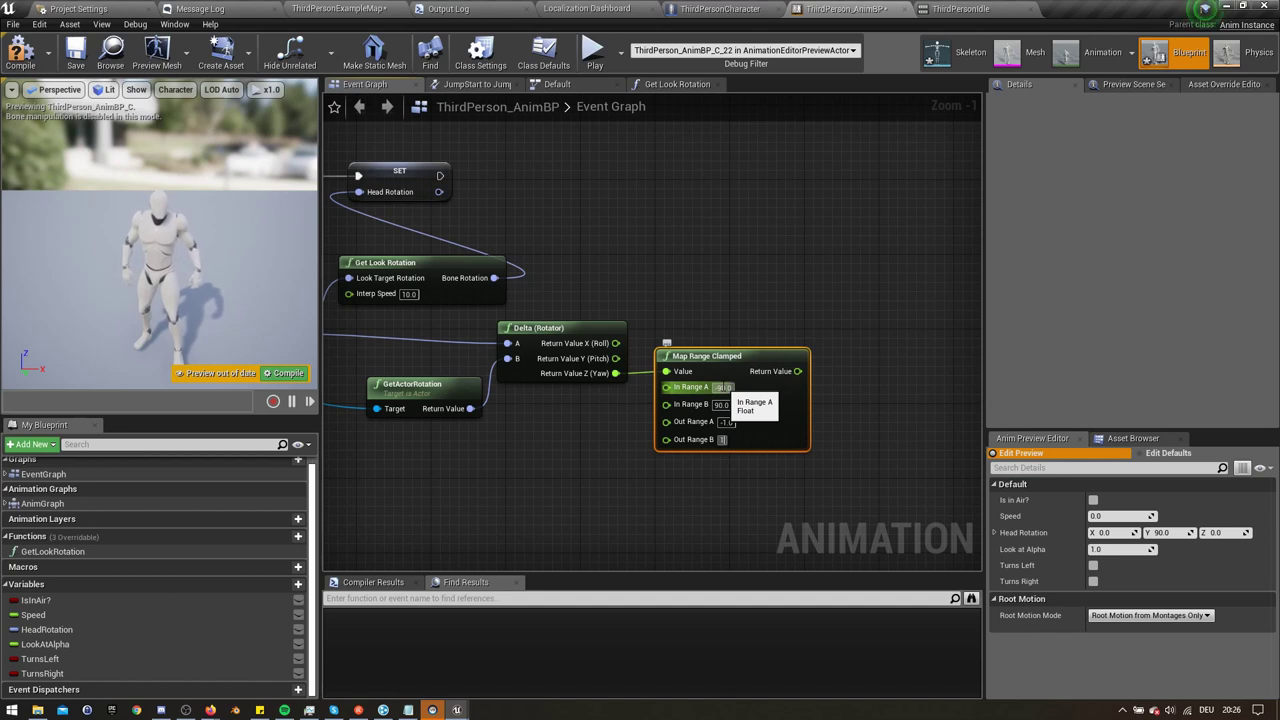
pyautogui.moveTo(657, 459); pyautogui.dragTo(606, 391, button='right')
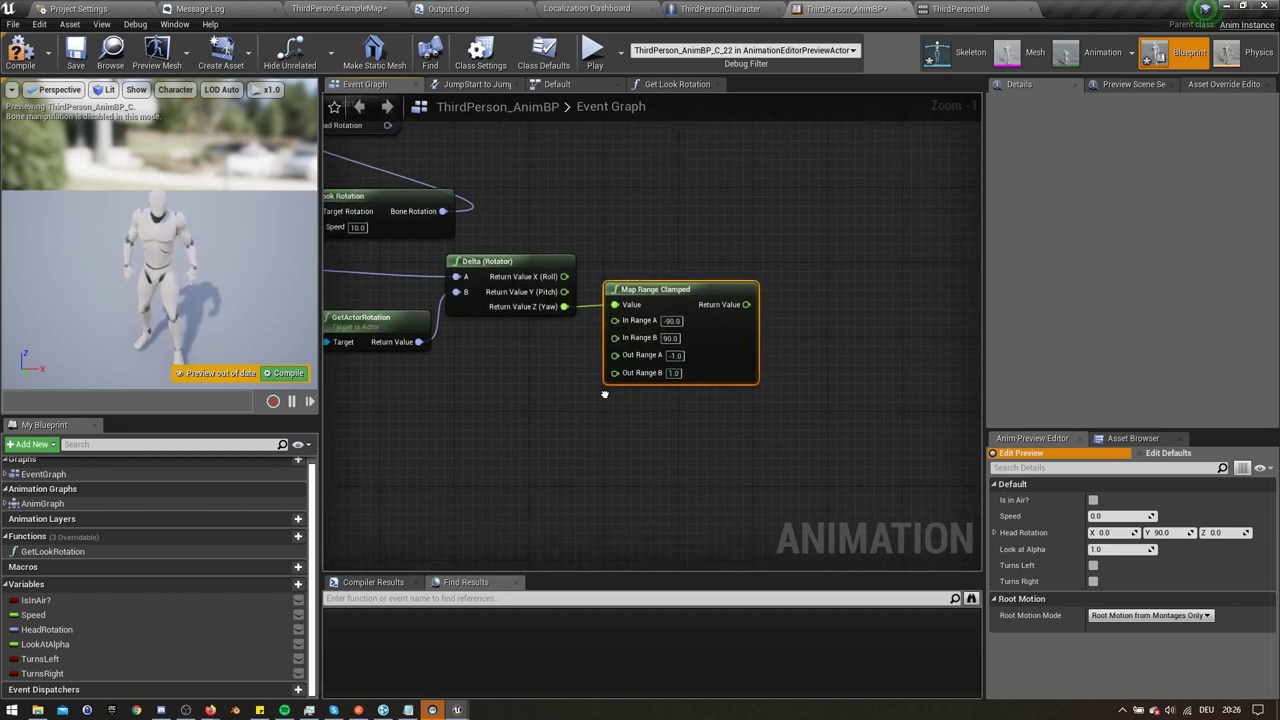
# Step: Add two float equality checks on the mapped value, one against 1.0 and one against -1.0
pyautogui.moveTo(716, 416); pyautogui.dragTo(740, 342)
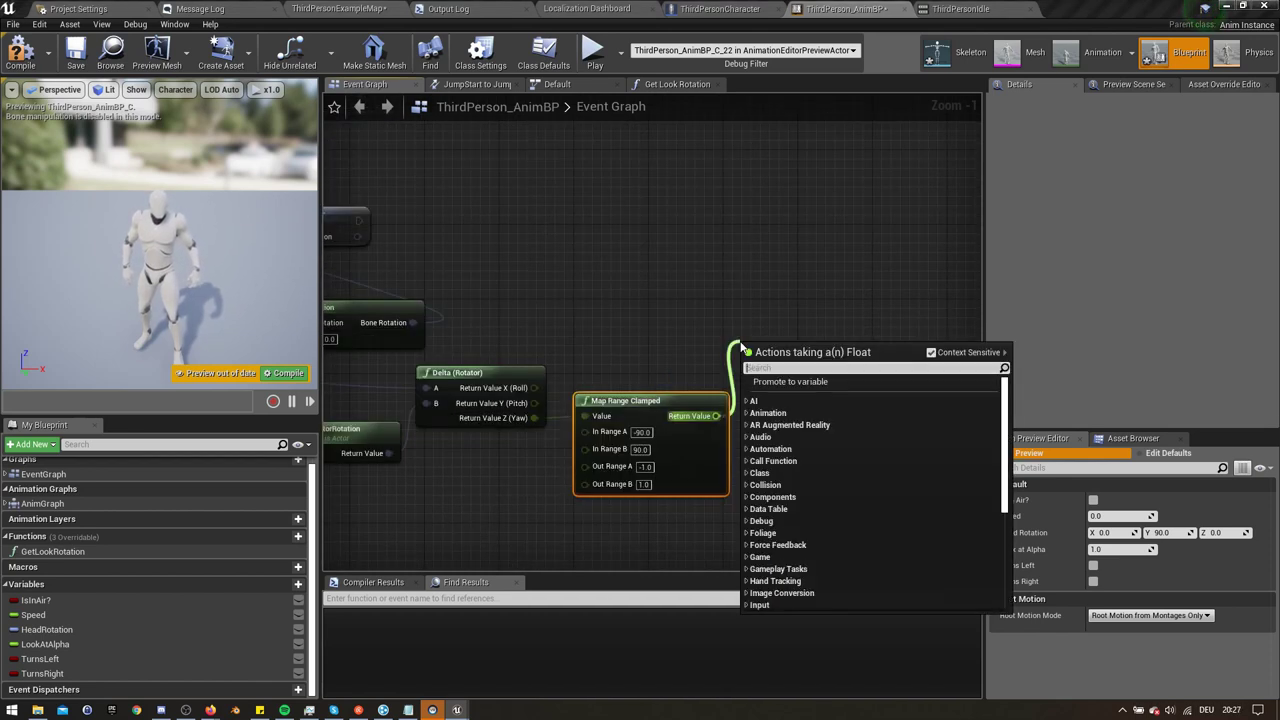
pyautogui.write('==')
pyautogui.click(799, 420)
pyautogui.click(775, 361)
pyautogui.write('1')
pyautogui.press('Return')
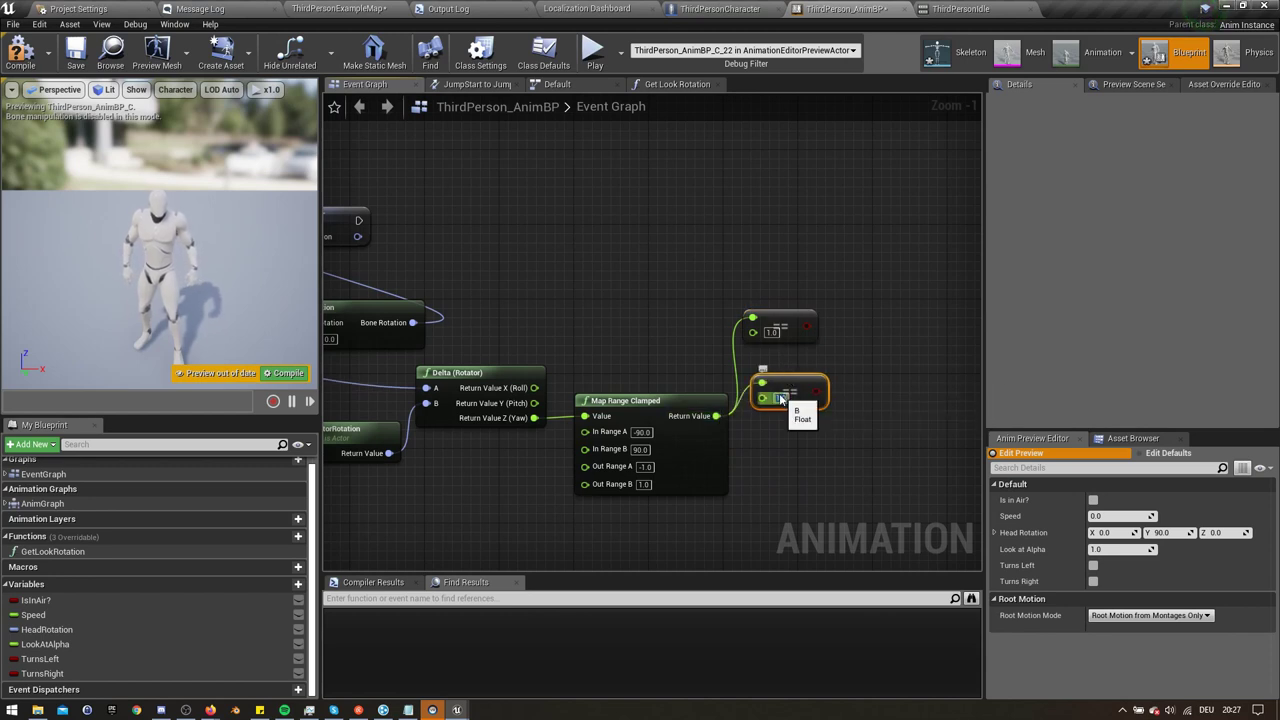
# Step: Add a Sequence node to the execution line after the Head Rotation setter
pyautogui.moveTo(358, 220); pyautogui.dragTo(561, 229)
pyautogui.write('select')
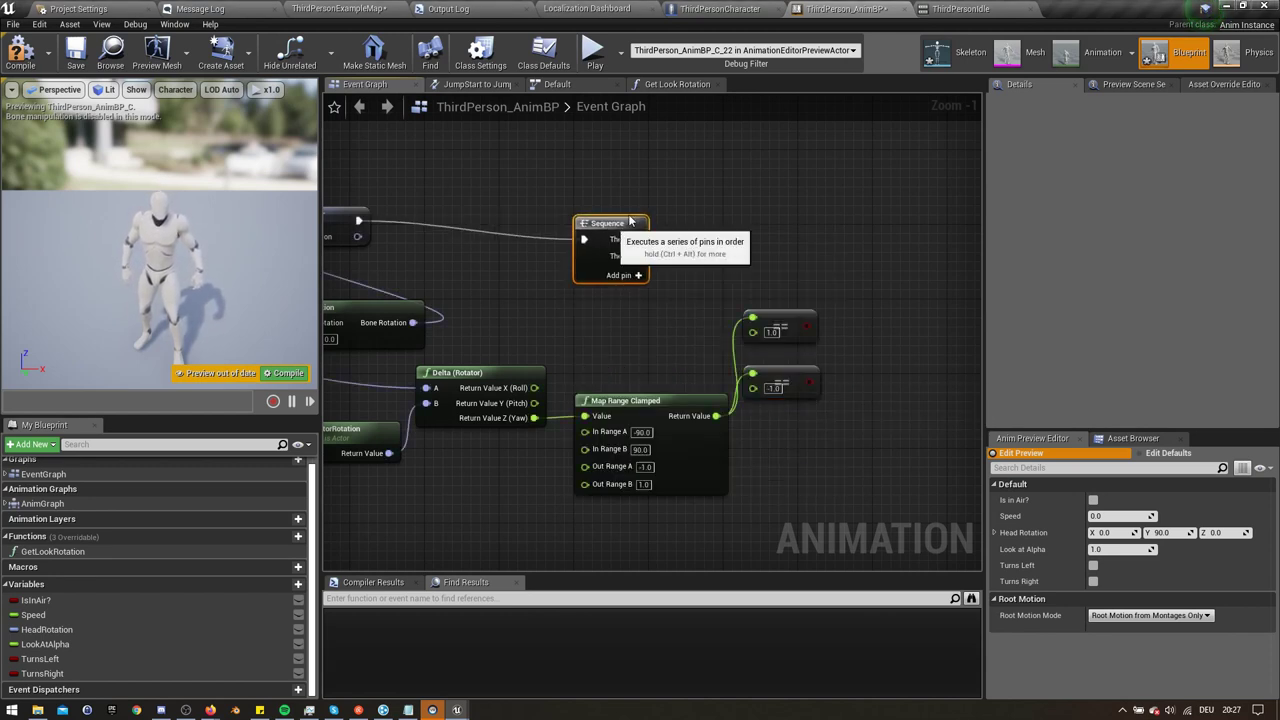
# Step: Add a Branch node to each Sequence output and drive their conditions from the -1.0 and 1.0 equality checks respectively
pyautogui.moveTo(685, 229); pyautogui.dragTo(780, 228)
pyautogui.click(836, 286)
pyautogui.moveTo(836, 286); pyautogui.dragTo(817, 286)
pyautogui.moveTo(684, 245); pyautogui.dragTo(808, 287)
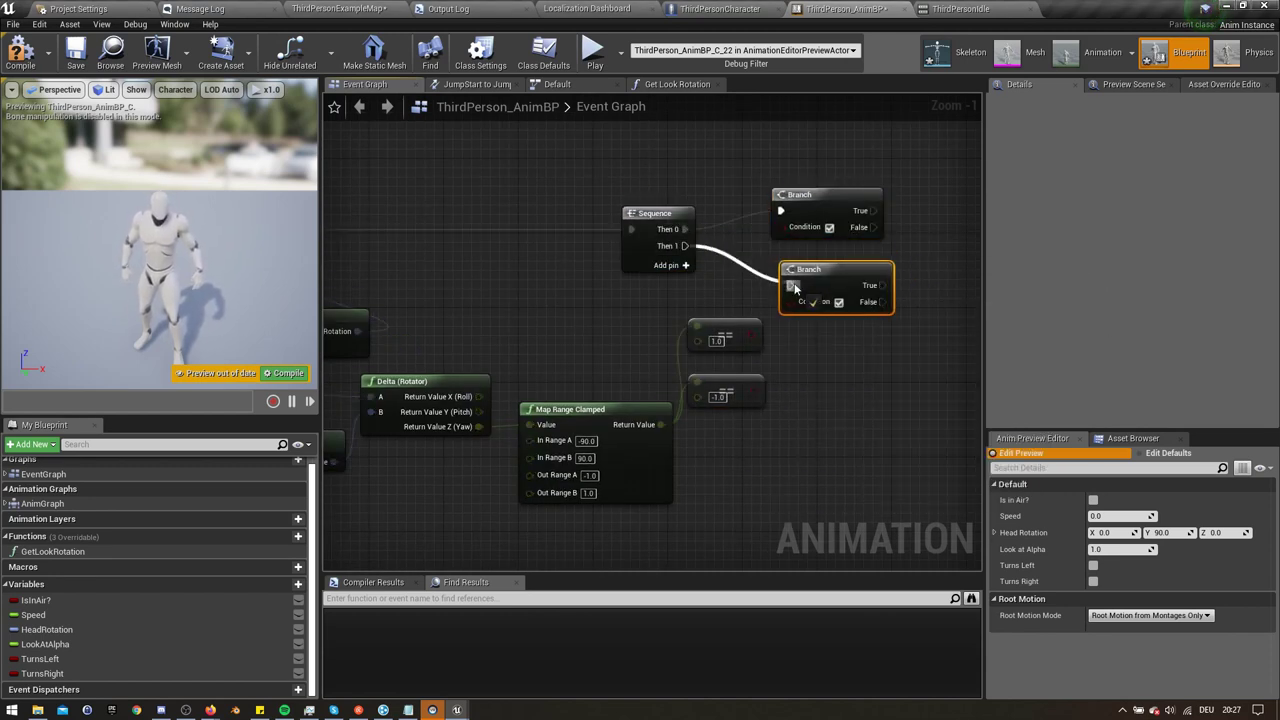
pyautogui.moveTo(786, 310); pyautogui.dragTo(790, 301)
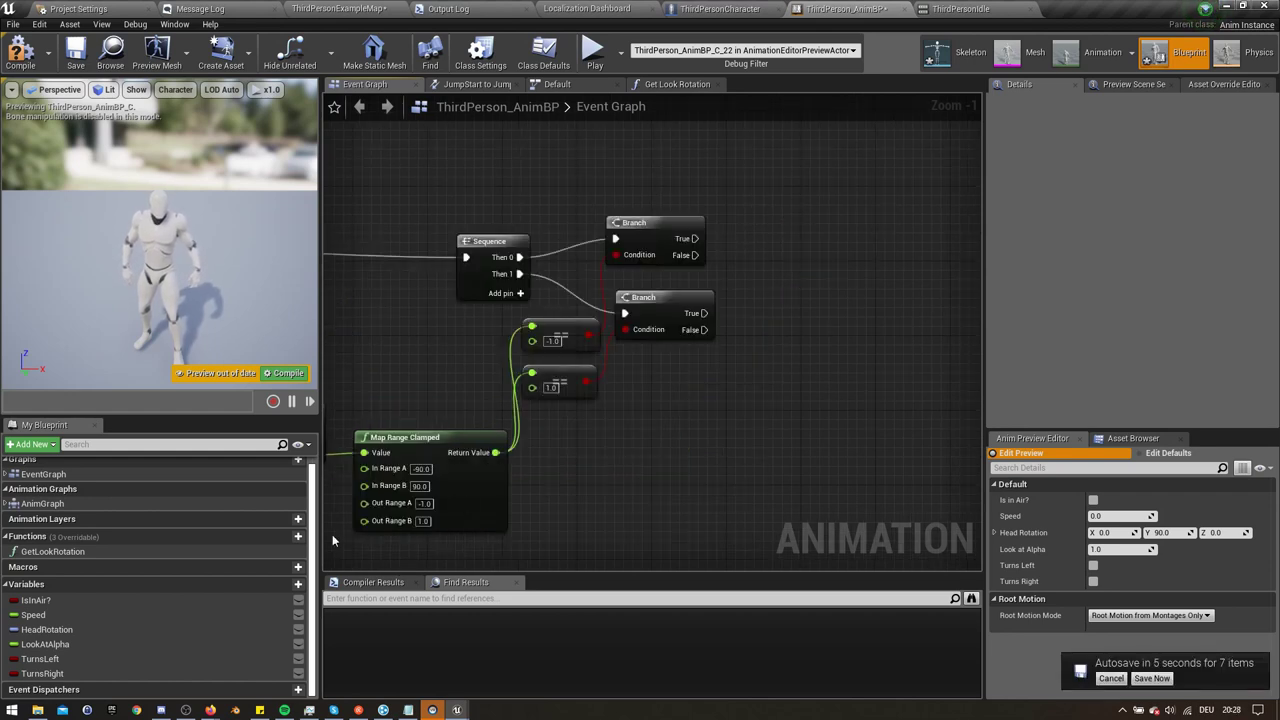
# Step: Set Turns Left to true on the first Branch's True output and Turns Right to true on the second's
pyautogui.moveTo(40, 659); pyautogui.dragTo(784, 178)
pyautogui.keyDown('alt'); pyautogui.moveTo(716, 226); pyautogui.dragTo(720, 224); pyautogui.keyUp('alt')
pyautogui.moveTo(695, 238); pyautogui.dragTo(779, 246)
pyautogui.click(796, 255)
pyautogui.moveTo(42, 673)
pyautogui.mouseDown()
pyautogui.moveTo(709, 340)
pyautogui.moveTo(741, 300)
pyautogui.moveTo(757, 318)
pyautogui.mouseUp()
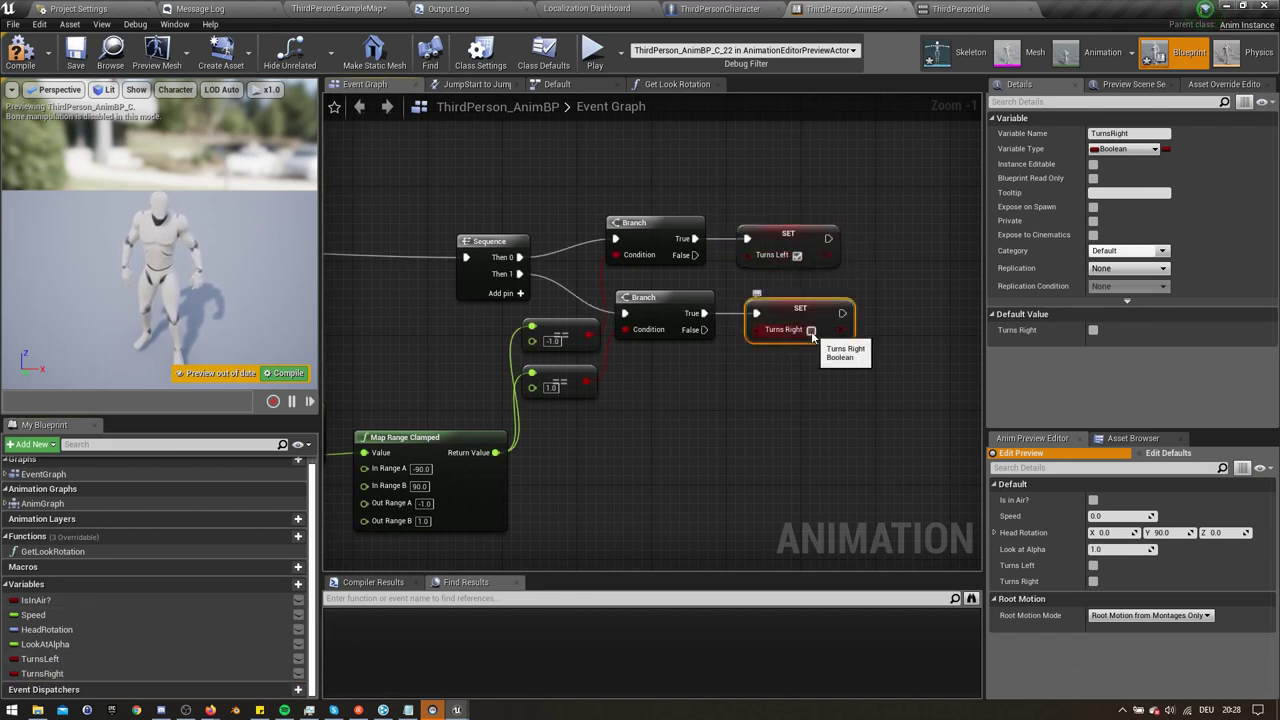
# Step: Add an AddActorLocalRotation node targeting the pawn, with a reroute point on the target wire, and run it after the Turns Left setter
pyautogui.scroll(-4, 802, 357)
pyautogui.moveTo(484, 406); pyautogui.dragTo(828, 404)
pyautogui.write('add actor')
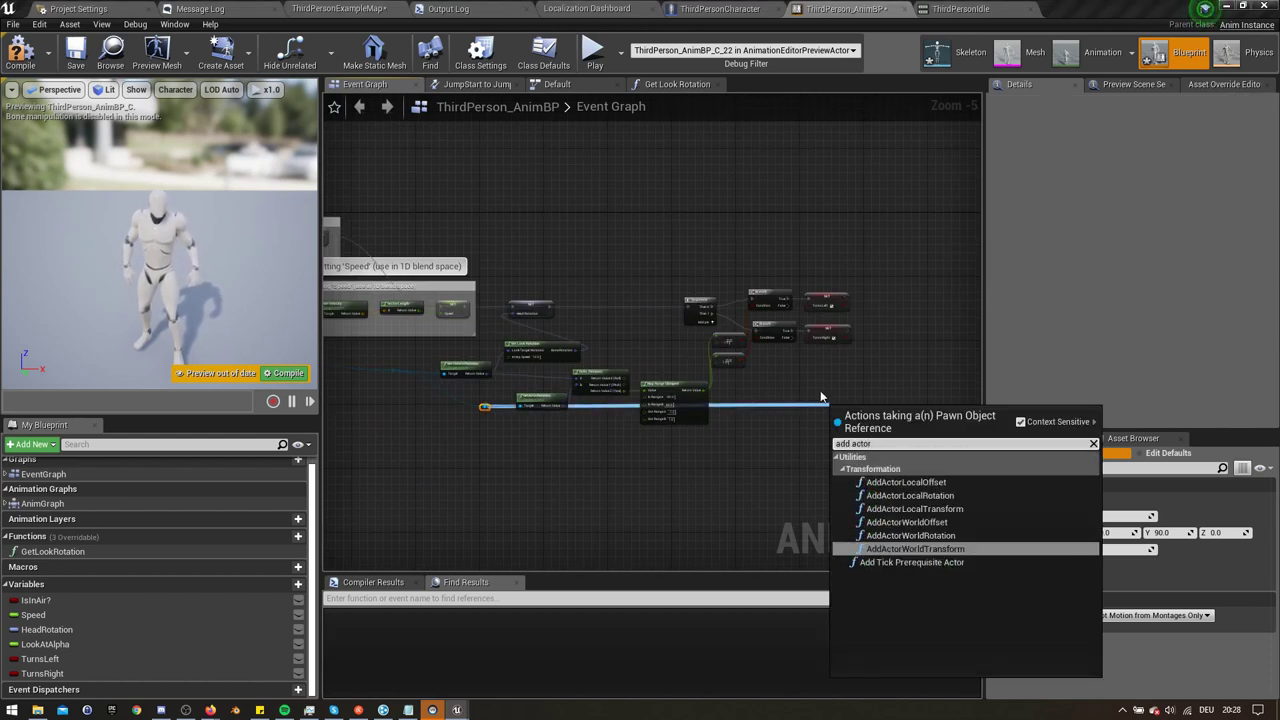
pyautogui.click(909, 495)
pyautogui.scroll(3, 660, 262)
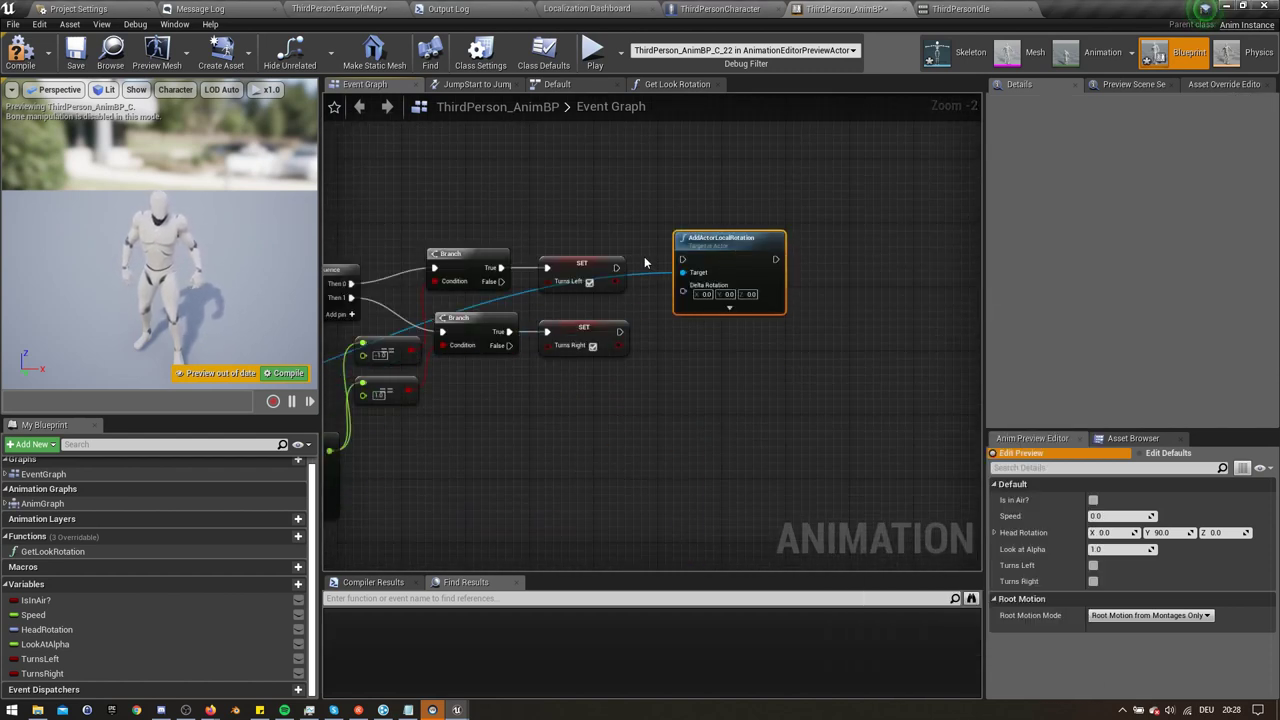
pyautogui.doubleClick(652, 276)
pyautogui.moveTo(683, 262); pyautogui.dragTo(760, 250)
# Step: Duplicate the AddActorLocalRotation node, run the copy after the Turns Right setter and give it the same pawn target
pyautogui.hotkey('ctrl', 'c')
pyautogui.hotkey('ctrl', 'v')
pyautogui.moveTo(768, 346); pyautogui.dragTo(753, 339)
pyautogui.moveTo(620, 332); pyautogui.dragTo(745, 372)
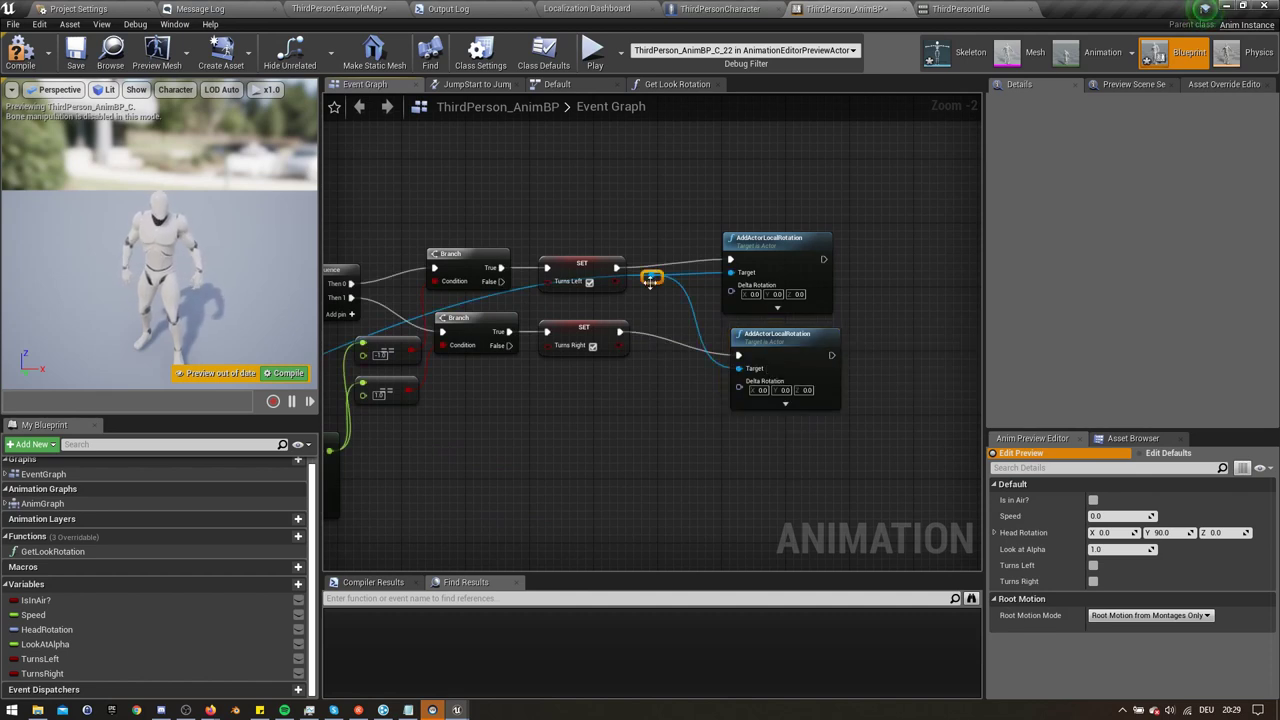
# Step: Set the delta rotation Z to -5.0 on the left-turn AddActorLocalRotation node and 5.0 on the right-turn one
pyautogui.click(798, 294)
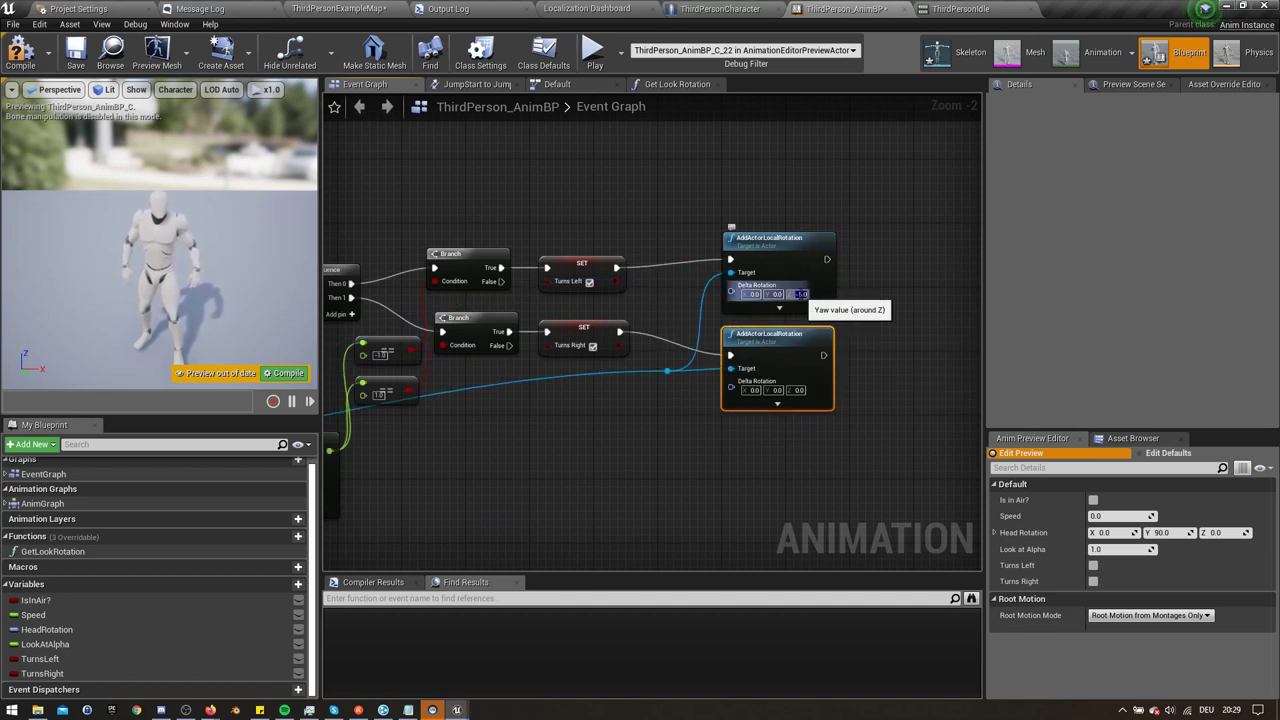
pyautogui.click(799, 390)
pyautogui.write('5')
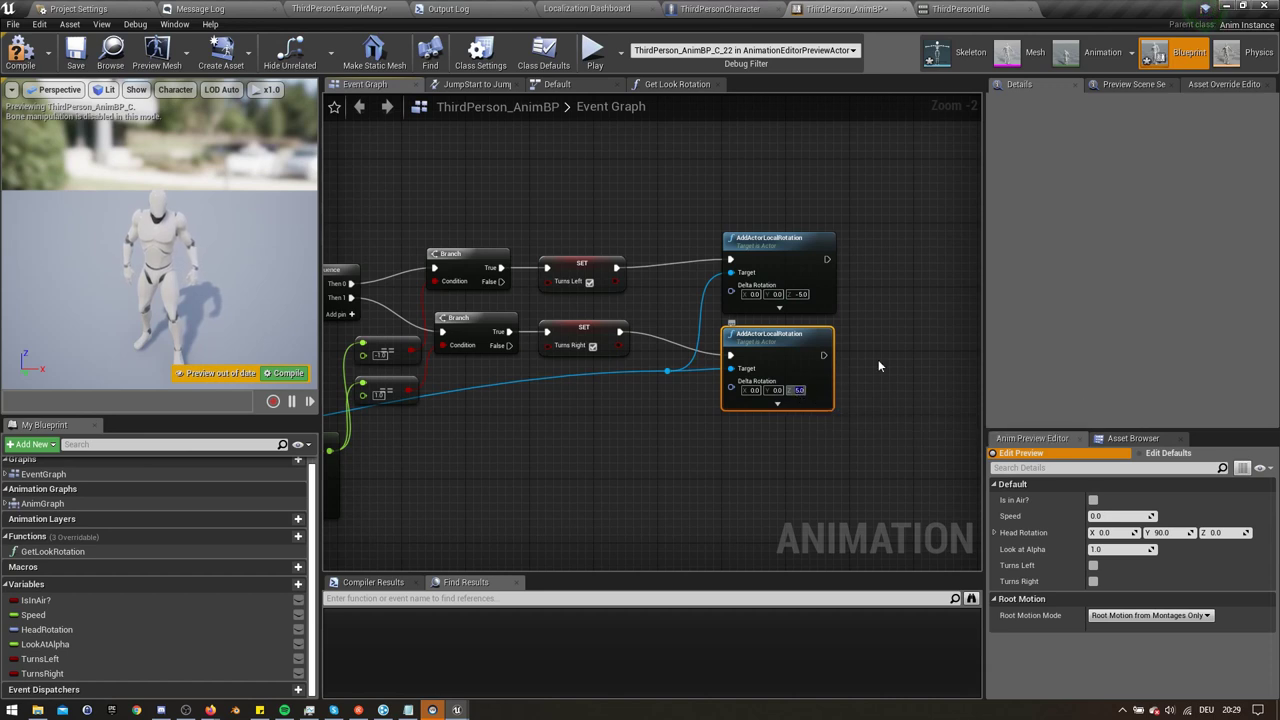
# Step: Add a 1.0-second Delay after each AddActorLocalRotation node, followed by a setter turning Turns Left or Turns Right off
pyautogui.moveTo(883, 373); pyautogui.dragTo(744, 382, button='right')
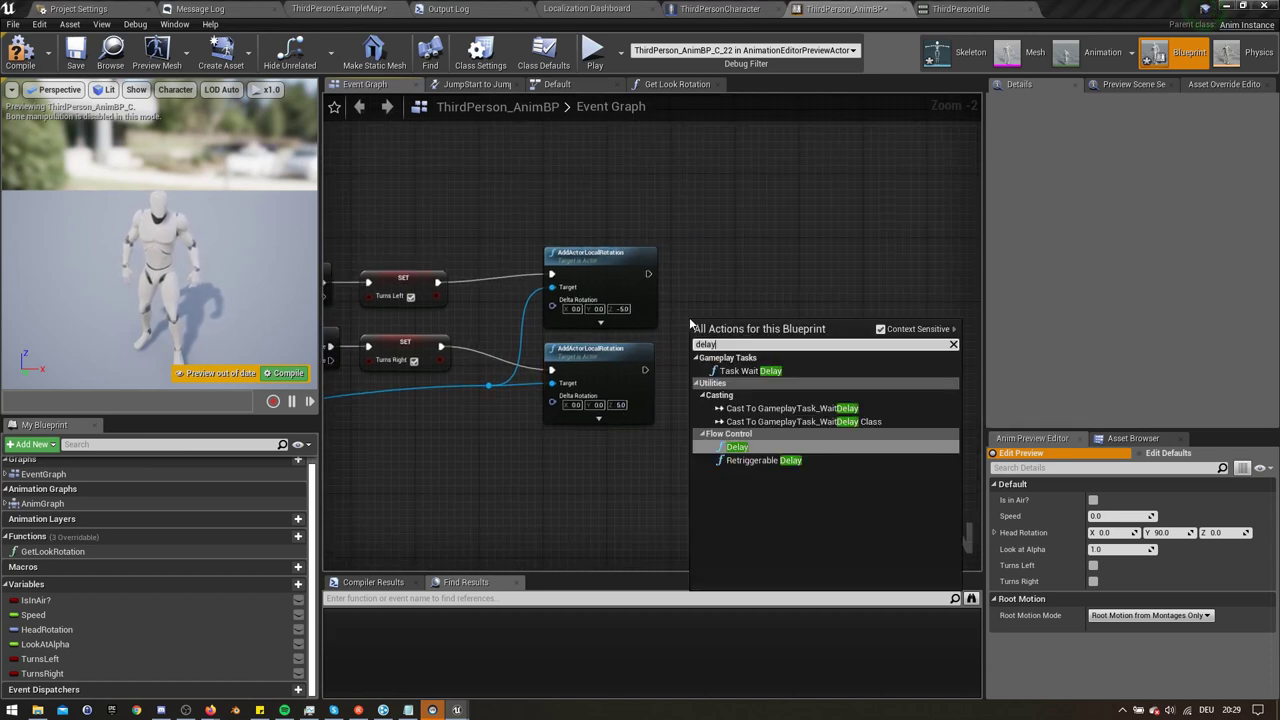
pyautogui.press('Return')
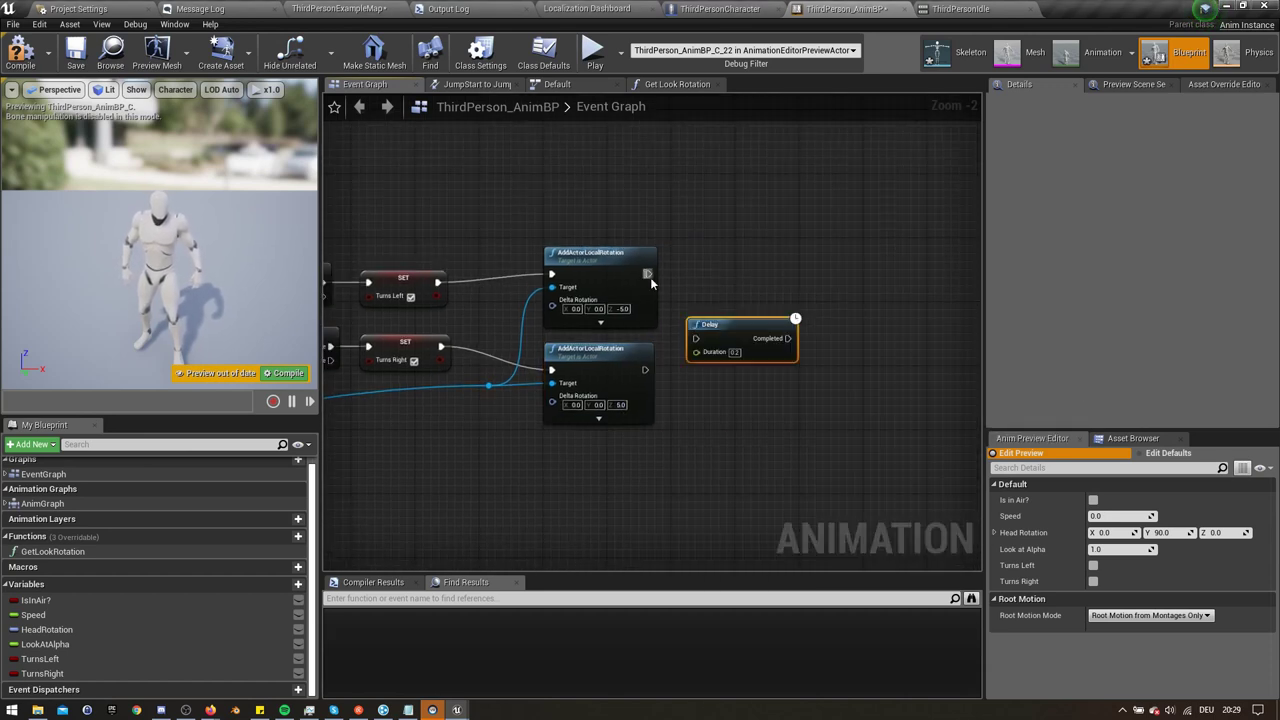
pyautogui.write('1')
pyautogui.moveTo(742, 327); pyautogui.dragTo(736, 262)
pyautogui.hotkey('ctrl', 'w')
pyautogui.moveTo(646, 370); pyautogui.dragTo(713, 377)
pyautogui.moveTo(740, 370); pyautogui.dragTo(708, 365)
pyautogui.moveTo(708, 365); pyautogui.dragTo(629, 379, button='right')
pyautogui.moveTo(42, 659); pyautogui.dragTo(738, 384)
# Step: Open the AN_LeftTurn animation and add a new notify named EndTurn at about frame 30
pyautogui.click(960, 8)
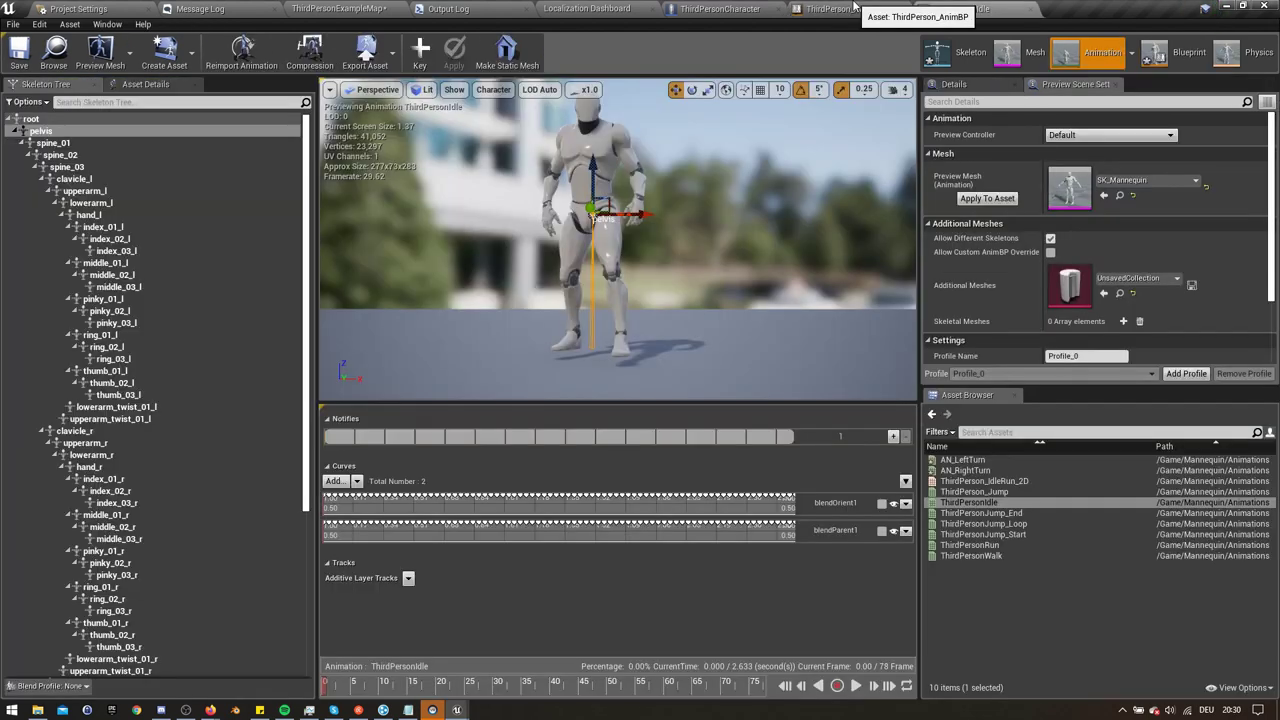
pyautogui.doubleClick(985, 459)
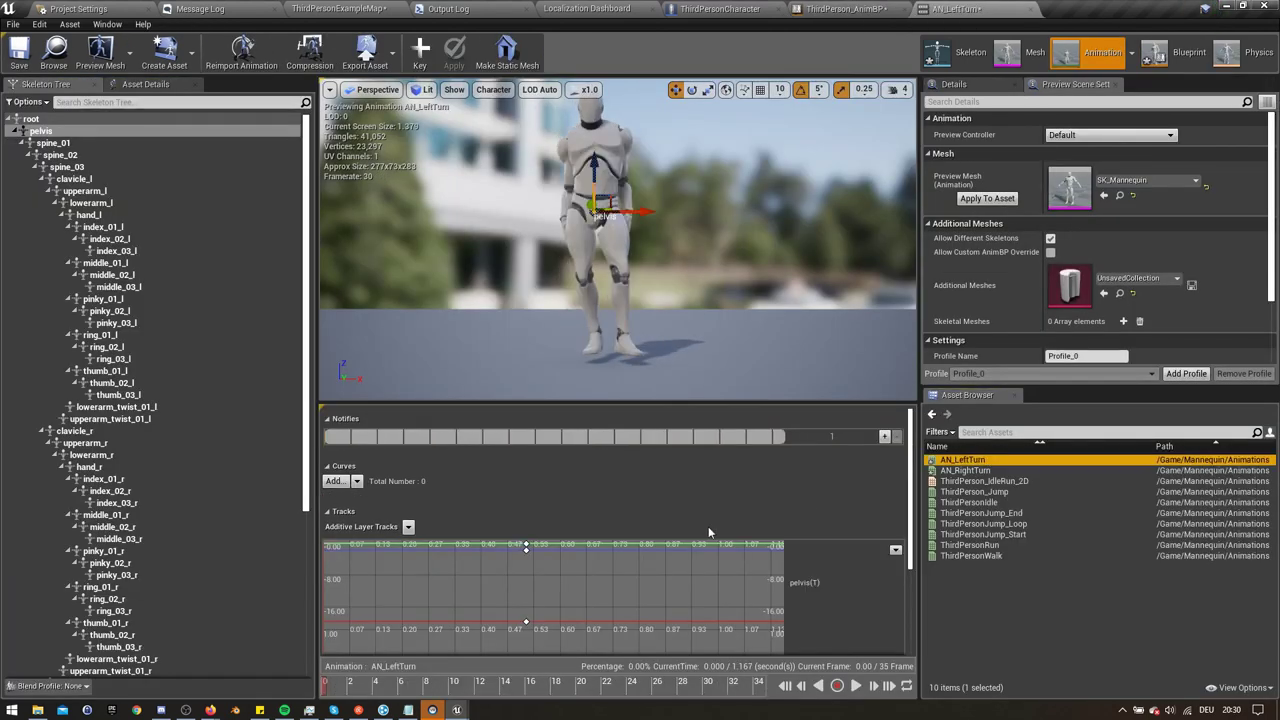
pyautogui.moveTo(325, 687); pyautogui.dragTo(703, 679)
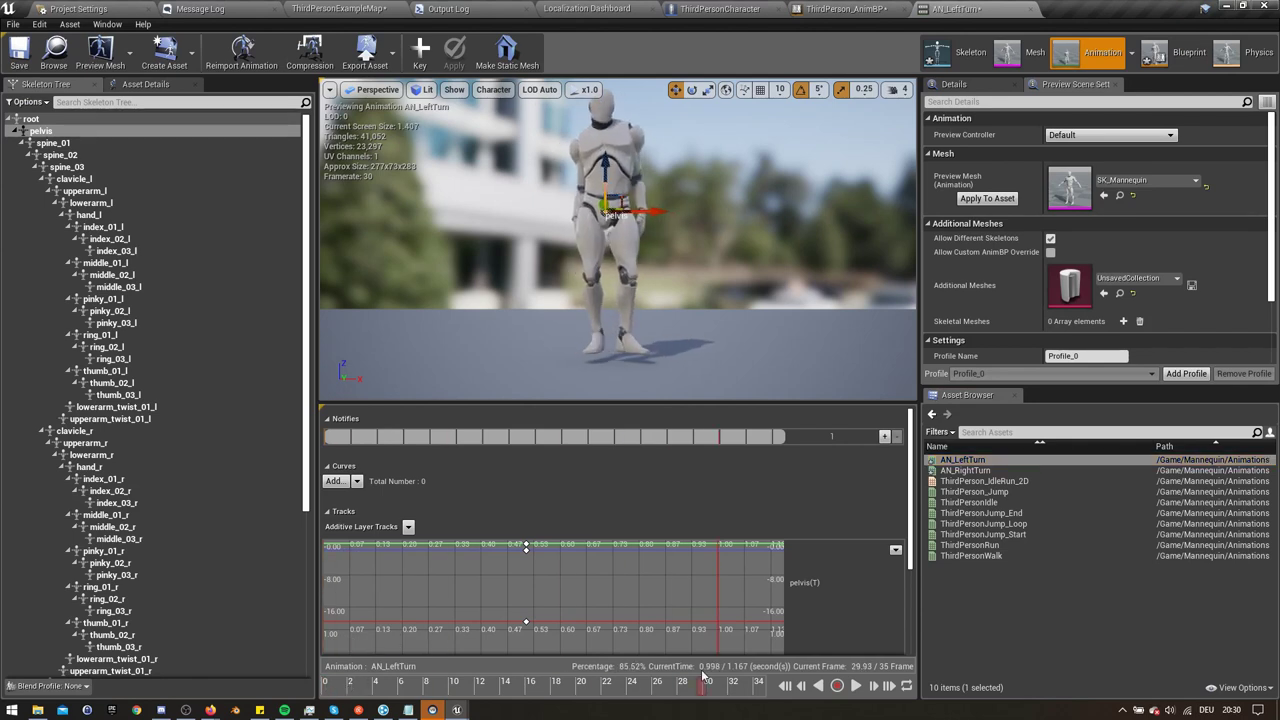
pyautogui.rightClick(717, 437)
pyautogui.moveTo(755, 456)
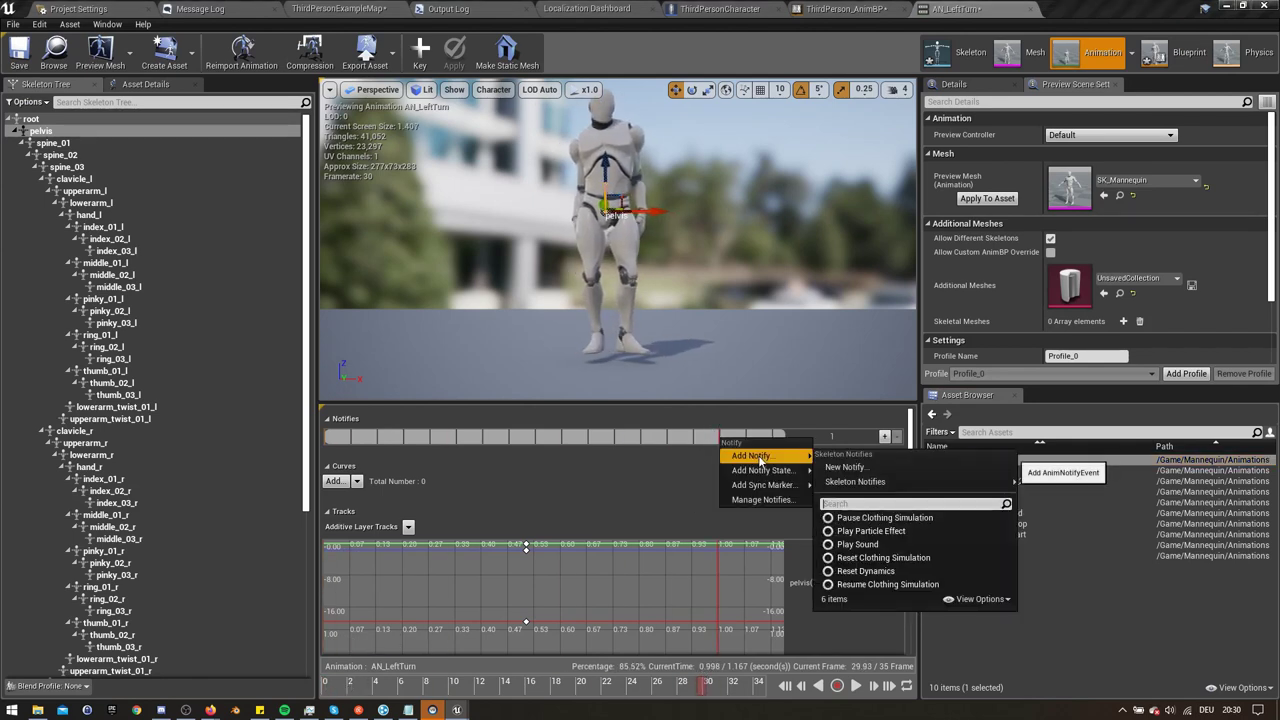
pyautogui.click(846, 467)
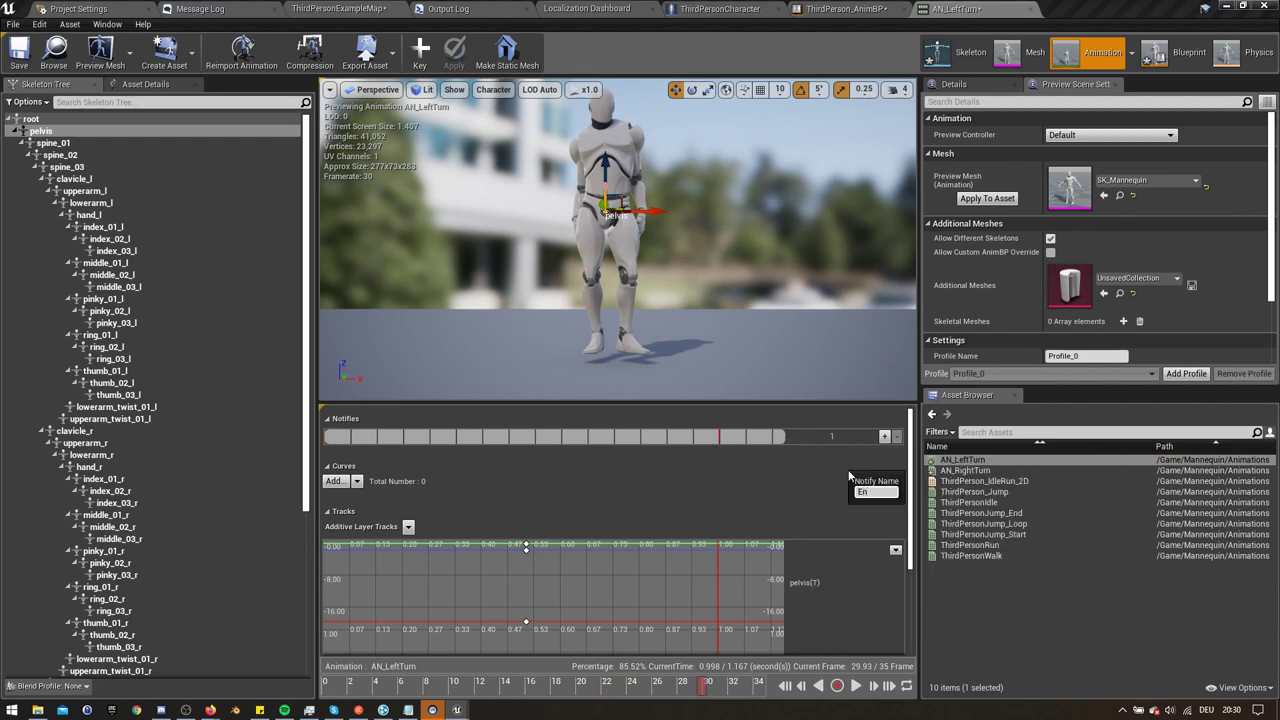
pyautogui.write('EndTurn')
pyautogui.press('Return')
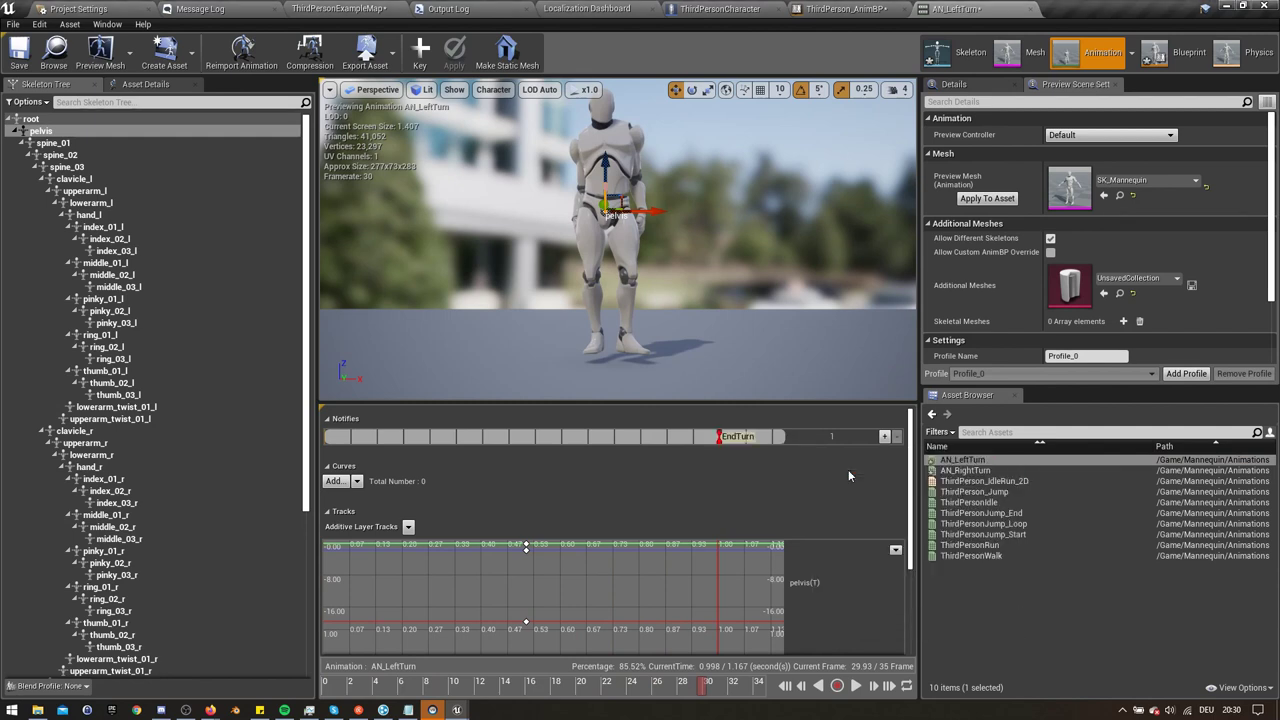
# Step: Add the existing EndTurn notify to the AN_RightTurn animation at about frame 30, and save all assets
pyautogui.doubleClick(965, 470)
pyautogui.moveTo(329, 685); pyautogui.dragTo(708, 683)
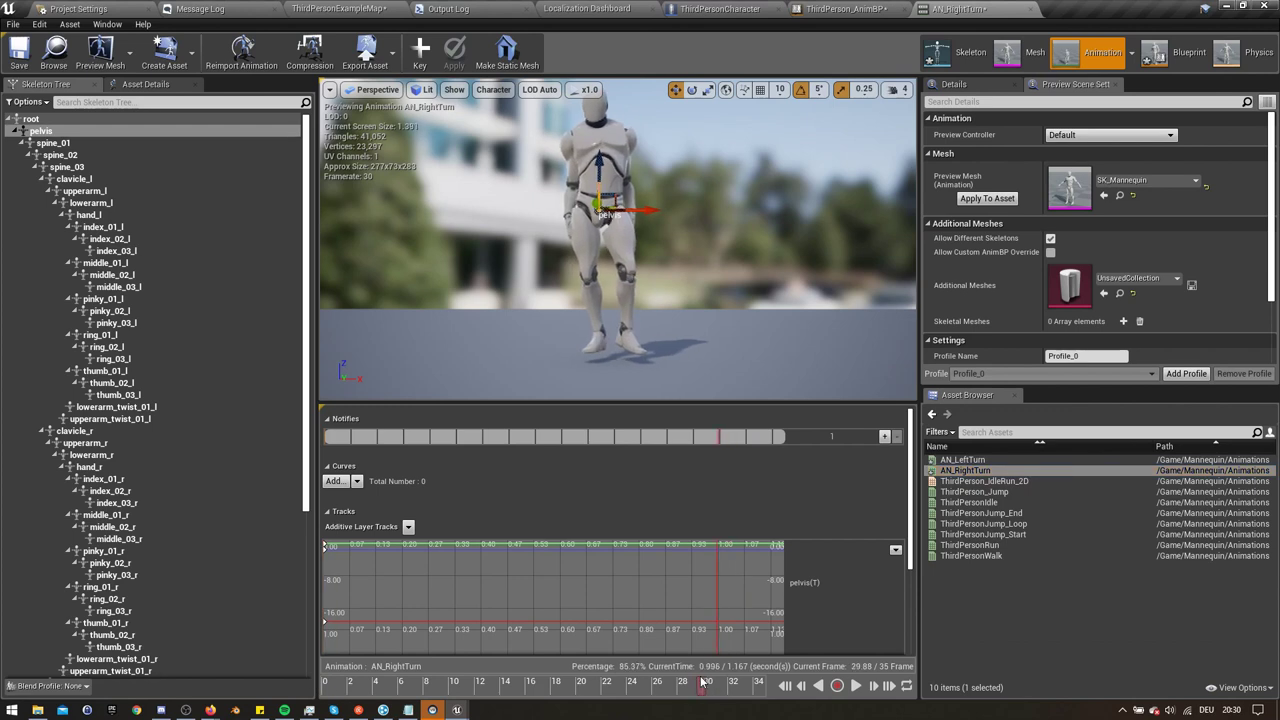
pyautogui.rightClick(720, 445)
pyautogui.moveTo(760, 451)
pyautogui.click(870, 484)
pyautogui.doubleClick(962, 460)
pyautogui.doubleClick(963, 470)
pyautogui.hotkey('ctrl', 'shift', 's')
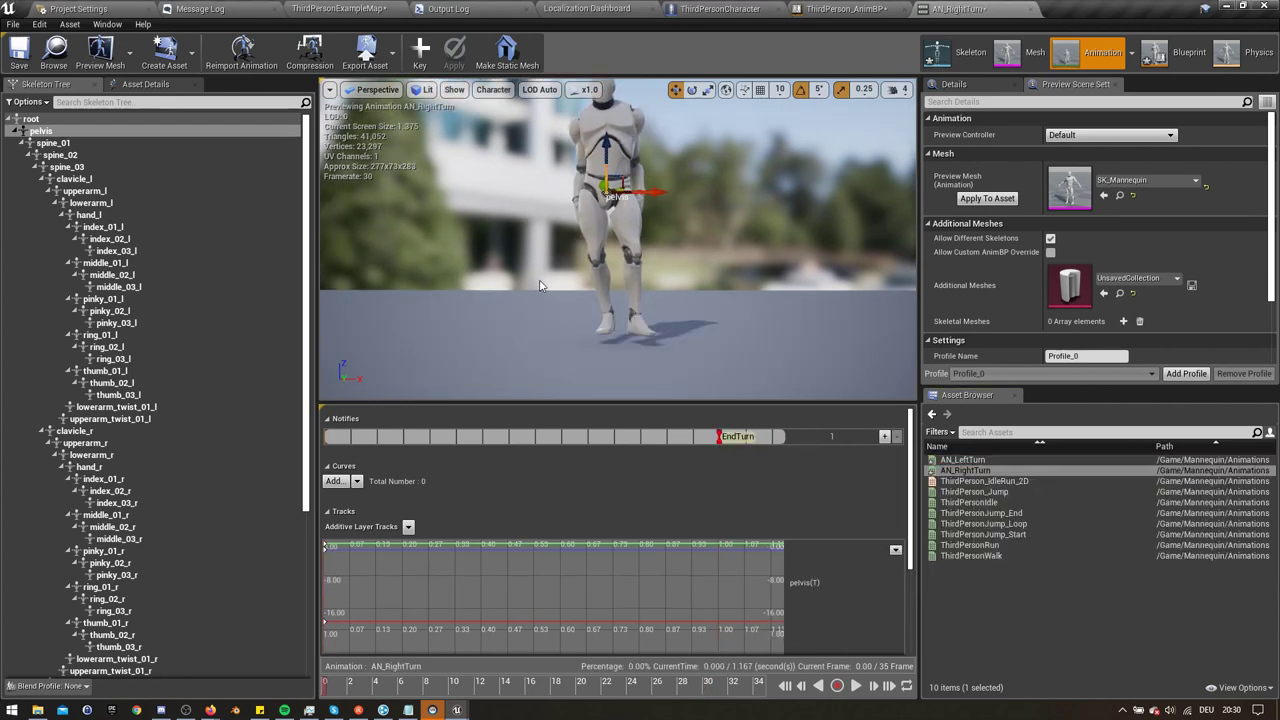
# Step: Add the AnimNotify_EndTurn event to the ThirdPerson_AnimBP Event Graph, below the turning logic
pyautogui.click(840, 8)
pyautogui.rightClick(552, 415)
pyautogui.write('end tr')
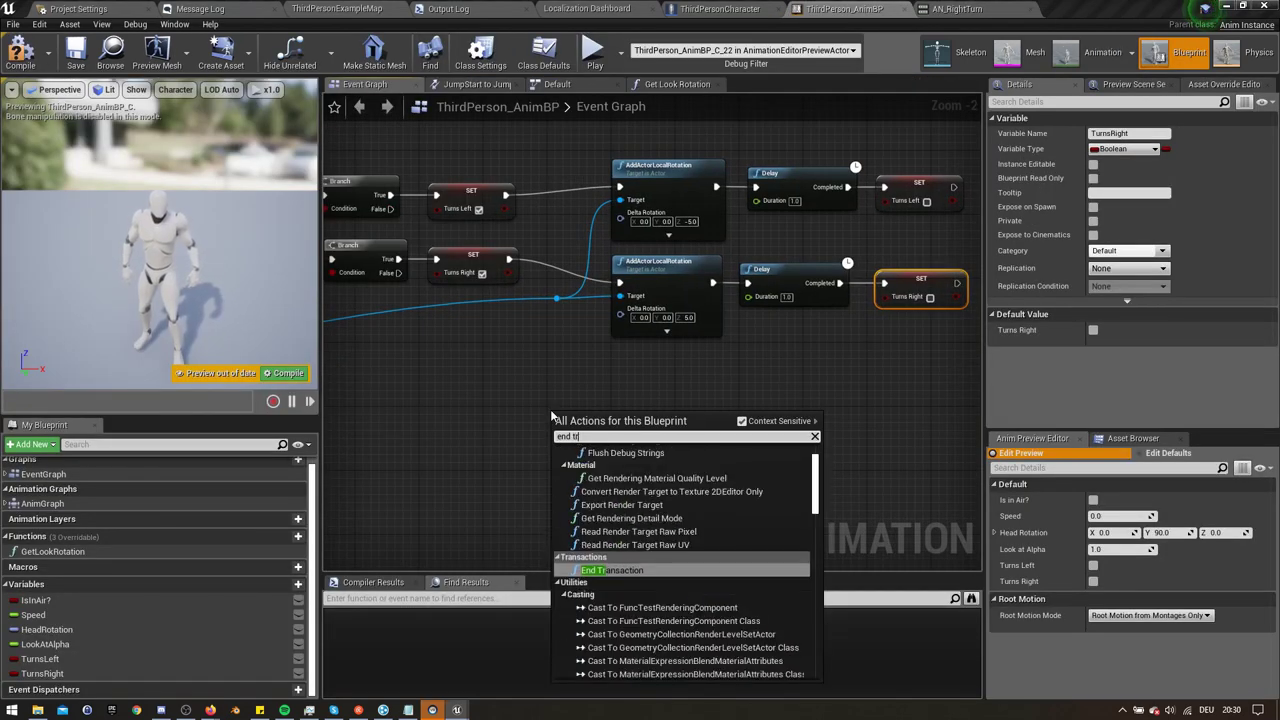
pyautogui.press('BackSpace')
pyautogui.write('urn')
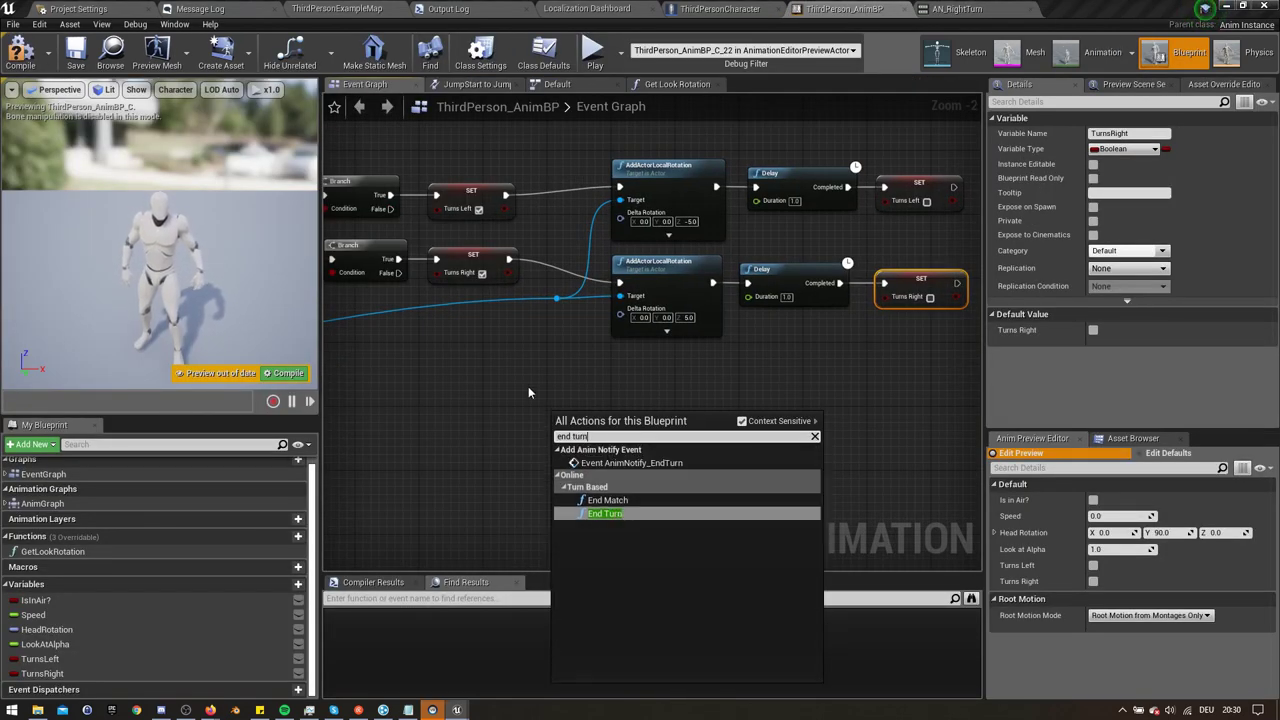
pyautogui.click(615, 466)
pyautogui.moveTo(590, 420); pyautogui.dragTo(530, 445)
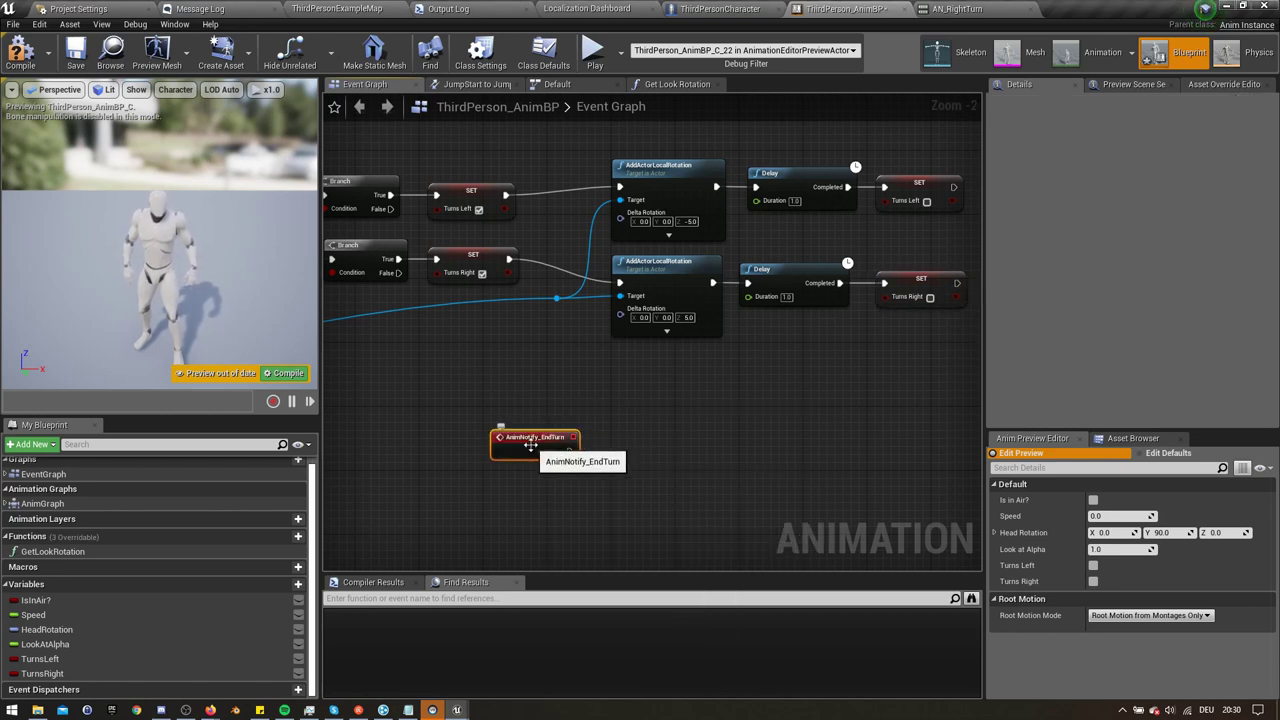
# Step: Chain setters after the AnimNotify_EndTurn event that turn off Turns Left and Turns Right, and compile the blueprint
pyautogui.moveTo(530, 445); pyautogui.dragTo(530, 403, button='right')
pyautogui.keyDown('alt'); pyautogui.moveTo(40, 659); pyautogui.dragTo(592, 400); pyautogui.keyUp('alt')
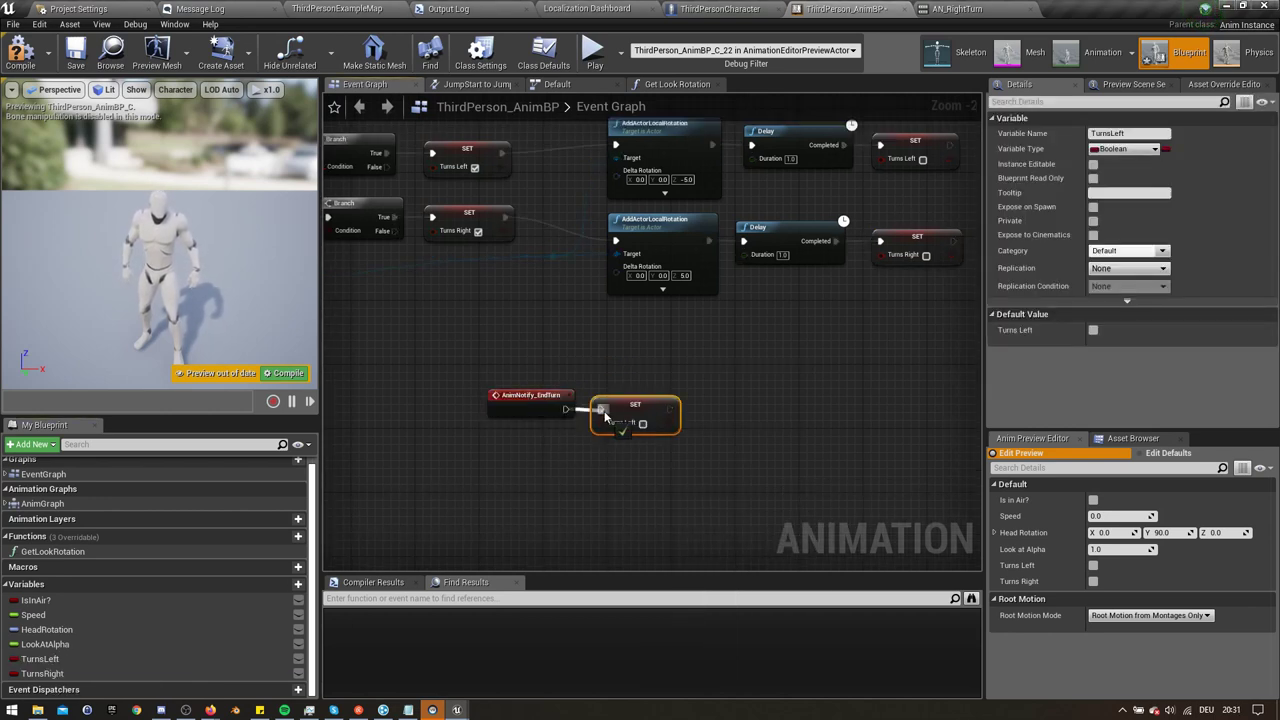
pyautogui.moveTo(42, 673); pyautogui.dragTo(694, 410)
pyautogui.moveTo(669, 408); pyautogui.dragTo(731, 408)
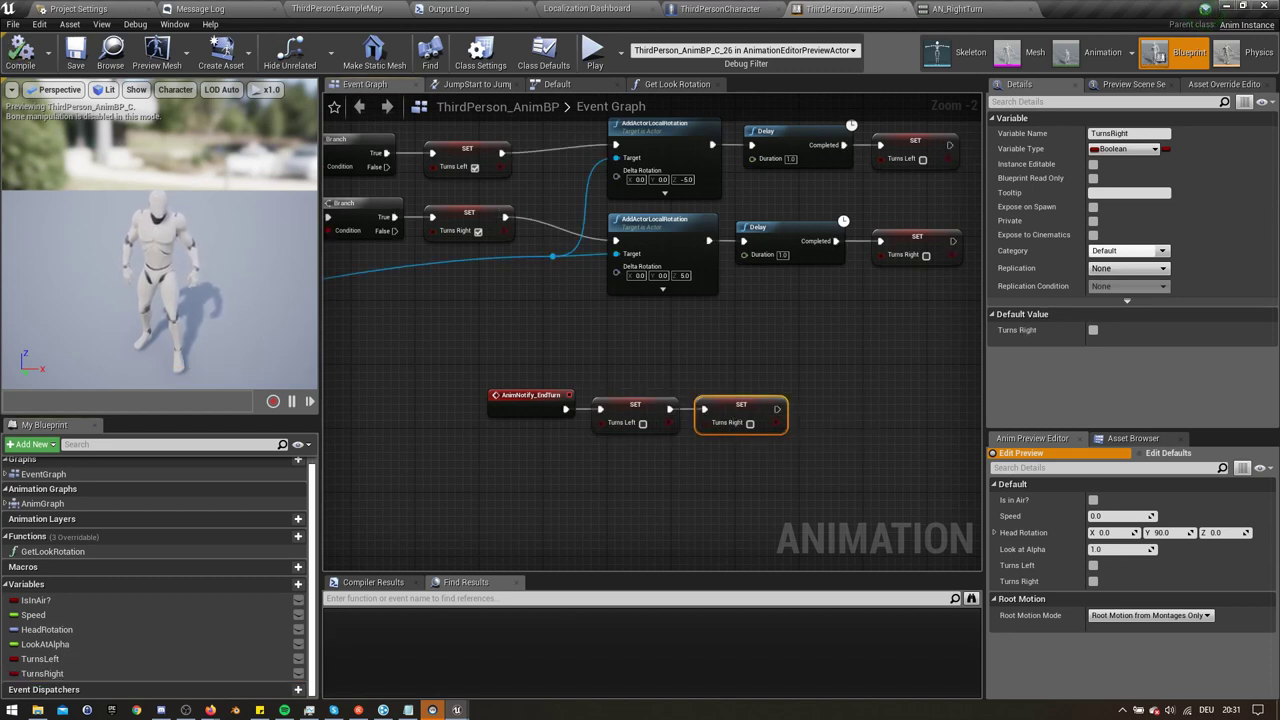
# Step: Play the ThirdPersonExampleMap level briefly to check the turning from the first-person view, and stop it
pyautogui.moveTo(573, 279); pyautogui.dragTo(660, 338, button='right')
pyautogui.scroll(-3, 660, 338)
pyautogui.scroll(2, 655, 333)
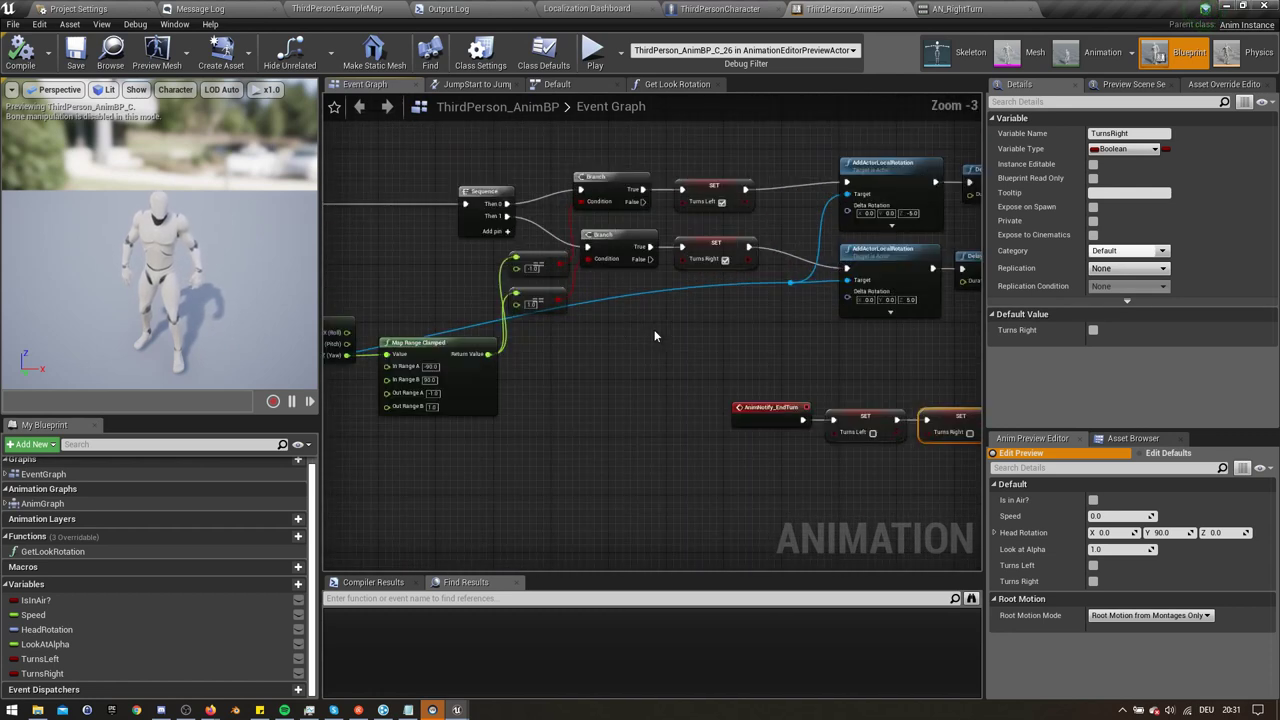
pyautogui.click(327, 8)
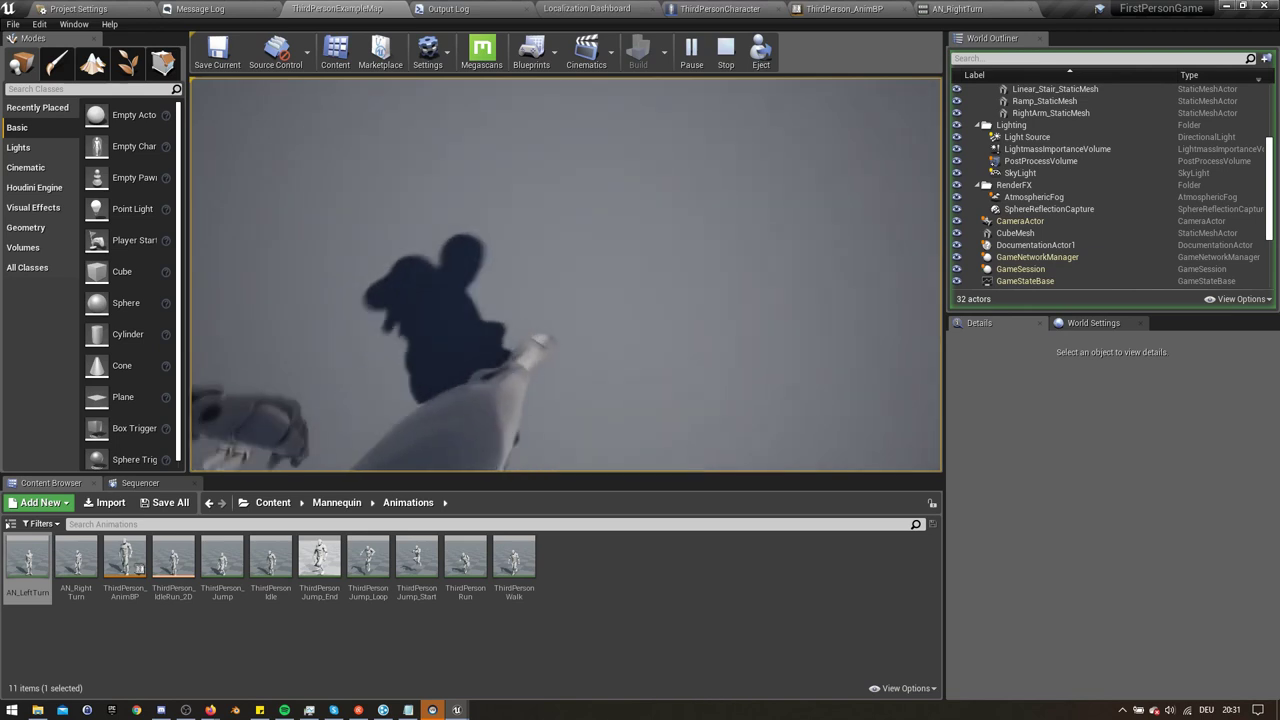
pyautogui.press('Escape')
# Step: Set the placed ThirdPersonCharacter's CameraBoom target arm length to 200
pyautogui.click(1030, 432)
pyautogui.scroll(-5, 1085, 566)
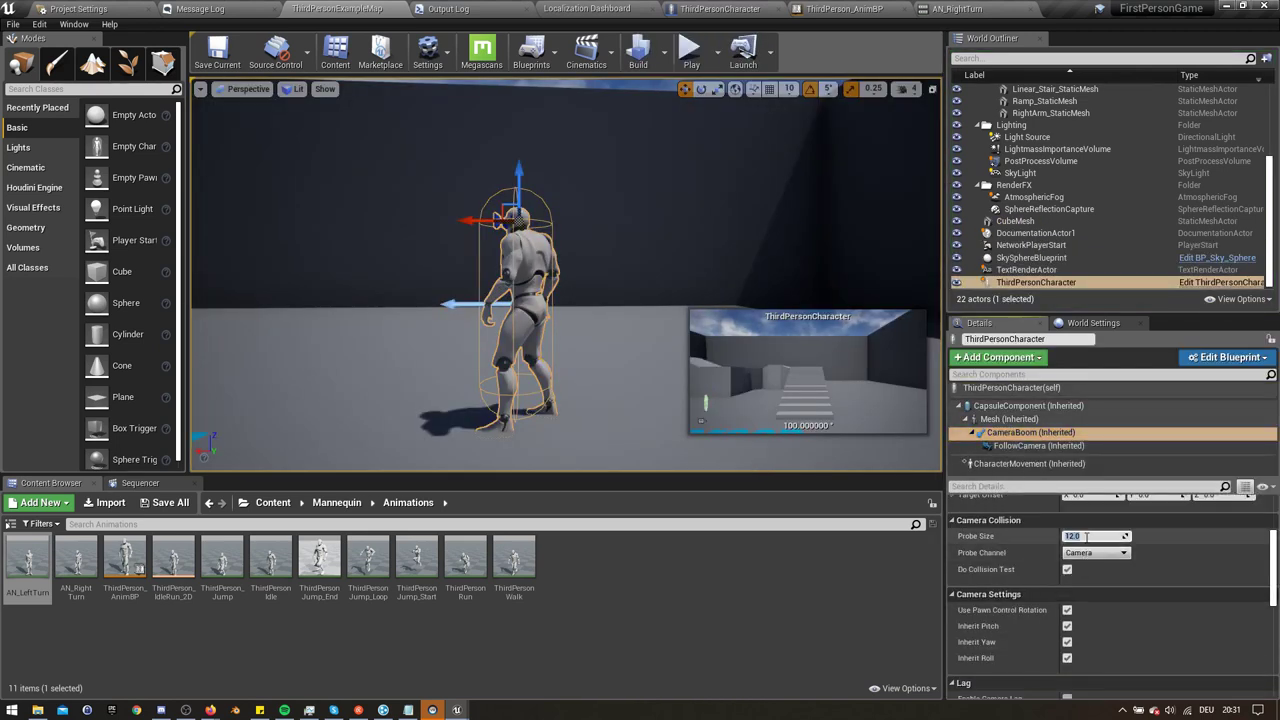
pyautogui.scroll(3, 1080, 536)
pyautogui.click(1089, 567)
pyautogui.write('2')
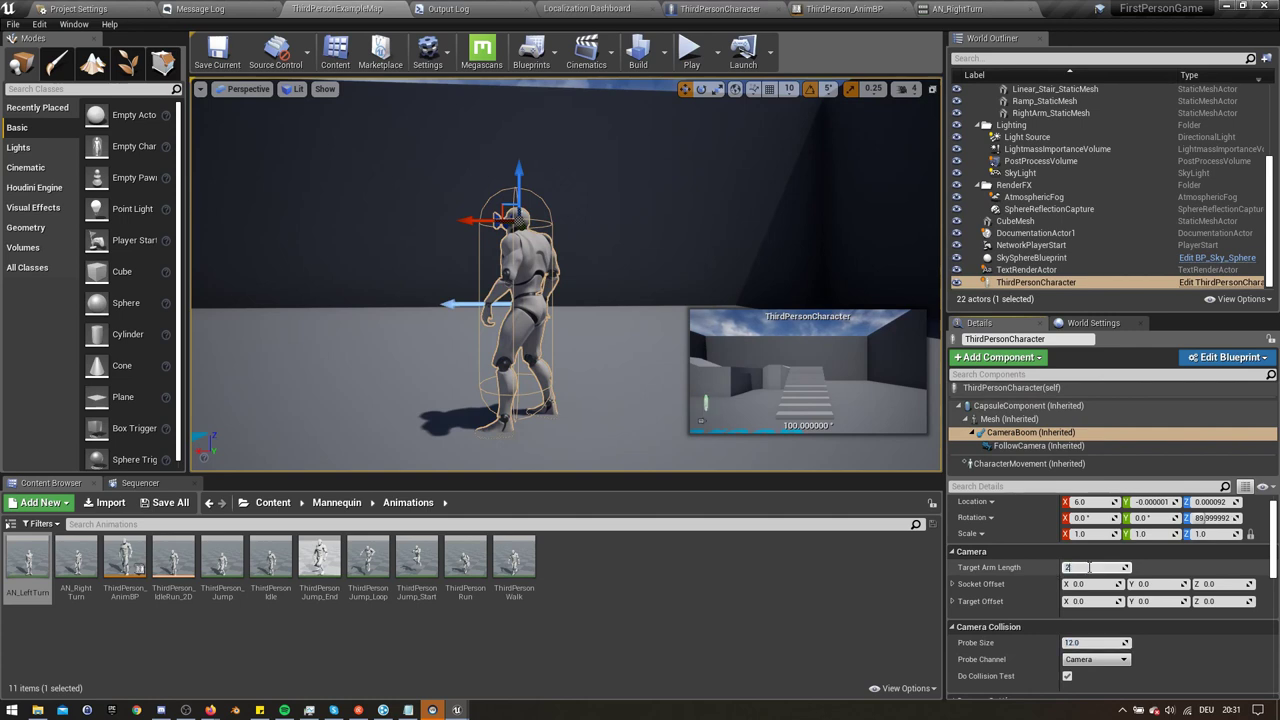
pyautogui.write('00')
pyautogui.press('Return')
# Step: Play the level and move the character around to check its turning and running animations from behind
pyautogui.hotkey('alt', 'p')
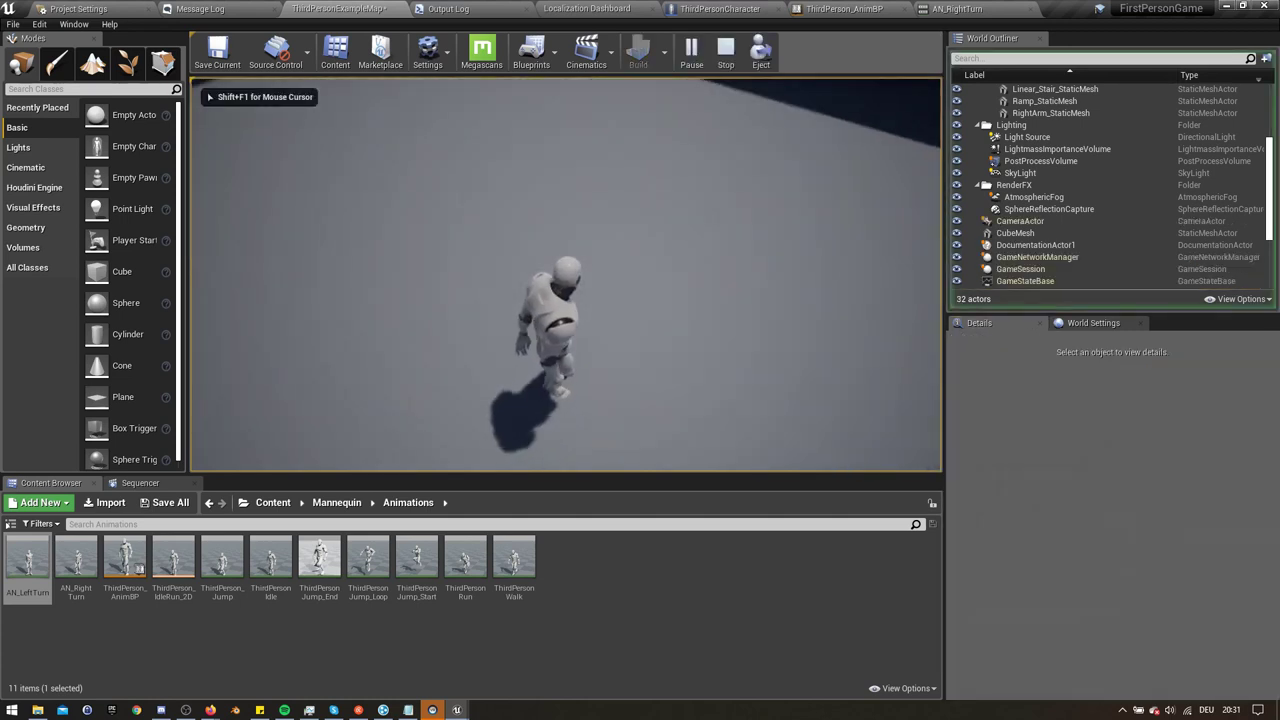
pyautogui.press('w')
pyautogui.press('w')
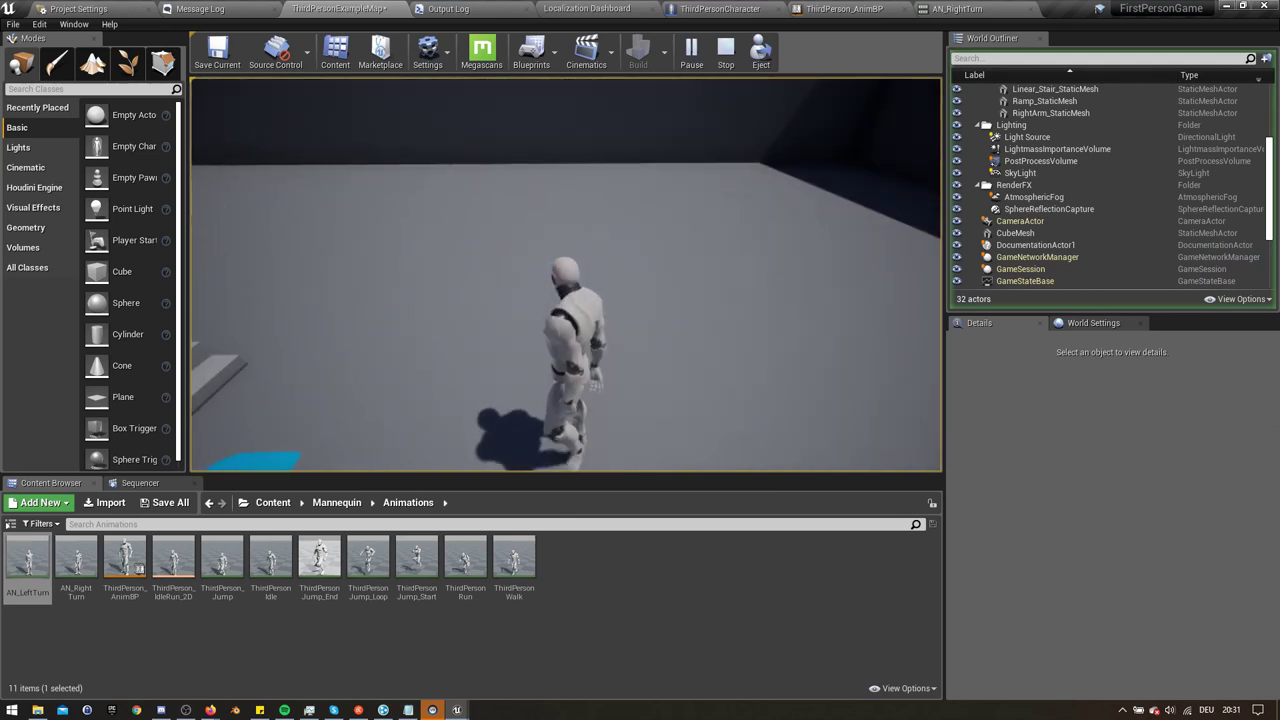
pyautogui.press('w')
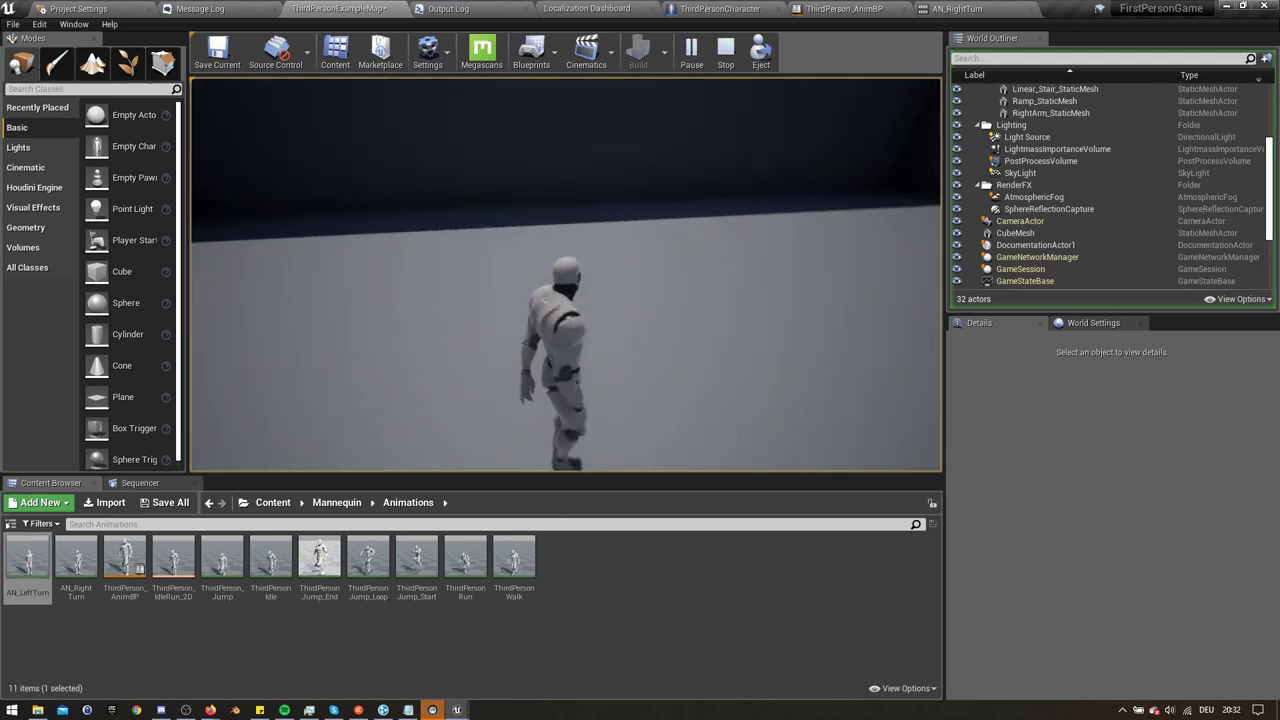
pyautogui.press('w')
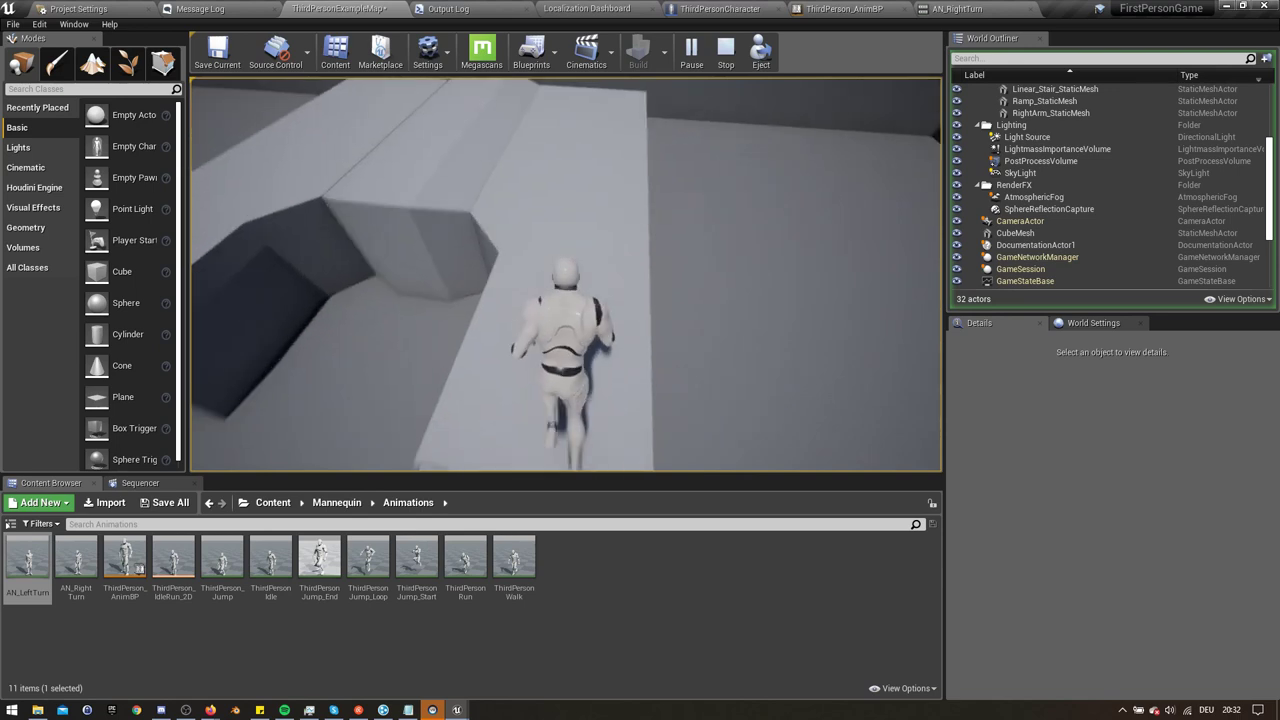
pyautogui.press('w')
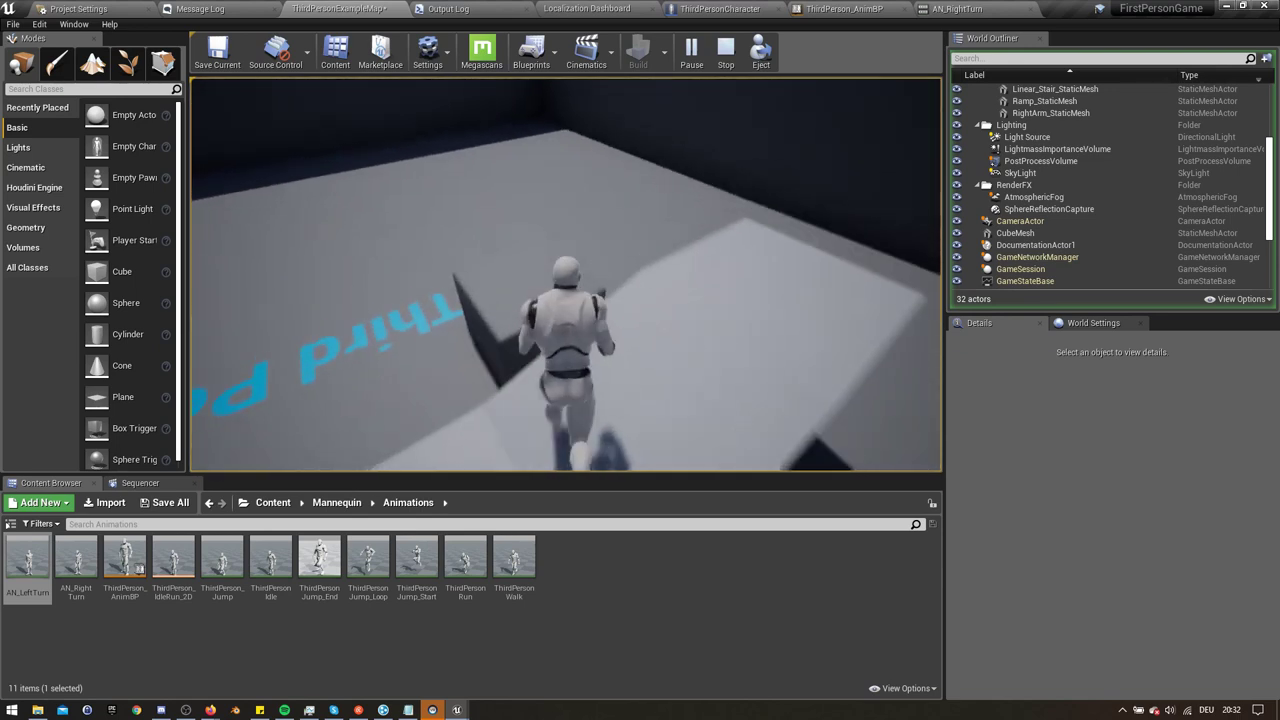
pyautogui.press('w')
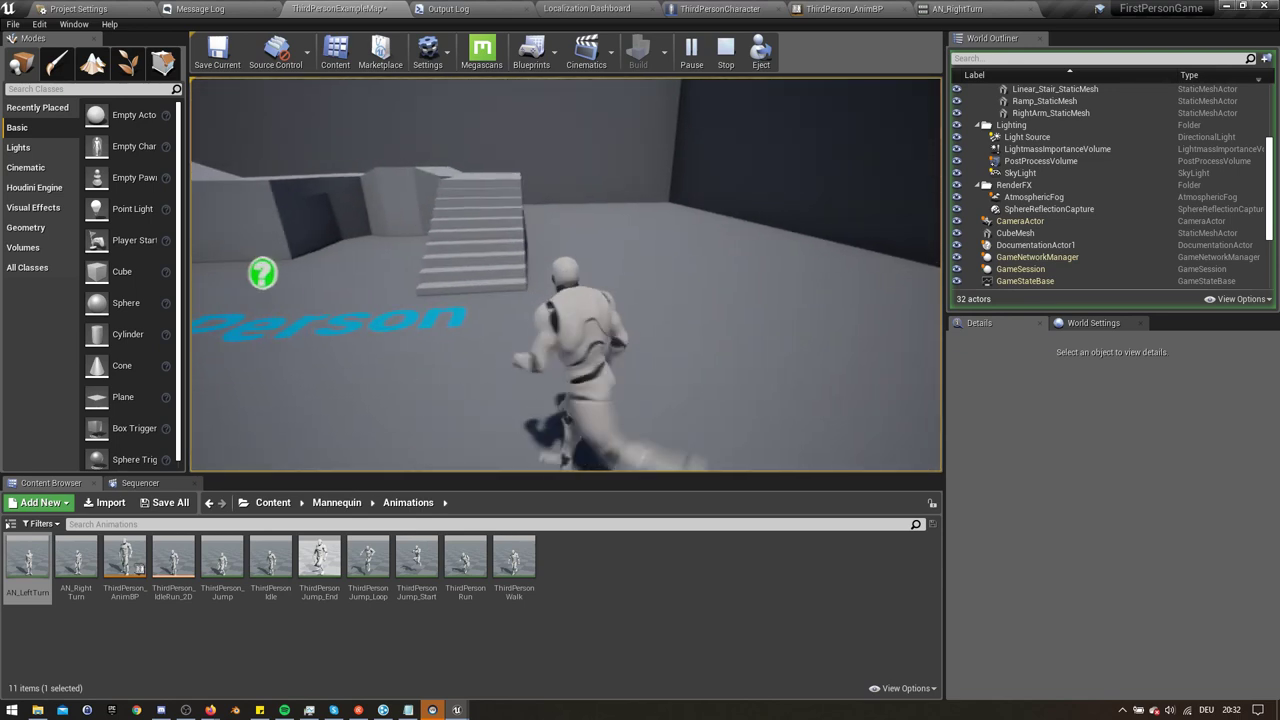
pyautogui.press('w')
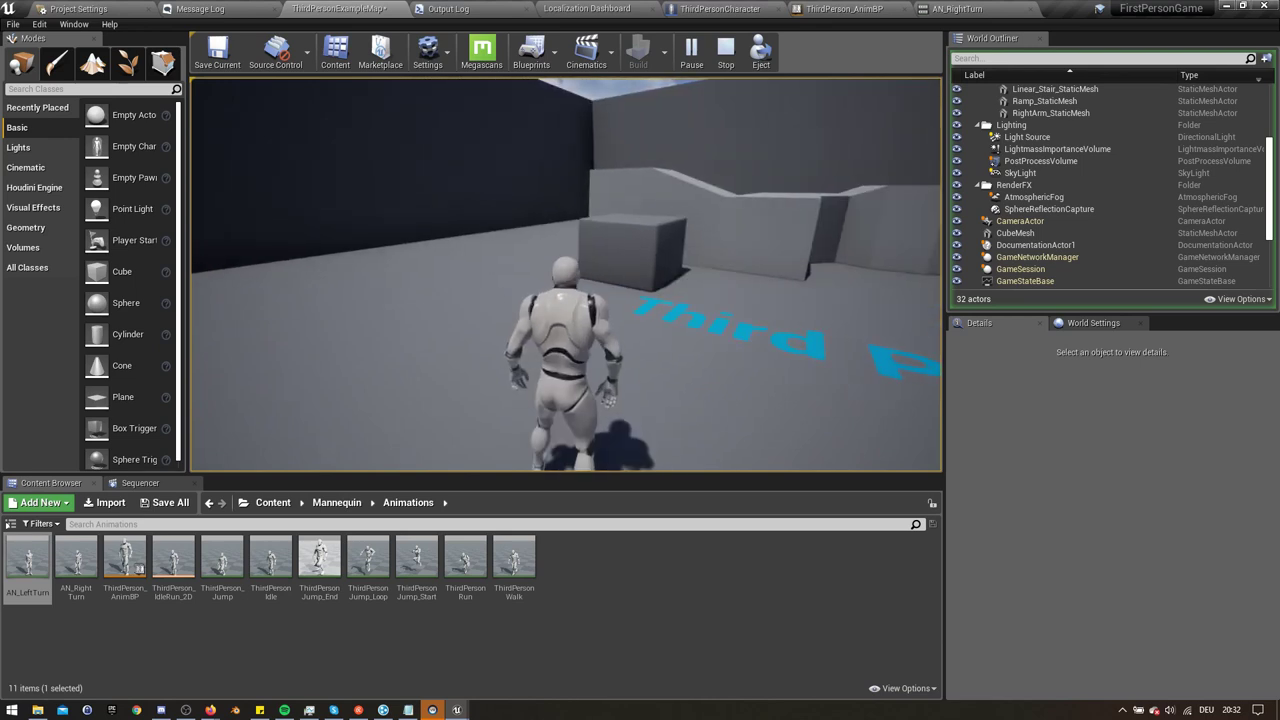
pyautogui.press('a')
pyautogui.press('d')
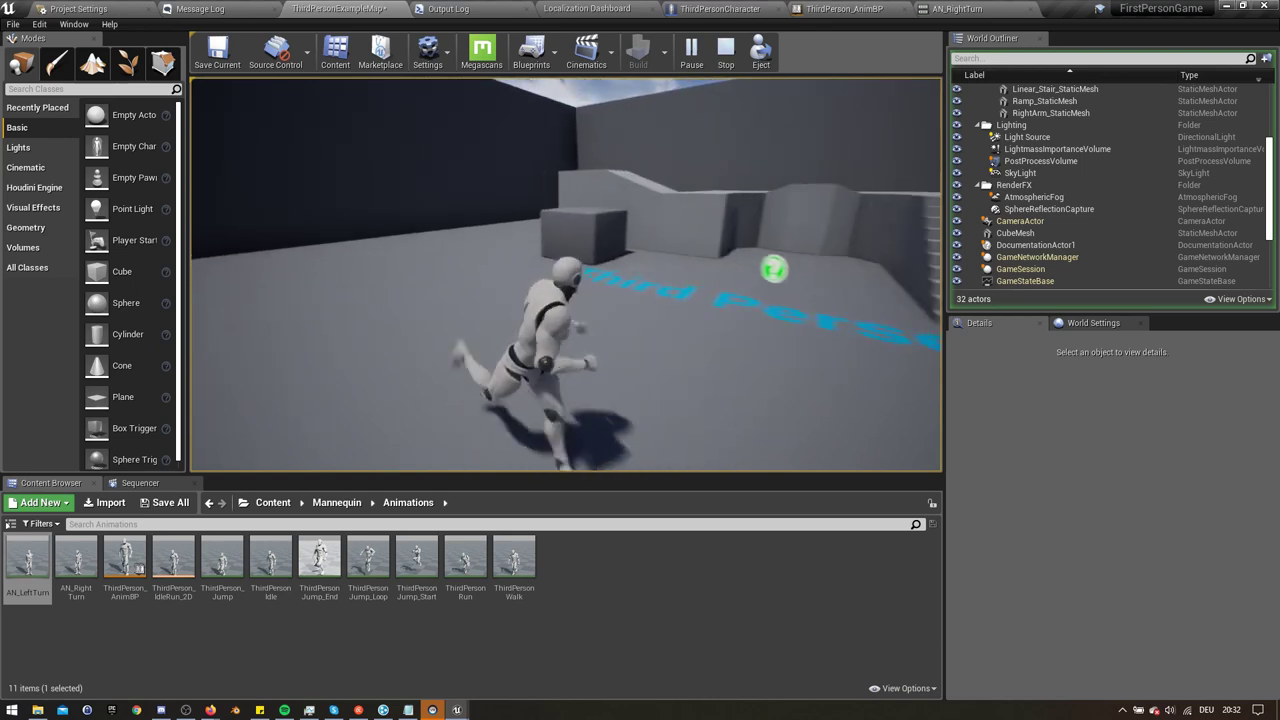
# Step: Run the character across the floor and up the ramp to check its movement from behind, and stop the play session
pyautogui.press('s')
pyautogui.press('w')
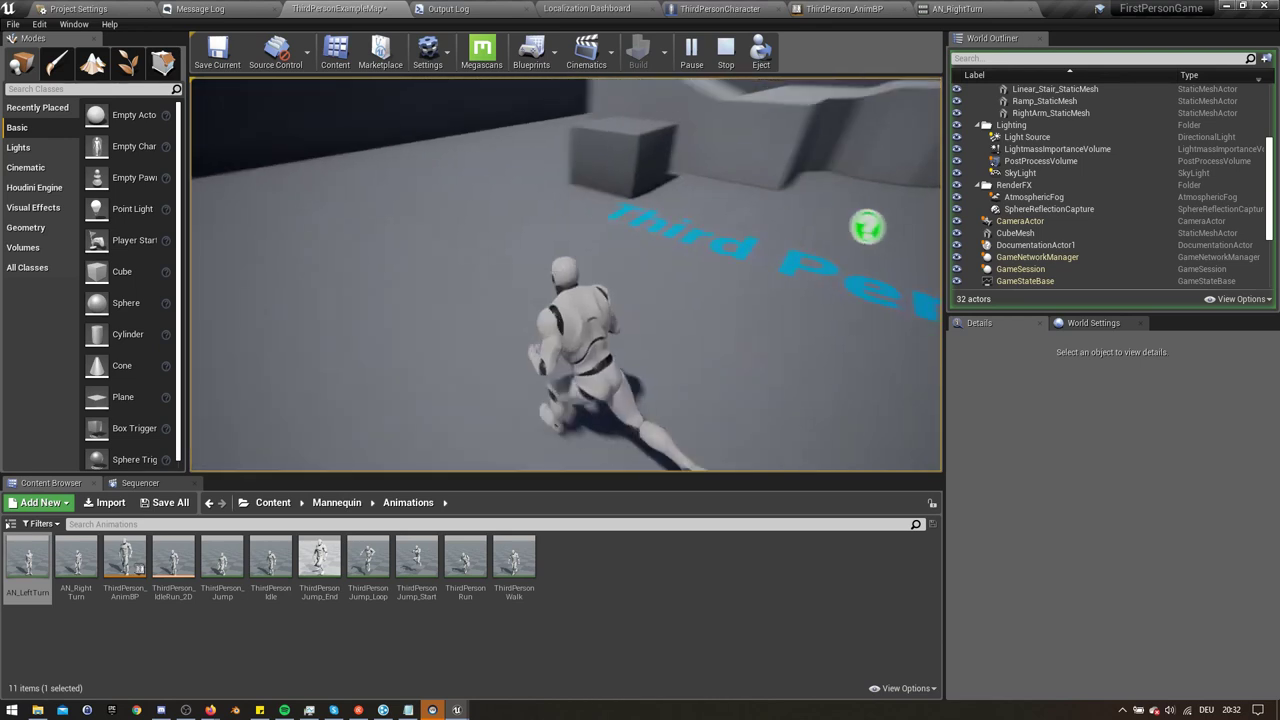
pyautogui.press('w')
pyautogui.press('d')
pyautogui.press('w')
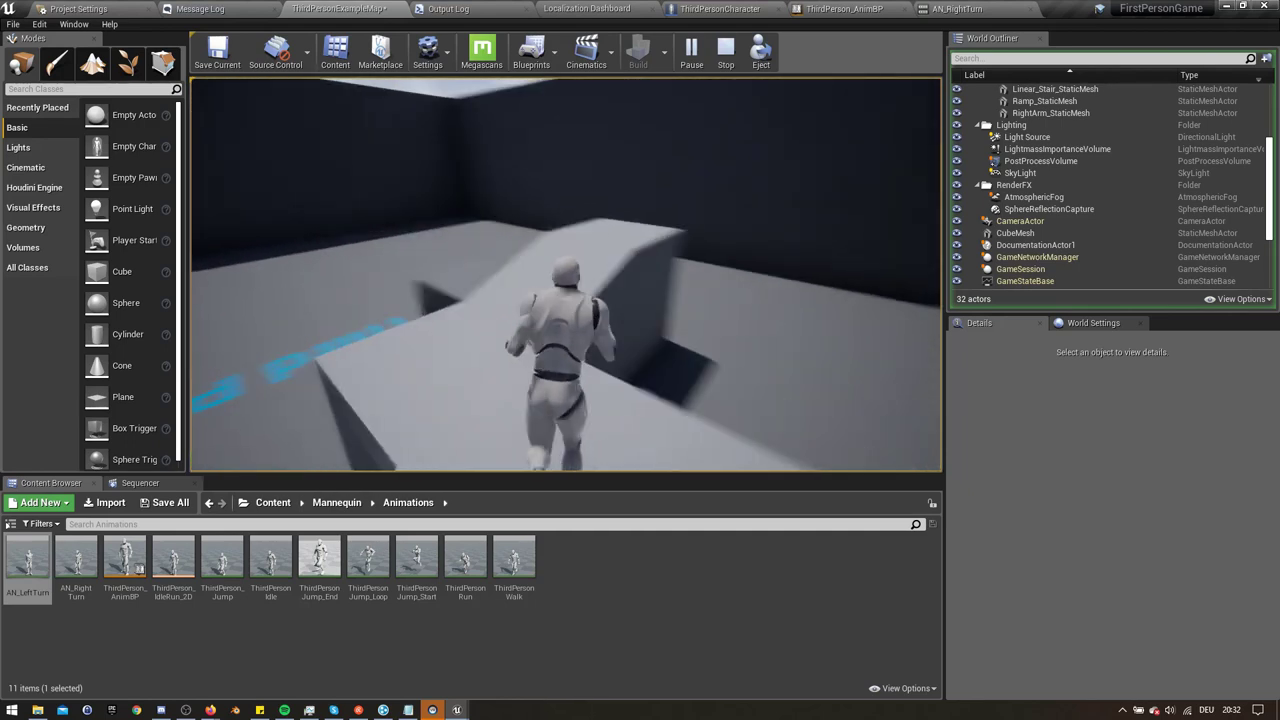
pyautogui.press('Escape')
# Step: Set the placed ThirdPersonCharacter's CameraBoom target arm length to -50 and play the level in first-person view
pyautogui.click(1030, 432)
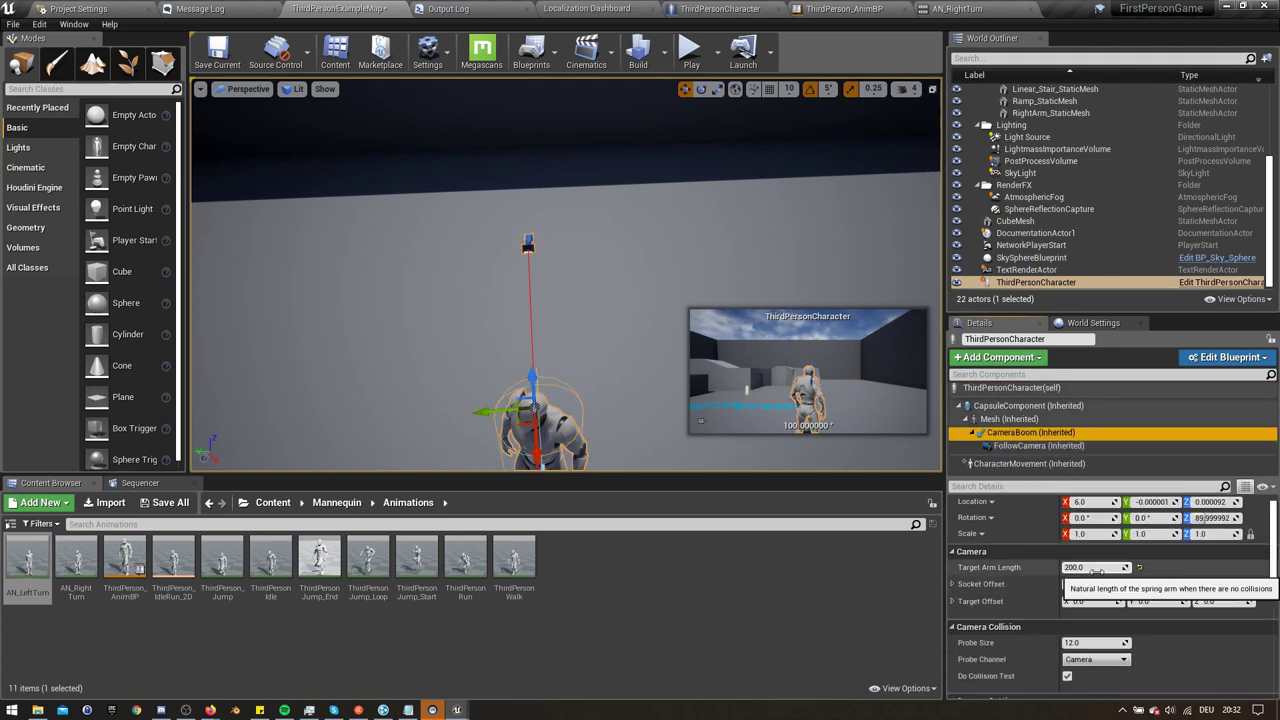
pyautogui.click(1097, 568)
pyautogui.write('-50')
pyautogui.press('Return')
pyautogui.click(688, 48)
pyautogui.click(684, 123)
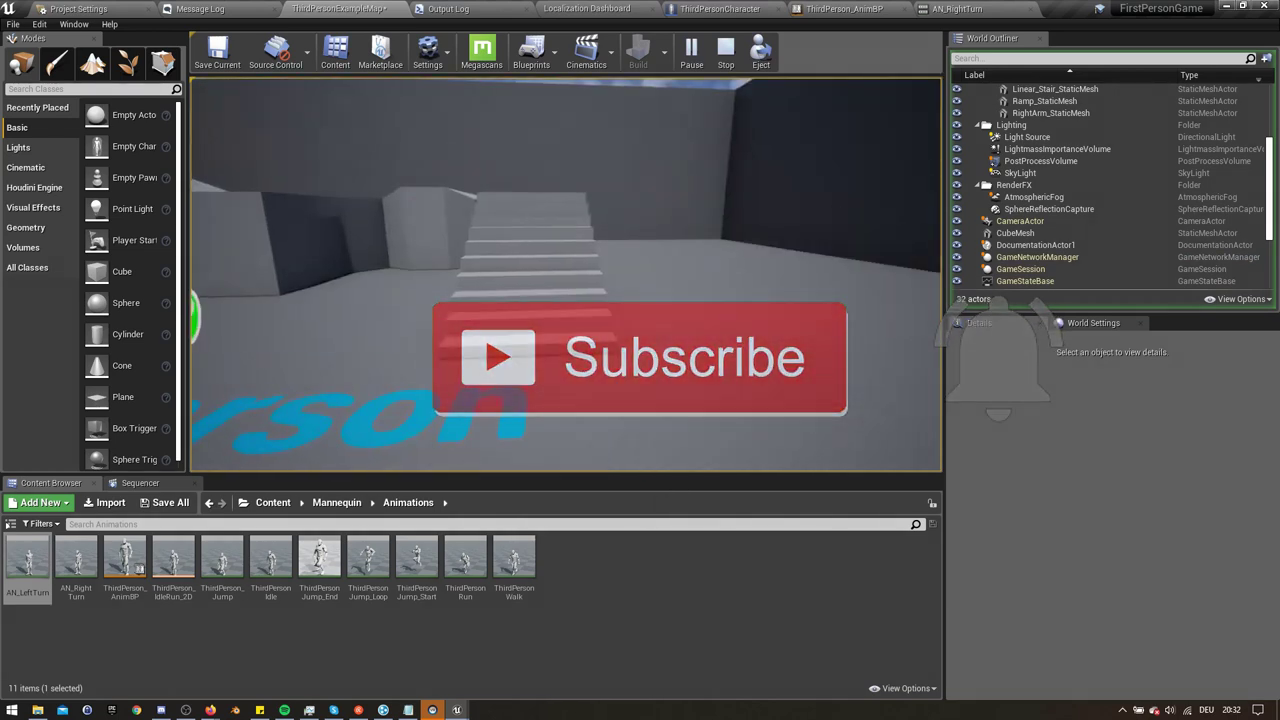
pyautogui.scroll(-2, 587, 400)
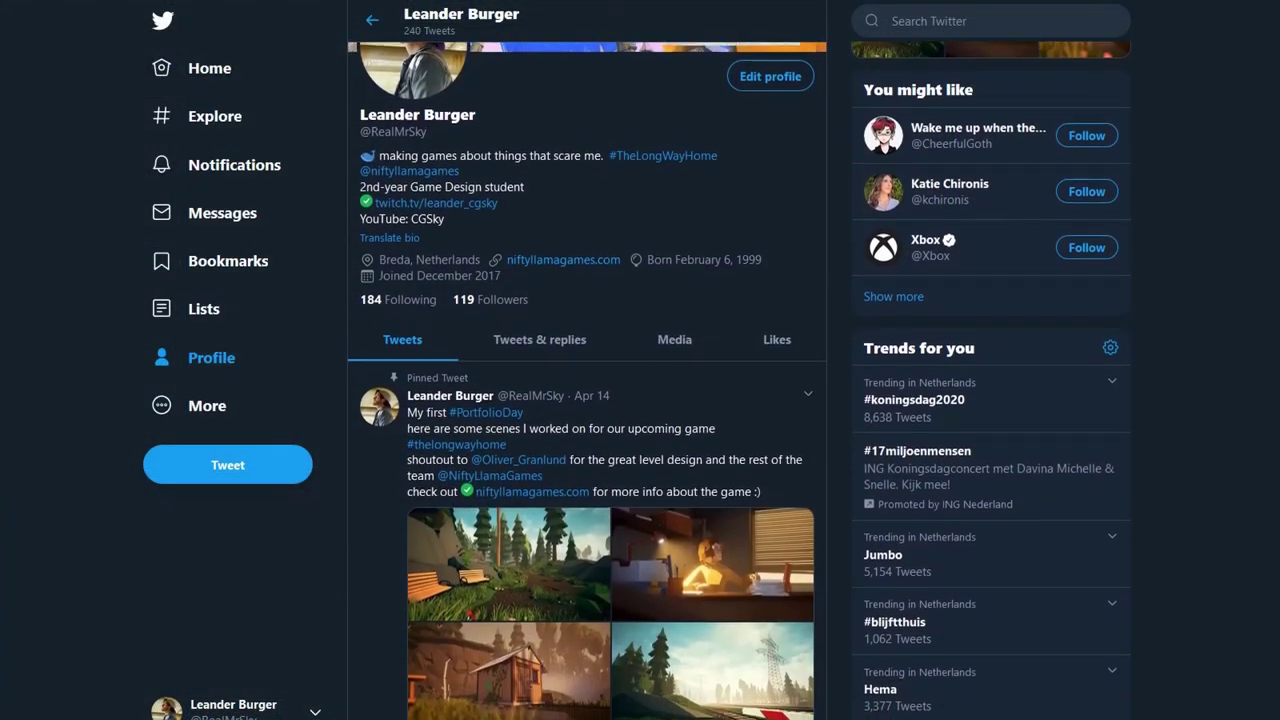
pyautogui.scroll(-2, 587, 400)
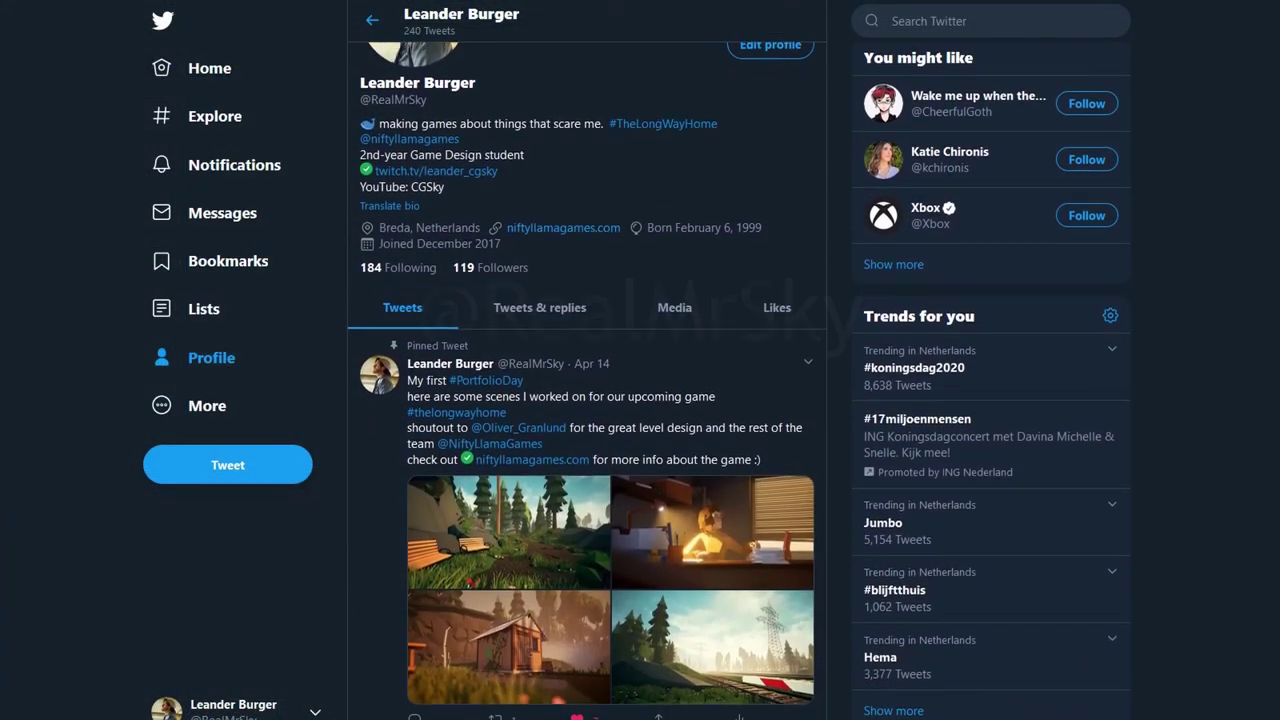
pyautogui.scroll(-2, 587, 400)
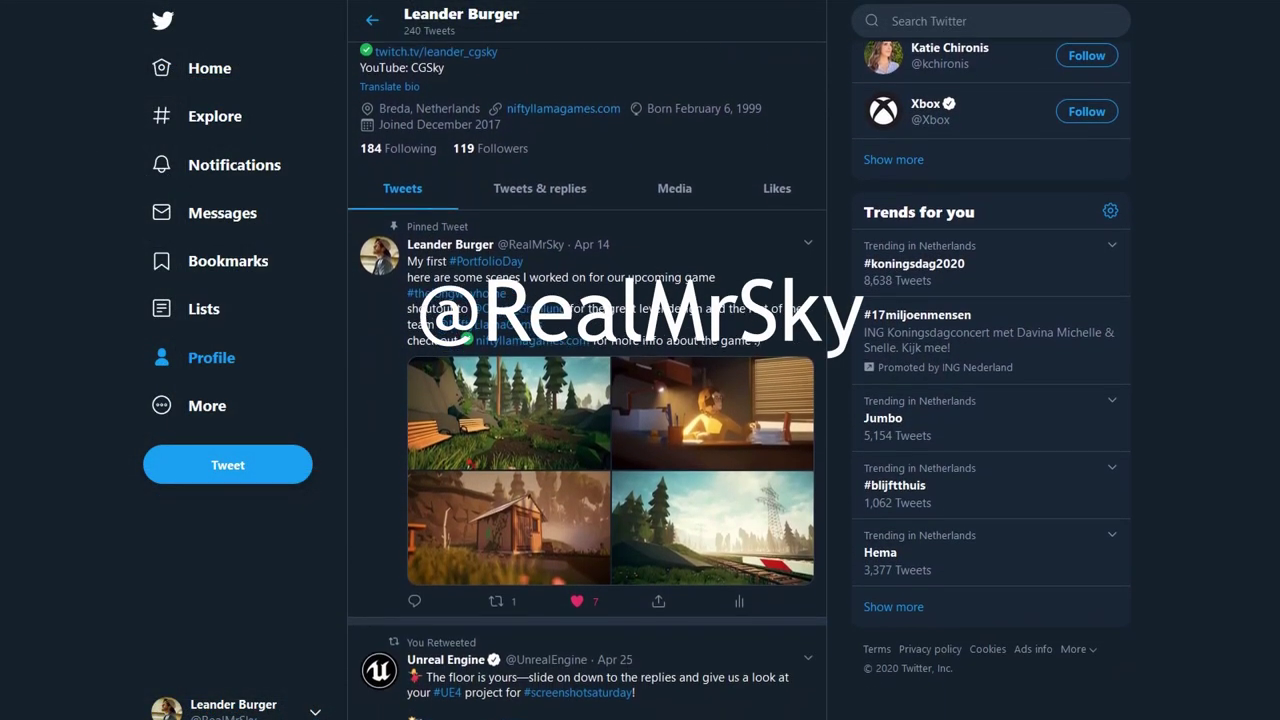